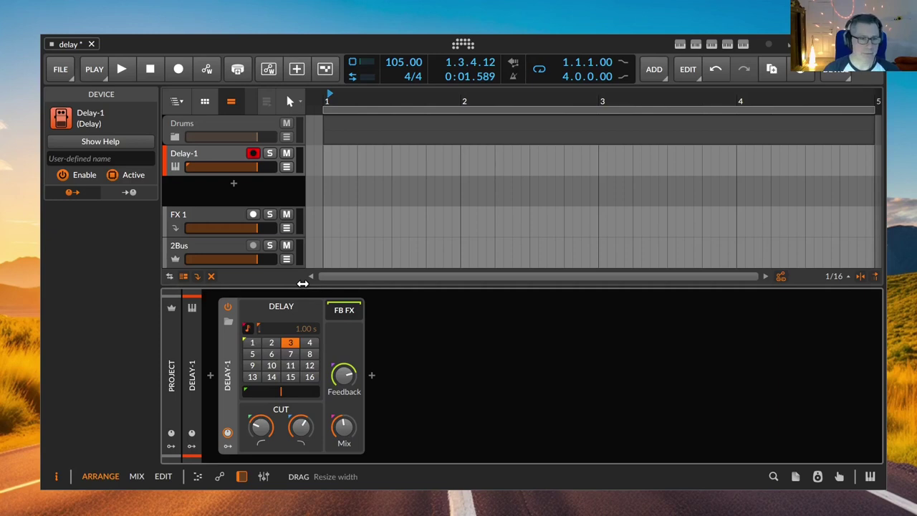
# Try Delay-1's beat delay values from 1 to 12 and finish on 3 sixteenths.
pyautogui.click(255, 343)
pyautogui.click(271, 344)
pyautogui.click(290, 344)
pyautogui.click(310, 344)
pyautogui.click(309, 355)
pyautogui.click(290, 355)
pyautogui.click(271, 355)
pyautogui.click(252, 355)
pyautogui.click(253, 367)
pyautogui.click(272, 367)
pyautogui.click(290, 365)
pyautogui.click(310, 365)
pyautogui.click(272, 353)
pyautogui.click(253, 344)
pyautogui.click(271, 343)
pyautogui.click(289, 344)
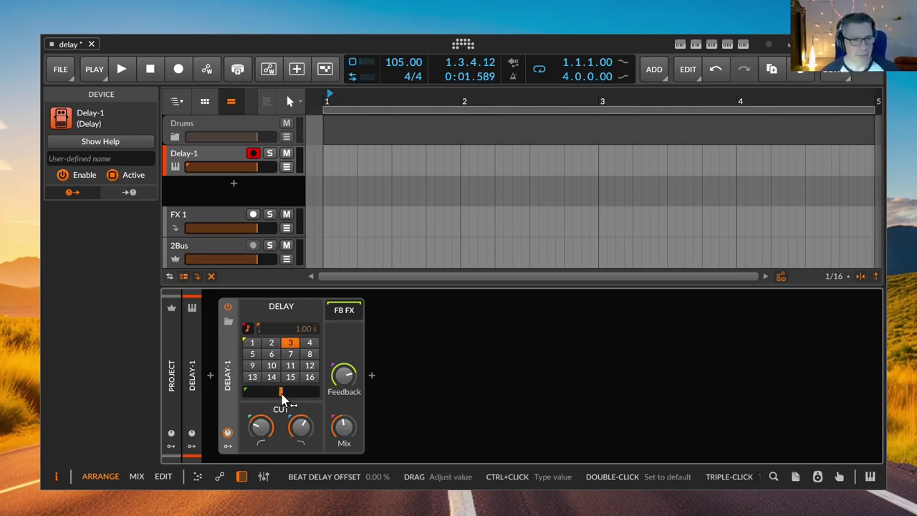
# Shift Delay-1's beat delay offset to 33.3 % and bring it back to 0 %.
pyautogui.moveTo(282, 395); pyautogui.dragTo(318, 394)
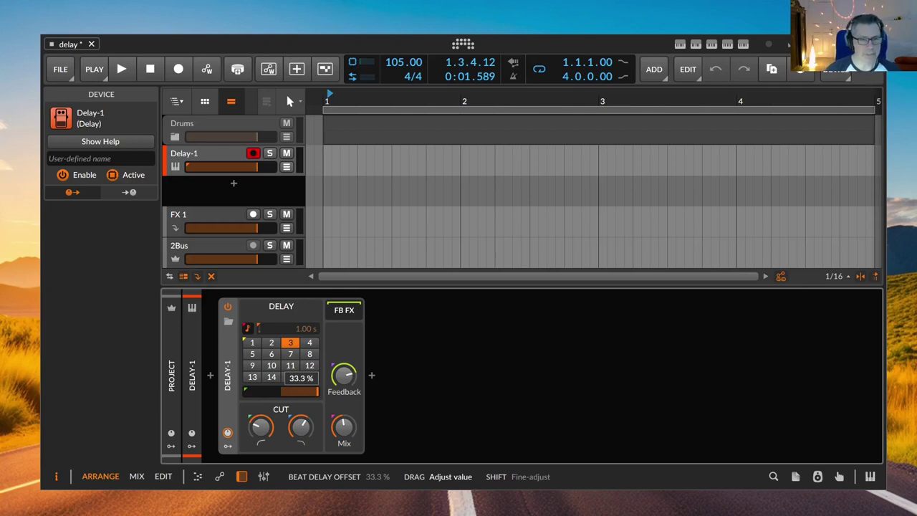
pyautogui.moveTo(318, 394); pyautogui.dragTo(289, 399)
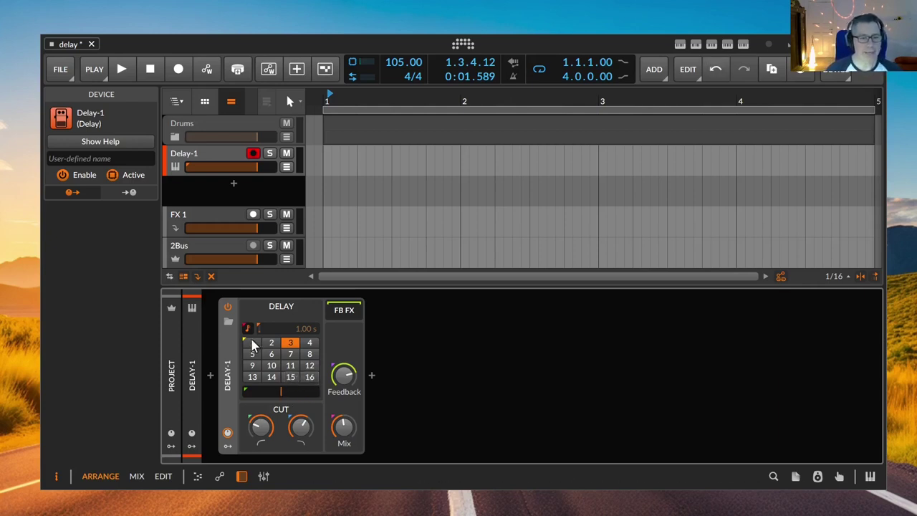
# Switch Delay-1 from 16th-note timing to milliseconds and reduce the delay time to 715 ms.
pyautogui.click(247, 329)
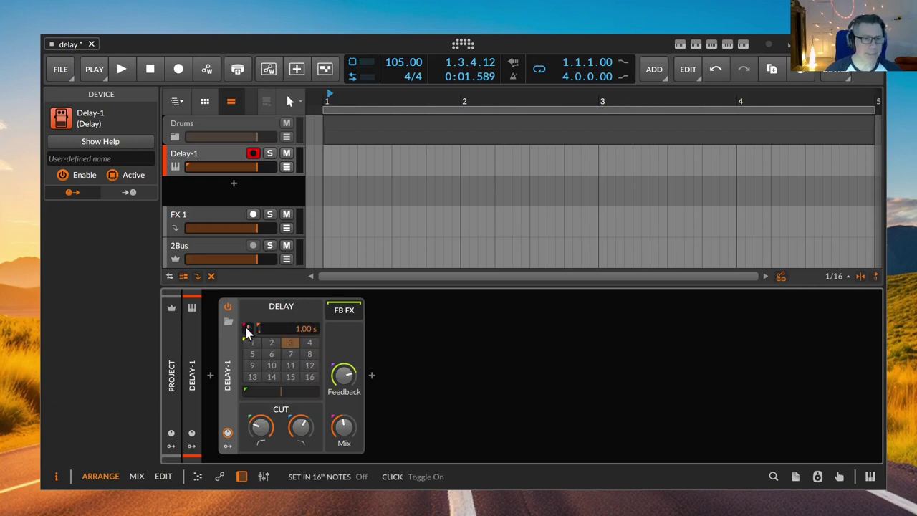
pyautogui.moveTo(304, 328); pyautogui.dragTo(302, 335)
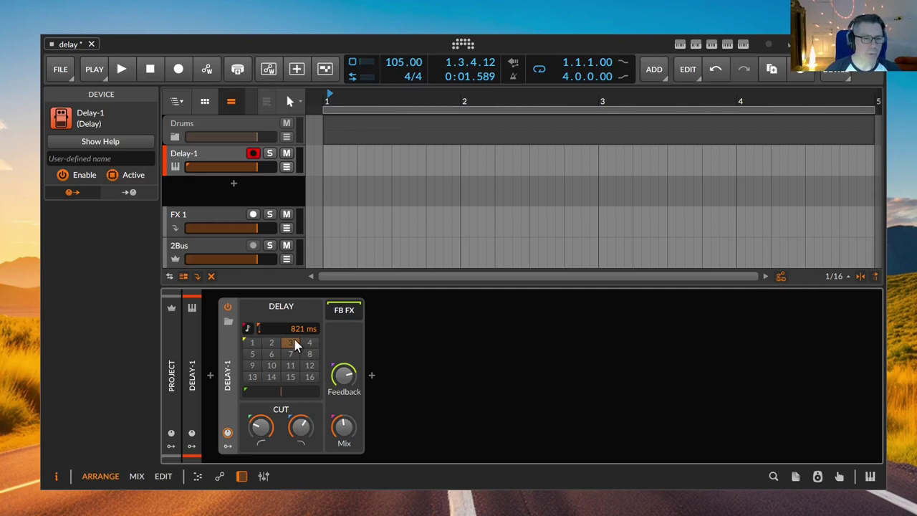
pyautogui.moveTo(292, 331)
pyautogui.mouseDown()
pyautogui.moveTo(292, 341)
pyautogui.moveTo(296, 331)
pyautogui.mouseUp()
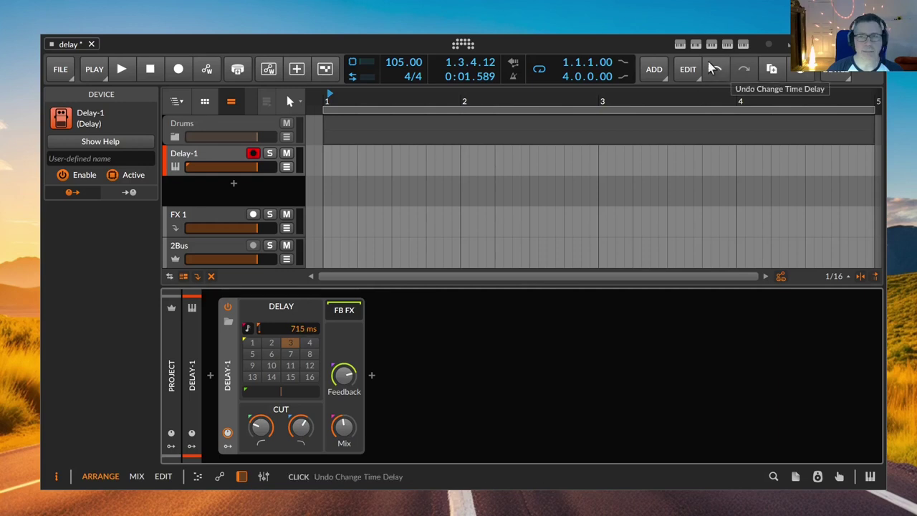
# Copy the normal 1/16 time, 142.86 ms, from TimeCalc and paste it as Delay-1's delay time.
pyautogui.click(680, 46)
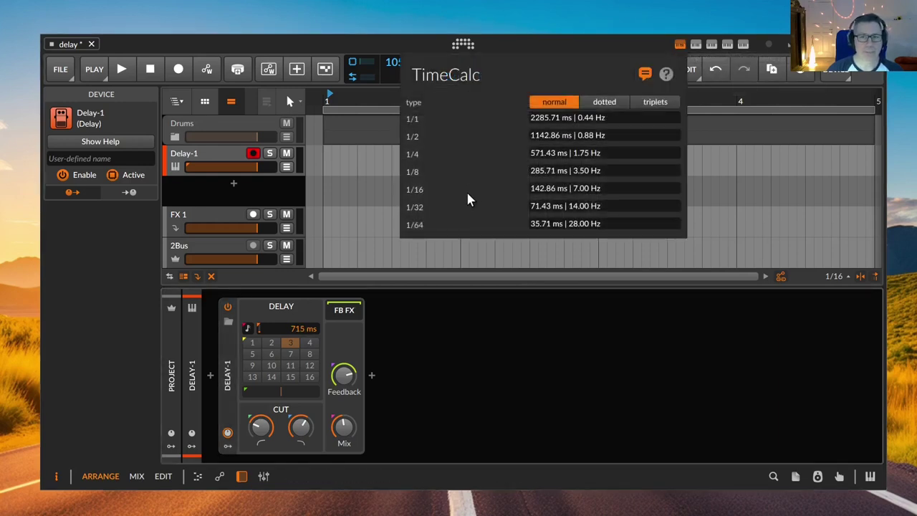
pyautogui.doubleClick(557, 187)
pyautogui.hotkey('ctrl', 'c')
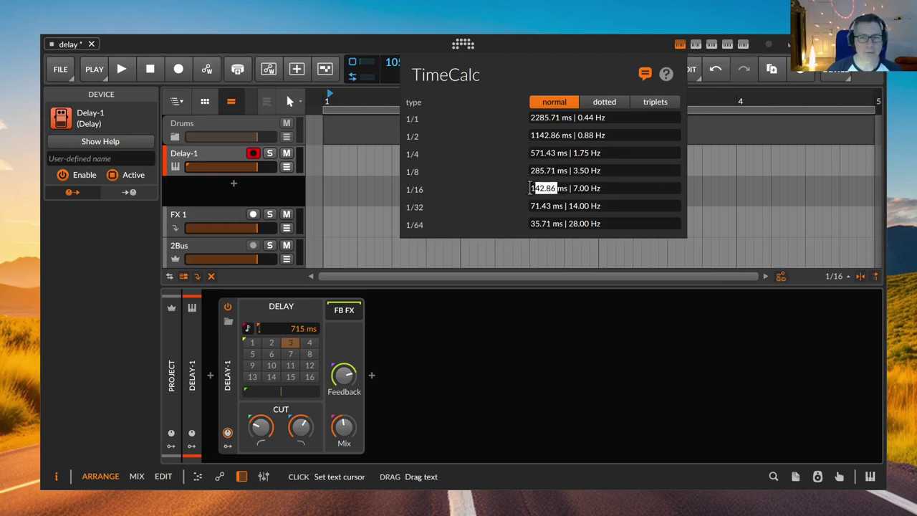
pyautogui.click(284, 328)
pyautogui.doubleClick(283, 323)
pyautogui.hotkey('ctrl', 'v')
pyautogui.press('Return')
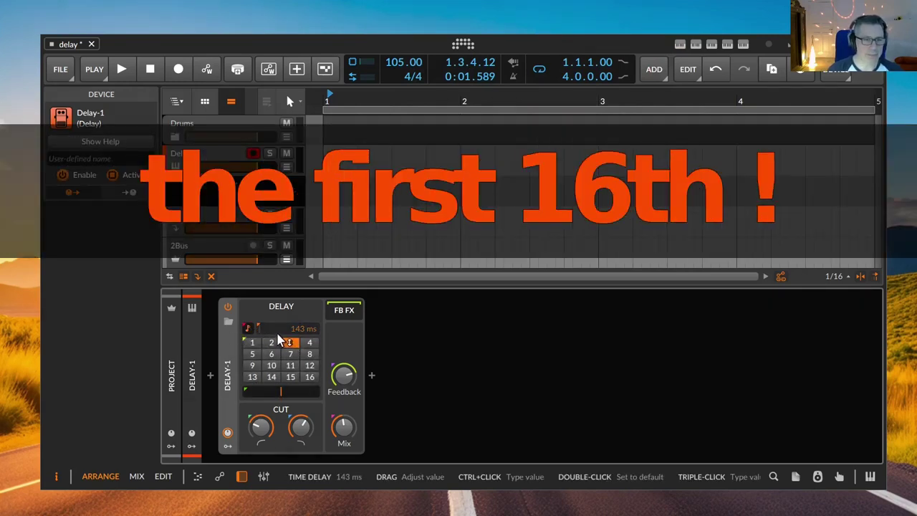
# Toggle Delay-1's timing mode, leaving it on 16th notes, and turn its Feedback all the way down.
pyautogui.click(247, 327)
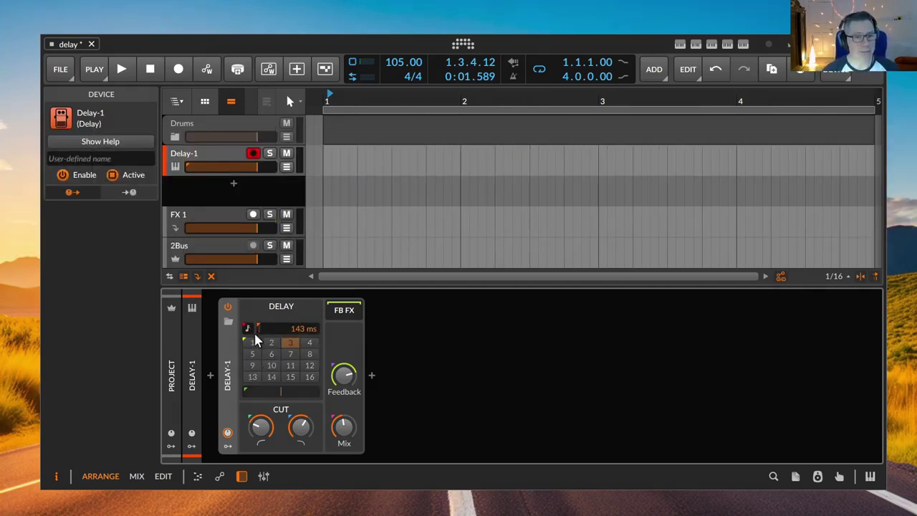
pyautogui.click(250, 326)
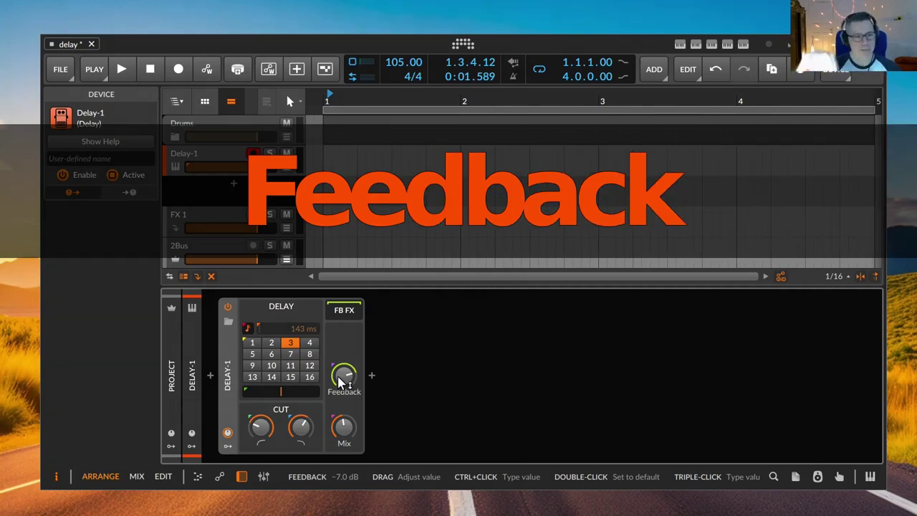
pyautogui.moveTo(341, 383)
pyautogui.mouseDown()
pyautogui.moveTo(342, 419)
pyautogui.moveTo(342, 383)
pyautogui.mouseUp()
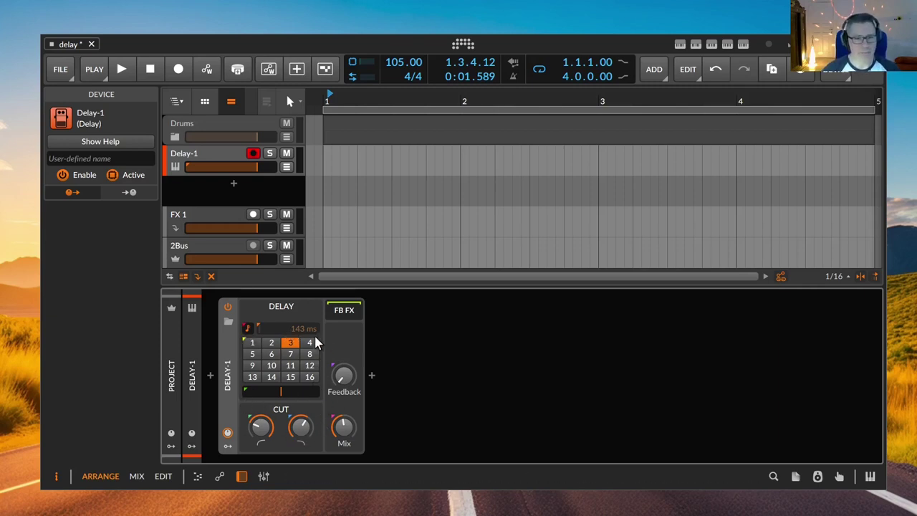
# Raise Delay-1's low-cut frequency, adjust its high-cut frequency and bring Mix to 49.7 %.
pyautogui.moveTo(261, 427)
pyautogui.mouseDown()
pyautogui.moveTo(261, 472)
pyautogui.moveTo(263, 436)
pyautogui.moveTo(300, 414)
pyautogui.moveTo(263, 421)
pyautogui.mouseUp()
pyautogui.click(261, 427)
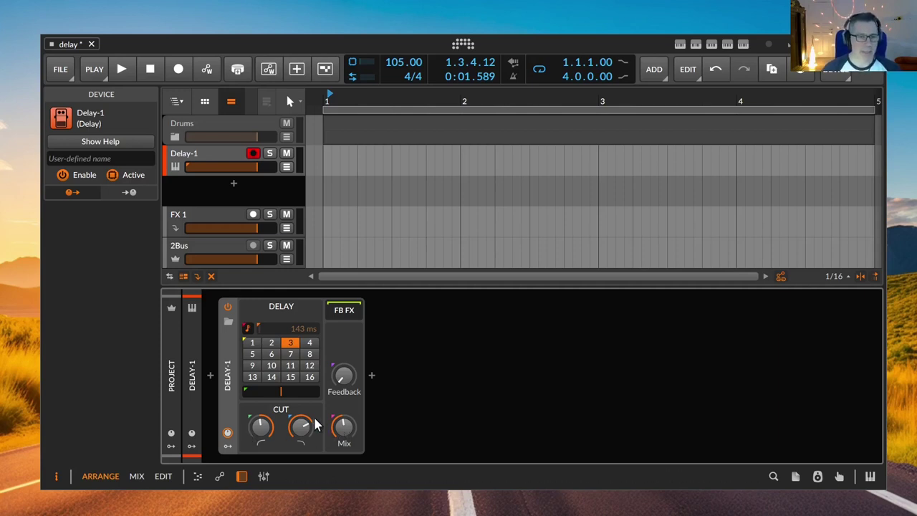
pyautogui.moveTo(315, 425); pyautogui.dragTo(344, 465)
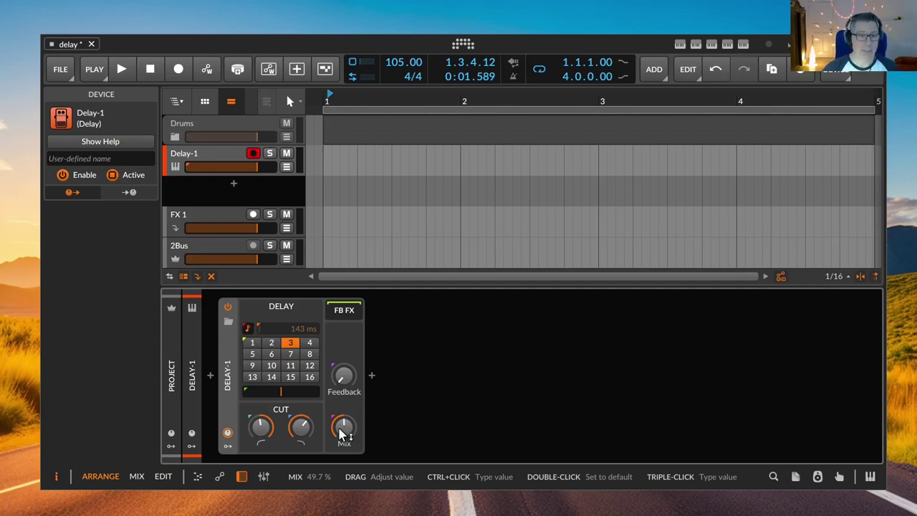
# Insert a Pitch Shifter into Delay-1's FB FX chain and raise its pitch to 1.33 st.
pyautogui.click(342, 314)
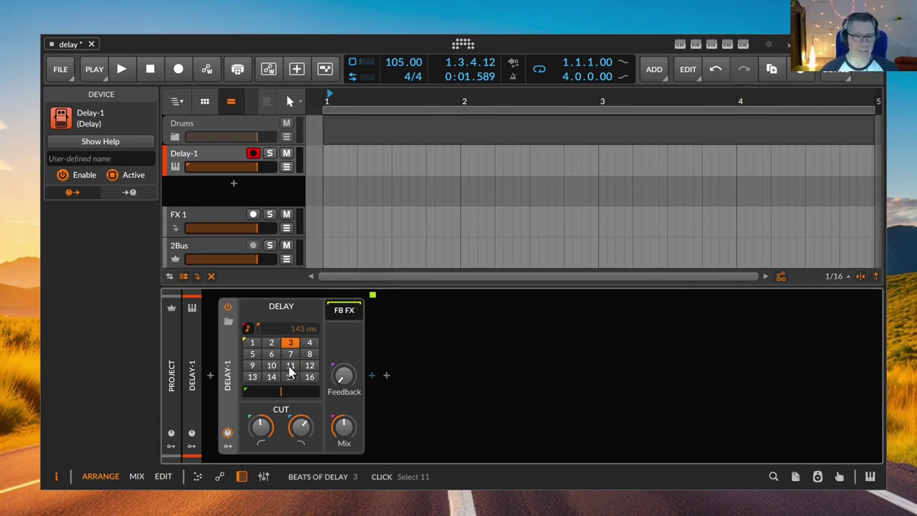
pyautogui.click(371, 376)
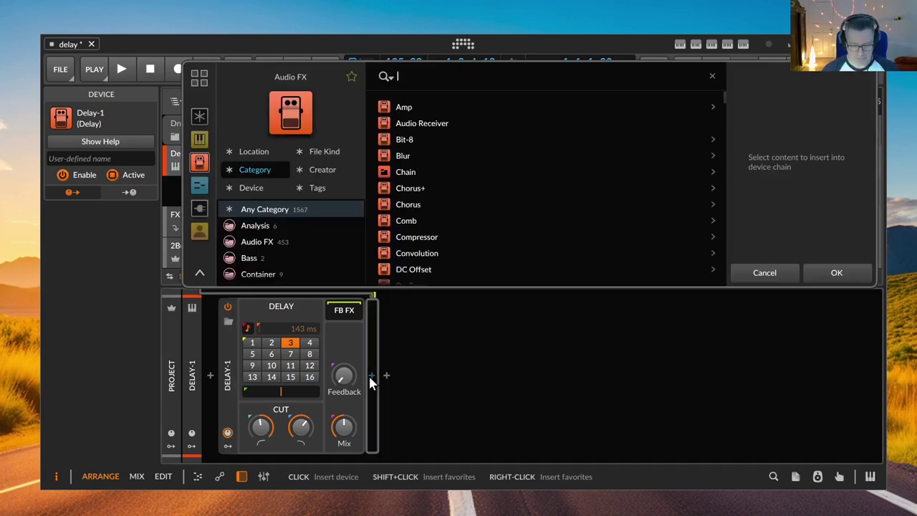
pyautogui.write('p')
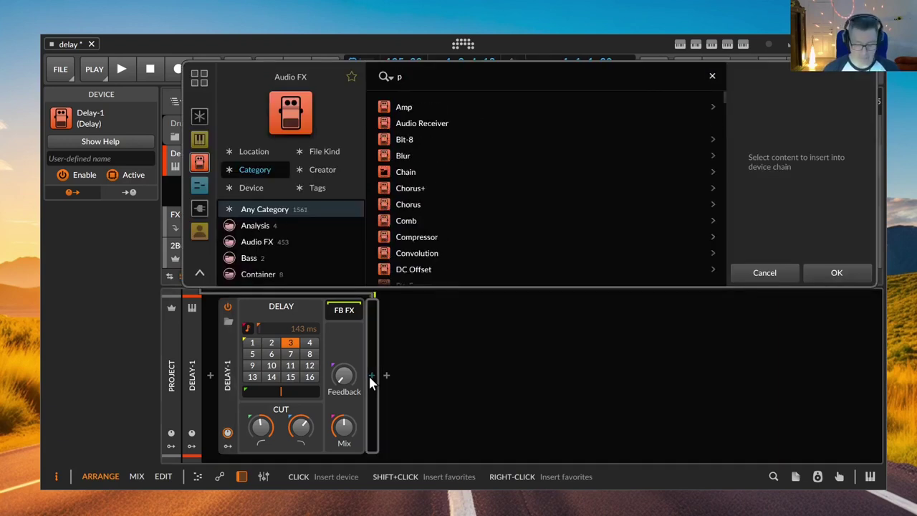
pyautogui.write('itch')
pyautogui.press('Return')
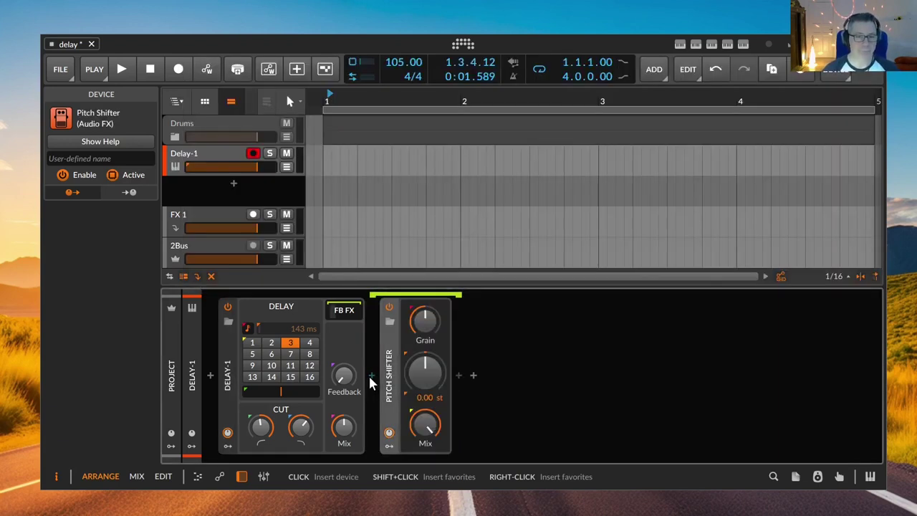
pyautogui.moveTo(424, 370); pyautogui.dragTo(424, 356)
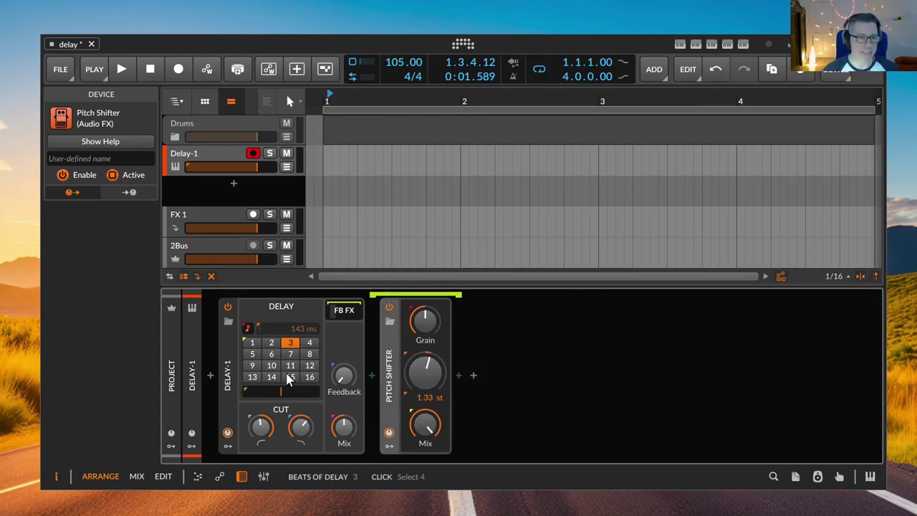
# Raise Delay-1's high cut, lower its low cut and turn the Feedback up slightly.
pyautogui.moveTo(294, 432); pyautogui.dragTo(294, 415)
pyautogui.moveTo(269, 429); pyautogui.dragTo(270, 445)
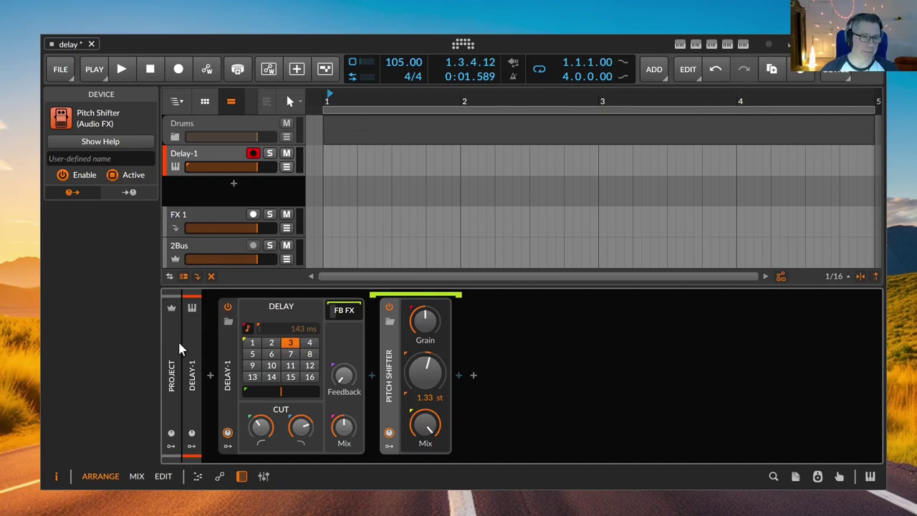
pyautogui.moveTo(344, 381)
pyautogui.mouseDown()
pyautogui.moveTo(343, 355)
pyautogui.moveTo(349, 391)
pyautogui.mouseUp()
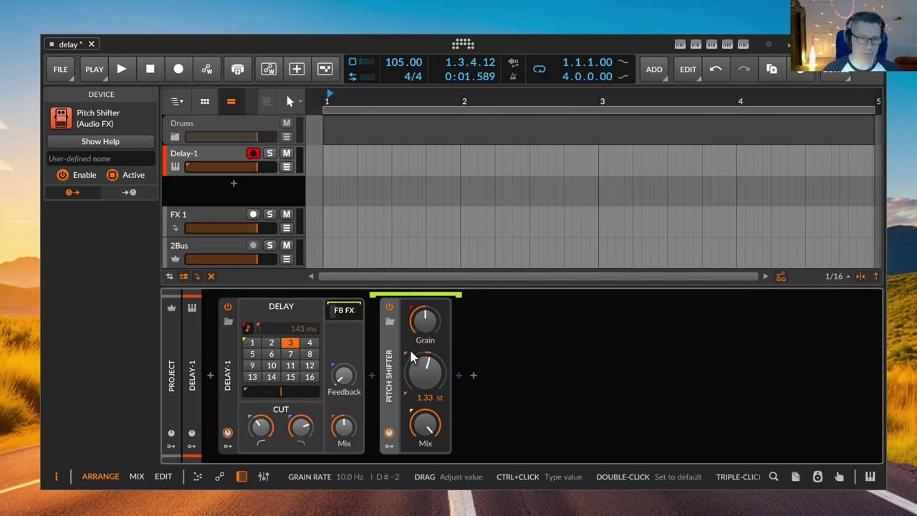
# Remove the Pitch Shifter from the feedback chain and turn Delay-1's Feedback up to near its maximum.
pyautogui.press('Delete')
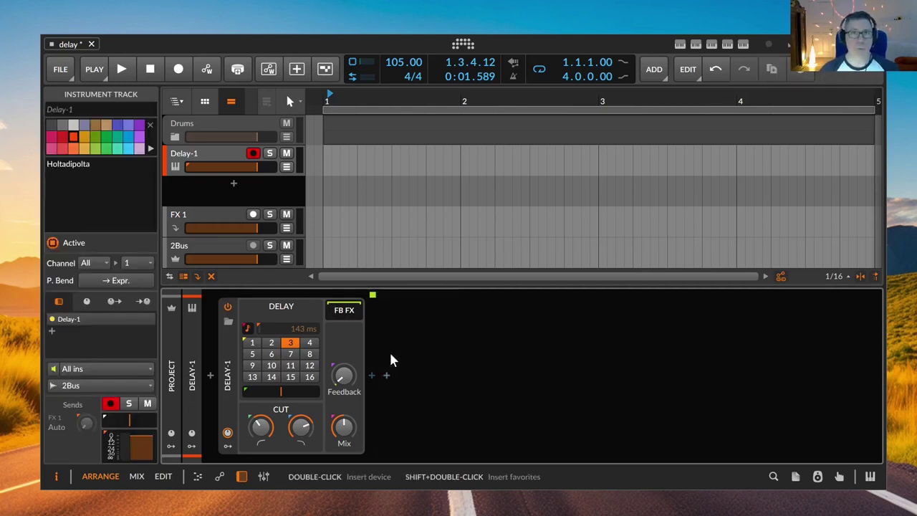
pyautogui.moveTo(344, 378); pyautogui.dragTo(344, 393)
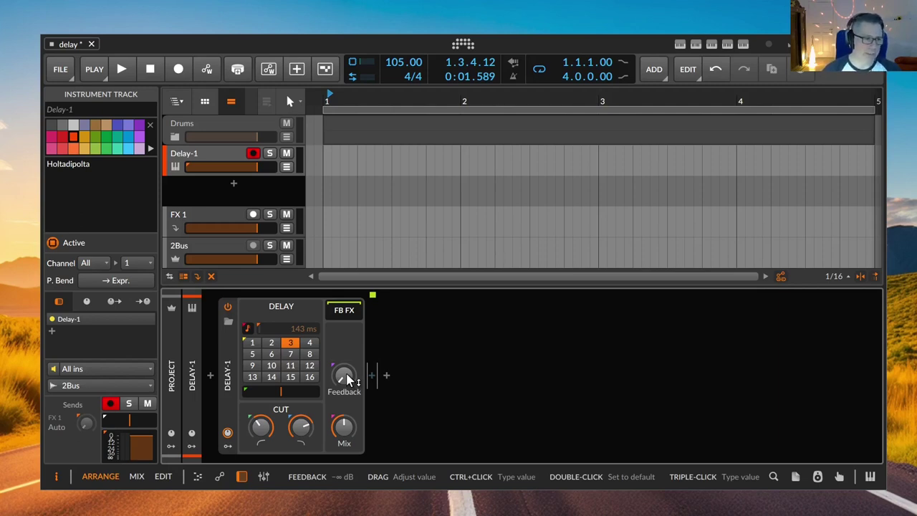
pyautogui.moveTo(345, 378)
pyautogui.mouseDown()
pyautogui.moveTo(346, 361)
pyautogui.moveTo(344, 371)
pyautogui.mouseUp()
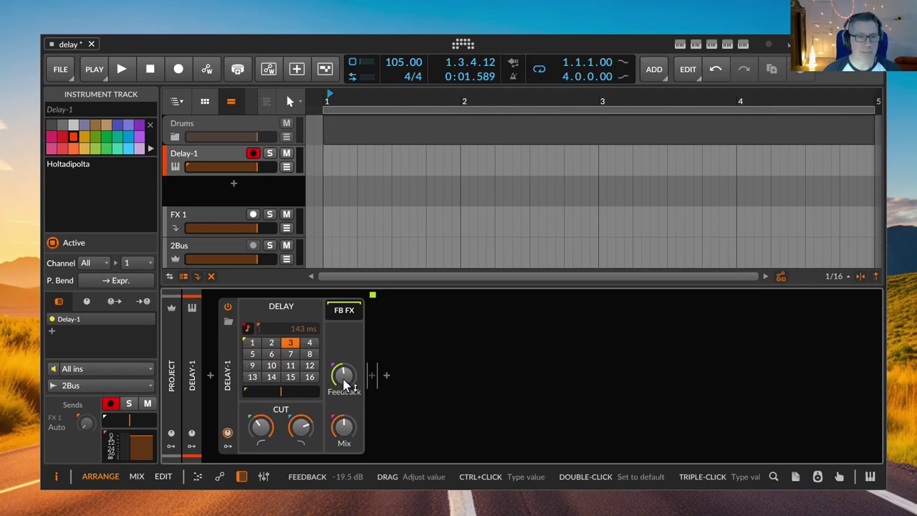
pyautogui.moveTo(344, 384)
pyautogui.mouseDown()
pyautogui.moveTo(344, 372)
pyautogui.moveTo(342, 389)
pyautogui.mouseUp()
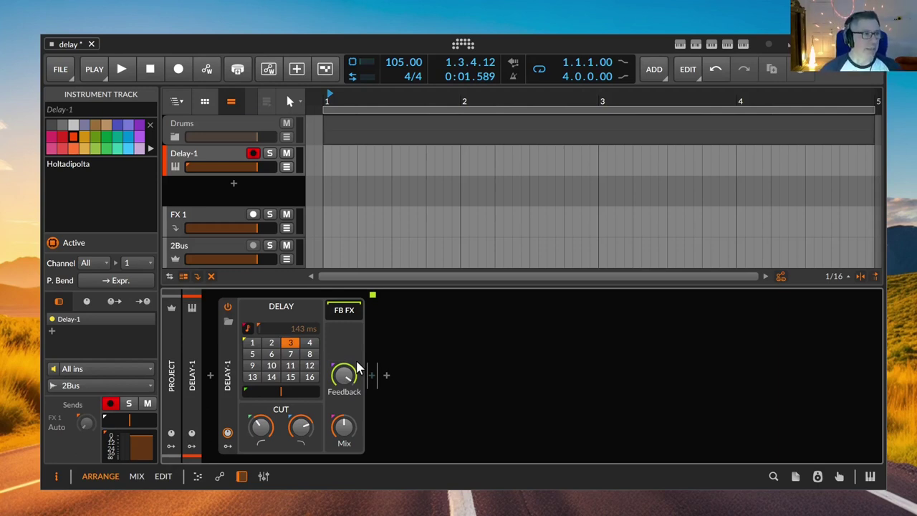
# Replace the track's Delay-1 device with the ValhallaSupermassive plug-in.
pyautogui.click(233, 367)
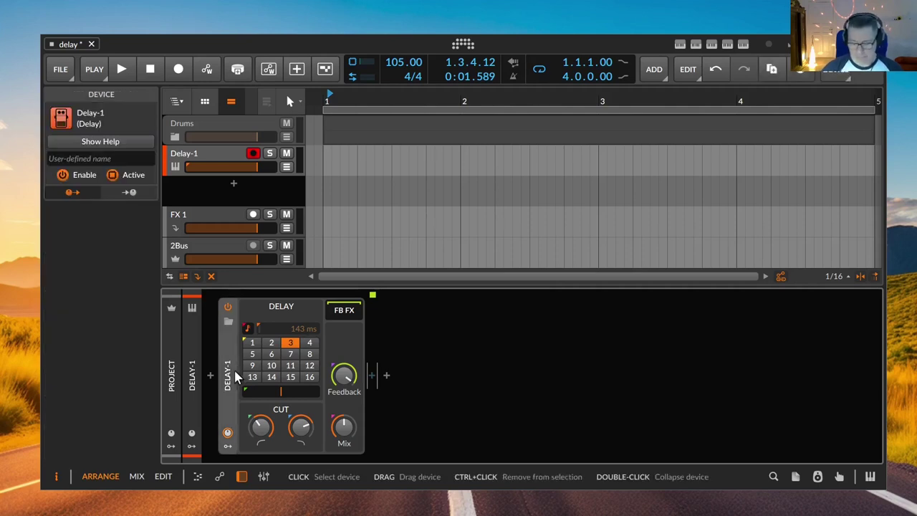
pyautogui.press('Delete')
pyautogui.doubleClick(215, 376)
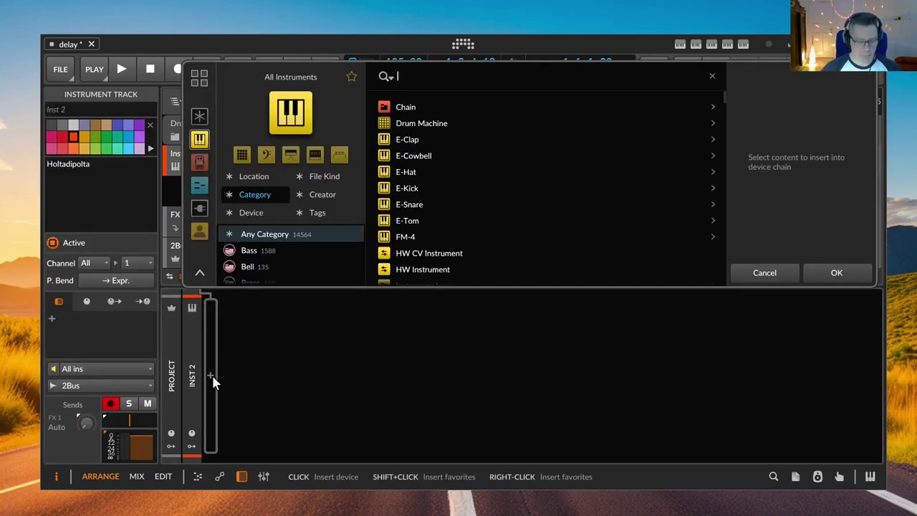
pyautogui.write('valhall')
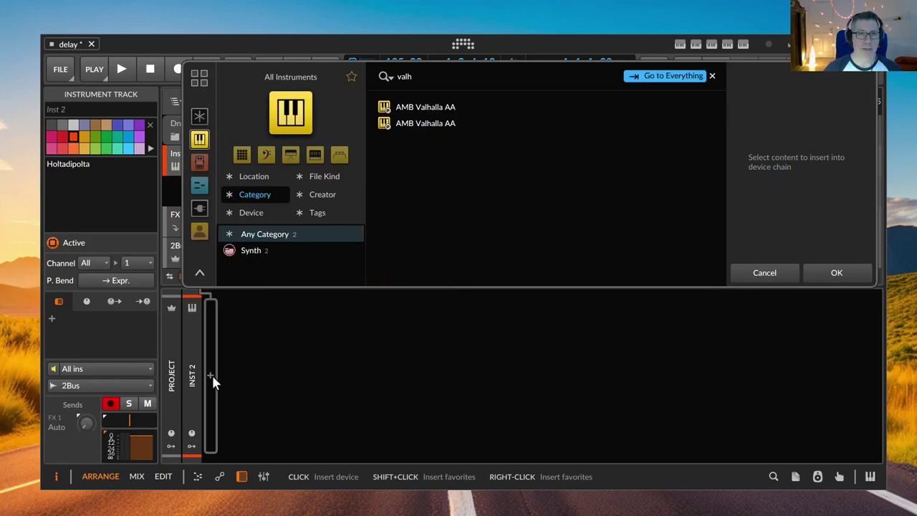
pyautogui.press('Tab')
pyautogui.press('Return')
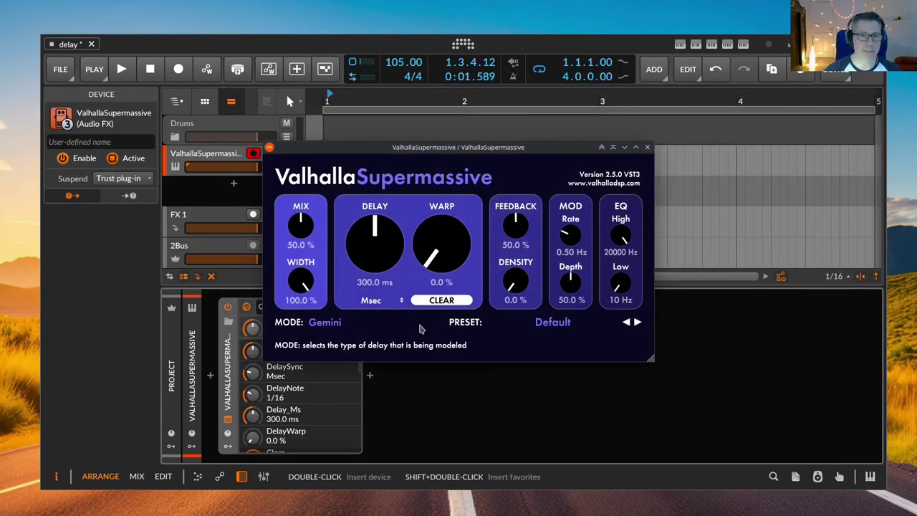
# Set ValhallaSupermassive's Width to 0.0 %, Mix to 49.2 % and Feedback to 48.8 %.
pyautogui.moveTo(463, 150); pyautogui.dragTo(579, 167)
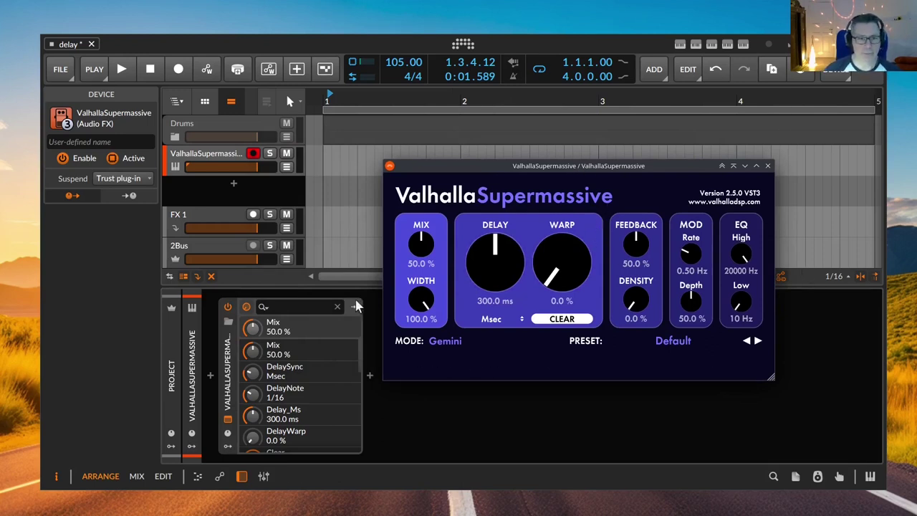
pyautogui.moveTo(432, 299); pyautogui.dragTo(427, 355)
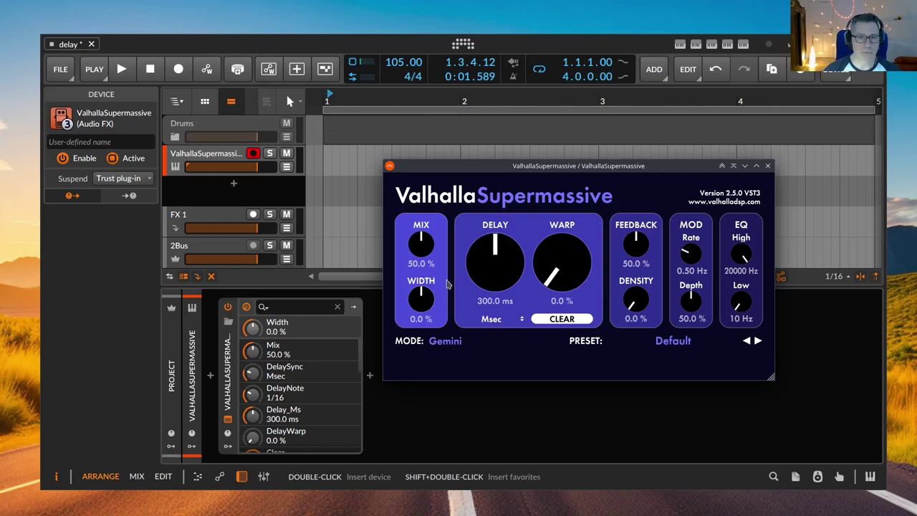
pyautogui.moveTo(435, 264)
pyautogui.mouseDown()
pyautogui.moveTo(433, 275)
pyautogui.moveTo(430, 250)
pyautogui.mouseUp()
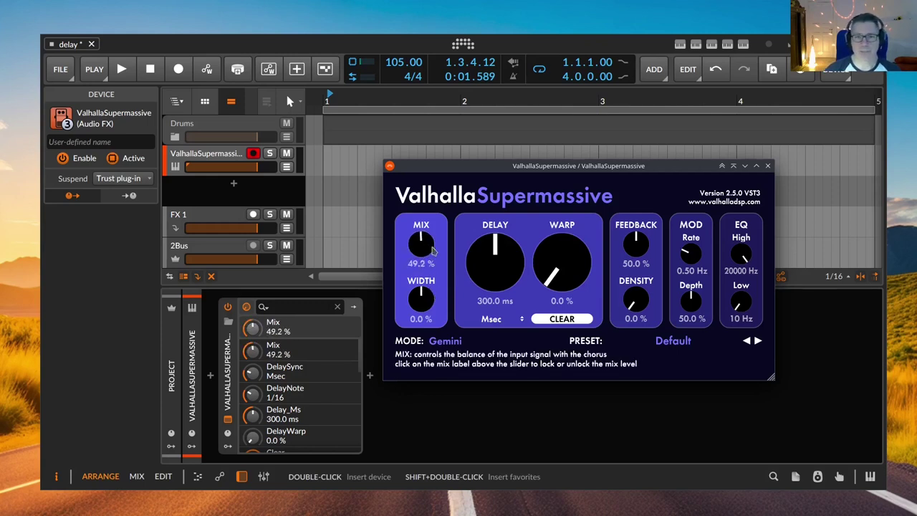
pyautogui.moveTo(636, 243); pyautogui.dragTo(637, 246)
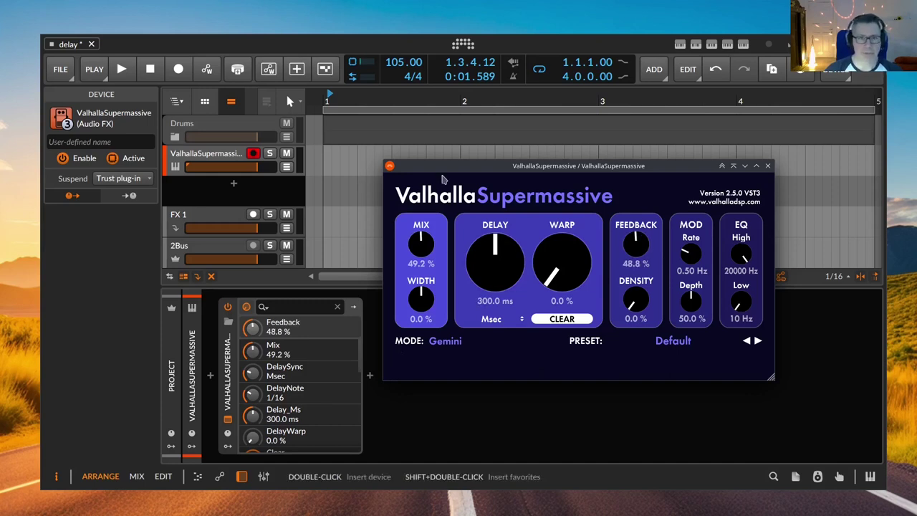
# Insert a Delay-1 device after ValhallaSupermassive and move the plug-in window clear of the device chain.
pyautogui.click(370, 376)
pyautogui.write('del')
pyautogui.press('Down')
pyautogui.press('Down')
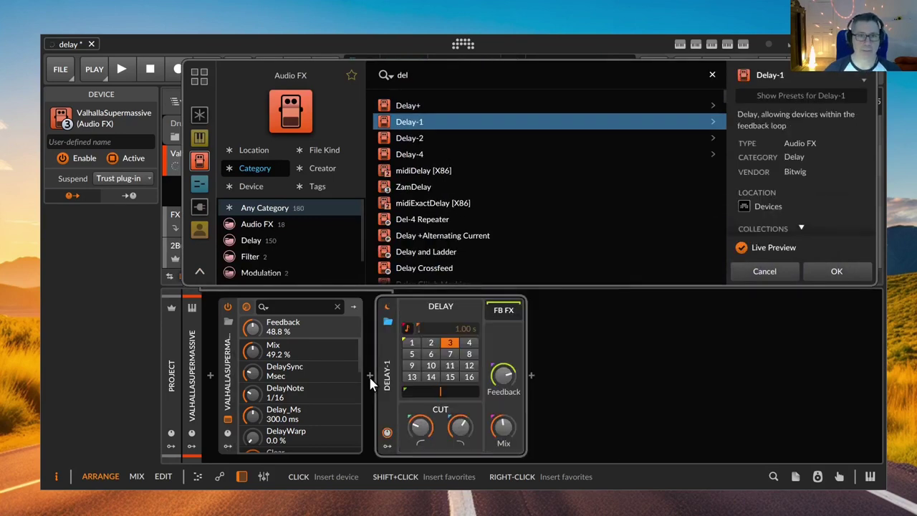
pyautogui.press('Return')
pyautogui.moveTo(522, 109); pyautogui.dragTo(690, 244)
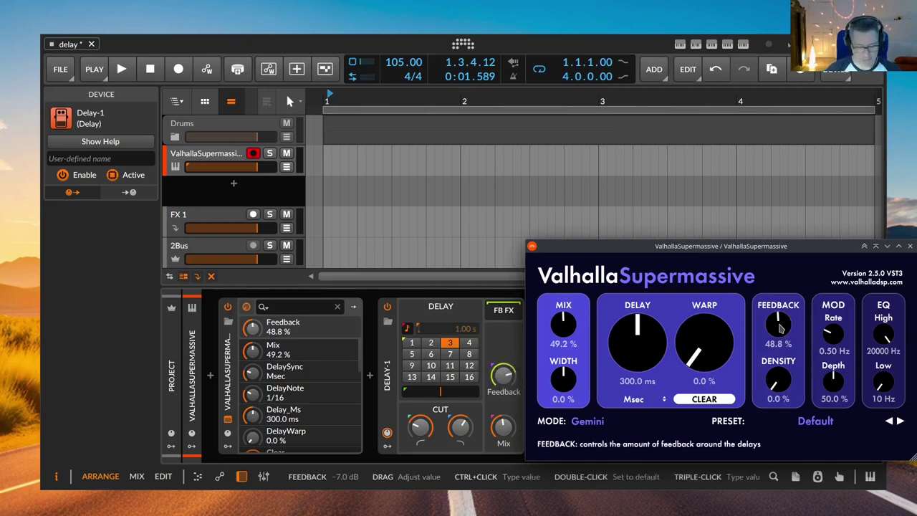
# Turn feedback fully down in ValhallaSupermassive and Delay-1, and set the plug-in's Mod Rate to 0.01 Hz and Mod Depth to 0.0 %.
pyautogui.moveTo(788, 319); pyautogui.dragTo(789, 423)
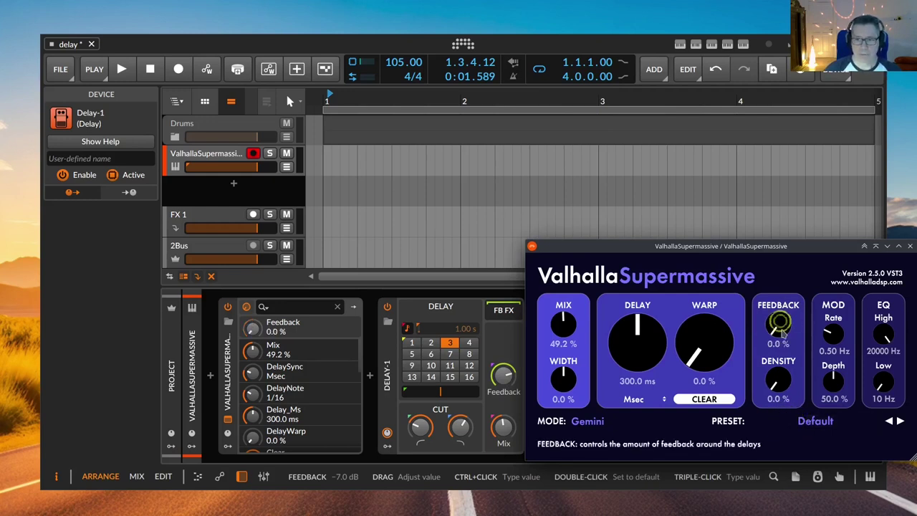
pyautogui.moveTo(503, 373); pyautogui.dragTo(508, 382)
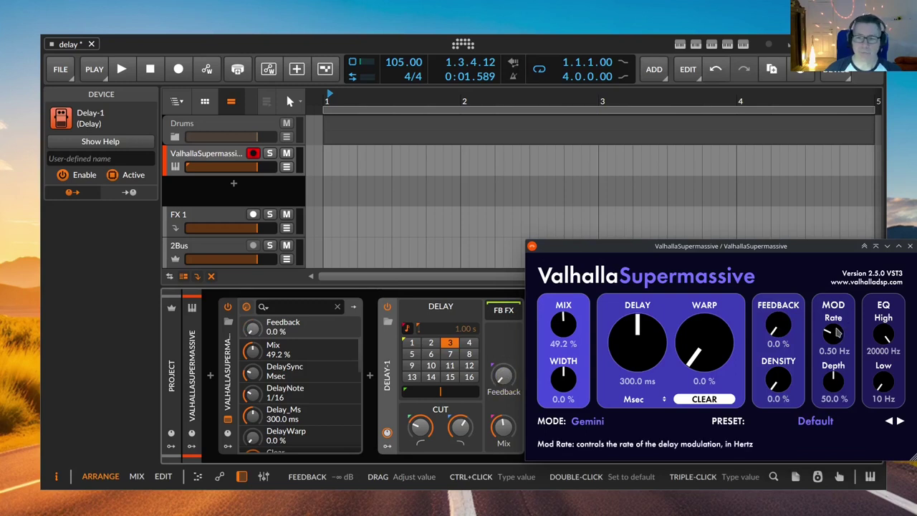
pyautogui.moveTo(835, 383); pyautogui.dragTo(832, 478)
pyautogui.moveTo(833, 336); pyautogui.dragTo(835, 370)
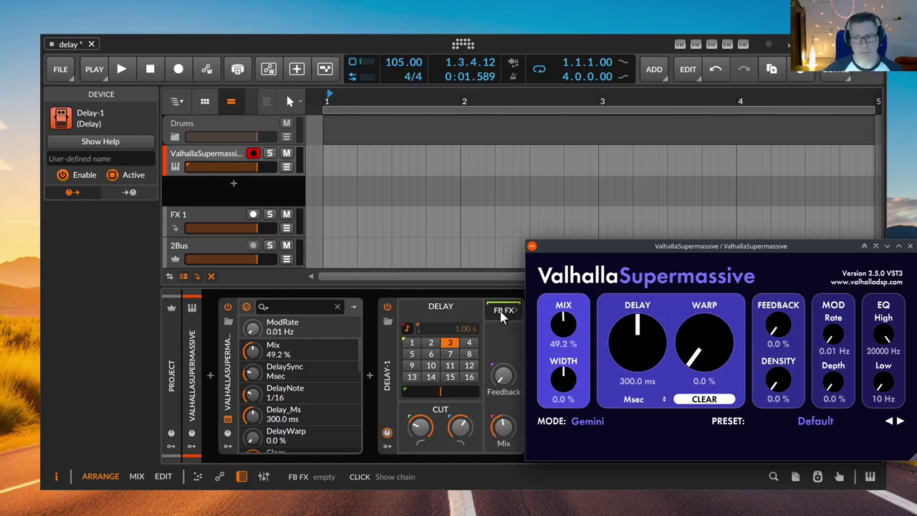
# Adjust ValhallaSupermassive's EQ to High 2890 Hz and Low 70 Hz, checking Delay-1's low-cut frequency for reference.
pyautogui.moveTo(882, 333); pyautogui.dragTo(883, 367)
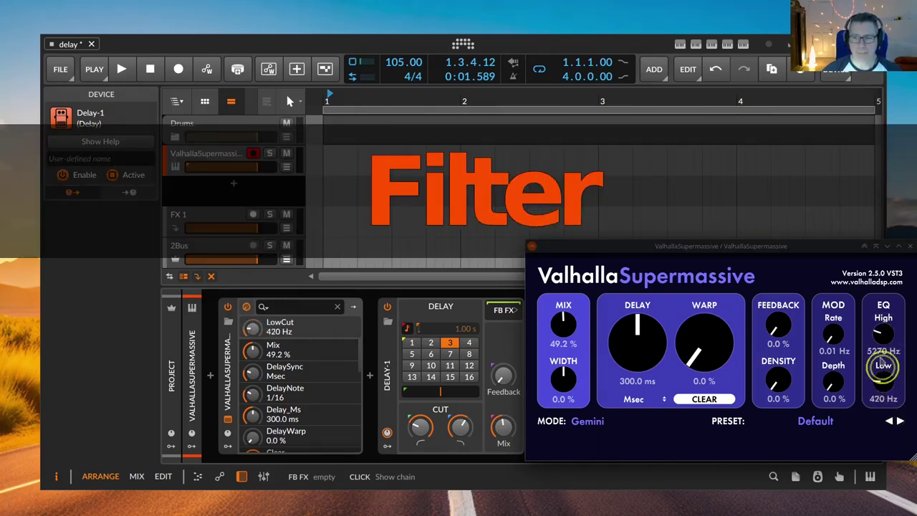
pyautogui.moveTo(882, 333); pyautogui.dragTo(882, 341)
pyautogui.moveTo(883, 385); pyautogui.dragTo(883, 377)
pyautogui.moveTo(883, 333); pyautogui.dragTo(883, 344)
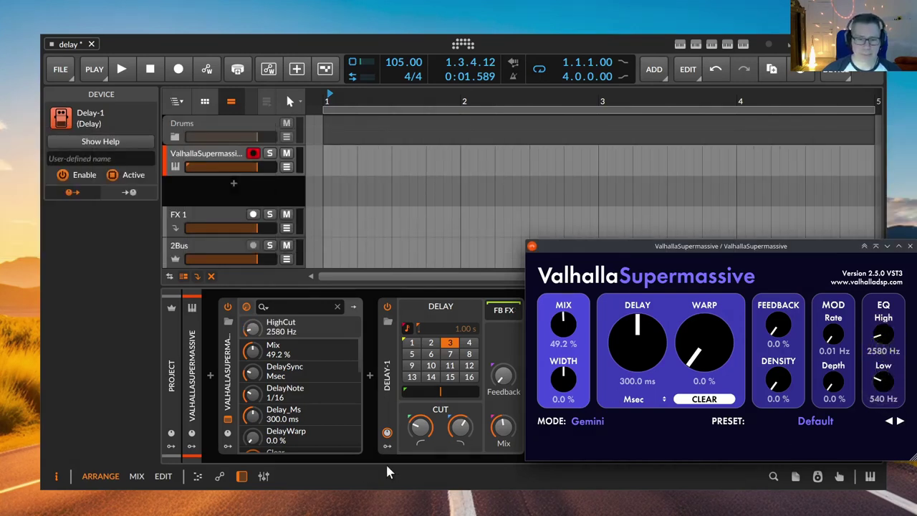
pyautogui.click(417, 429)
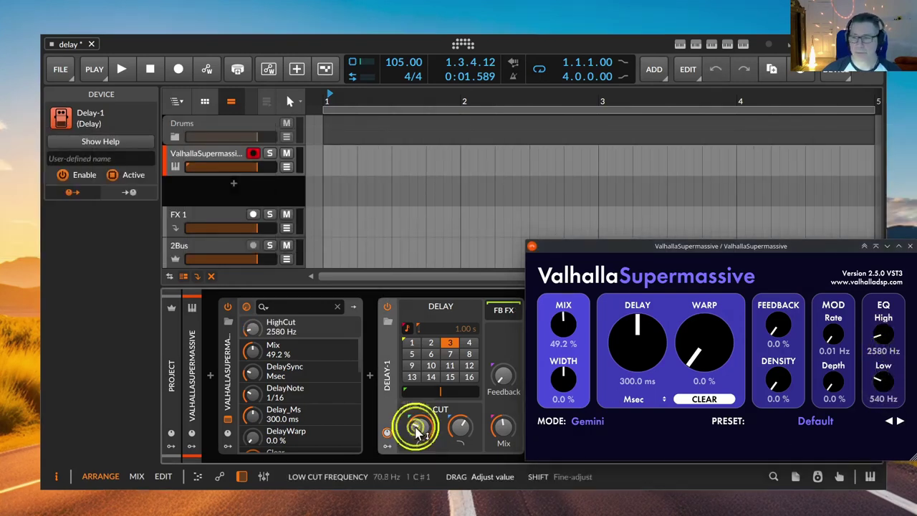
pyautogui.moveTo(886, 384); pyautogui.dragTo(888, 416)
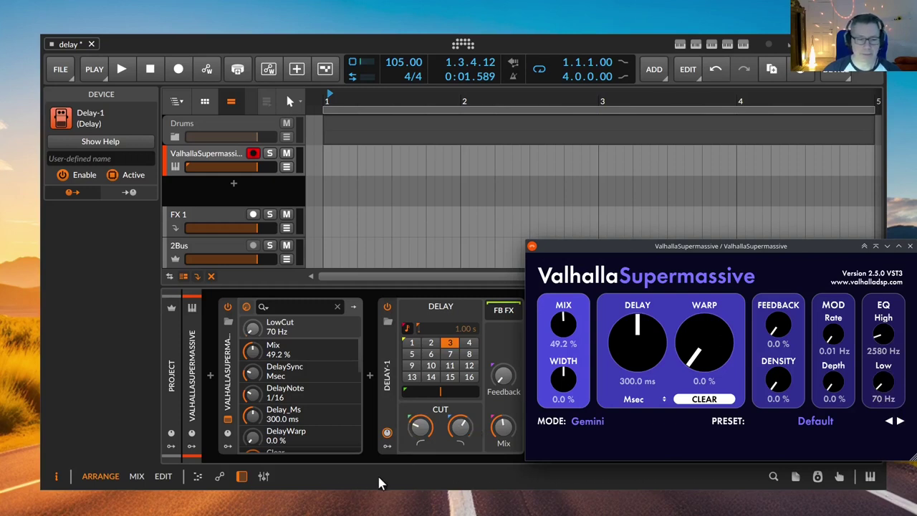
pyautogui.moveTo(888, 338); pyautogui.dragTo(890, 333)
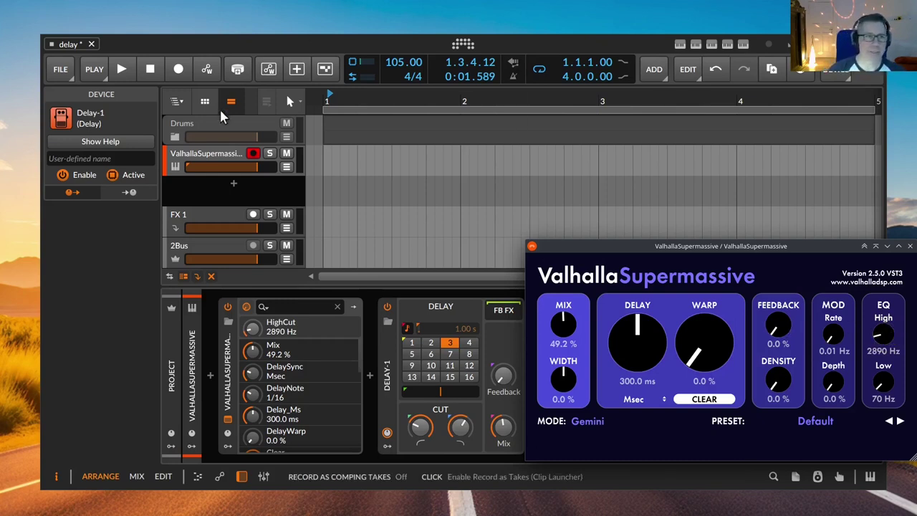
# Insert the Surge XT synth before ValhallaSupermassive in the device chain and close its editor window.
pyautogui.click(208, 377)
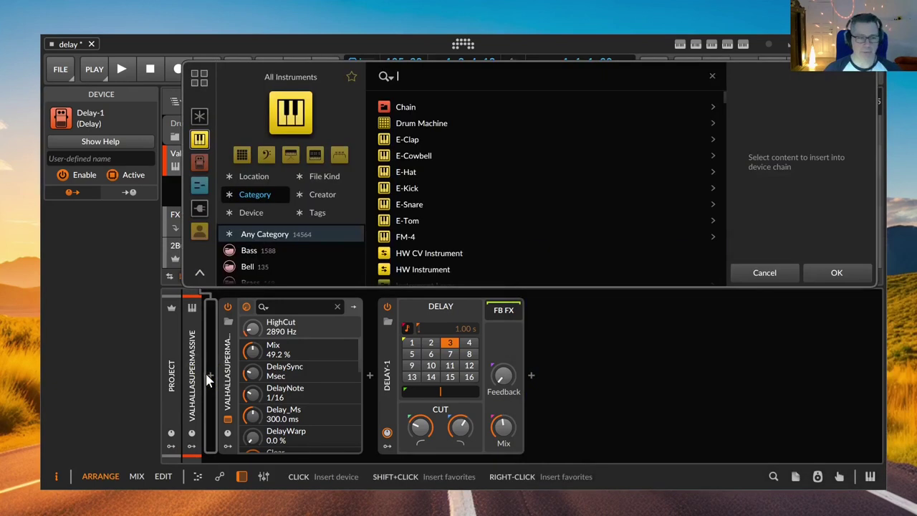
pyautogui.write('surge')
pyautogui.press('Down')
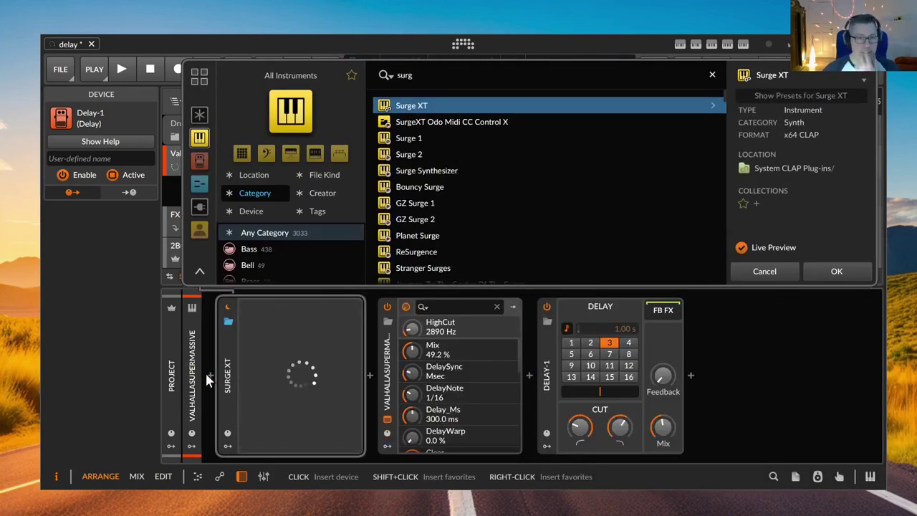
pyautogui.press('Return')
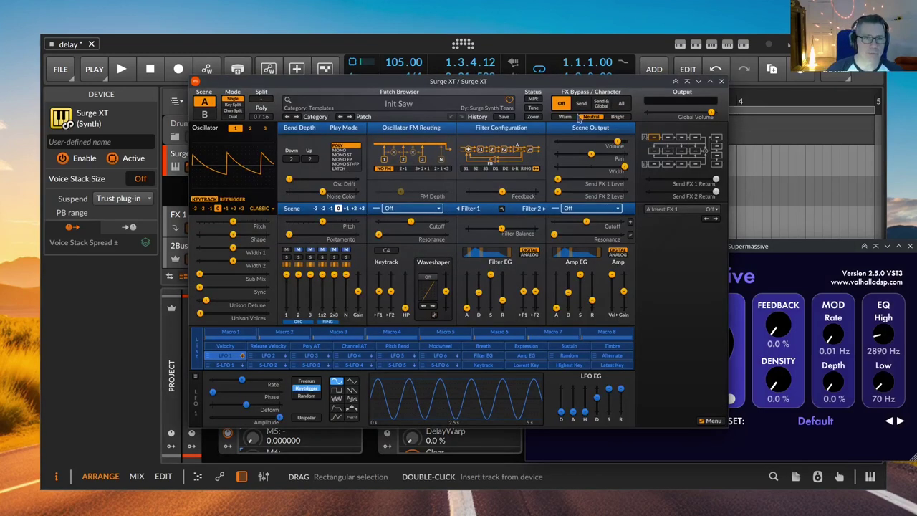
pyautogui.click(721, 81)
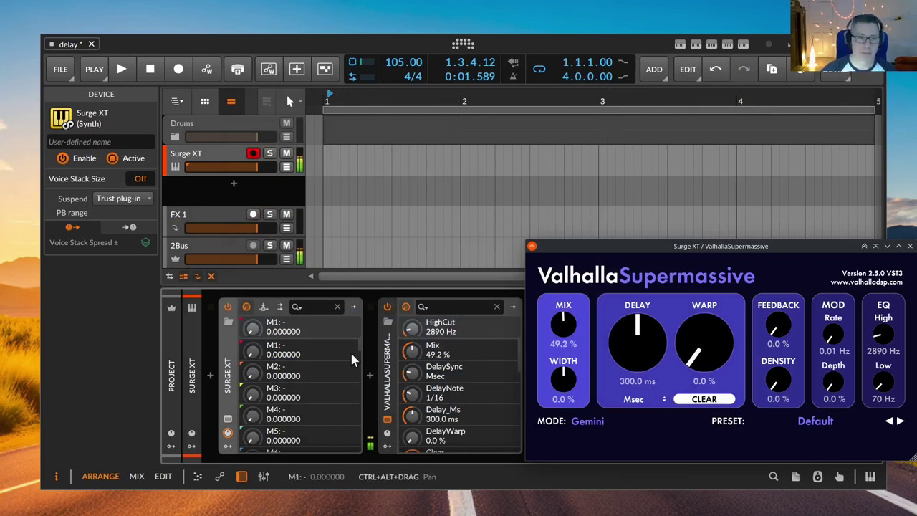
# Move the ValhallaSupermassive window off the Delay-1 device and deactivate Delay-1.
pyautogui.moveTo(597, 251); pyautogui.dragTo(594, 166)
pyautogui.click(548, 371)
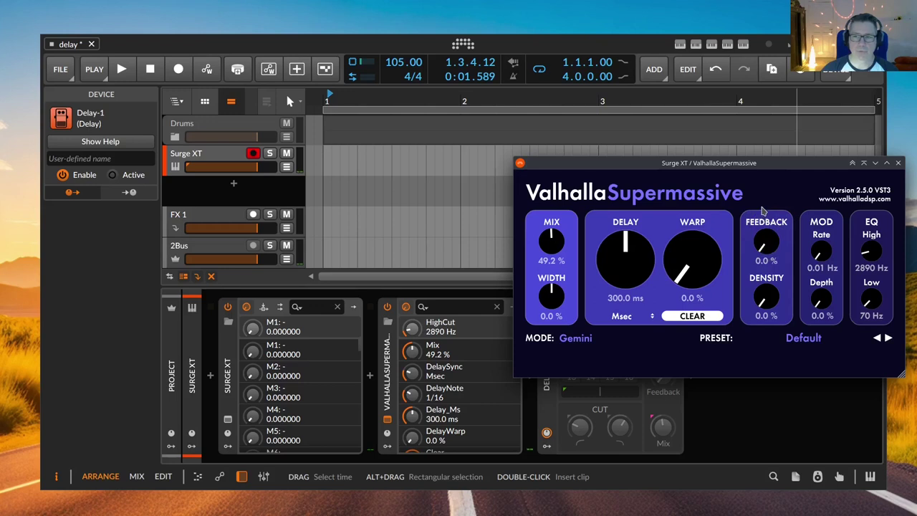
pyautogui.moveTo(705, 165); pyautogui.dragTo(650, 182)
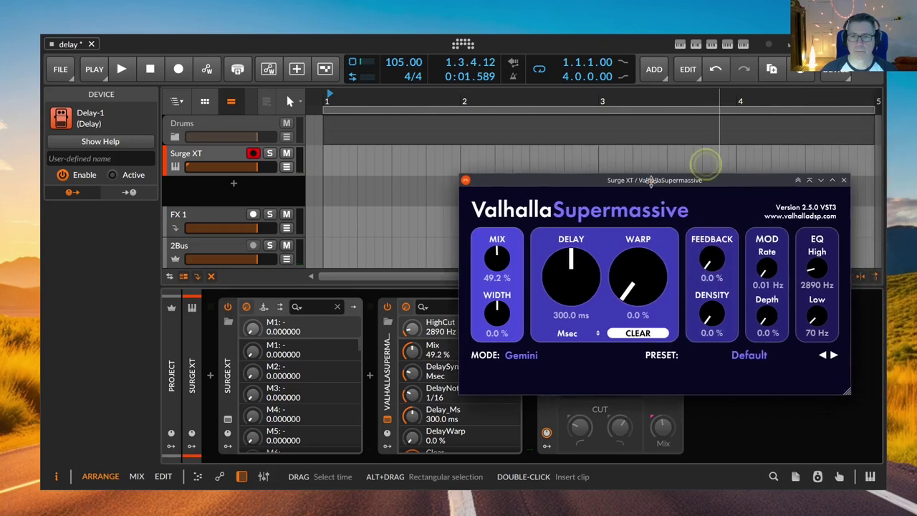
# Set ValhallaSupermassive's Feedback to 68.0 %, Mix to 34.0 % and EQ High to 990 Hz.
pyautogui.moveTo(699, 259); pyautogui.dragTo(707, 218)
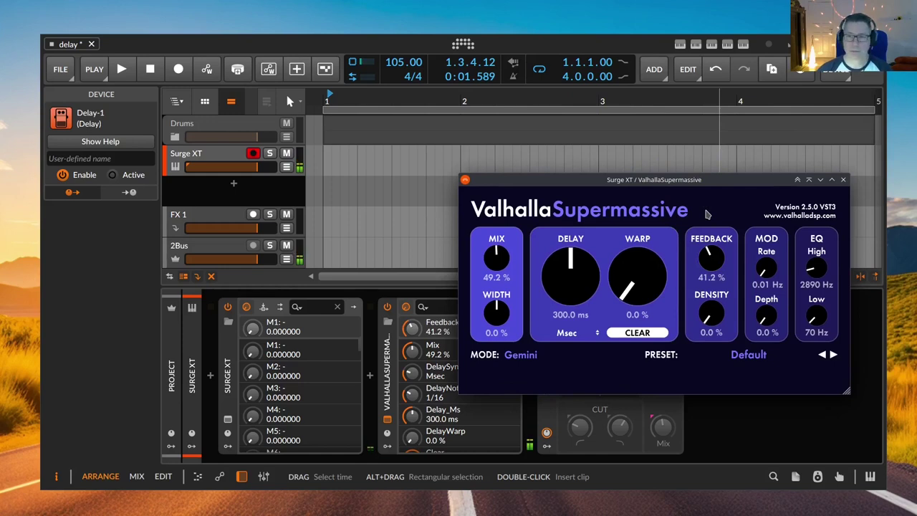
pyautogui.moveTo(812, 269)
pyautogui.mouseDown()
pyautogui.moveTo(820, 285)
pyautogui.moveTo(812, 278)
pyautogui.mouseUp()
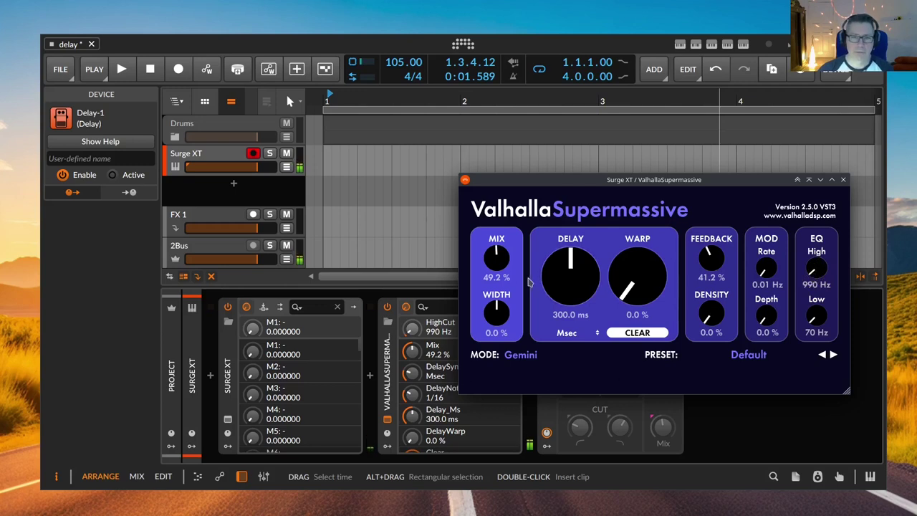
pyautogui.moveTo(498, 266); pyautogui.dragTo(500, 280)
pyautogui.moveTo(709, 252); pyautogui.dragTo(705, 237)
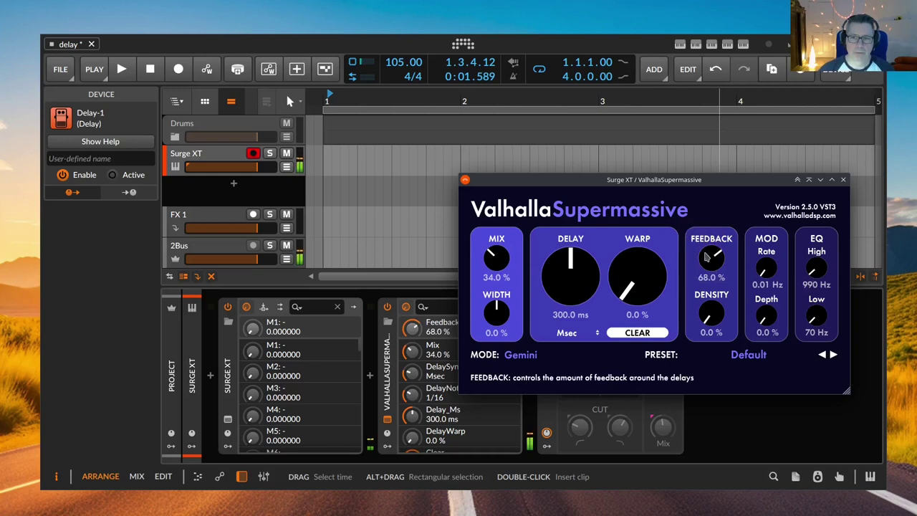
# Narrow ValhallaSupermassive's EQ band by setting High to 200 Hz and Low to 260 Hz.
pyautogui.click(817, 269)
pyautogui.moveTo(816, 268); pyautogui.dragTo(816, 267)
pyautogui.moveTo(813, 315); pyautogui.dragTo(814, 308)
pyautogui.moveTo(815, 269); pyautogui.dragTo(815, 281)
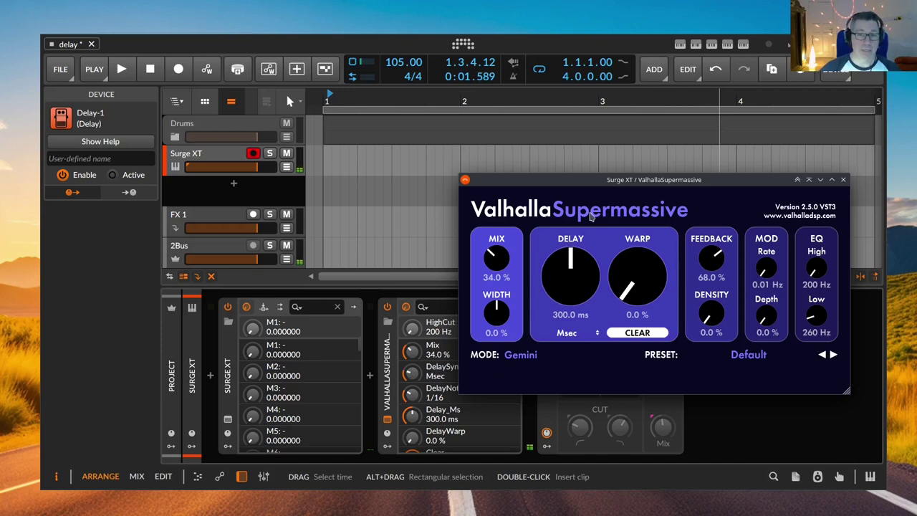
# Switch ValhallaSupermassive's delay sync to Dotted, set the delay to 1/8 dotted and move the plug-in window above the device chain.
pyautogui.click(569, 333)
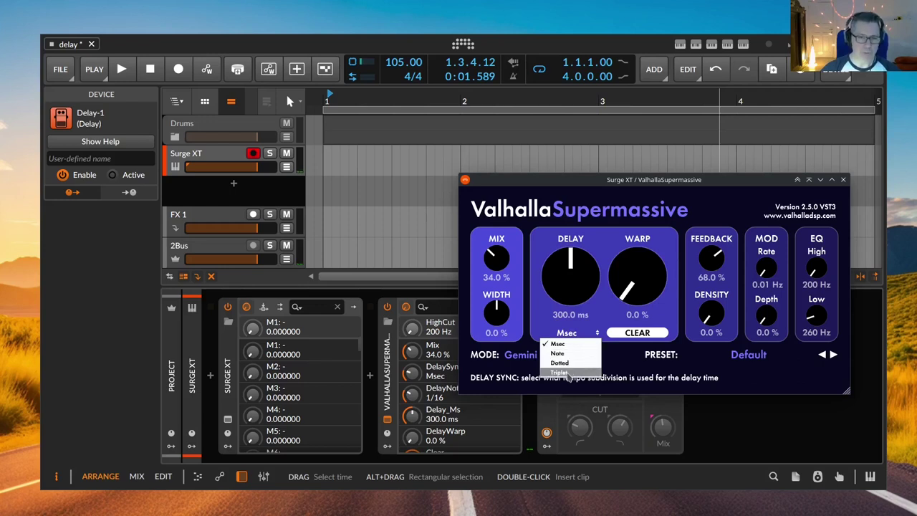
pyautogui.click(566, 363)
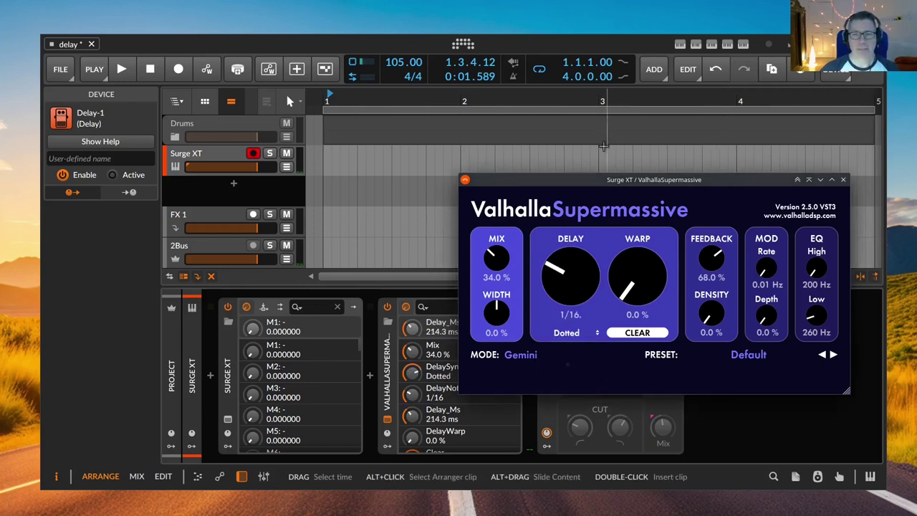
pyautogui.click(566, 336)
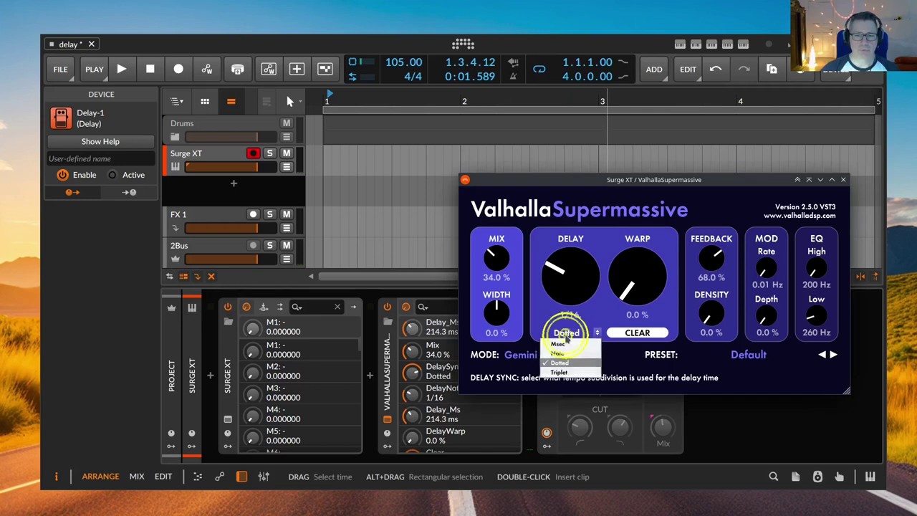
pyautogui.moveTo(594, 181); pyautogui.dragTo(526, 86)
pyautogui.moveTo(510, 188); pyautogui.dragTo(511, 160)
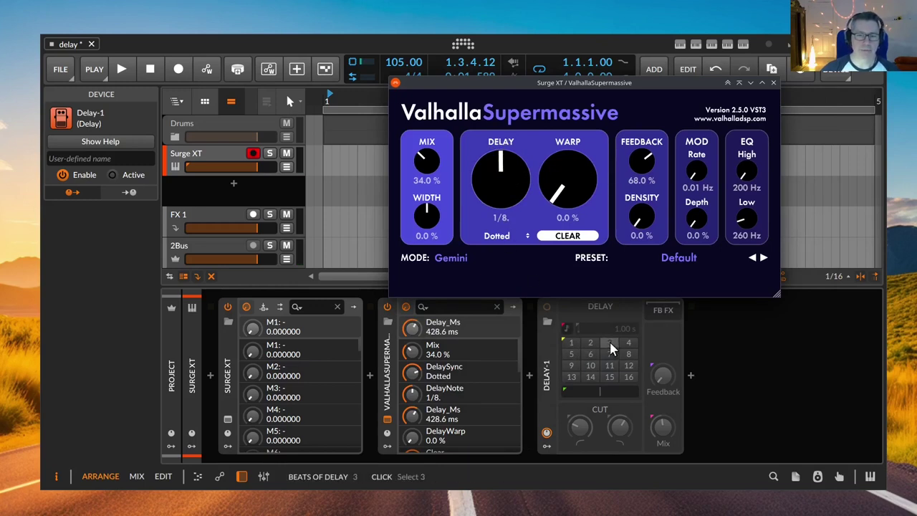
# Switch ValhallaSupermassive's delay sync to Note, try a delay of 1/4 and set it to 1/8.
pyautogui.click(513, 239)
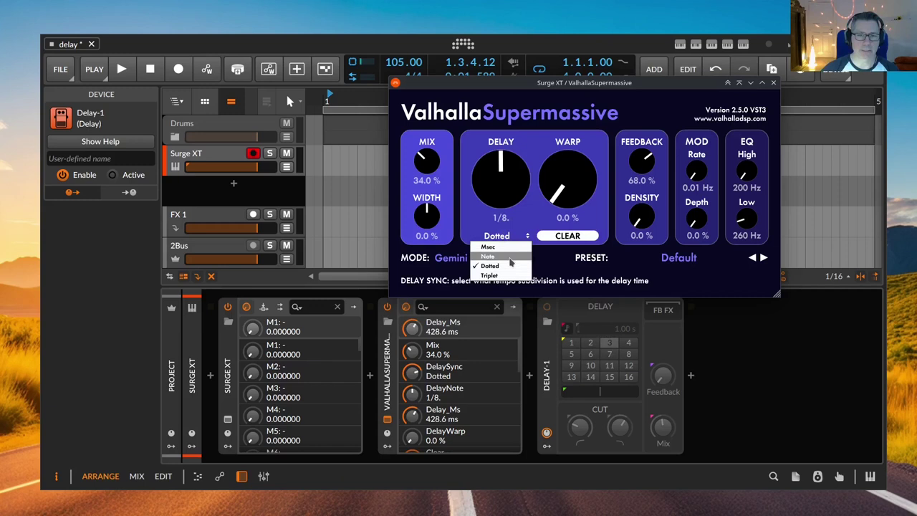
pyautogui.click(509, 257)
pyautogui.moveTo(507, 198)
pyautogui.mouseDown()
pyautogui.moveTo(509, 185)
pyautogui.moveTo(509, 210)
pyautogui.moveTo(509, 183)
pyautogui.mouseUp()
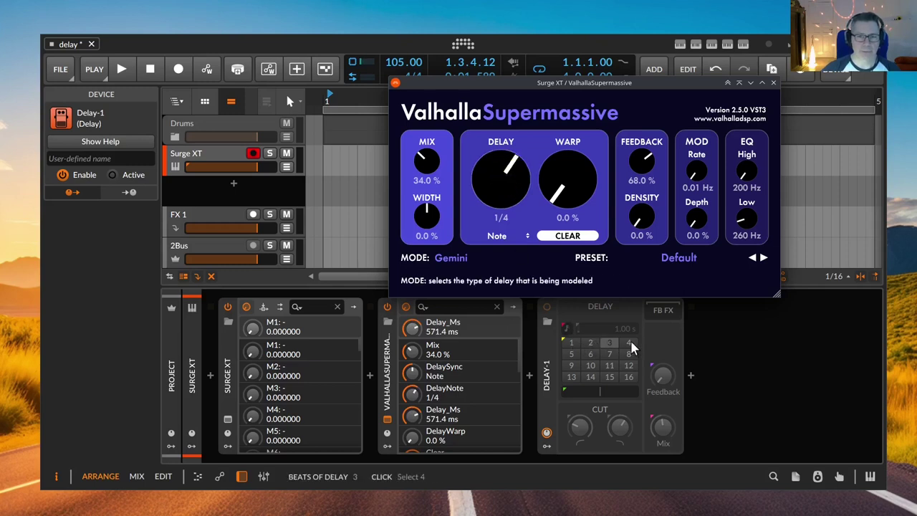
pyautogui.moveTo(494, 181); pyautogui.dragTo(503, 153)
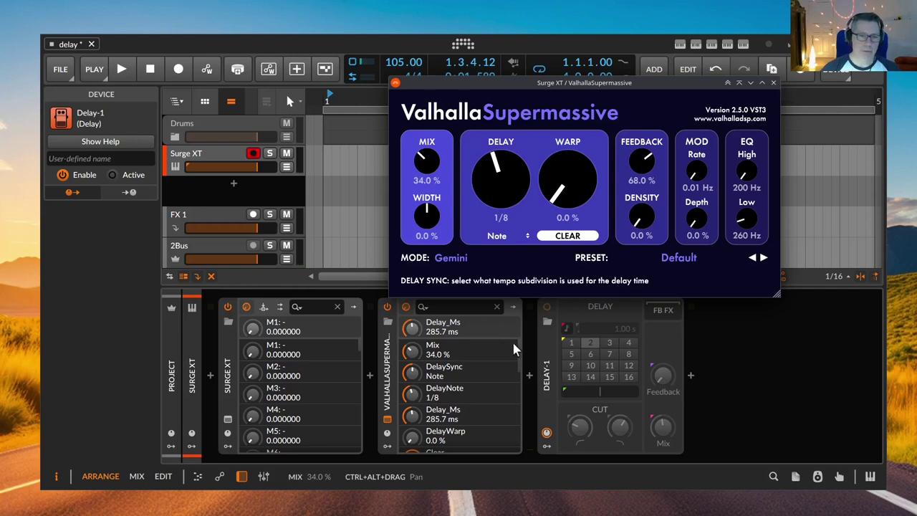
# Move the plug-in window aside, reactivate Delay-1 and show and hide its feedback FX chain.
pyautogui.moveTo(534, 84); pyautogui.dragTo(665, 67)
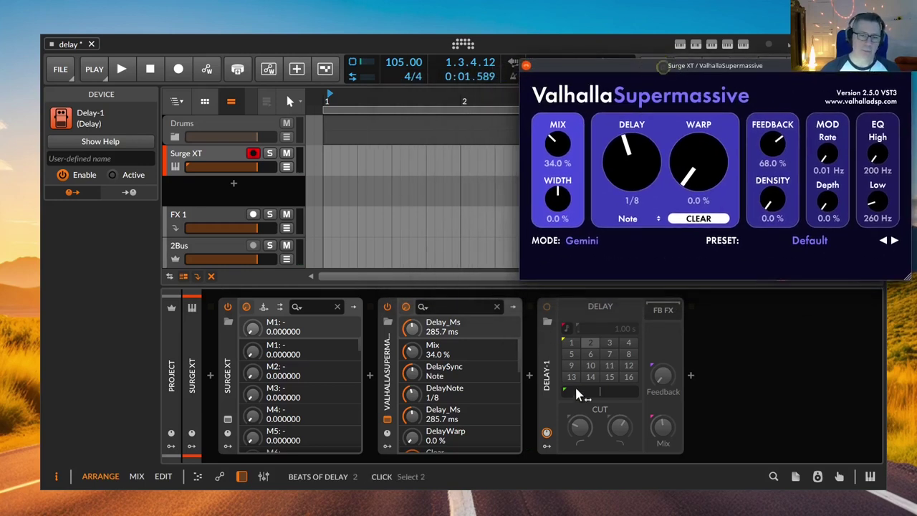
pyautogui.click(660, 313)
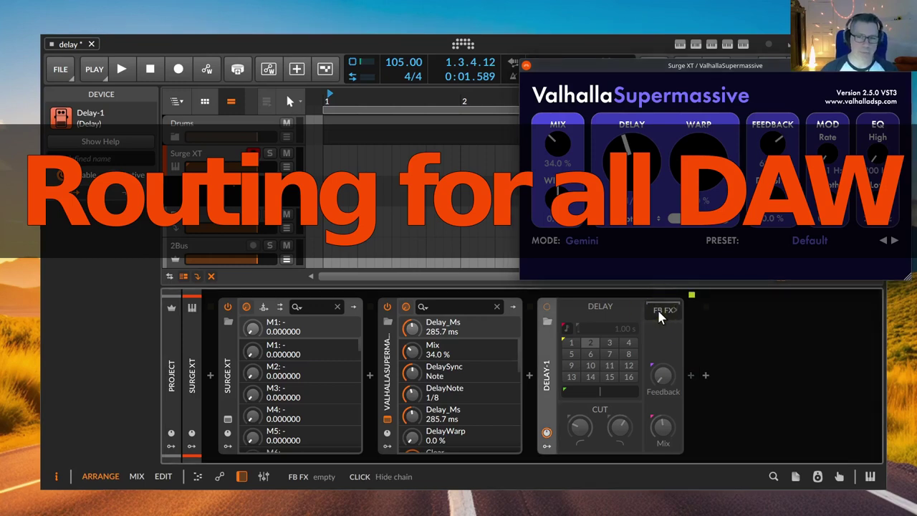
pyautogui.click(549, 368)
pyautogui.click(666, 311)
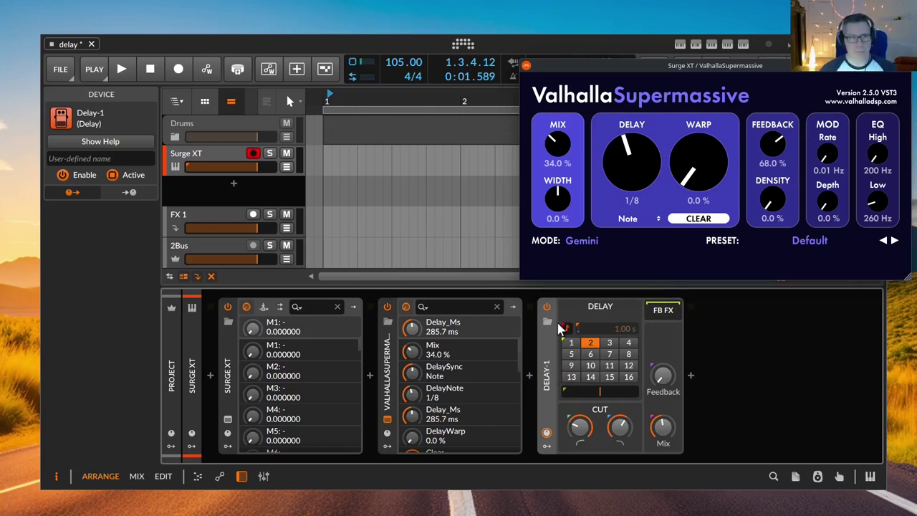
# Delete the FX 1 track and add a new effect track to the project.
pyautogui.click(216, 218)
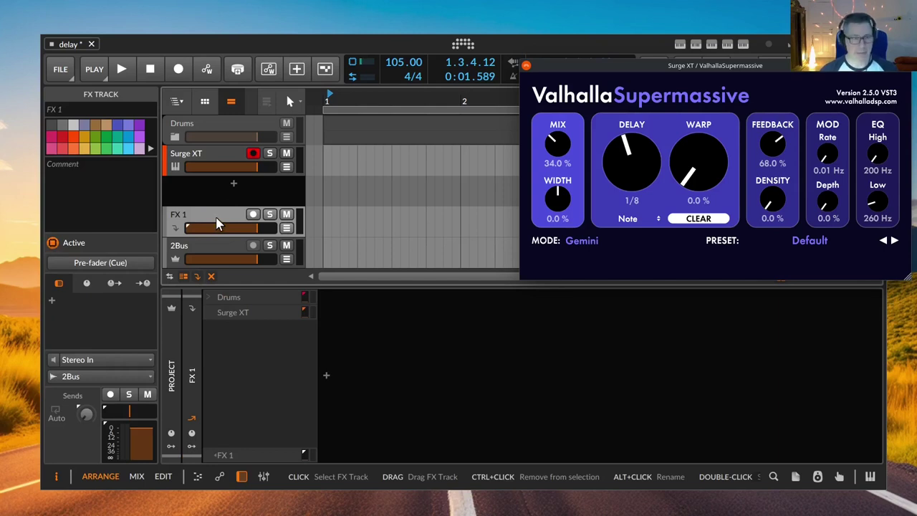
pyautogui.press('Delete')
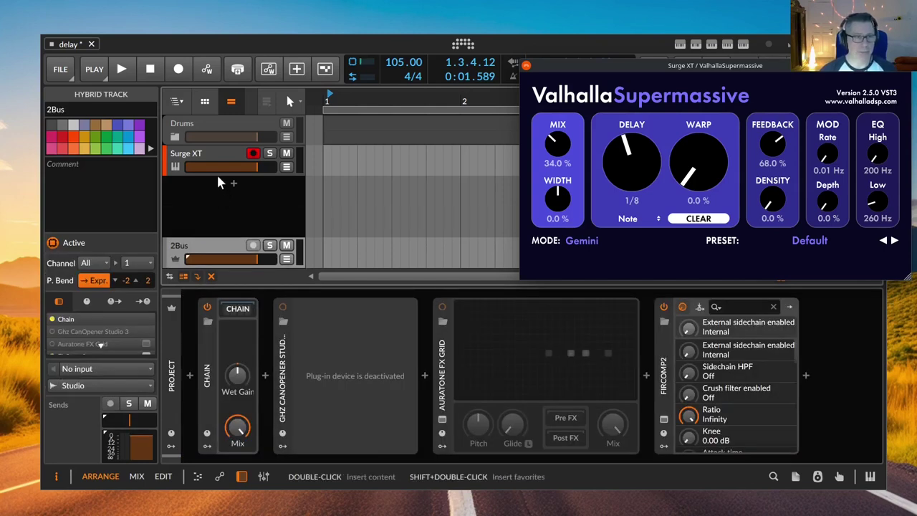
pyautogui.click(207, 164)
pyautogui.rightClick(206, 155)
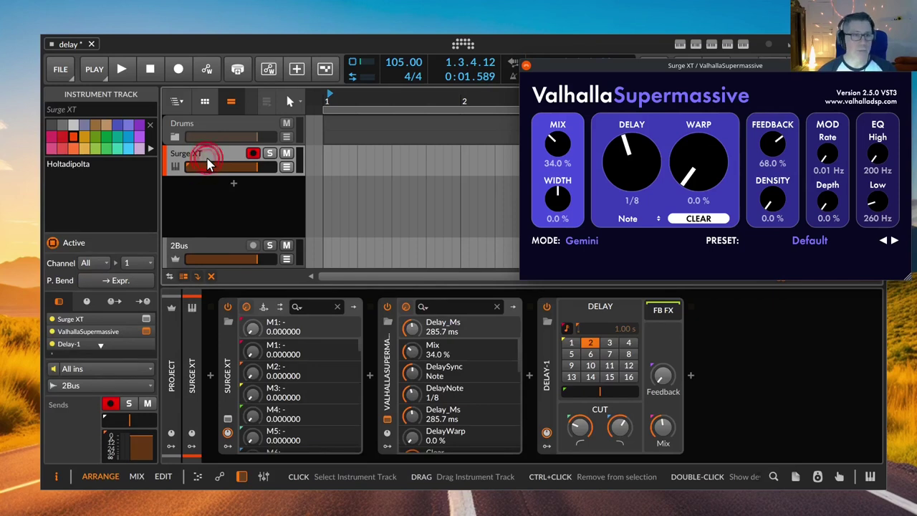
pyautogui.click(229, 202)
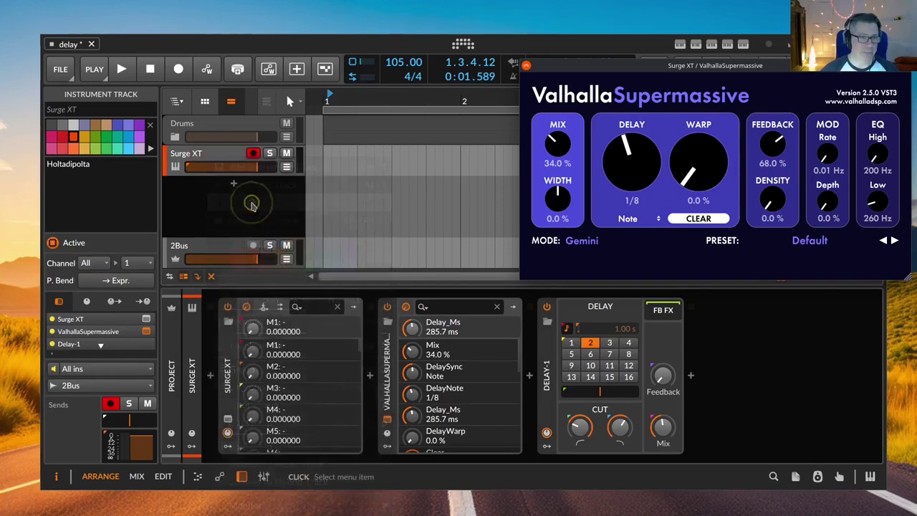
# Move ValhallaSupermassive from the Surge XT track to the new effect track and delete Delay-1 from the Surge XT track.
pyautogui.click(215, 155)
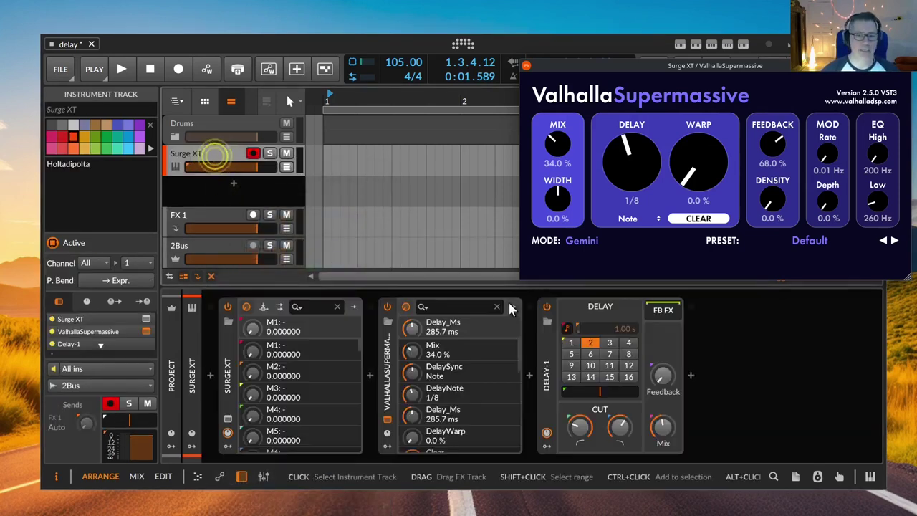
pyautogui.moveTo(388, 396); pyautogui.dragTo(234, 220)
pyautogui.click(224, 154)
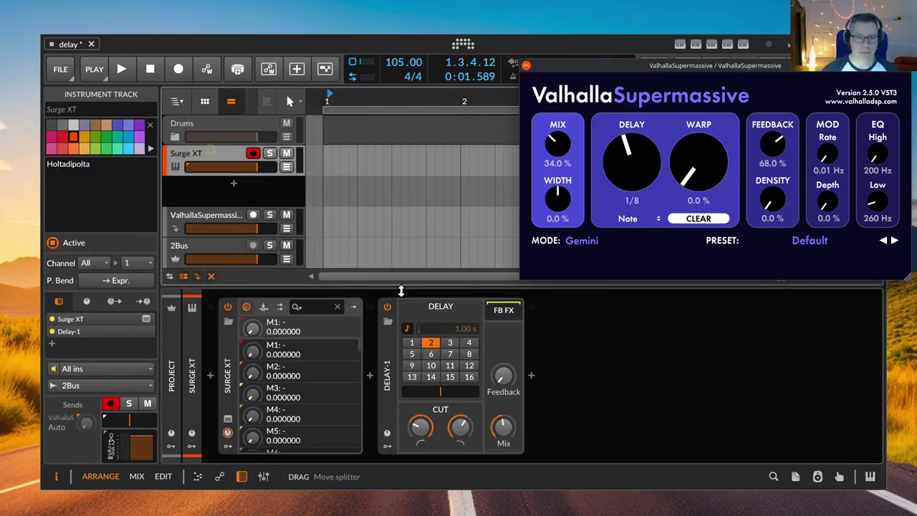
pyautogui.click(390, 389)
pyautogui.press('Delete')
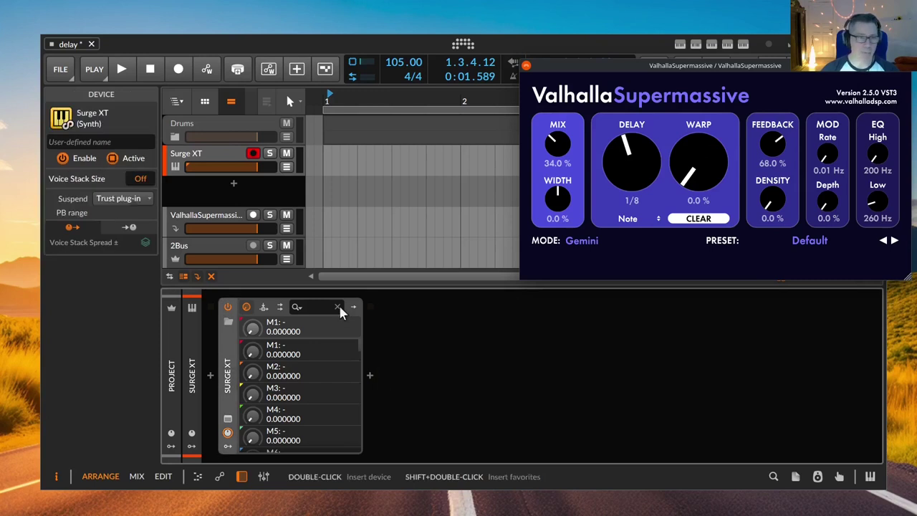
# Set ValhallaSupermassive's mix to 100% on the effect track and raise the Surge XT track's send to it.
pyautogui.click(213, 217)
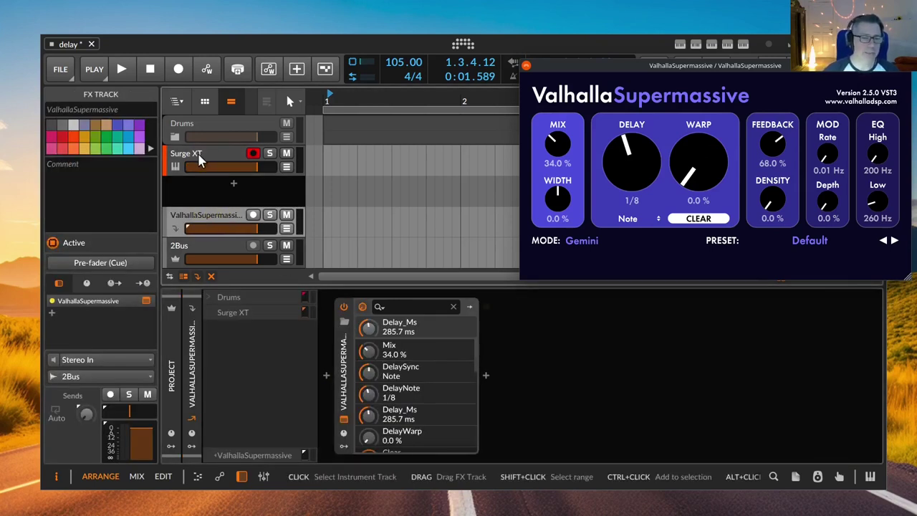
pyautogui.moveTo(569, 149); pyautogui.dragTo(548, 14)
pyautogui.click(343, 390)
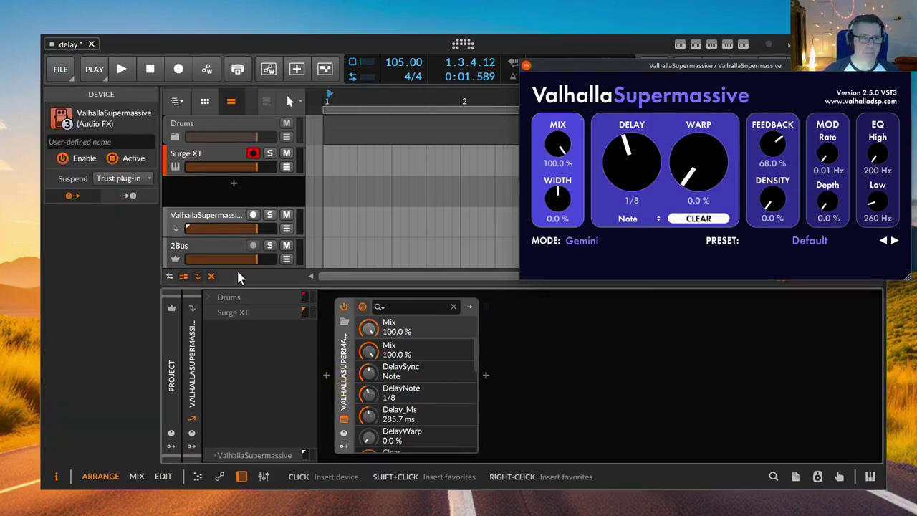
pyautogui.click(218, 222)
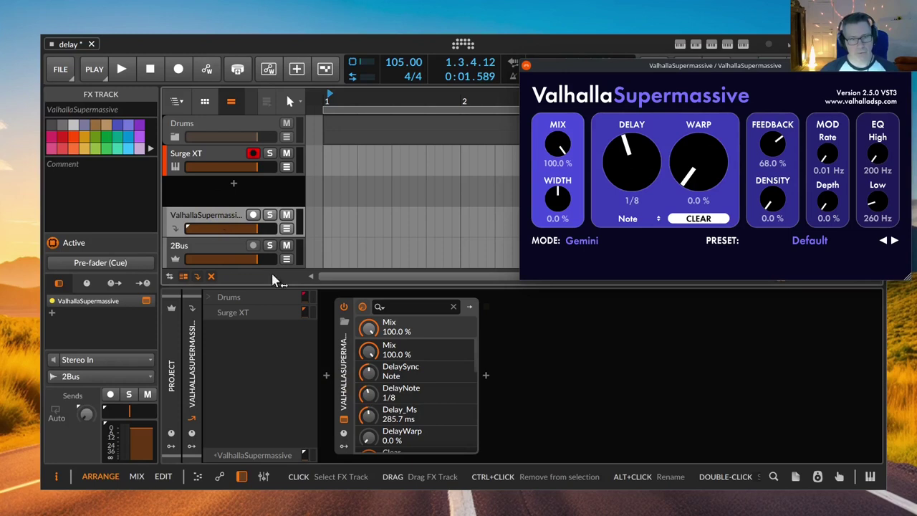
pyautogui.click(345, 391)
pyautogui.click(231, 221)
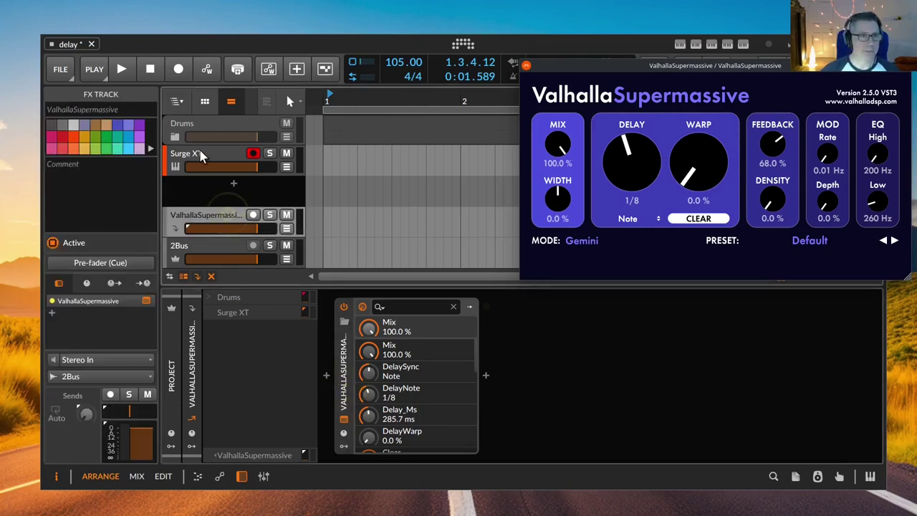
pyautogui.click(192, 153)
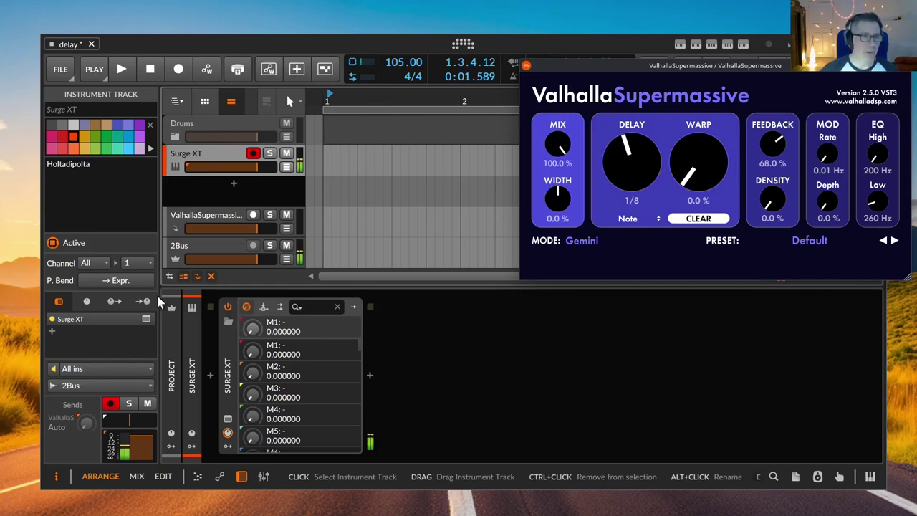
pyautogui.moveTo(86, 423)
pyautogui.mouseDown()
pyautogui.moveTo(87, 393)
pyautogui.moveTo(89, 421)
pyautogui.mouseUp()
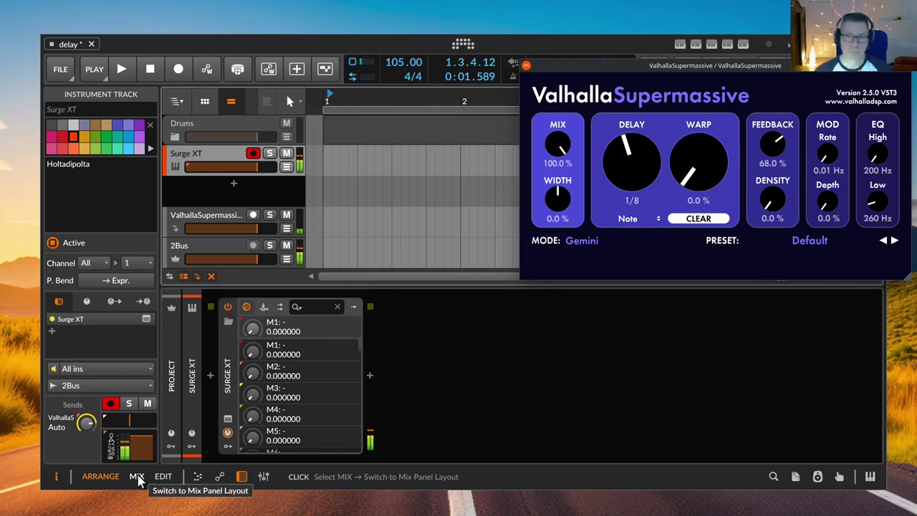
# Switch ValhallaSupermassive's delay sync to Dotted with a delay of 1/8 and set its feedback to 52%.
pyautogui.moveTo(634, 163); pyautogui.dragTo(634, 211)
pyautogui.click(630, 219)
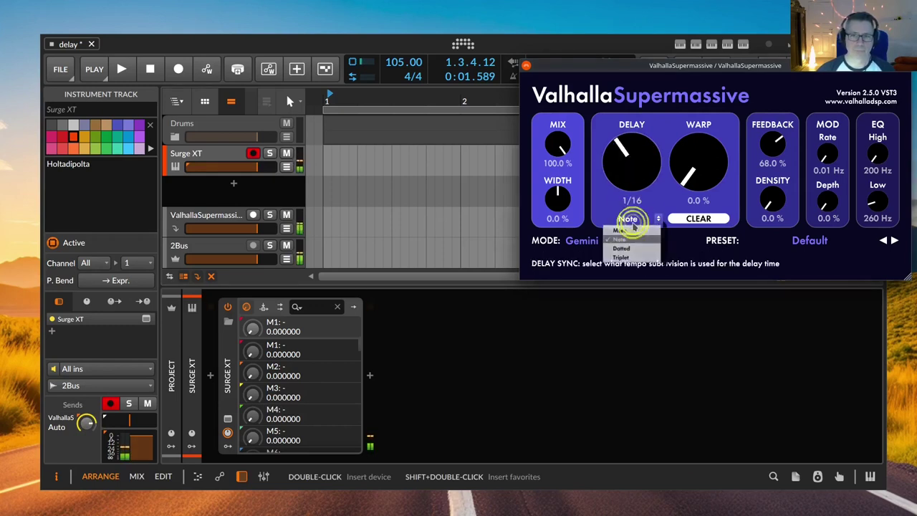
pyautogui.click(633, 248)
pyautogui.moveTo(628, 177); pyautogui.dragTo(626, 163)
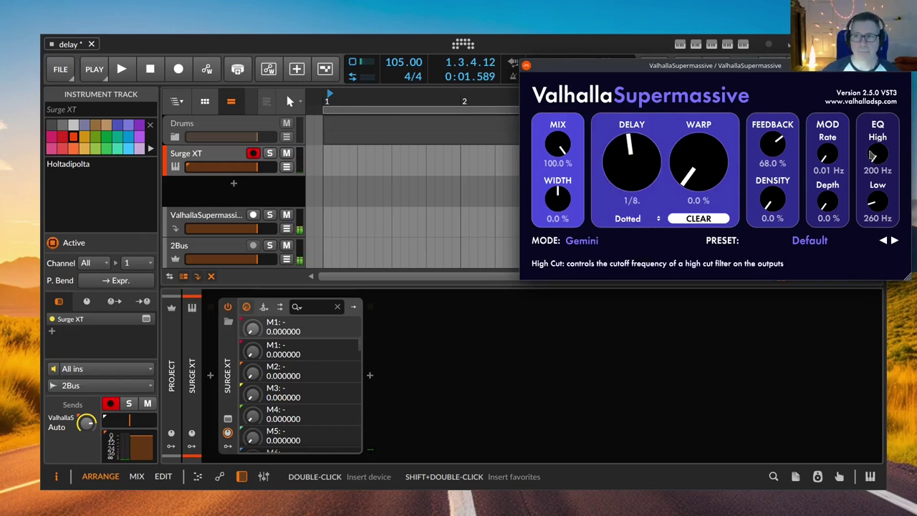
pyautogui.moveTo(773, 147); pyautogui.dragTo(779, 165)
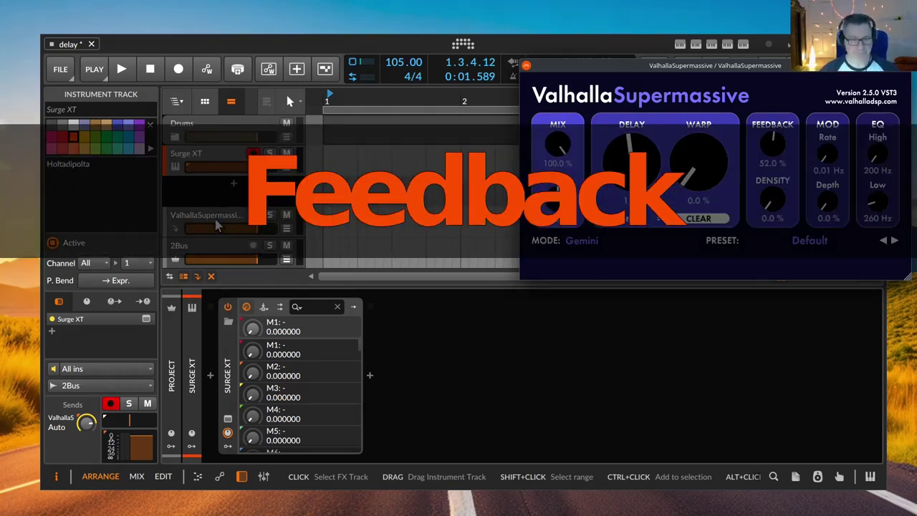
# Enable the ValhallaSupermassive effect track's send to itself and raise it to about -28.1 dB.
pyautogui.click(483, 328)
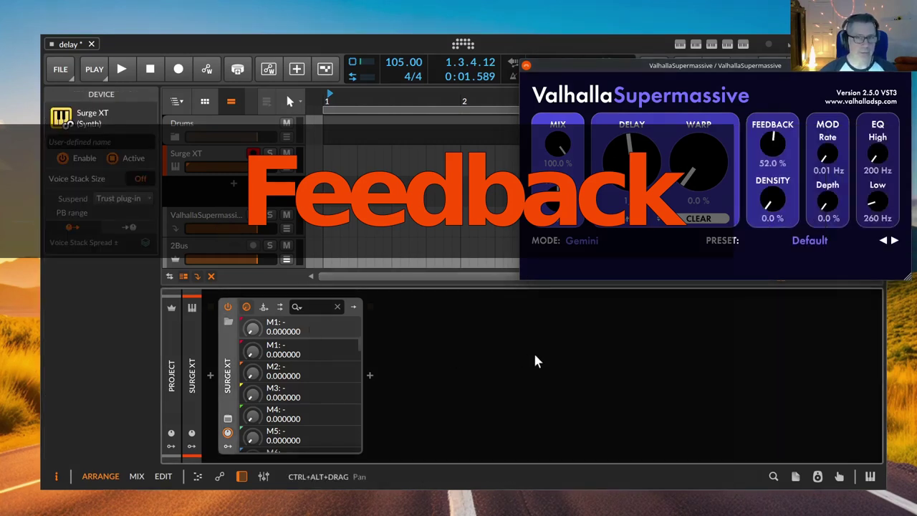
pyautogui.click(600, 331)
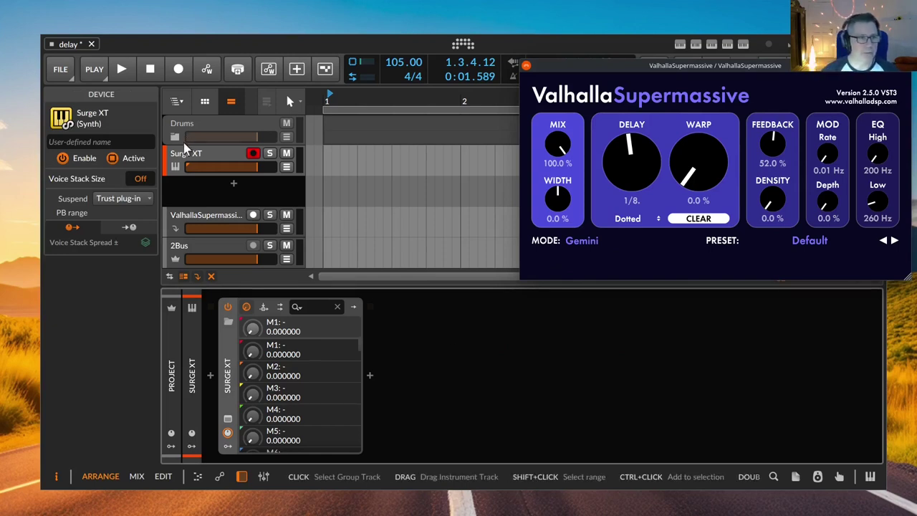
pyautogui.click(199, 216)
pyautogui.click(549, 383)
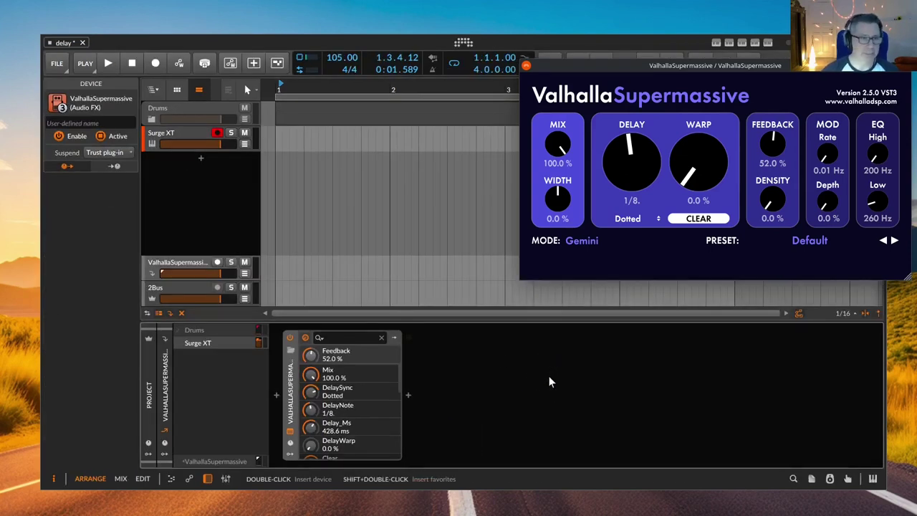
pyautogui.click(172, 265)
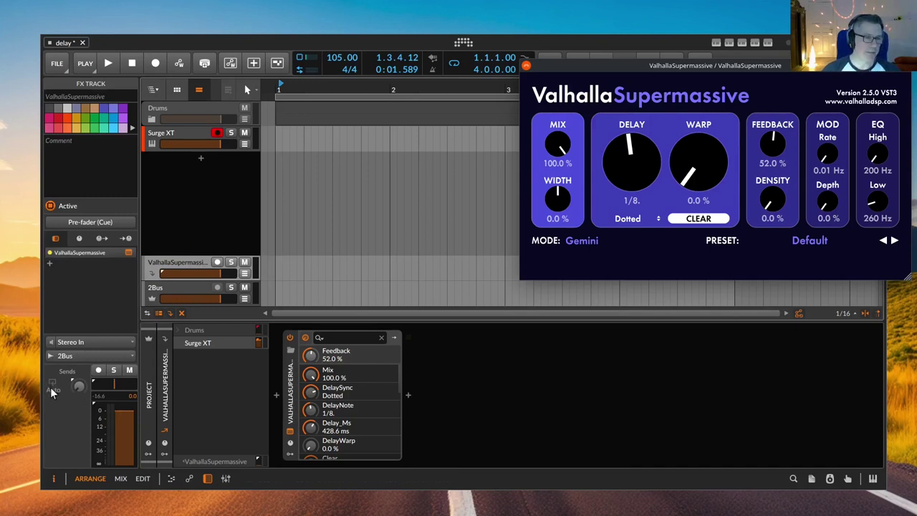
pyautogui.moveTo(78, 386); pyautogui.dragTo(80, 388)
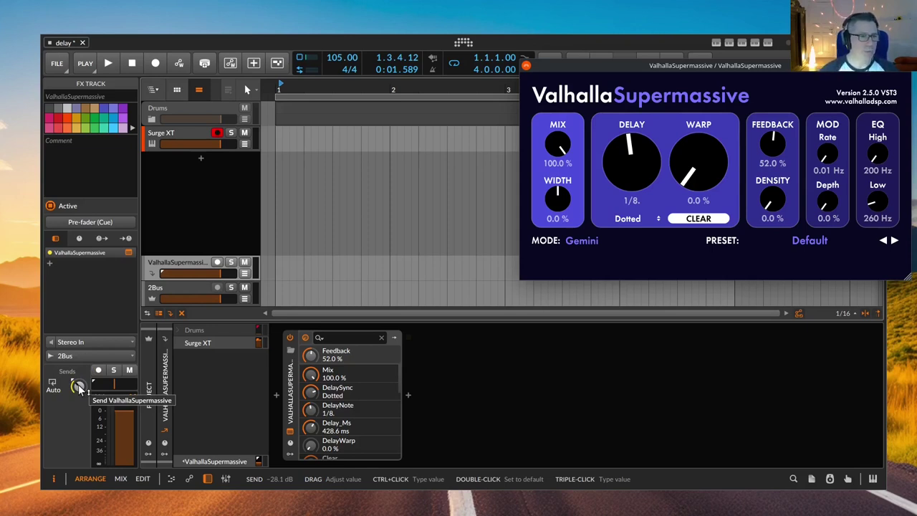
# Add a Pitch Shifter after ValhallaSupermassive at about 0.99 st and raise the effect track's send to itself to about -12.1 dB.
pyautogui.click(412, 399)
pyautogui.write('pitch')
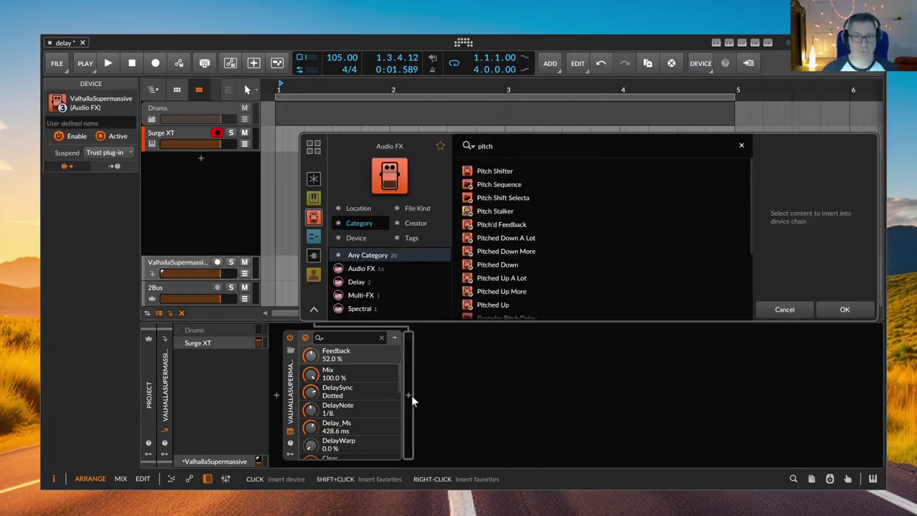
pyautogui.press('Return')
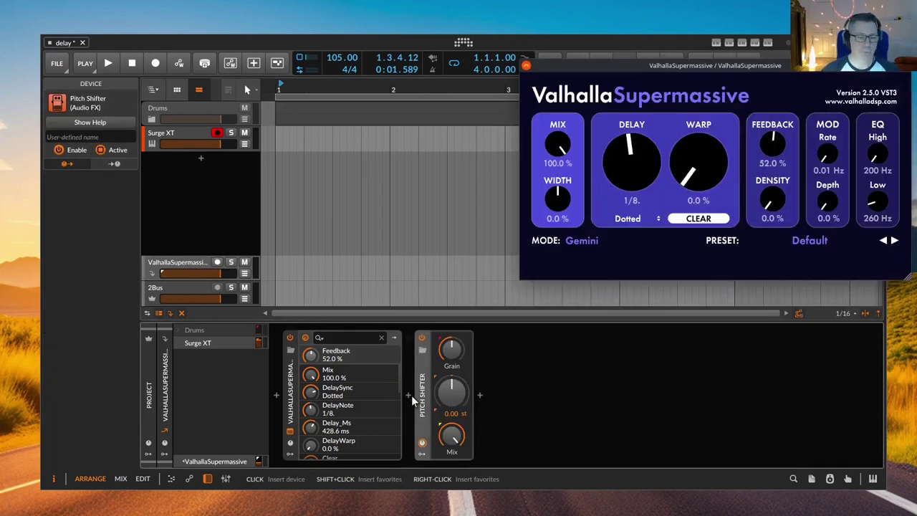
pyautogui.click(193, 269)
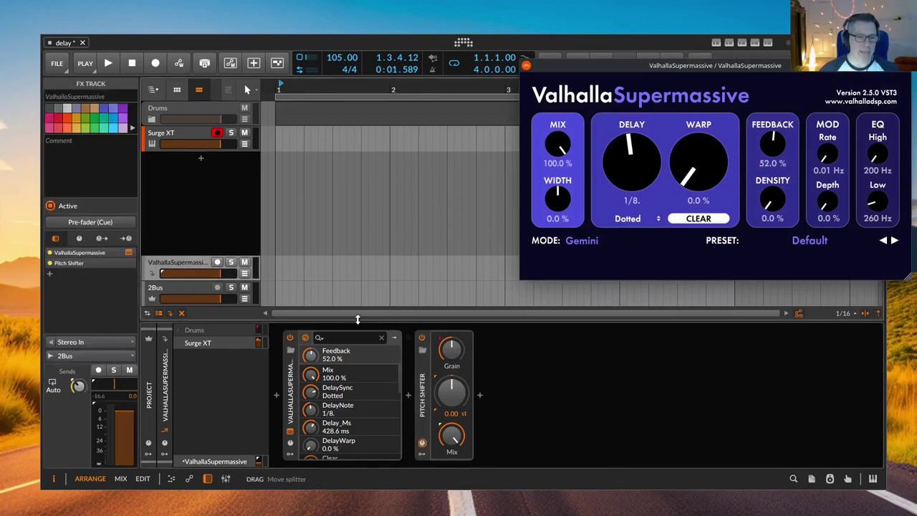
pyautogui.moveTo(451, 390); pyautogui.dragTo(451, 383)
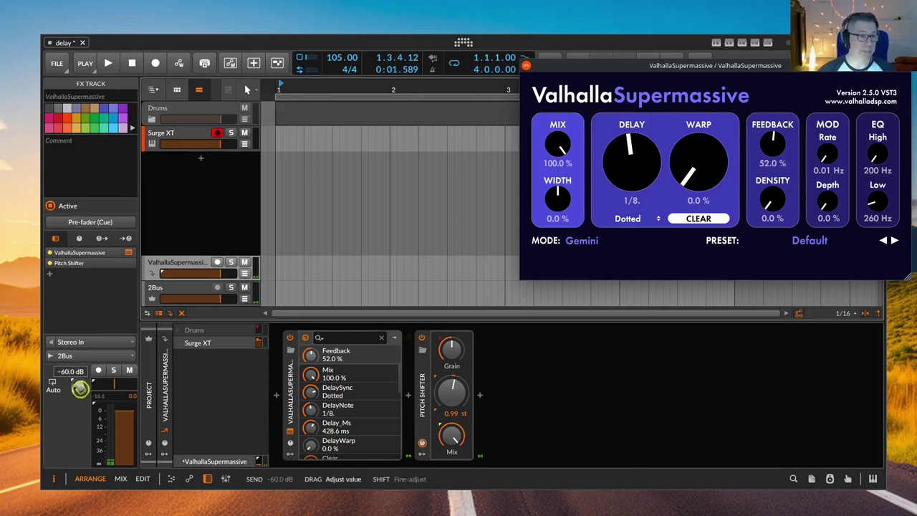
pyautogui.moveTo(81, 386); pyautogui.dragTo(80, 384)
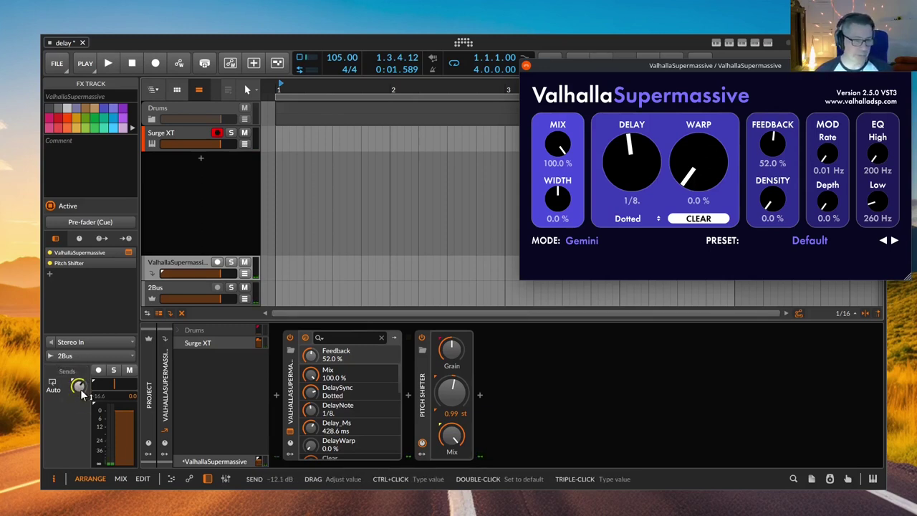
# Add a Peak Limiter after the Pitch Shifter on the effect track and another after Surge XT on its track.
pyautogui.click(480, 393)
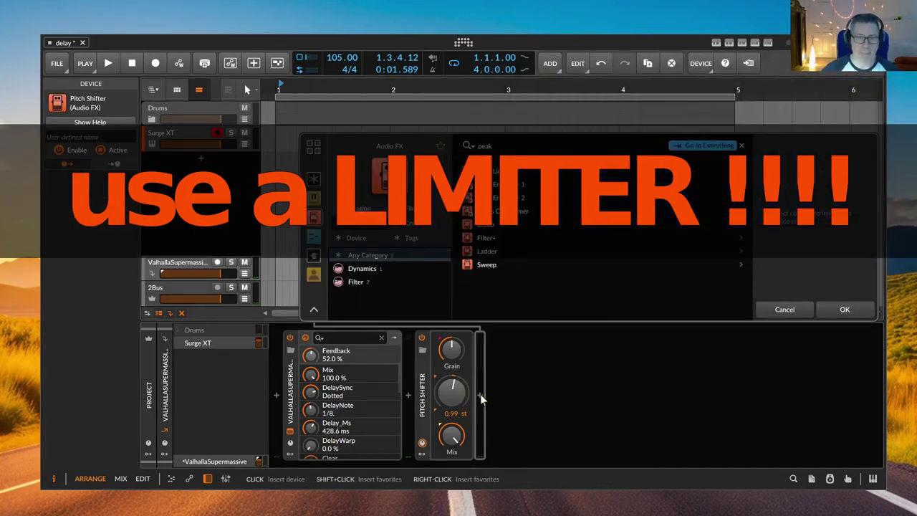
pyautogui.press('Return')
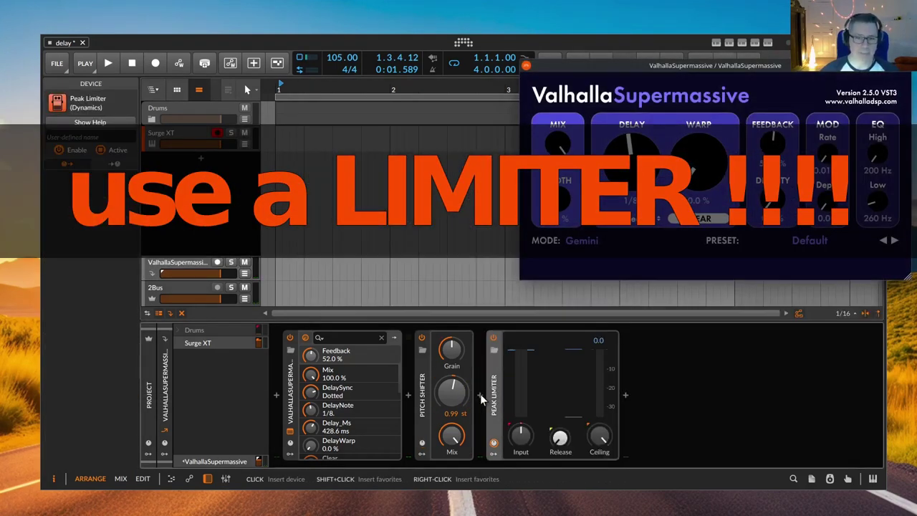
pyautogui.click(162, 130)
pyautogui.click(310, 396)
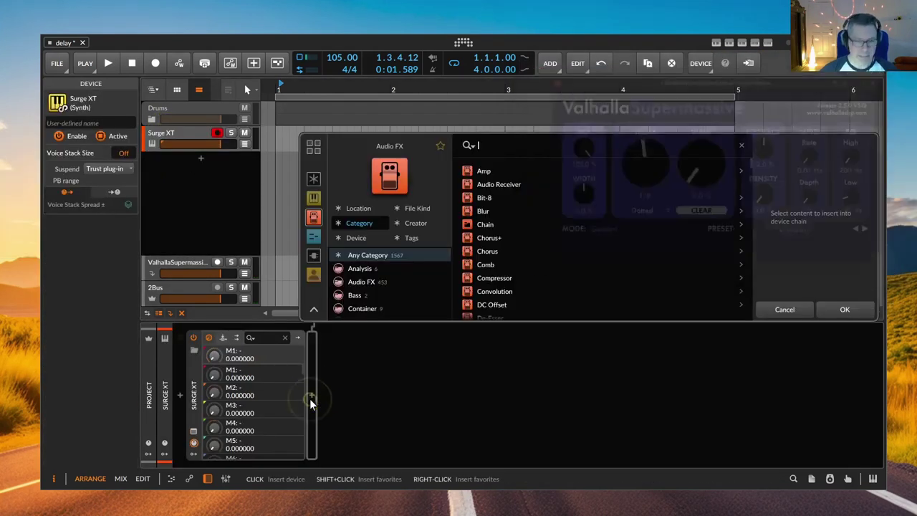
pyautogui.write('peaj')
pyautogui.press('BackSpace')
pyautogui.write('k')
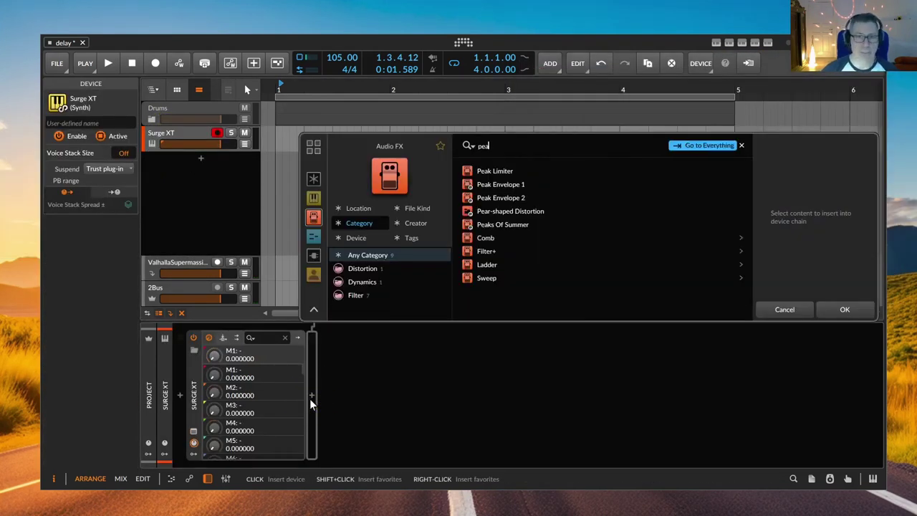
pyautogui.press('Return')
# Raise the effect track's send to itself to about -5 dB and set ValhallaSupermassive's low EQ to 390 Hz.
pyautogui.click(188, 263)
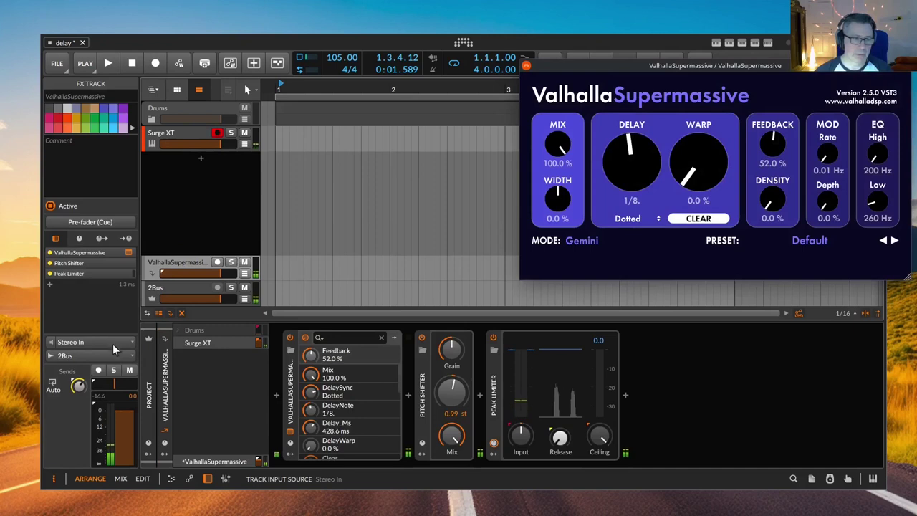
pyautogui.moveTo(81, 387); pyautogui.dragTo(81, 377)
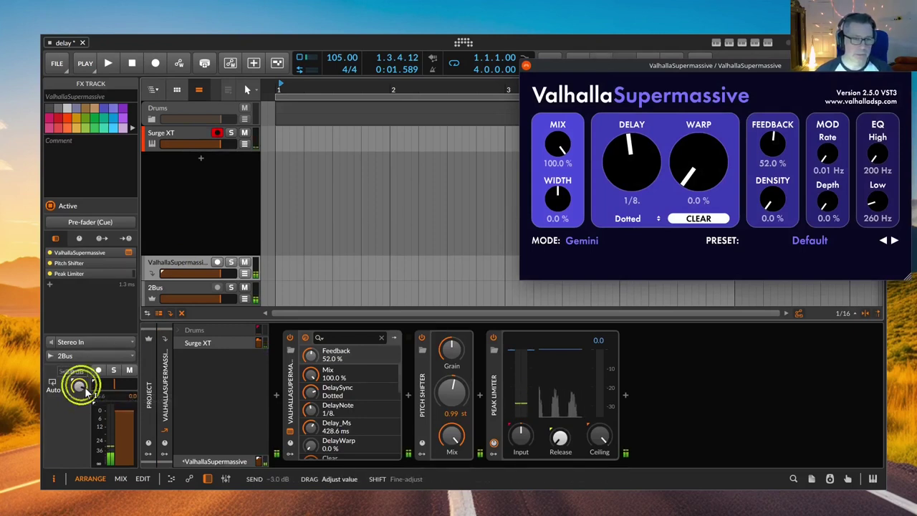
pyautogui.moveTo(127, 393)
pyautogui.moveTo(79, 386); pyautogui.dragTo(79, 384)
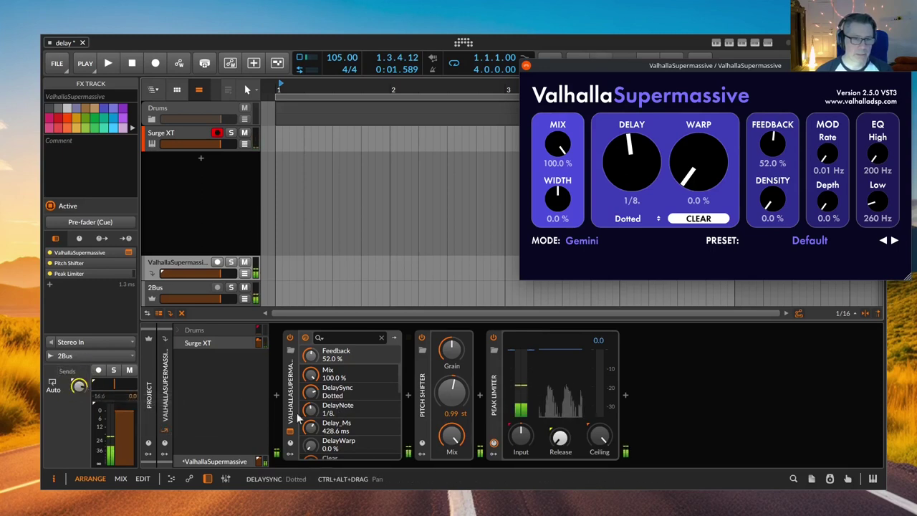
pyautogui.moveTo(875, 203); pyautogui.dragTo(876, 196)
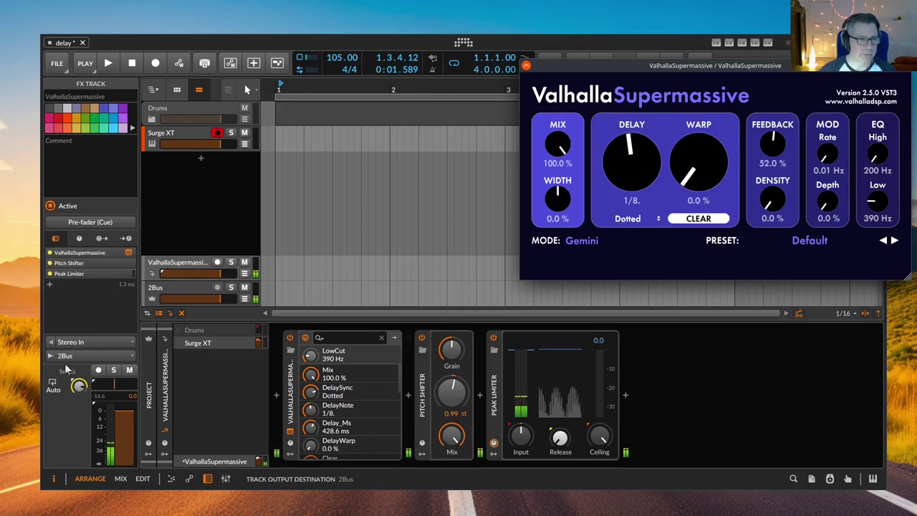
pyautogui.click(79, 387)
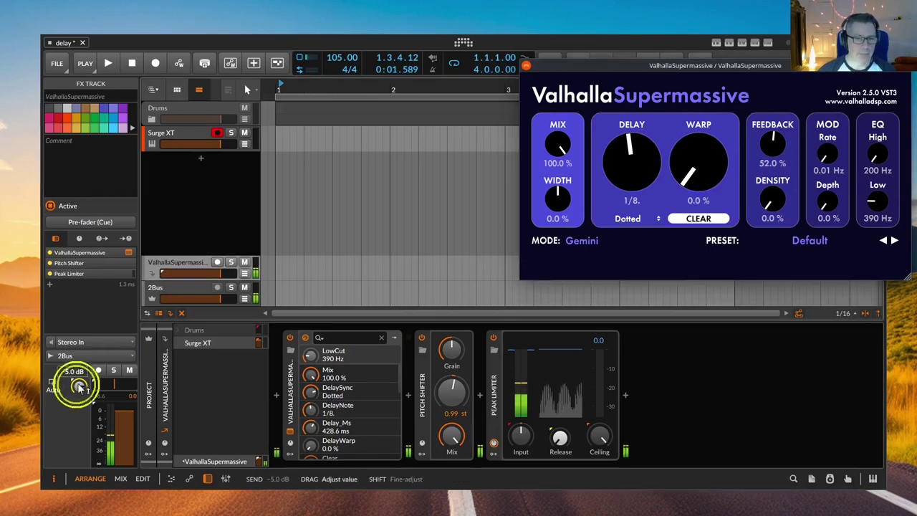
# Insert an EQ+ between the Pitch Shifter and Peak Limiter on the effect track and add a low-cut band at about 35 Hz.
pyautogui.click(480, 394)
pyautogui.write('eq')
pyautogui.click(513, 170)
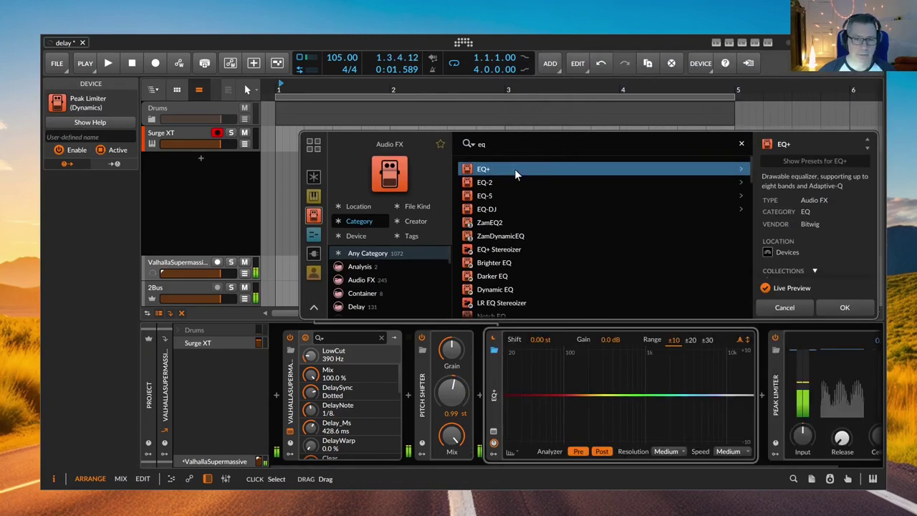
pyautogui.click(515, 169)
pyautogui.moveTo(506, 394); pyautogui.dragTo(526, 390)
# Set ValhallaSupermassive's high EQ to 2340 Hz and low EQ to 580 Hz, and the Pitch Shifter to about 0.94 st.
pyautogui.moveTo(878, 206); pyautogui.dragTo(877, 205)
pyautogui.moveTo(873, 154); pyautogui.dragTo(872, 141)
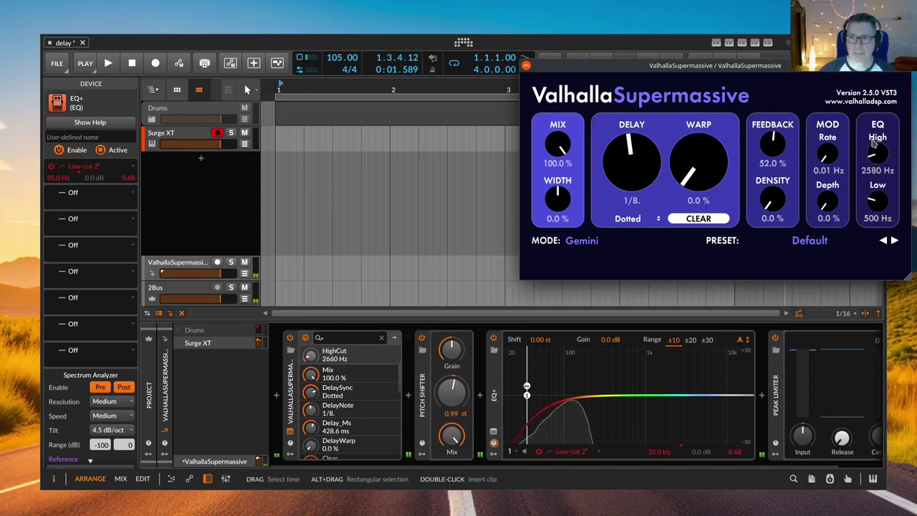
pyautogui.moveTo(872, 209); pyautogui.dragTo(872, 204)
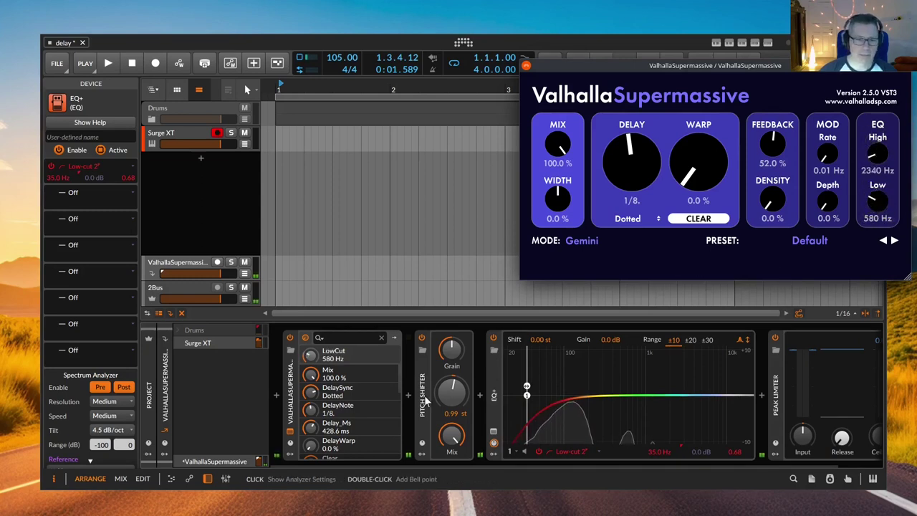
pyautogui.moveTo(449, 406); pyautogui.dragTo(450, 408)
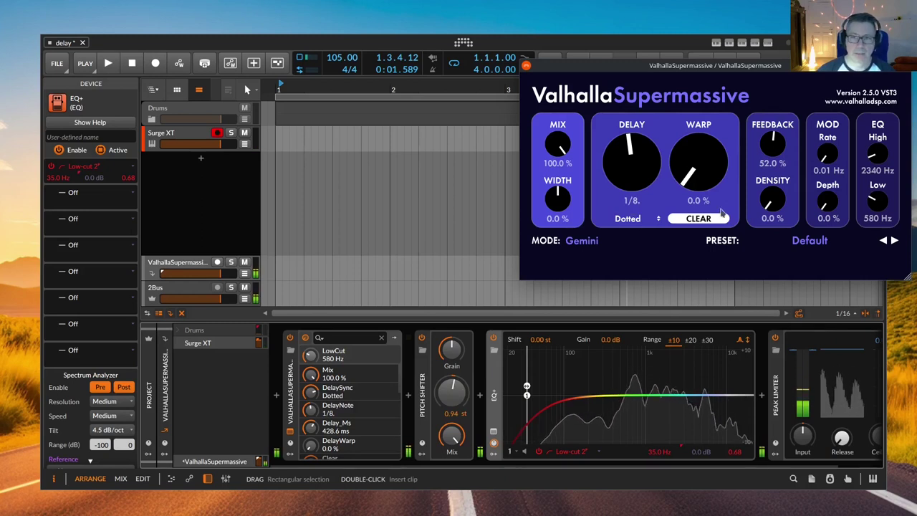
# Adjust the effect track's volume to about +1.0 dB and reset its send to itself to the default.
pyautogui.moveTo(219, 273); pyautogui.dragTo(198, 273)
pyautogui.doubleClick(214, 271)
pyautogui.click(167, 138)
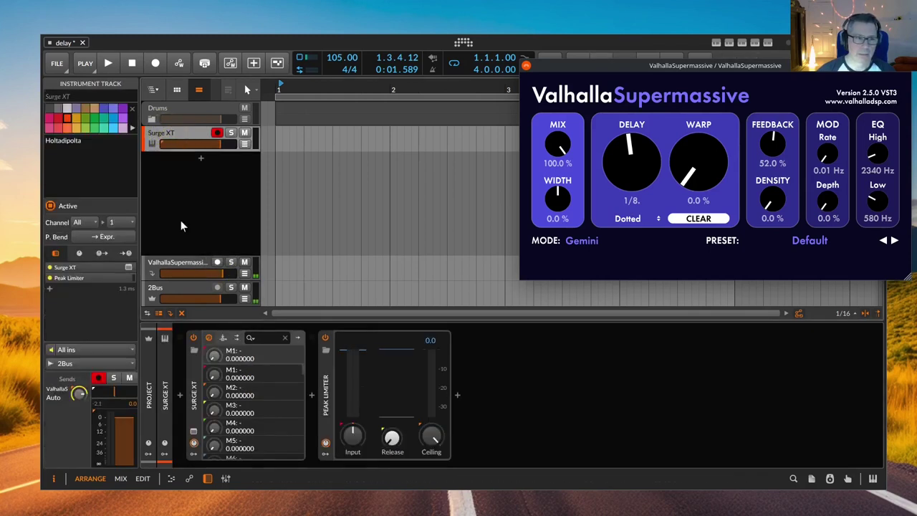
pyautogui.click(179, 263)
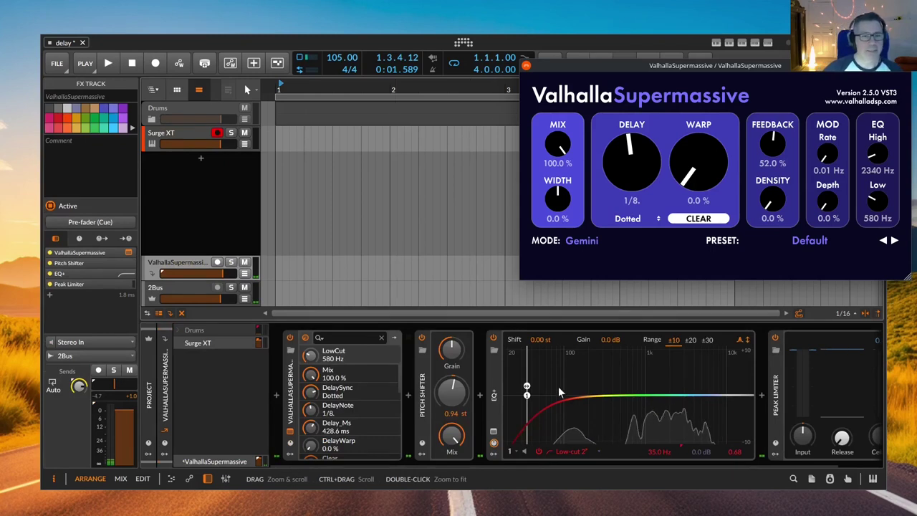
pyautogui.doubleClick(78, 386)
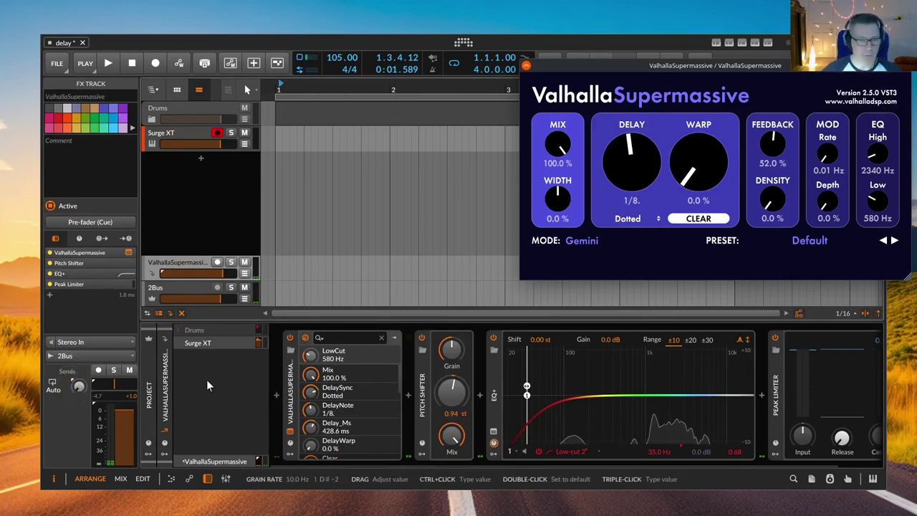
# Disable the effect track's send to itself and remove its EQ+ device.
pyautogui.click(50, 387)
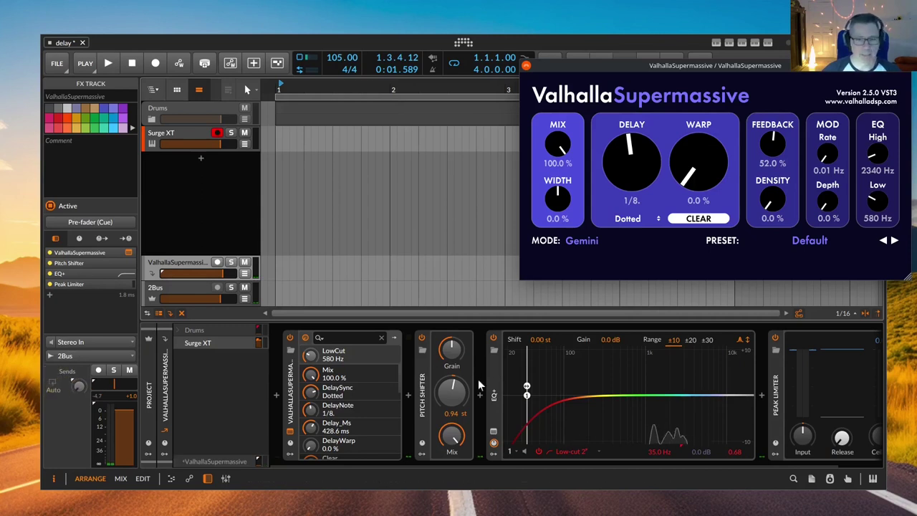
pyautogui.click(494, 395)
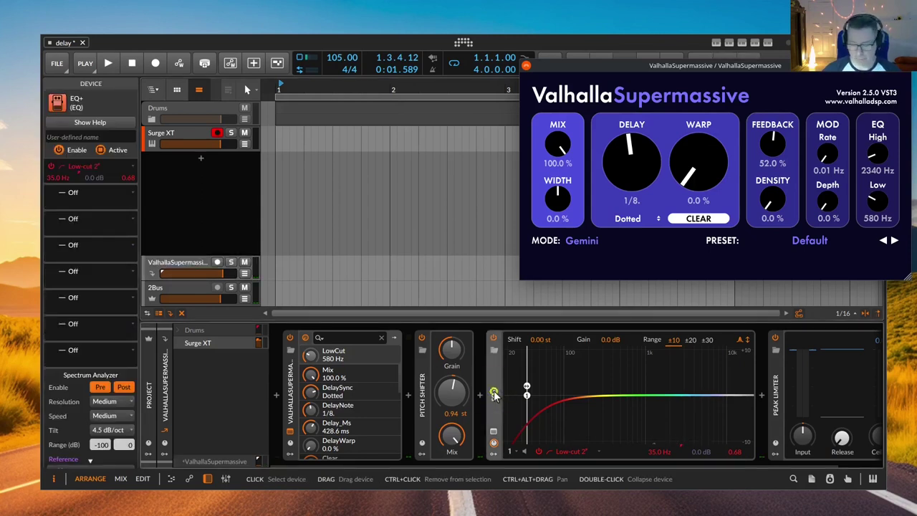
pyautogui.press('Delete')
# Add a second effect track below the ValhallaSupermassive track.
pyautogui.click(176, 265)
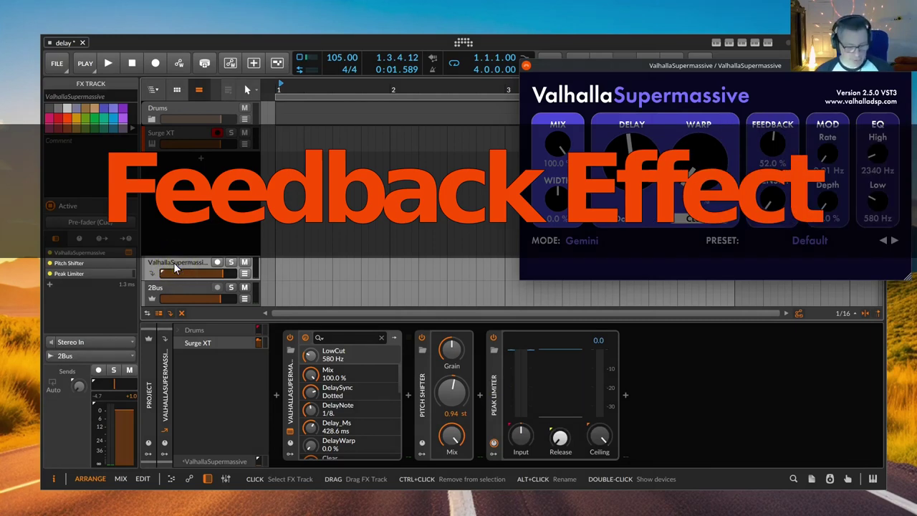
pyautogui.rightClick(176, 264)
pyautogui.click(205, 261)
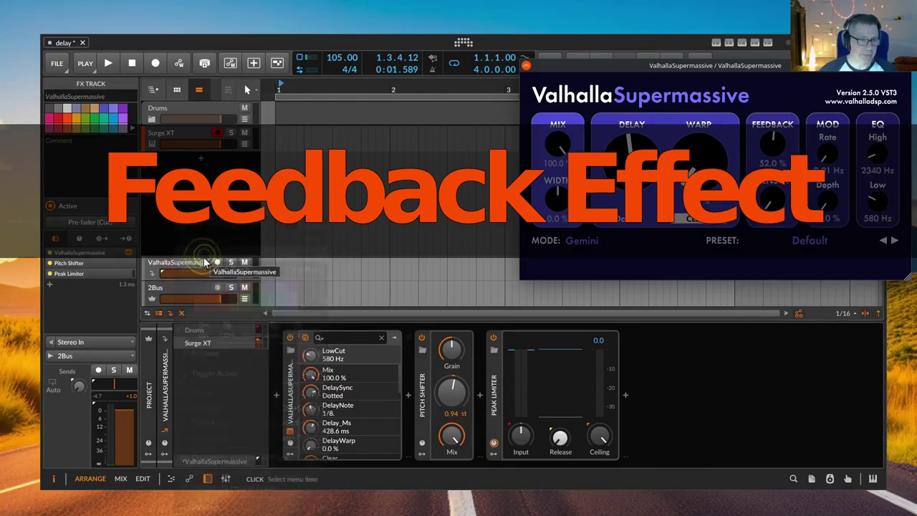
# Move the Pitch Shifter from the ValhallaSupermassive track to the new effect track and copy the Peak Limiter after it.
pyautogui.click(184, 242)
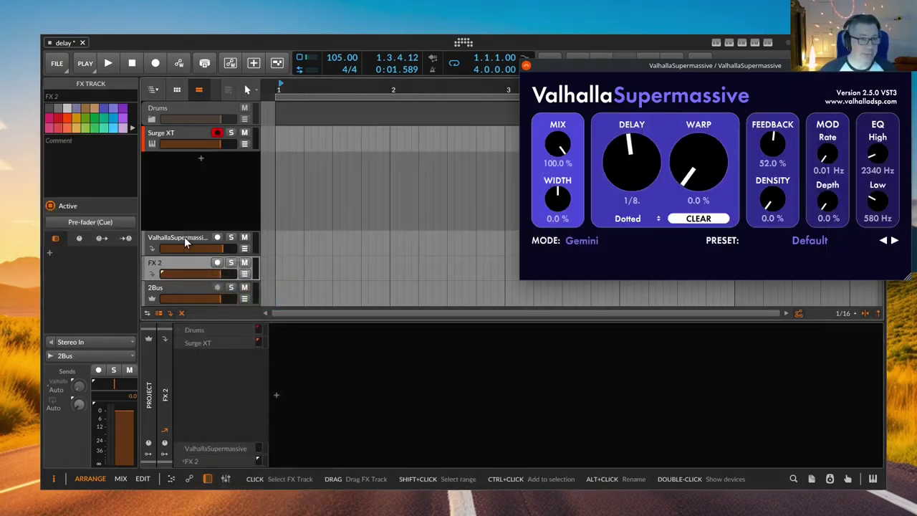
pyautogui.click(423, 412)
pyautogui.moveTo(239, 313); pyautogui.dragTo(193, 262)
pyautogui.click(185, 242)
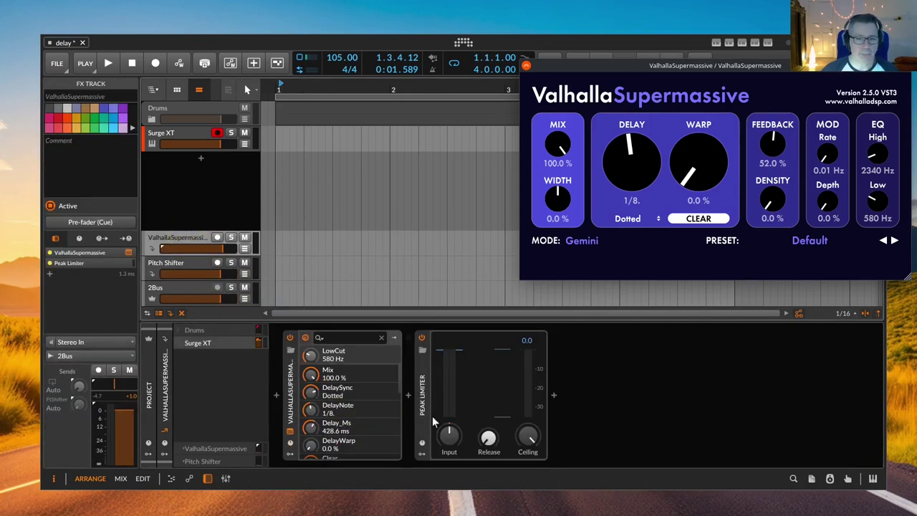
pyautogui.moveTo(430, 416); pyautogui.dragTo(174, 269)
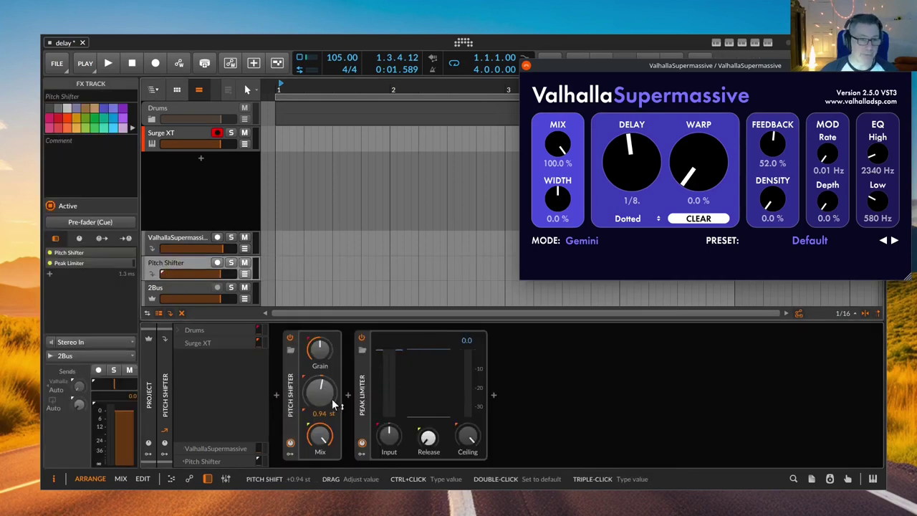
# Enable the ValhallaSupermassive track's send to the Pitch Shifter track and turn it up.
pyautogui.click(171, 237)
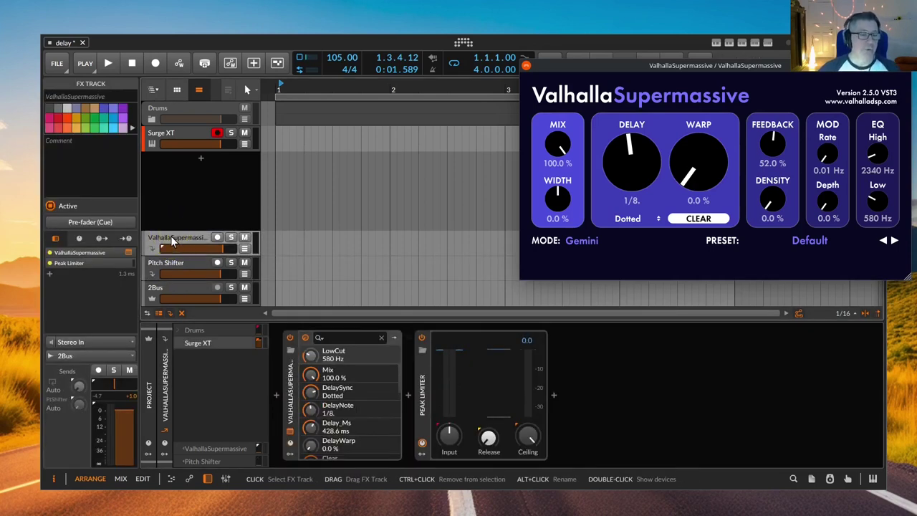
pyautogui.click(188, 234)
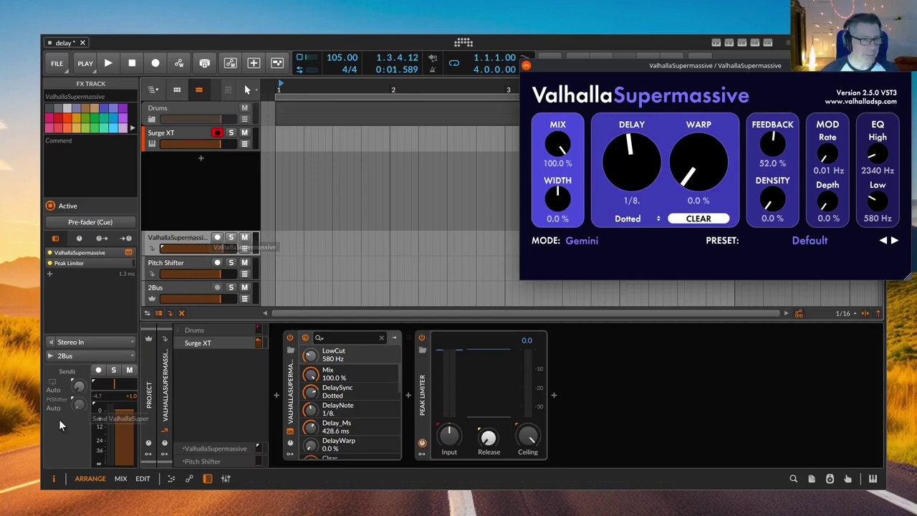
pyautogui.click(78, 402)
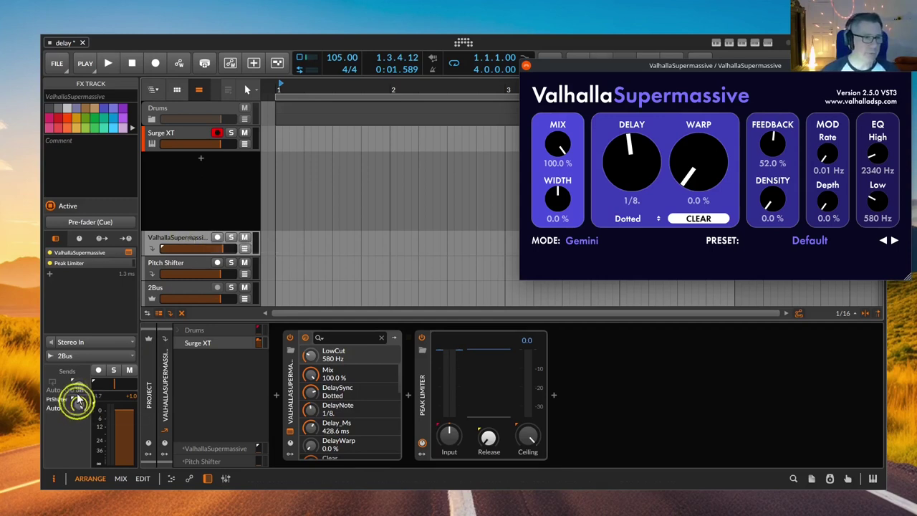
pyautogui.click(80, 402)
# Lower the Pitch Shifter track's volume to -∞ dB and enable its send to the ValhallaSupermassive track at 0.0 dB.
pyautogui.moveTo(219, 274); pyautogui.dragTo(161, 274)
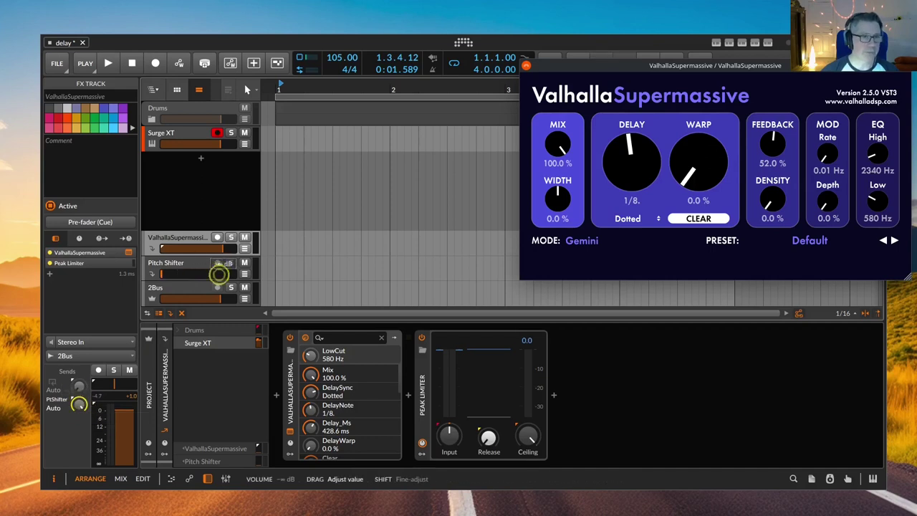
pyautogui.click(174, 263)
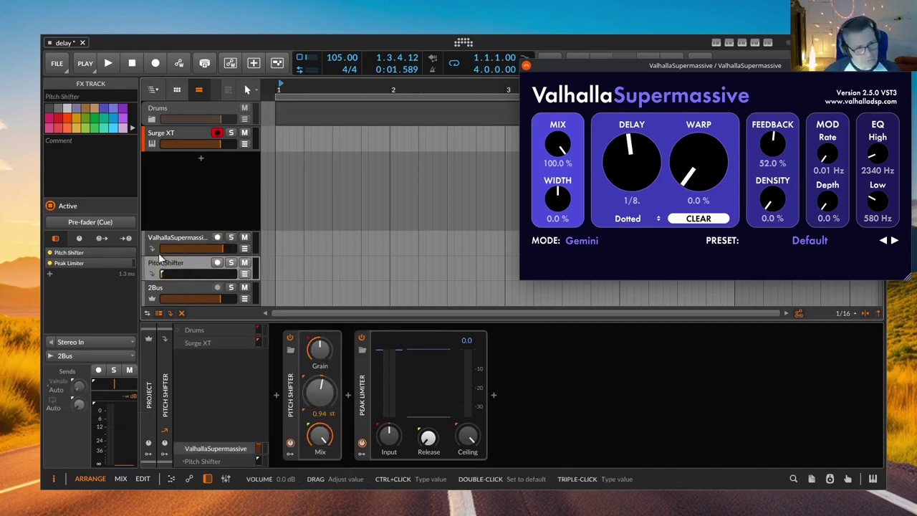
pyautogui.click(79, 385)
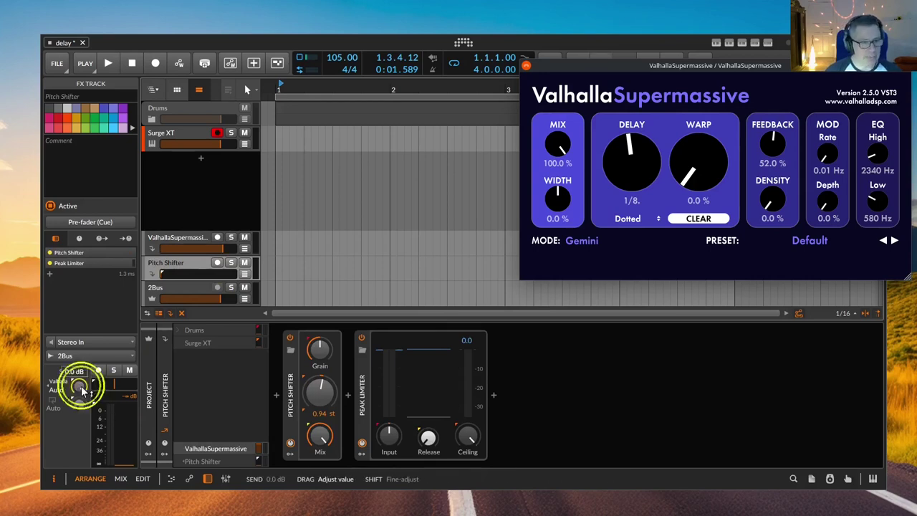
pyautogui.click(177, 236)
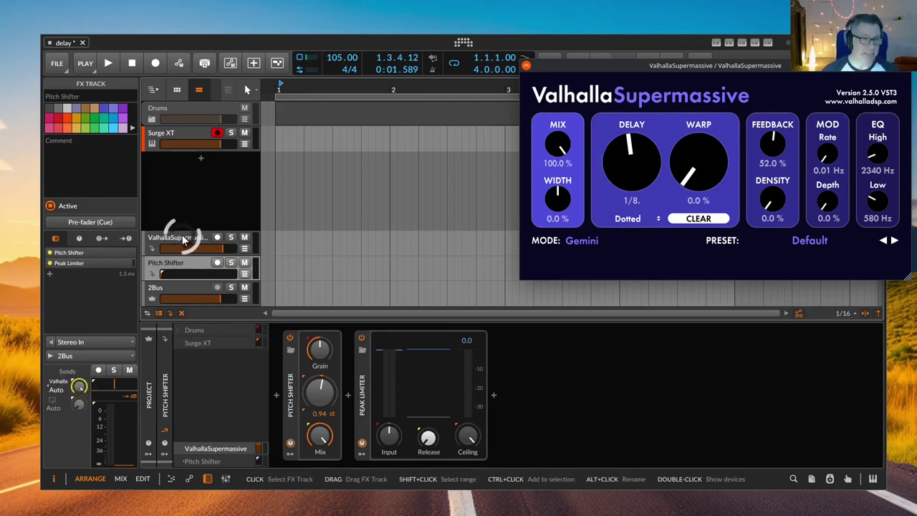
pyautogui.click(195, 133)
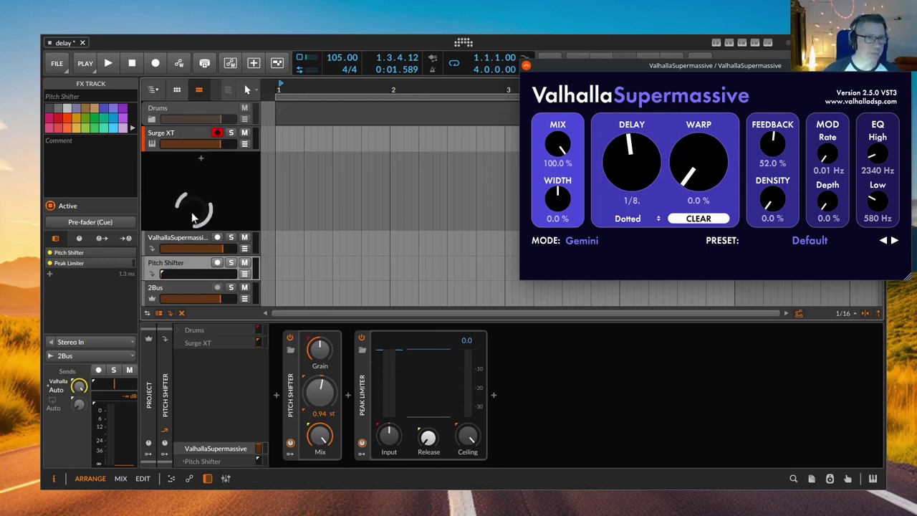
pyautogui.click(184, 267)
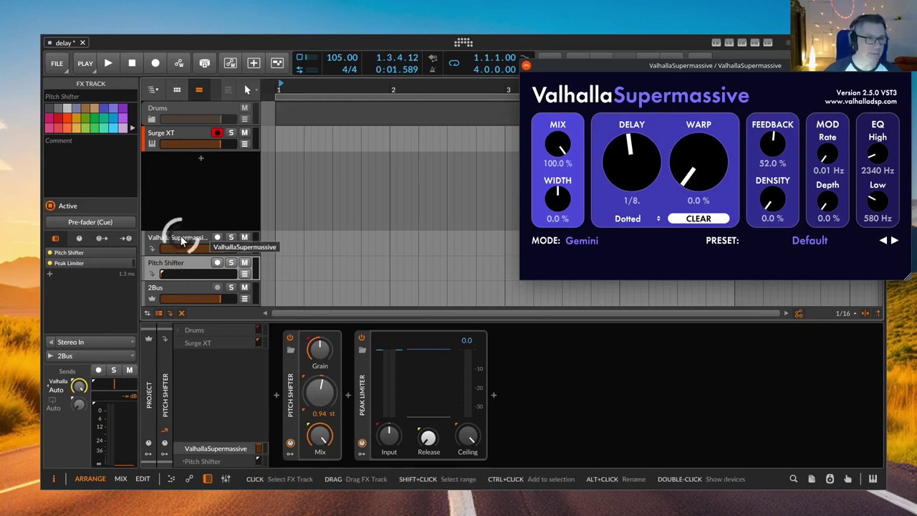
# Switch the ValhallaSupermassive track's send to the Pitch Shifter track to Pre, and return it to Auto.
pyautogui.click(181, 241)
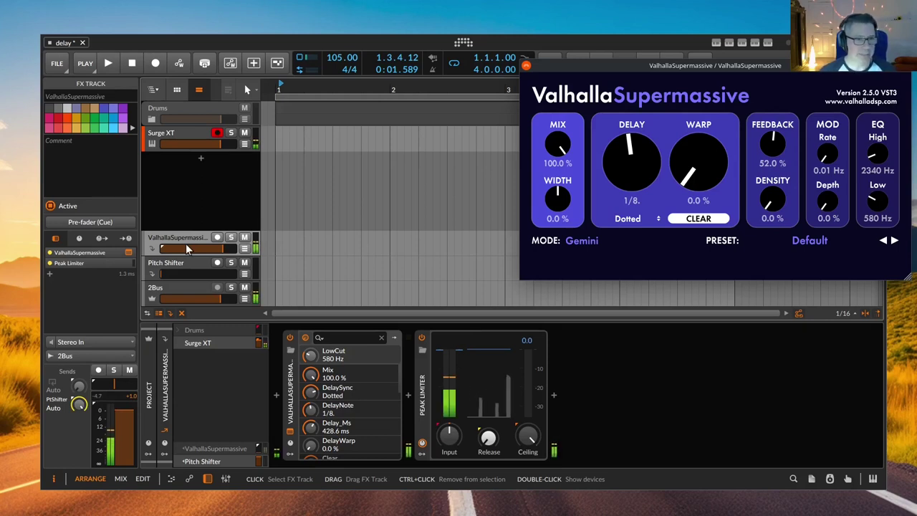
pyautogui.click(57, 411)
pyautogui.click(59, 431)
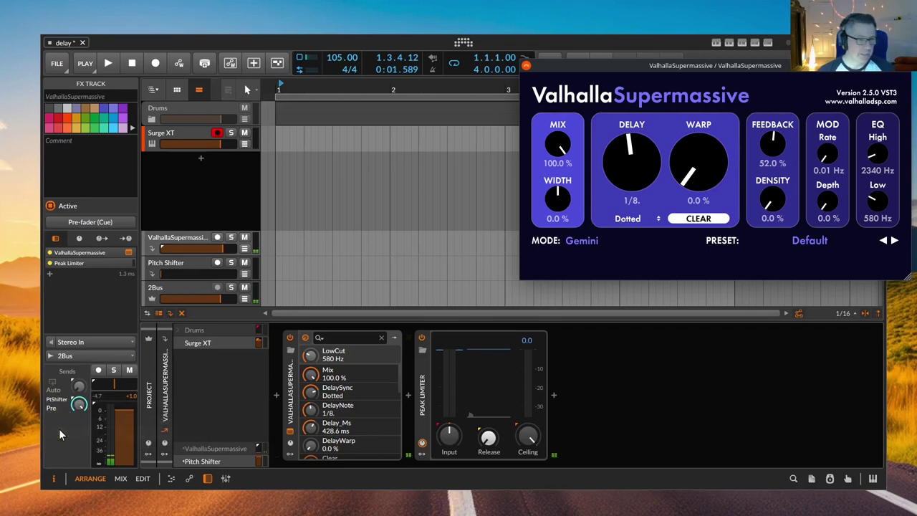
pyautogui.click(55, 409)
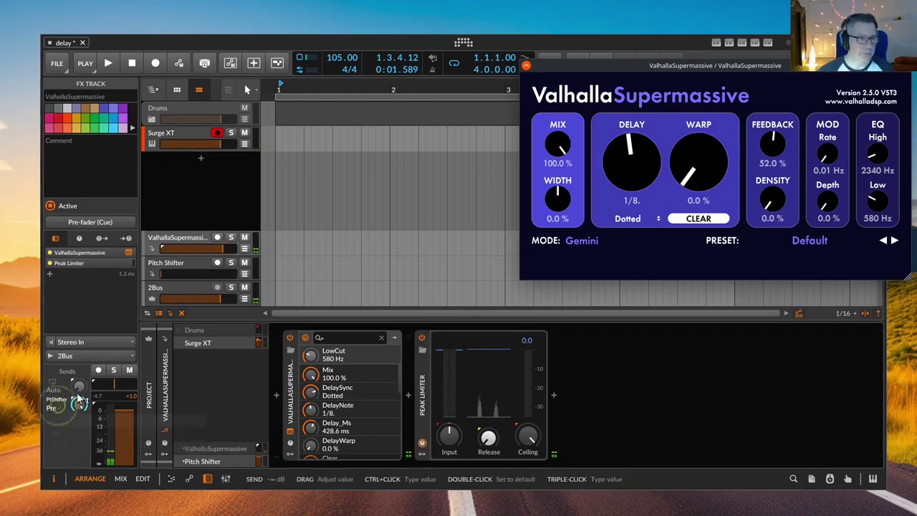
pyautogui.click(56, 409)
pyautogui.click(60, 419)
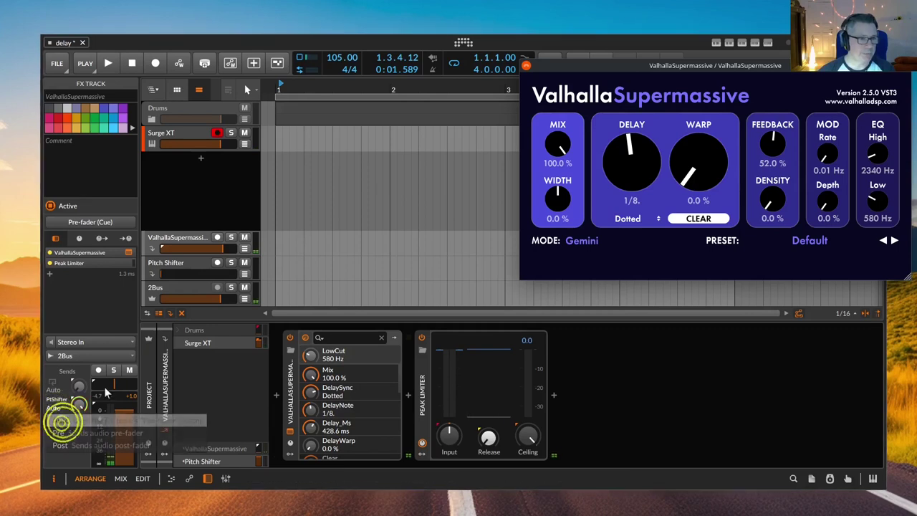
# Set the Pitch Shifter track's send to ValhallaSupermassive to Pre so it sends pre-fader.
pyautogui.click(174, 262)
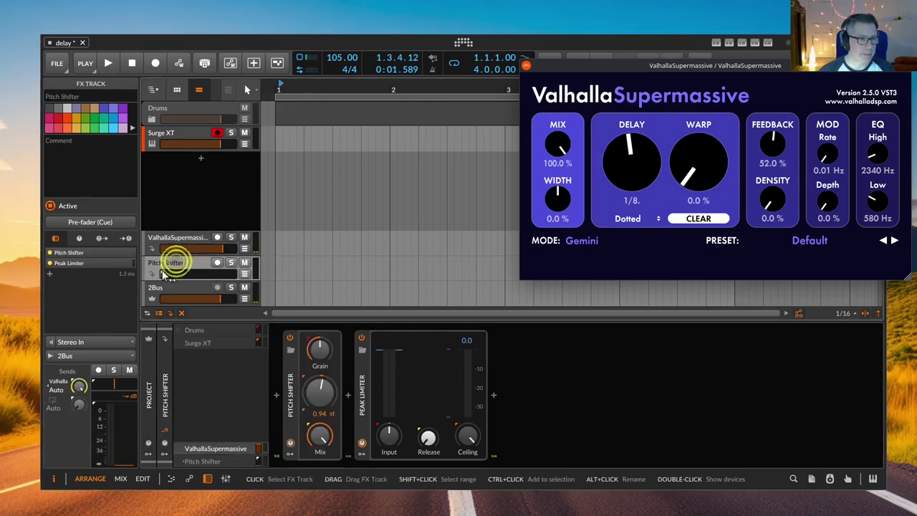
pyautogui.click(61, 390)
pyautogui.click(62, 416)
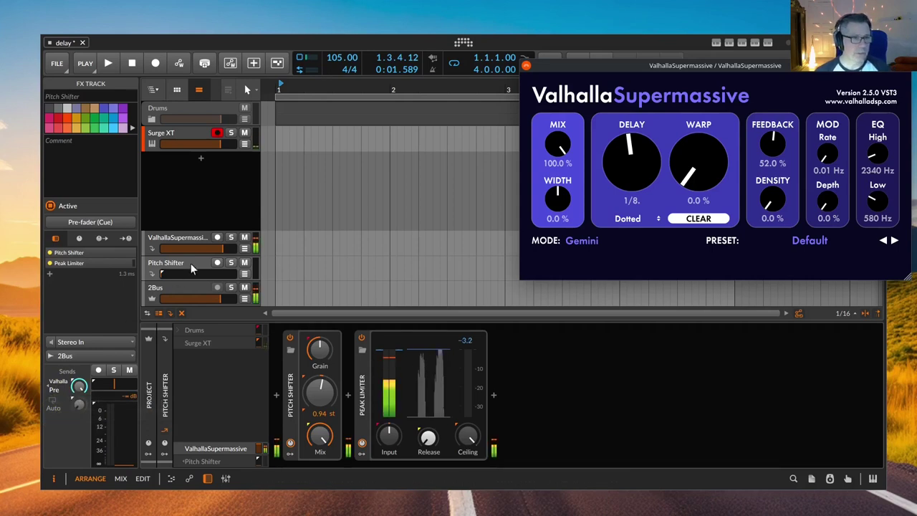
# Set the ValhallaSupermassive track's volume to 0.0 dB, the Pitch Shifter track's send to about -16.6 dB, and its pitch to about 1.01 st.
pyautogui.moveTo(222, 248); pyautogui.dragTo(197, 248)
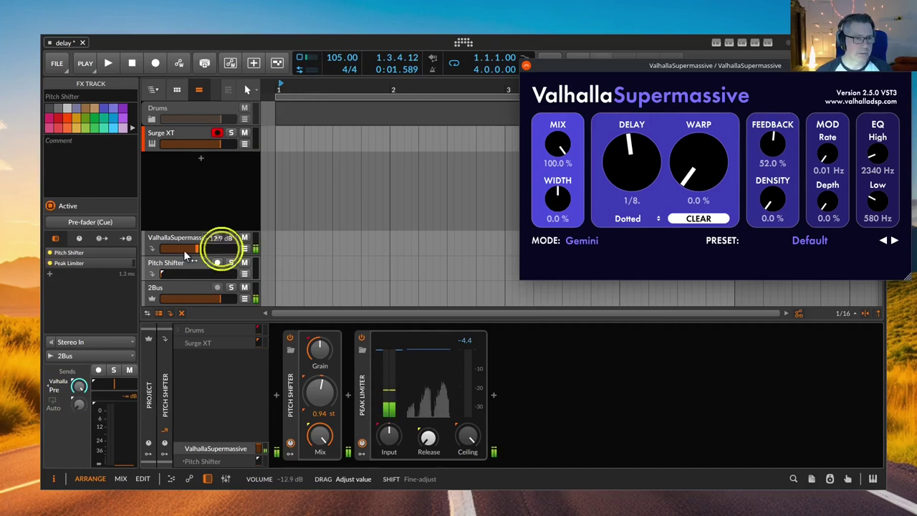
pyautogui.moveTo(78, 386); pyautogui.dragTo(79, 415)
pyautogui.moveTo(195, 247); pyautogui.dragTo(199, 246)
pyautogui.moveTo(83, 387); pyautogui.dragTo(83, 382)
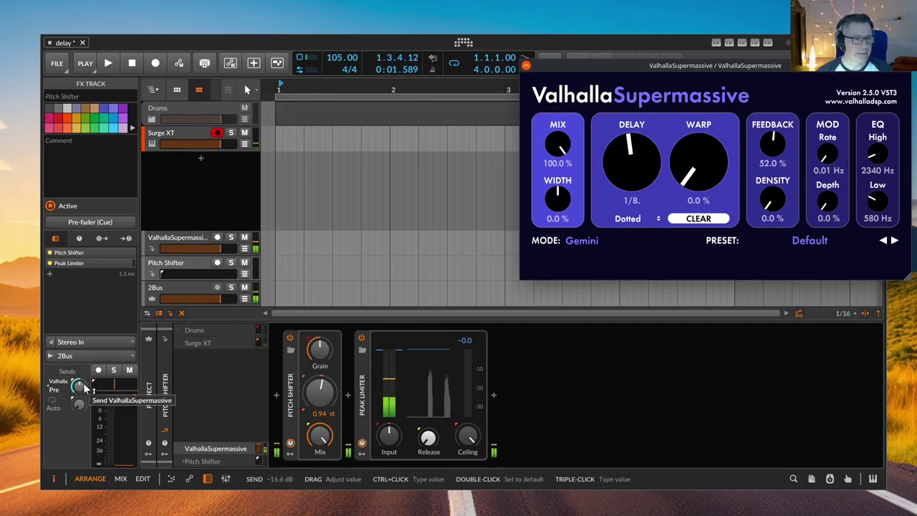
pyautogui.moveTo(319, 393); pyautogui.dragTo(324, 398)
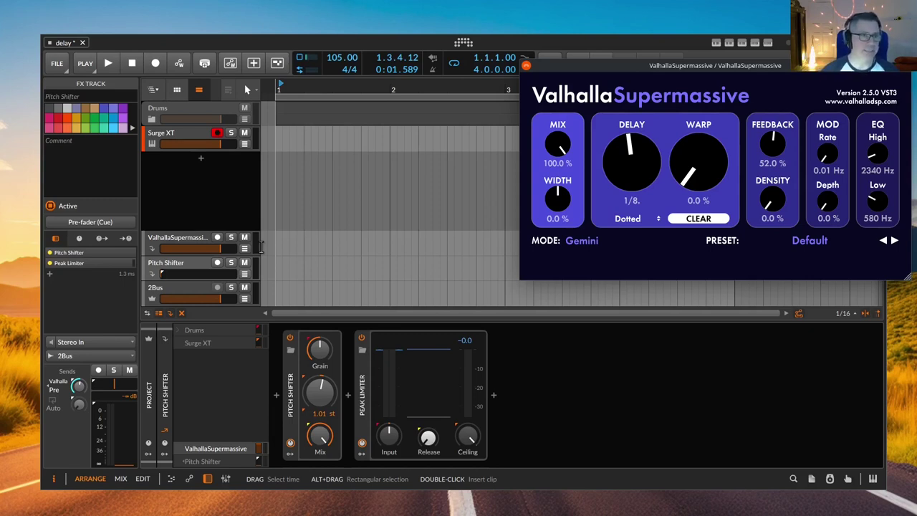
# Delete the Pitch Shifter and ValhallaSupermassive effect tracks.
pyautogui.click(170, 131)
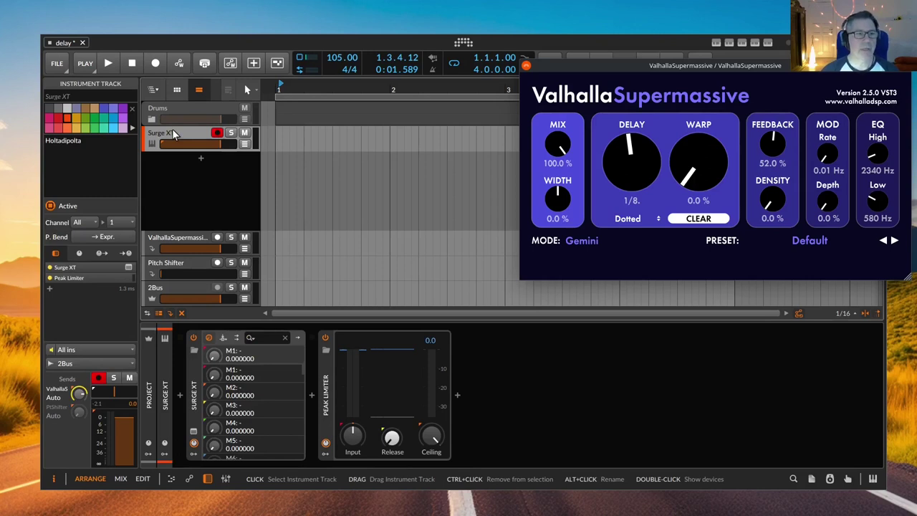
pyautogui.click(164, 237)
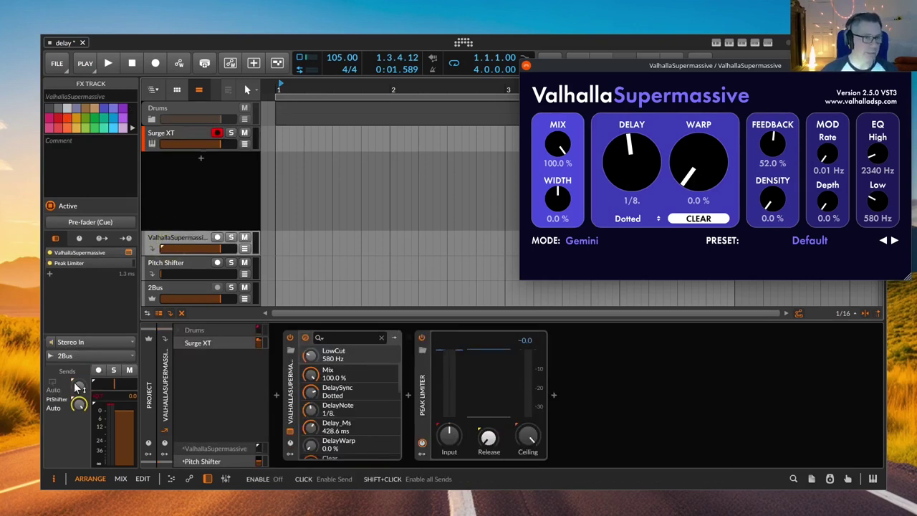
pyautogui.click(183, 263)
pyautogui.press('Delete')
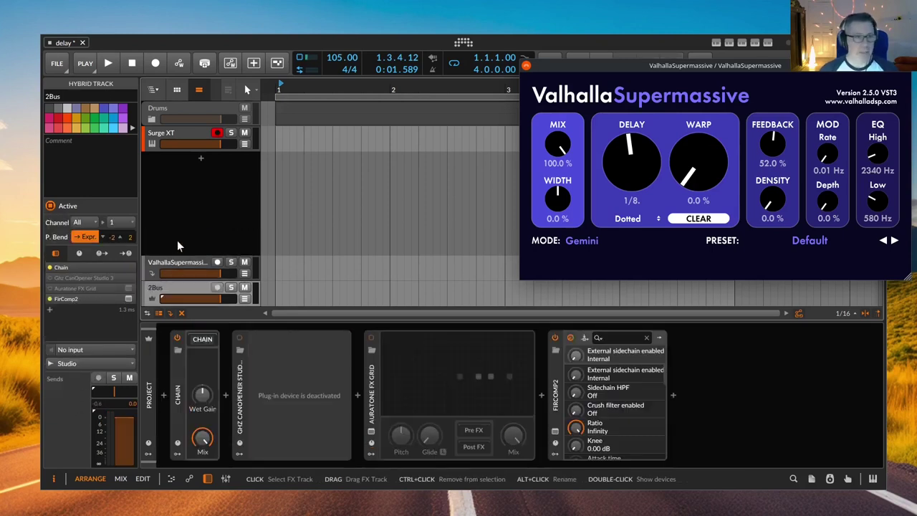
pyautogui.click(180, 263)
pyautogui.press('Delete')
# Insert a Delay-1 between Surge XT and the Peak Limiter on the Surge XT track.
pyautogui.click(185, 140)
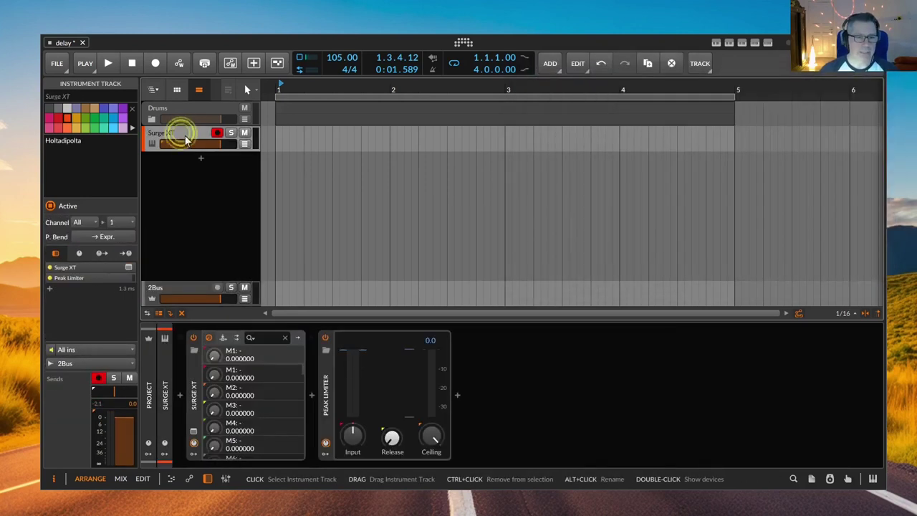
pyautogui.click(315, 396)
pyautogui.write('delay')
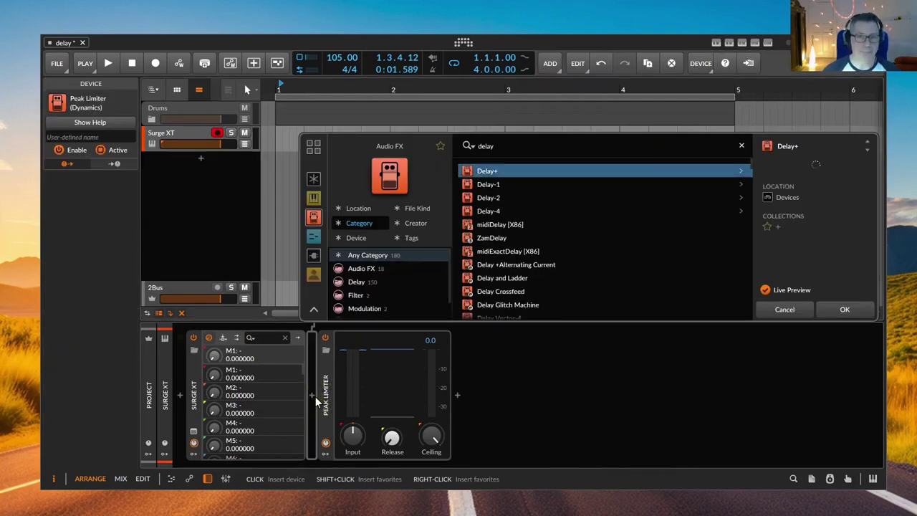
pyautogui.press('Down')
pyautogui.press('Return')
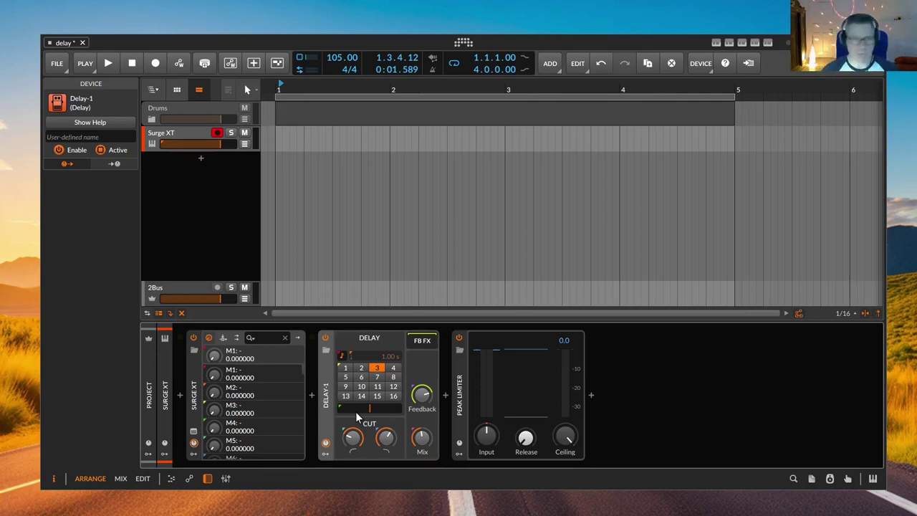
# Create a one-bar clip at bar 1 on the Surge XT track and set the arranger loop to its length.
pyautogui.click(208, 108)
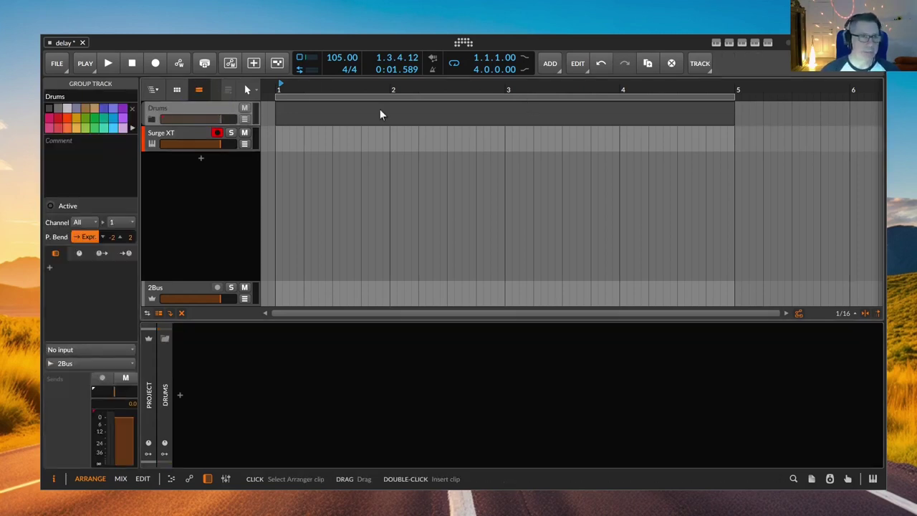
pyautogui.click(182, 135)
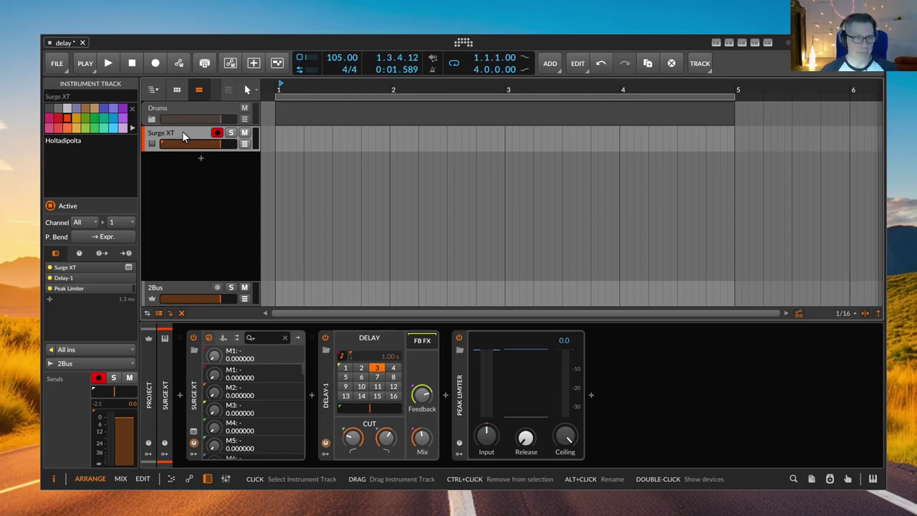
pyautogui.doubleClick(287, 136)
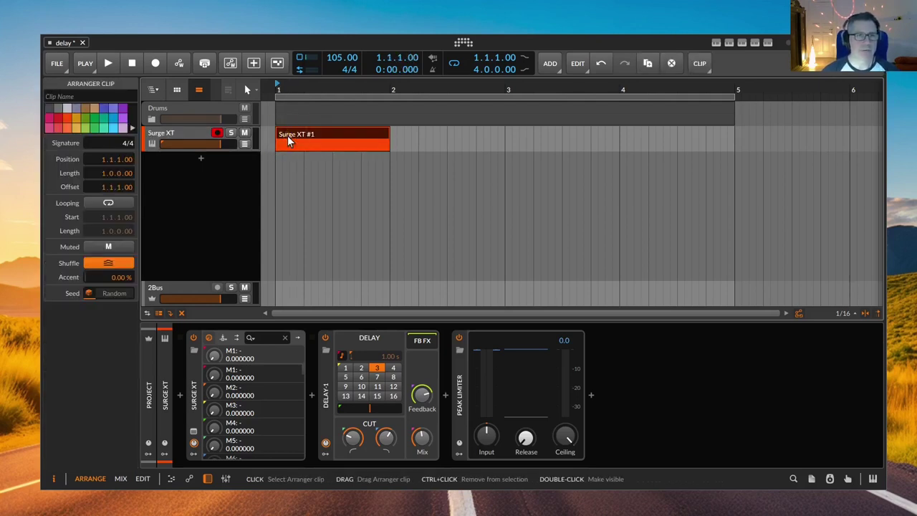
pyautogui.hotkey('ctrl', 'l')
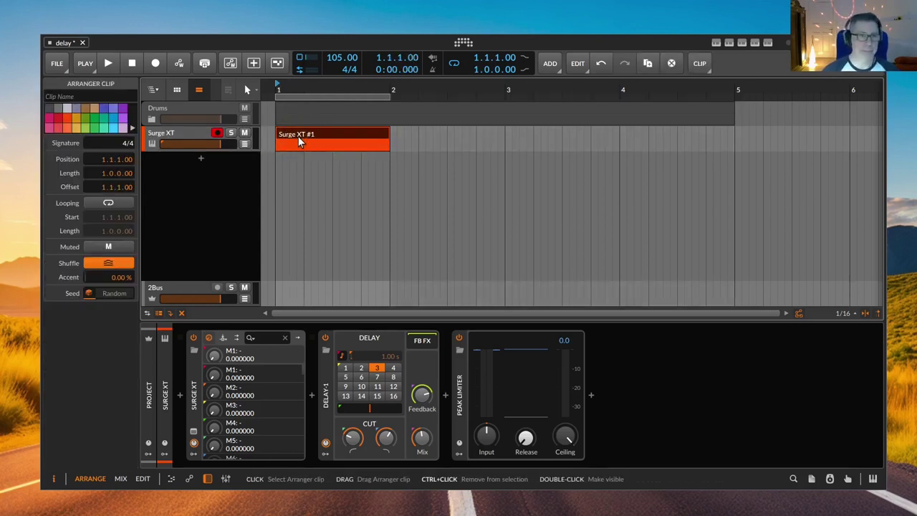
# Fill the Surge XT clip with four sixteenth-note E3 notes, one on each beat, and return to the arrangement.
pyautogui.doubleClick(298, 136)
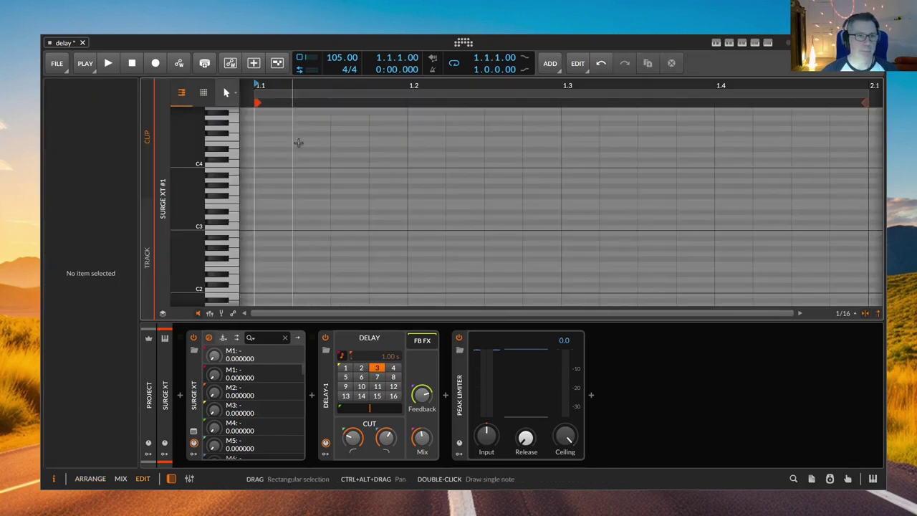
pyautogui.doubleClick(262, 207)
pyautogui.moveTo(262, 207)
pyautogui.mouseDown()
pyautogui.moveTo(485, 207)
pyautogui.moveTo(330, 206)
pyautogui.mouseUp()
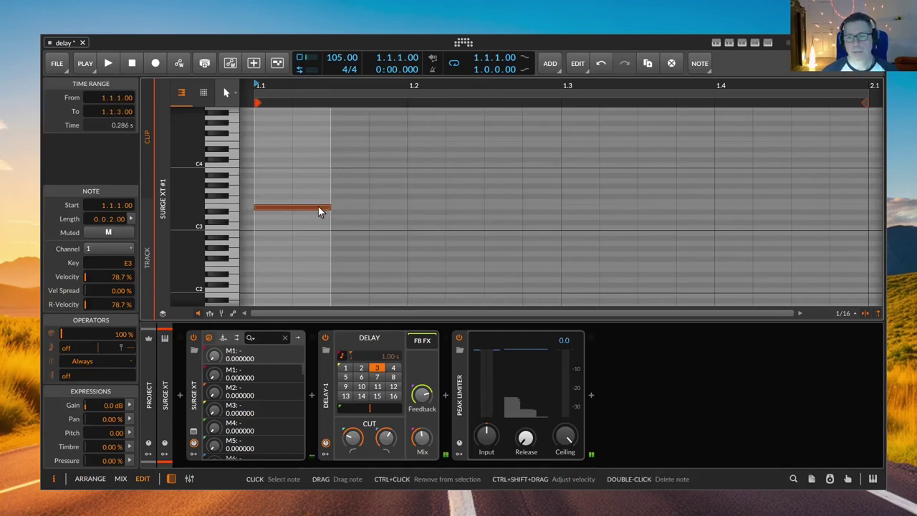
pyautogui.moveTo(403, 209); pyautogui.dragTo(280, 203)
pyautogui.click(351, 207)
pyautogui.hotkey('ctrl', 'd')
pyautogui.hotkey('ctrl', 'd')
pyautogui.hotkey('ctrl', 'd')
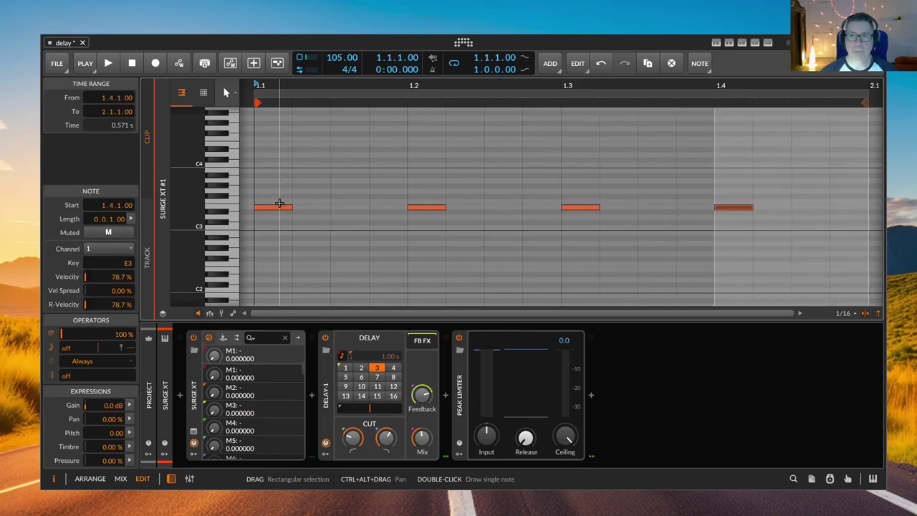
pyautogui.hotkey('alt', '1')
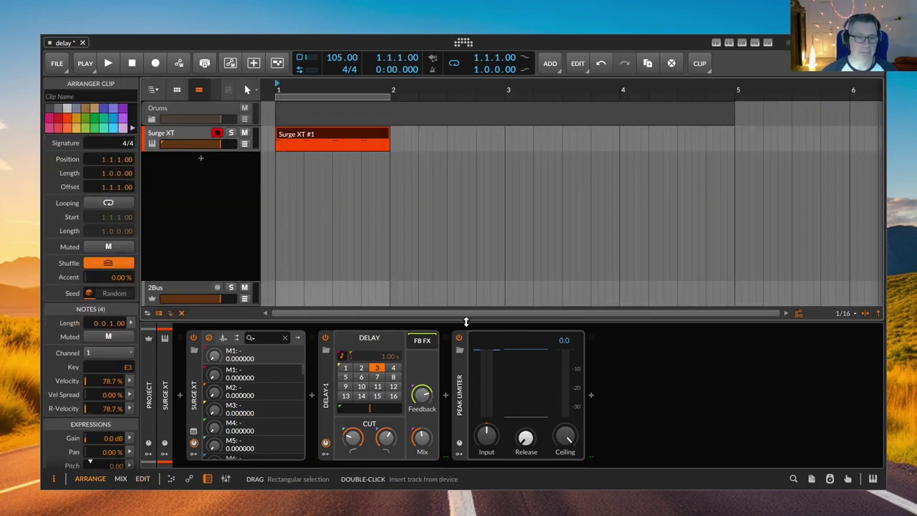
# Bypass Delay-1 on the Surge XT track and play the looped clip dry.
pyautogui.press('space')
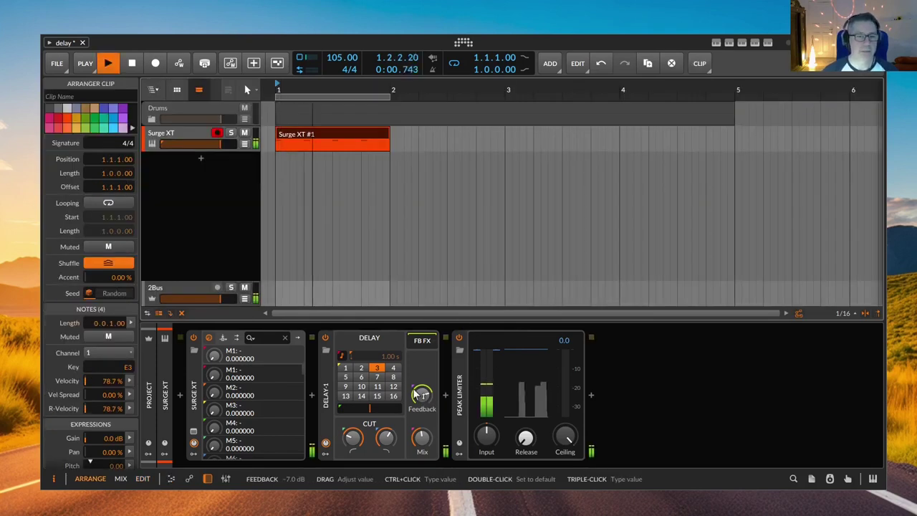
pyautogui.click(324, 337)
pyautogui.press('space')
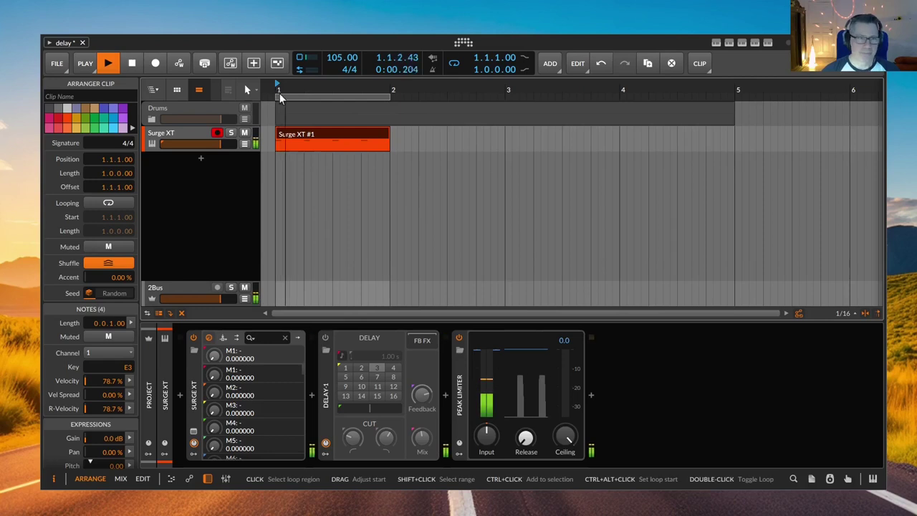
pyautogui.moveTo(284, 90); pyautogui.dragTo(284, 109)
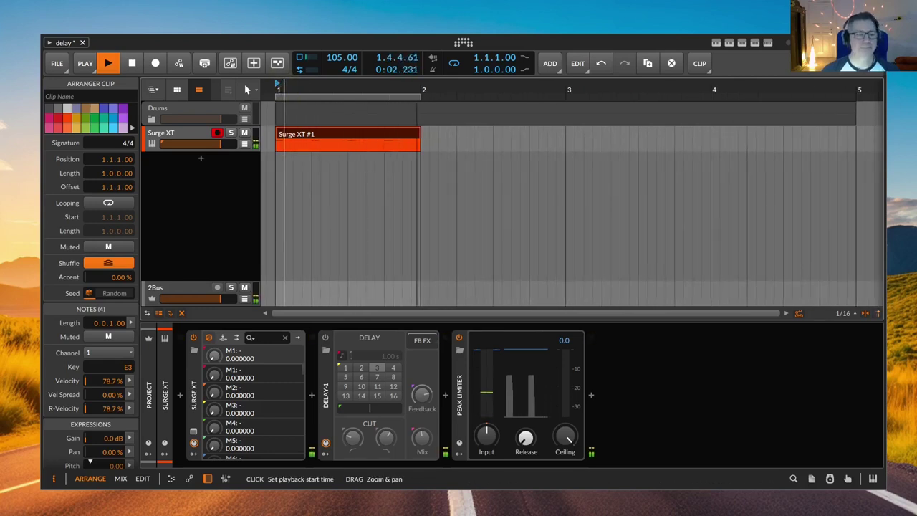
pyautogui.press('space')
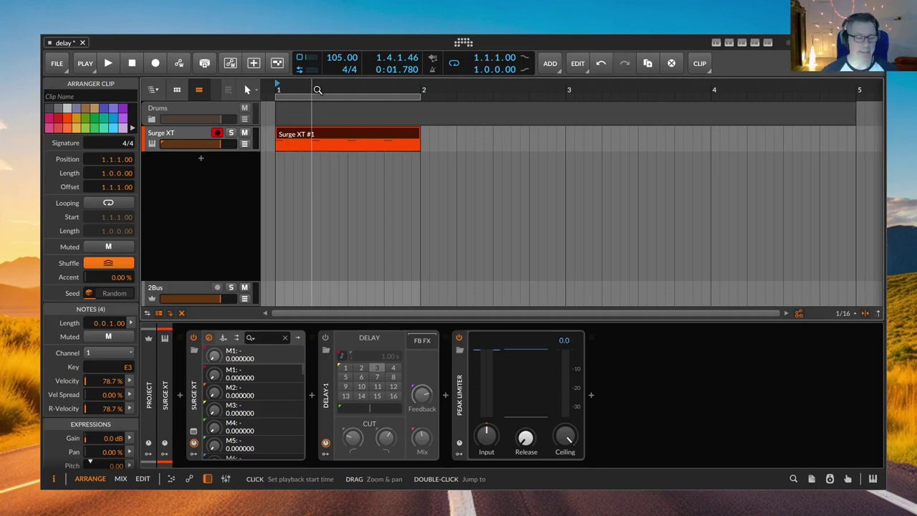
# Re-enable Delay-1, set its feedback to -144 dB, and play the loop.
pyautogui.click(323, 338)
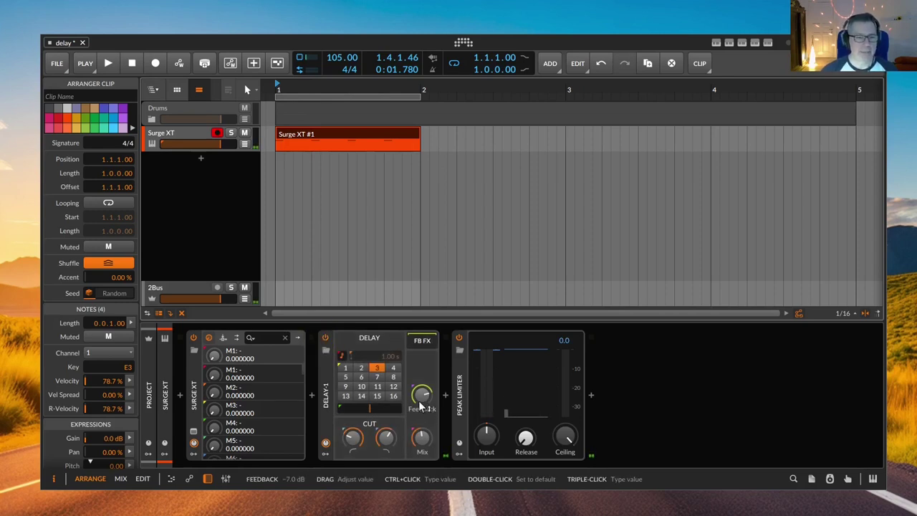
pyautogui.moveTo(423, 395); pyautogui.dragTo(422, 429)
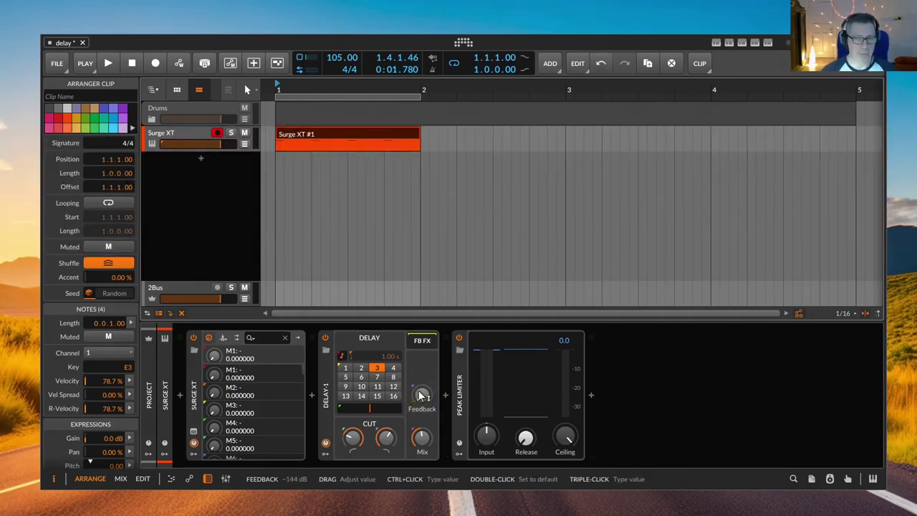
pyautogui.press('space')
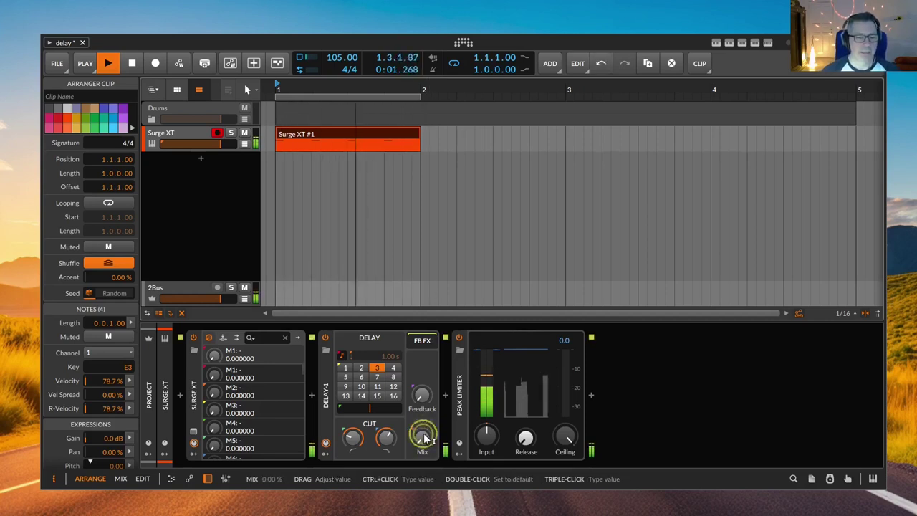
# Set Delay-1's mix to about 50% and open its low and high cut filters fully.
pyautogui.moveTo(425, 440); pyautogui.dragTo(425, 405)
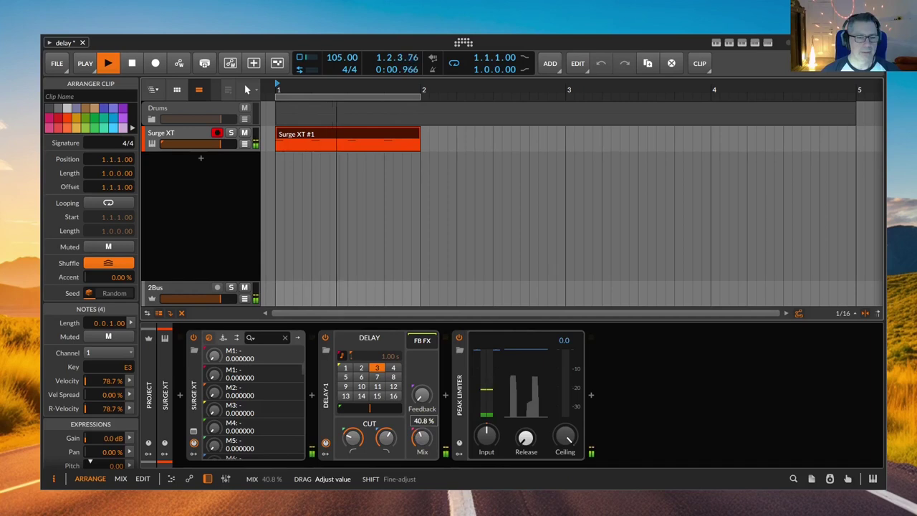
pyautogui.press('space')
pyautogui.moveTo(384, 438)
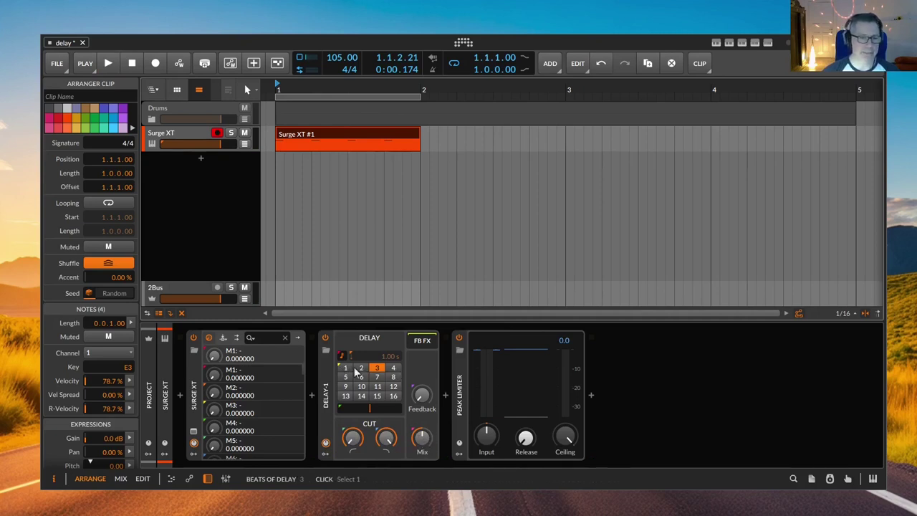
# Audition Delay-1 lengths of 1 to 6 beat divisions on the playing loop, ending on 2.
pyautogui.press('space')
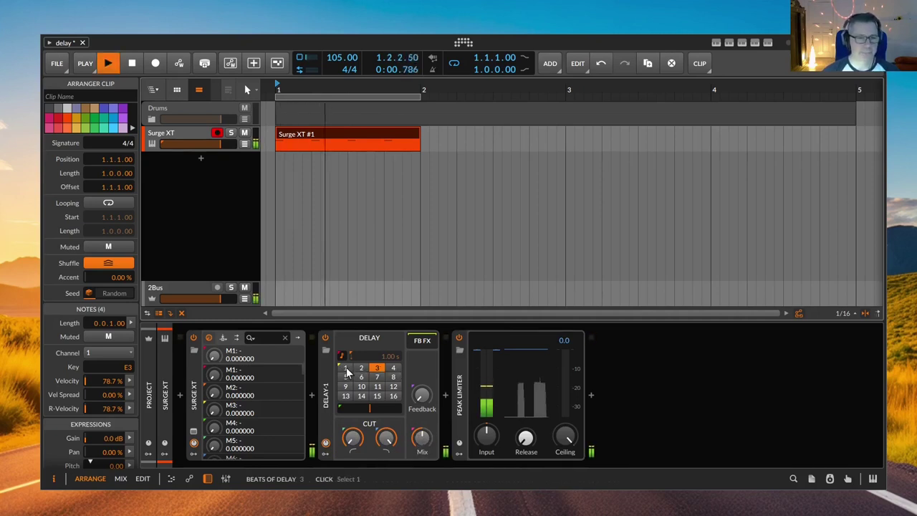
pyautogui.click(346, 370)
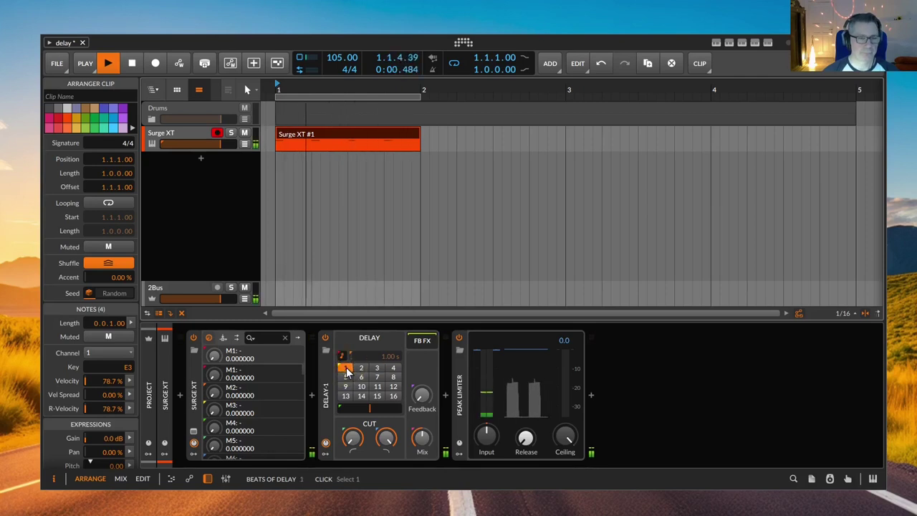
pyautogui.click(361, 368)
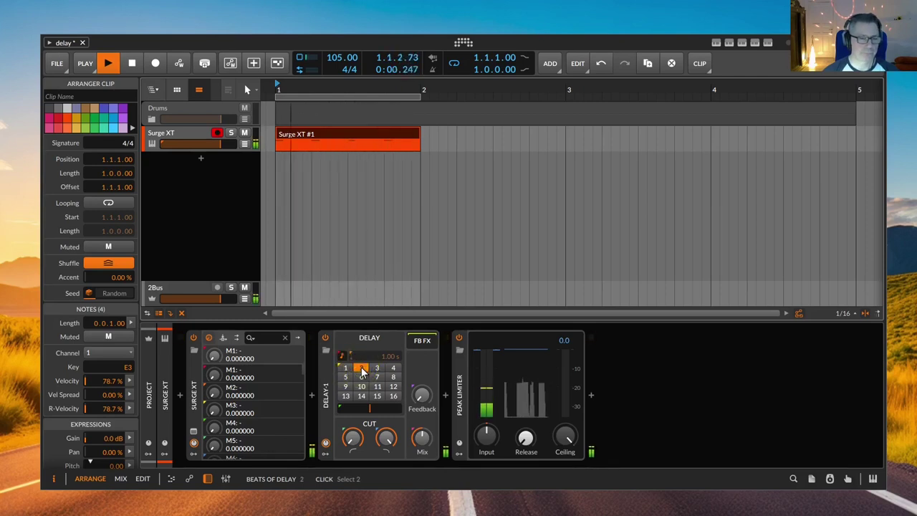
pyautogui.click(378, 368)
pyautogui.click(395, 368)
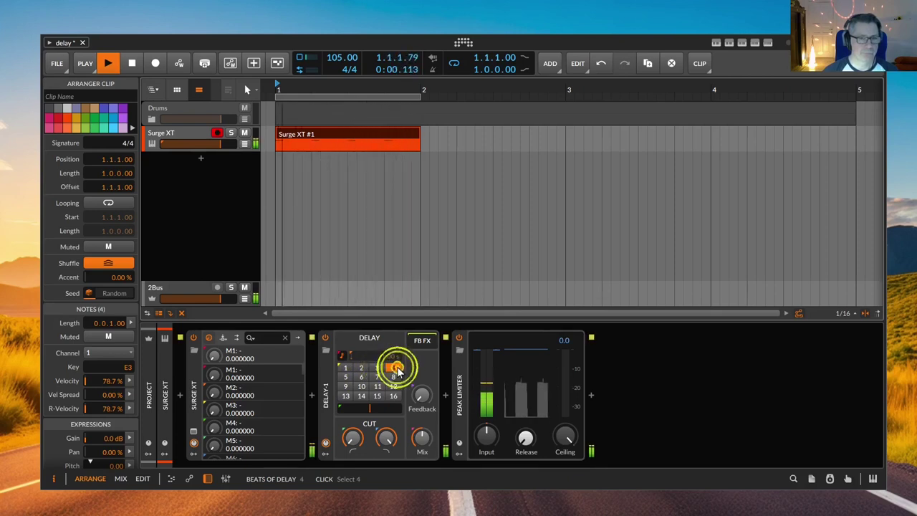
pyautogui.click(346, 378)
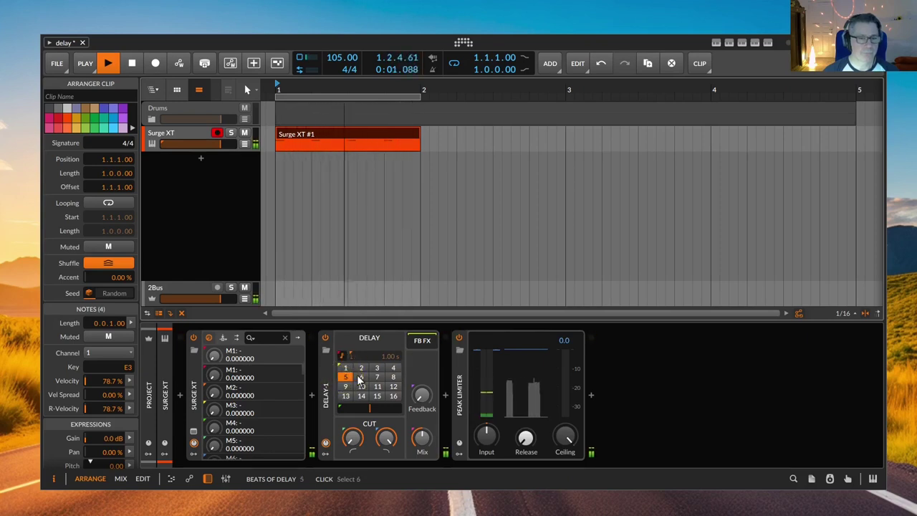
pyautogui.click(361, 367)
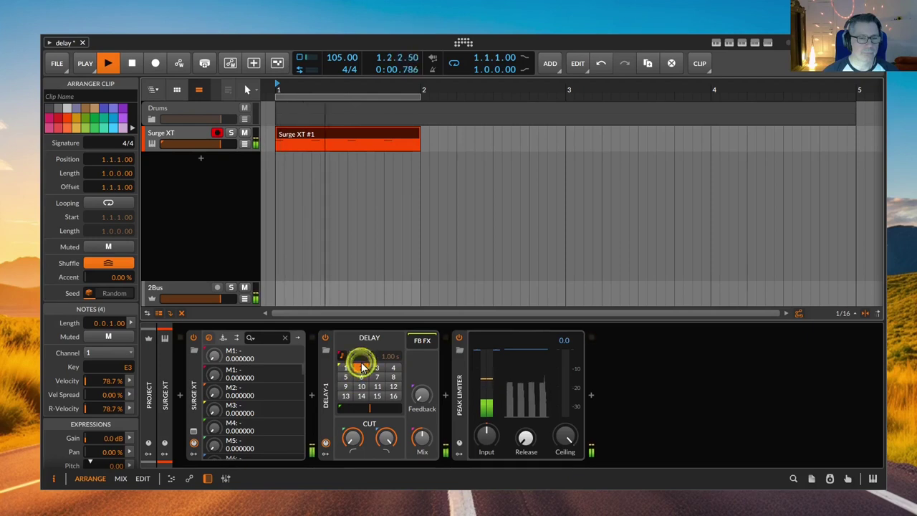
pyautogui.click(362, 378)
pyautogui.click(361, 369)
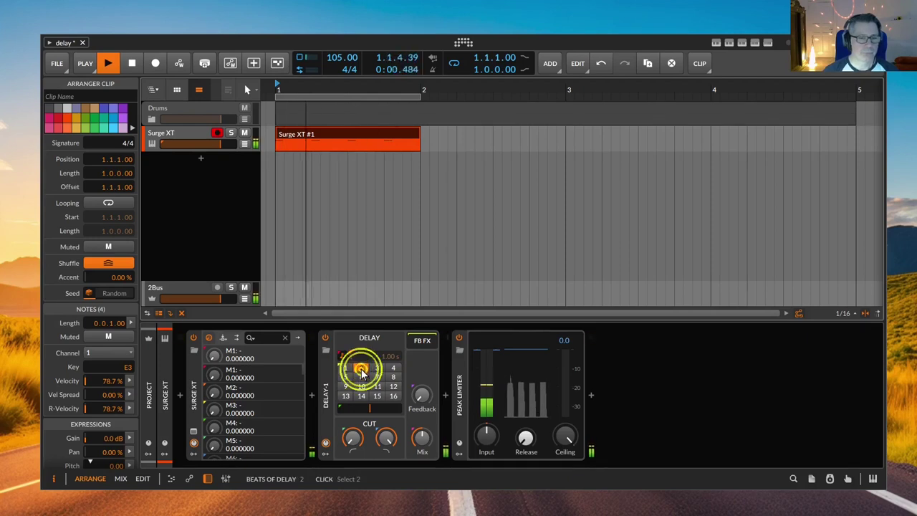
pyautogui.press('space')
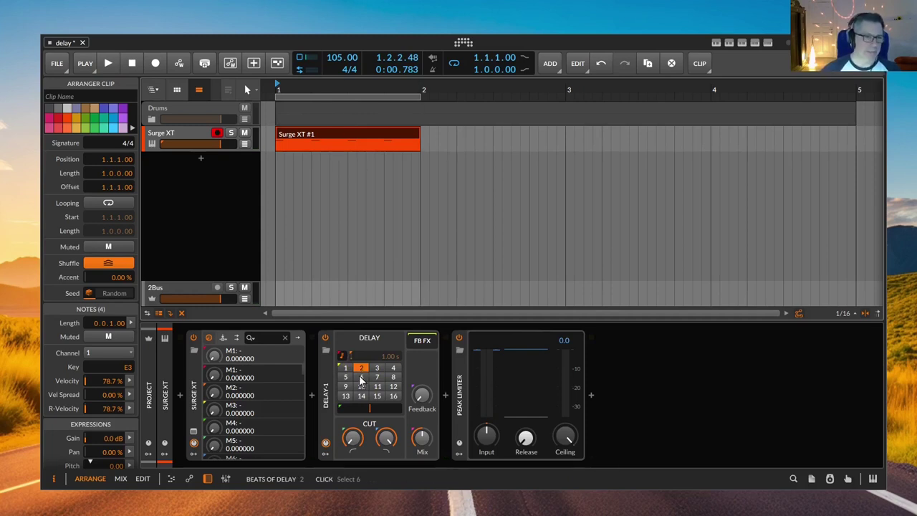
# Set Delay-1's delay length to 4 beat divisions and listen to the loop.
pyautogui.click(393, 368)
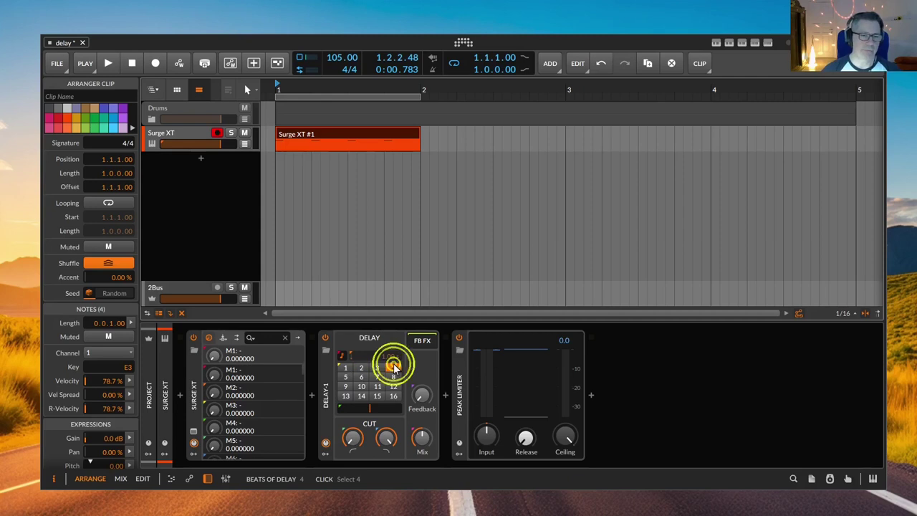
pyautogui.press('space')
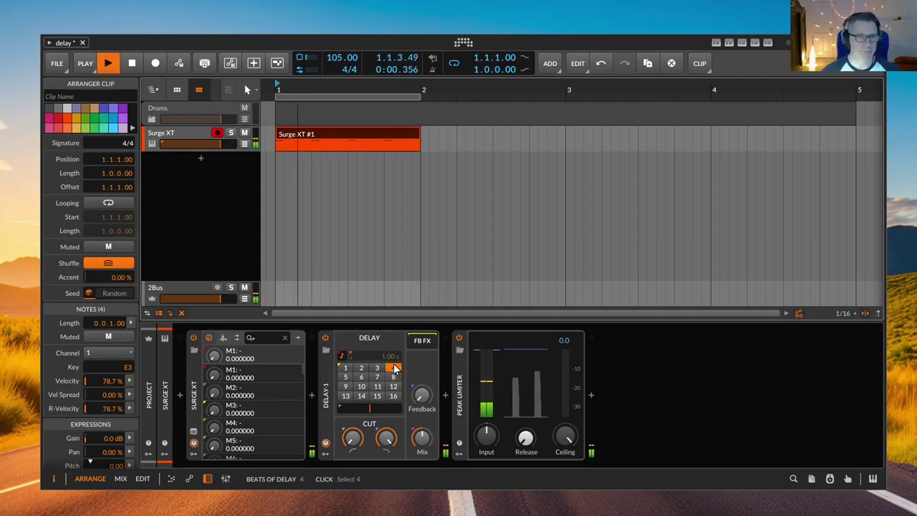
pyautogui.press('space')
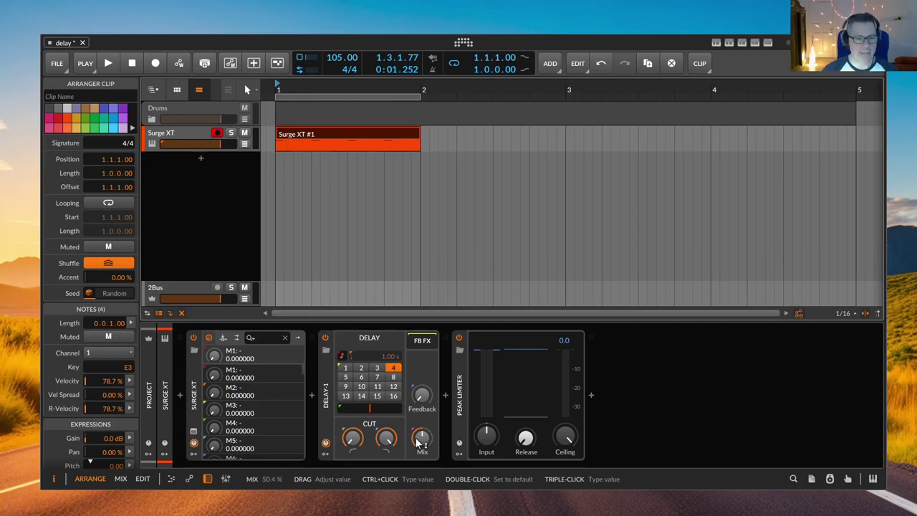
# Lower Delay-1's mix slightly, set the high cut to 20 kHz, and play the loop from the start.
pyautogui.moveTo(420, 444); pyautogui.dragTo(420, 450)
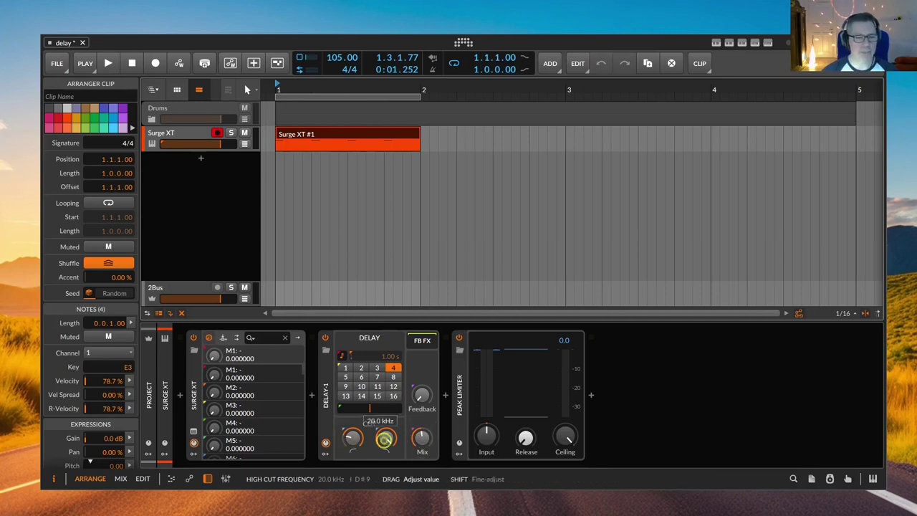
pyautogui.moveTo(385, 438); pyautogui.dragTo(386, 438)
pyautogui.click(312, 135)
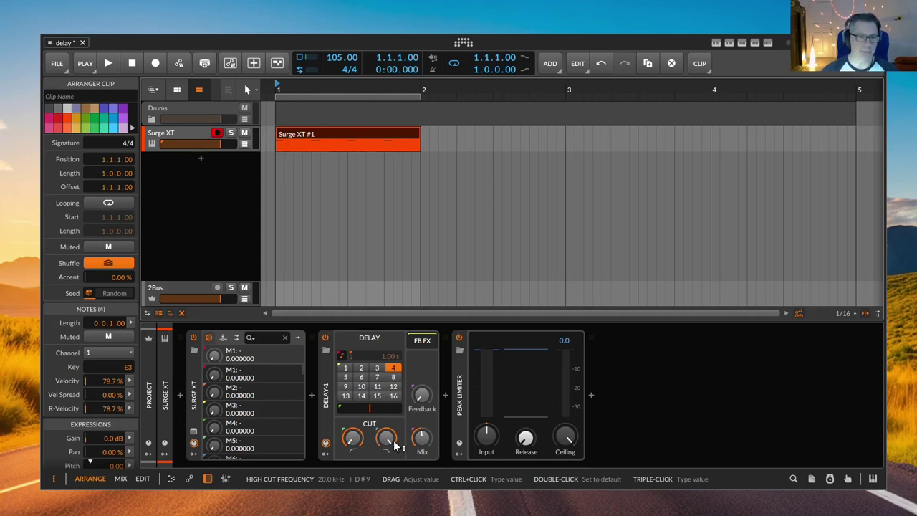
pyautogui.press('space')
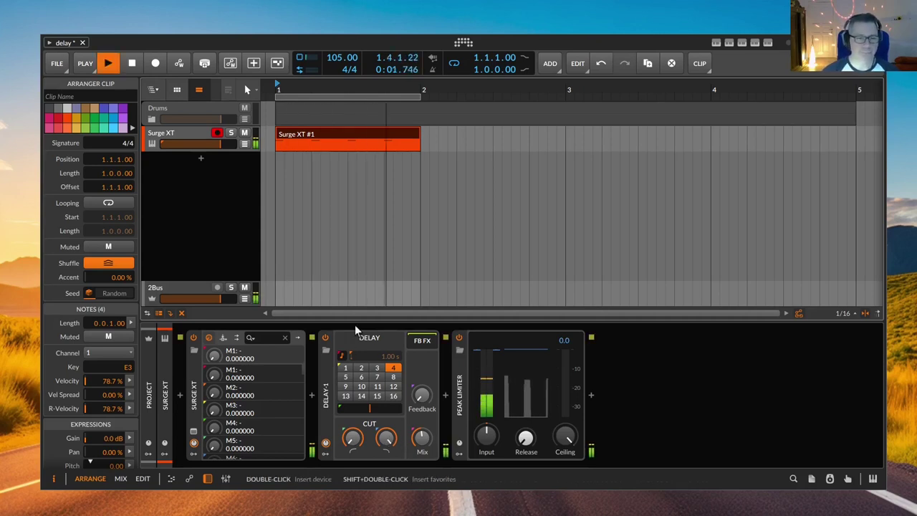
pyautogui.press('space')
# Set Delay-1's length to 3 beat divisions and, during playback, raise the low cut to about 52 Hz and lower the high cut.
pyautogui.click(376, 368)
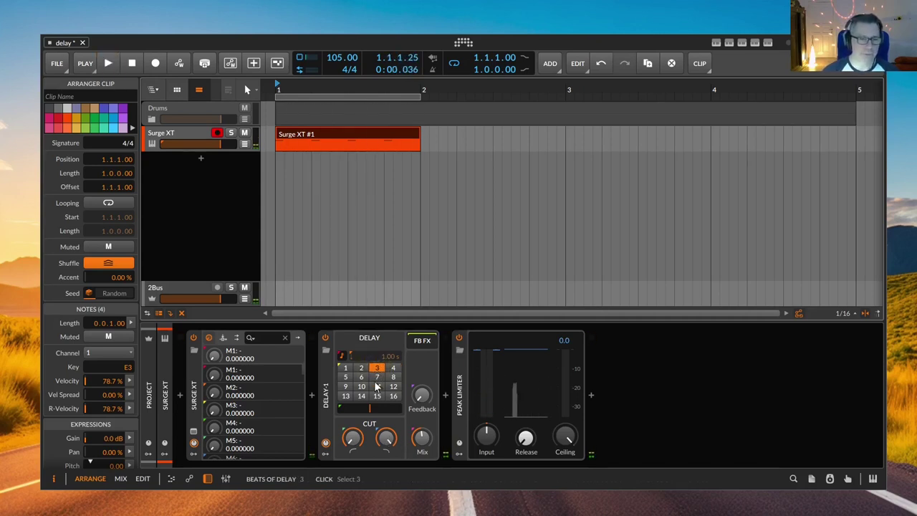
pyautogui.press('space')
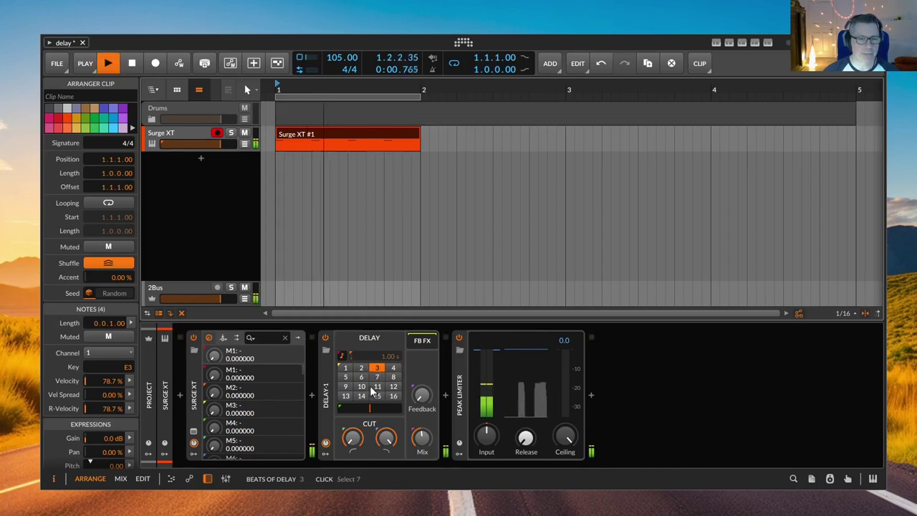
pyautogui.moveTo(386, 438); pyautogui.dragTo(386, 476)
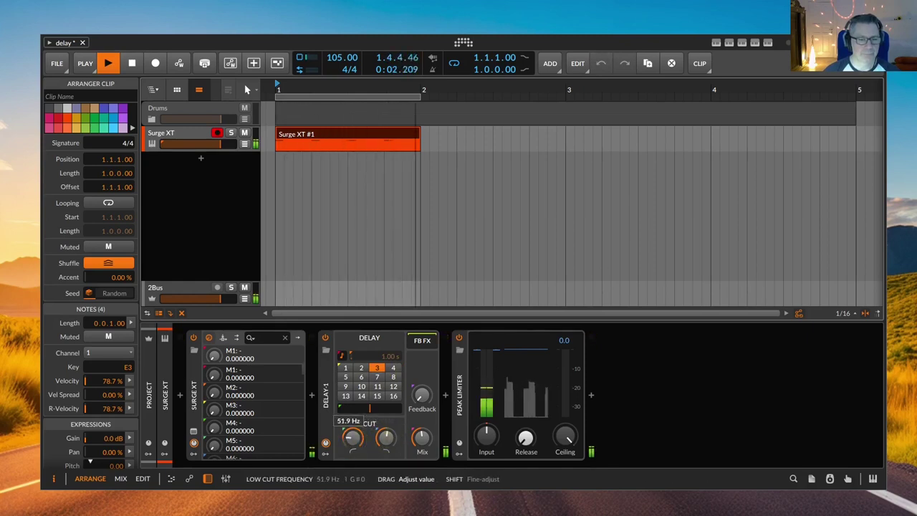
pyautogui.moveTo(385, 438); pyautogui.dragTo(422, 433)
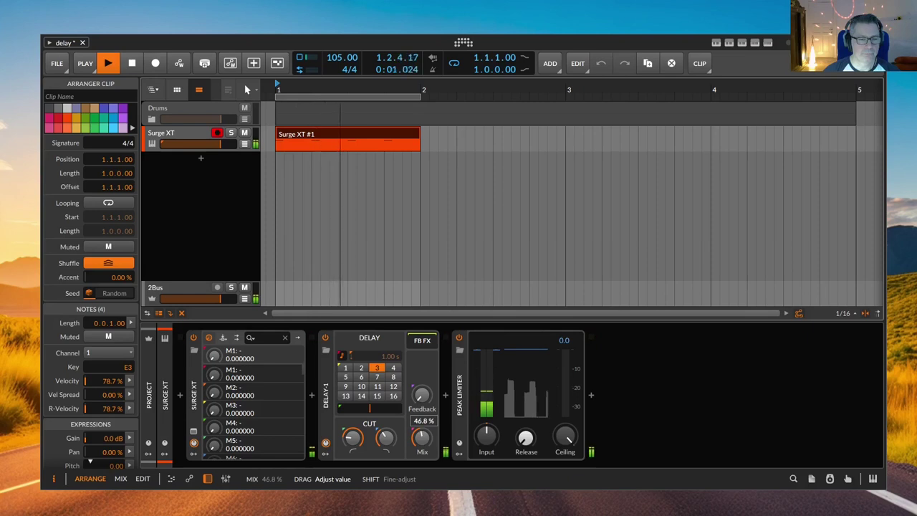
# Raise Delay-1's low cut further and reduce its mix to about 29%.
pyautogui.moveTo(351, 438); pyautogui.dragTo(423, 447)
pyautogui.click(352, 438)
pyautogui.click(422, 438)
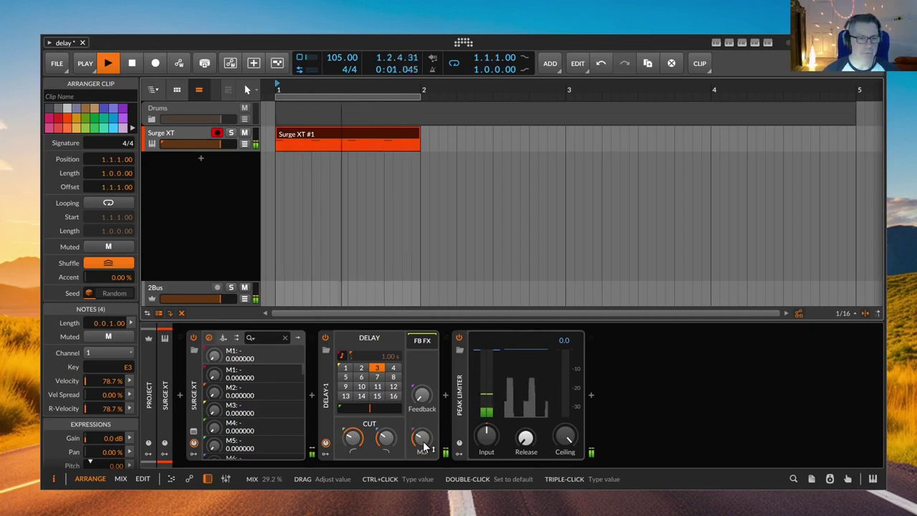
# Set Delay-1's beat delay offset to about 13% and high cut to about 1.45 kHz, and increase the mix.
pyautogui.moveTo(369, 408); pyautogui.dragTo(381, 408)
pyautogui.click(385, 439)
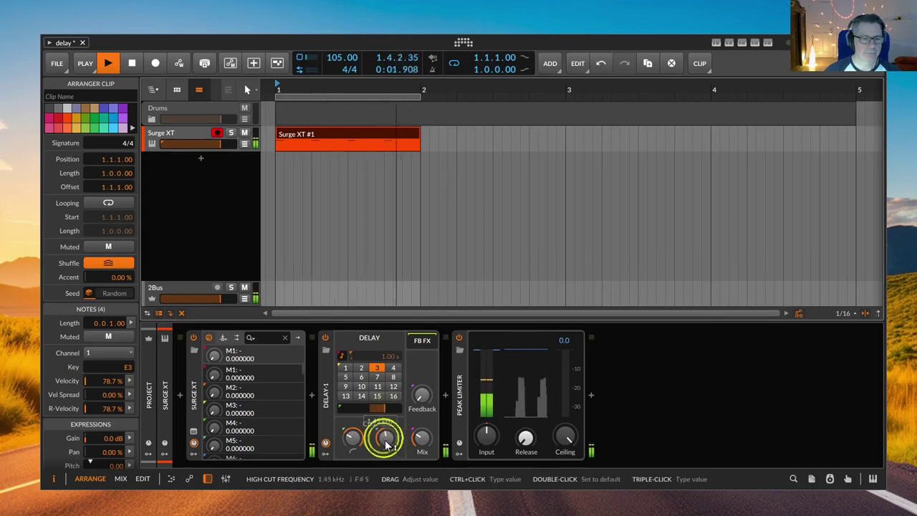
pyautogui.moveTo(421, 438); pyautogui.dragTo(417, 436)
pyautogui.moveTo(381, 410)
pyautogui.mouseDown()
pyautogui.moveTo(371, 415)
pyautogui.moveTo(393, 413)
pyautogui.moveTo(373, 411)
pyautogui.mouseUp()
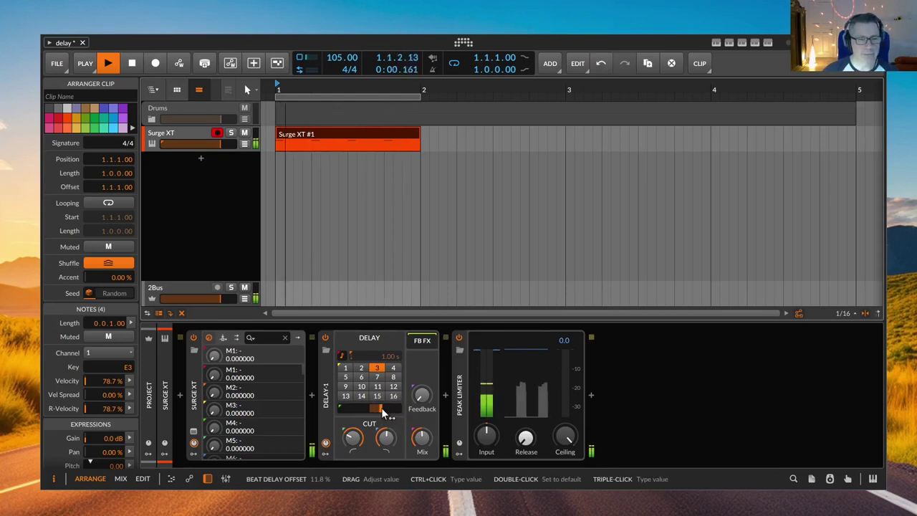
pyautogui.moveTo(381, 408)
pyautogui.mouseDown()
pyautogui.moveTo(338, 410)
pyautogui.moveTo(381, 407)
pyautogui.mouseUp()
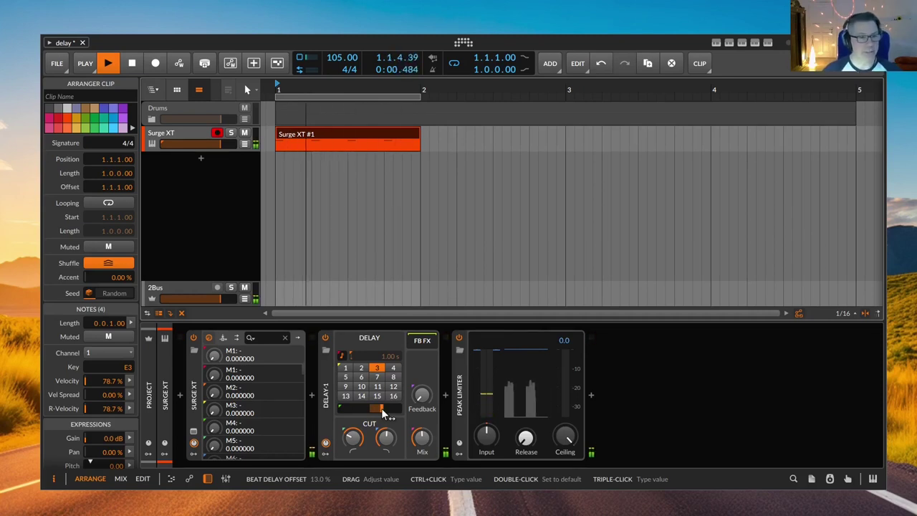
# Lower Delay-1's beat delay offset, stop playback, reset the offset to 0%, and restart the loop.
pyautogui.moveTo(381, 408)
pyautogui.mouseDown()
pyautogui.moveTo(378, 421)
pyautogui.moveTo(372, 412)
pyautogui.mouseUp()
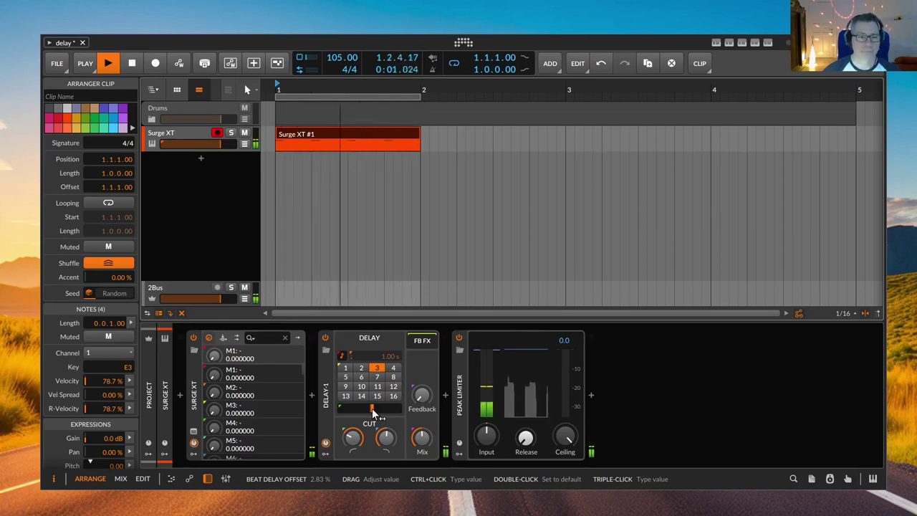
pyautogui.press('space')
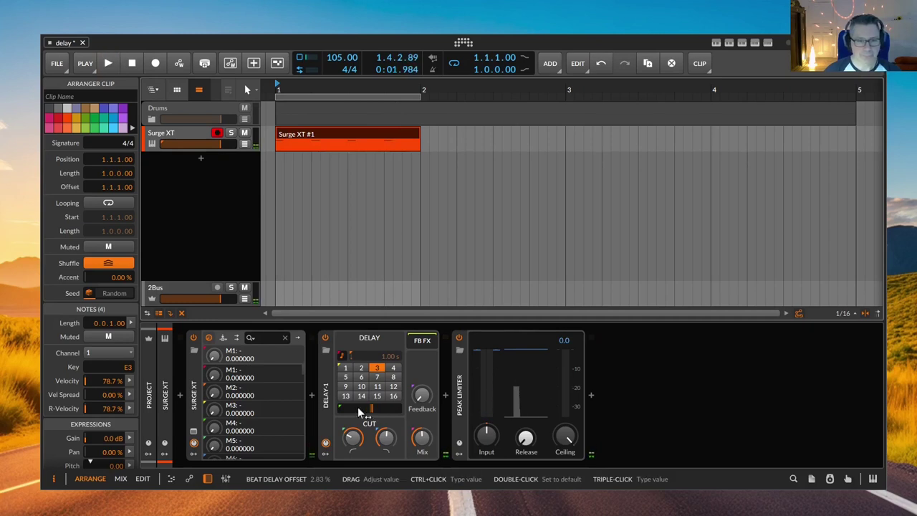
pyautogui.tripleClick(370, 411)
pyautogui.press('Escape')
pyautogui.press('space')
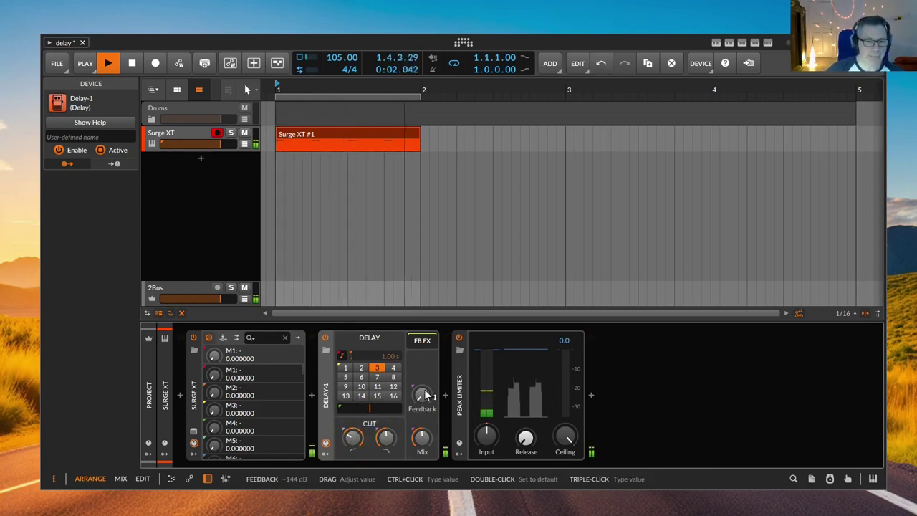
# Raise Delay-1's feedback to about -6.1 dB during playback, raising the low cut and lowering the high cut.
pyautogui.moveTo(422, 395); pyautogui.dragTo(421, 345)
pyautogui.moveTo(384, 437)
pyautogui.mouseDown()
pyautogui.moveTo(351, 443)
pyautogui.moveTo(385, 439)
pyautogui.moveTo(385, 446)
pyautogui.moveTo(388, 438)
pyautogui.mouseUp()
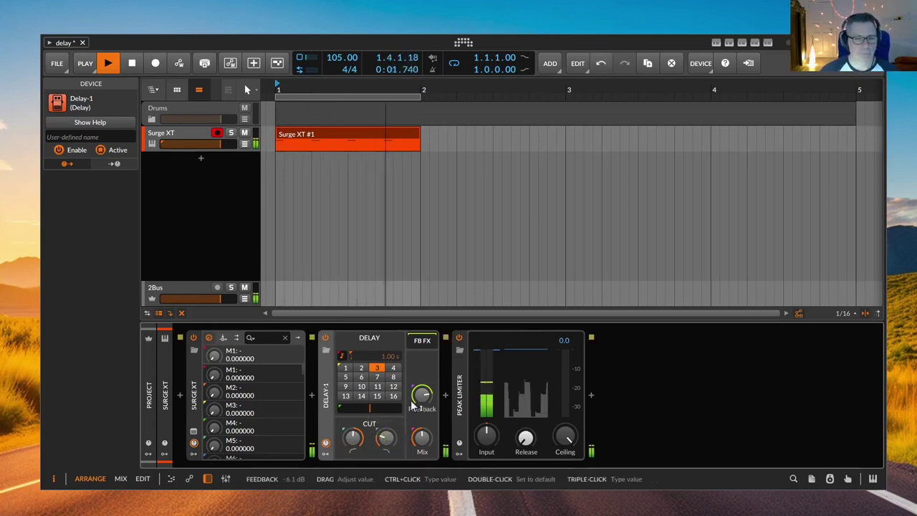
pyautogui.click(354, 438)
pyautogui.click(420, 400)
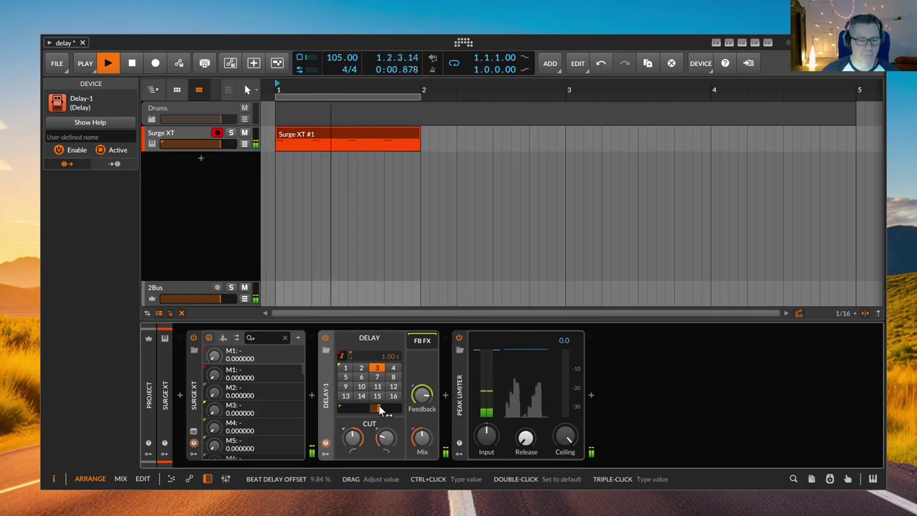
# Try negative beat delay offsets down to about -9% with a higher high cut on Delay-1, and reset the offset to 0%.
pyautogui.moveTo(380, 409); pyautogui.dragTo(351, 414)
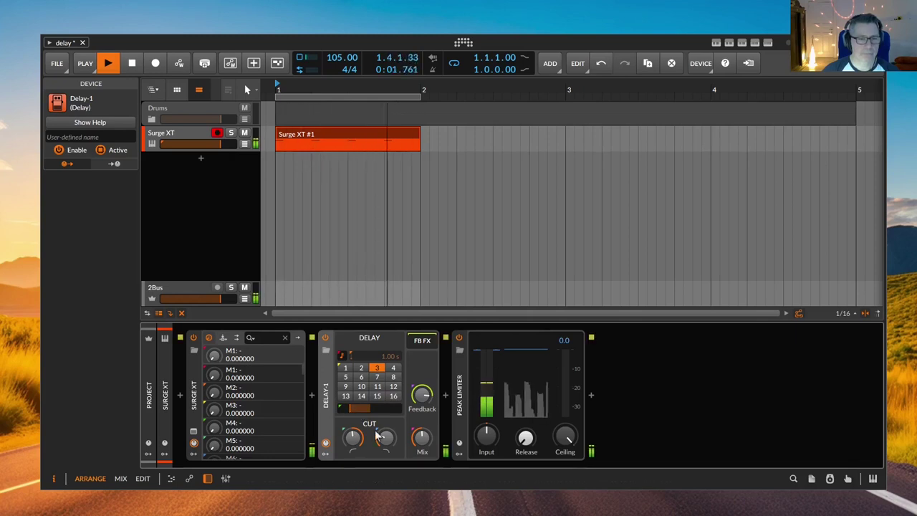
pyautogui.moveTo(384, 436); pyautogui.dragTo(363, 411)
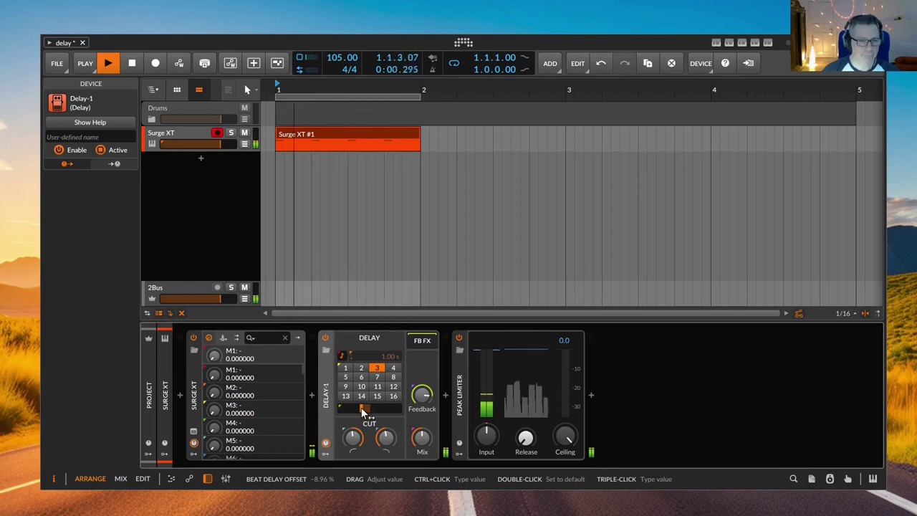
pyautogui.doubleClick(361, 407)
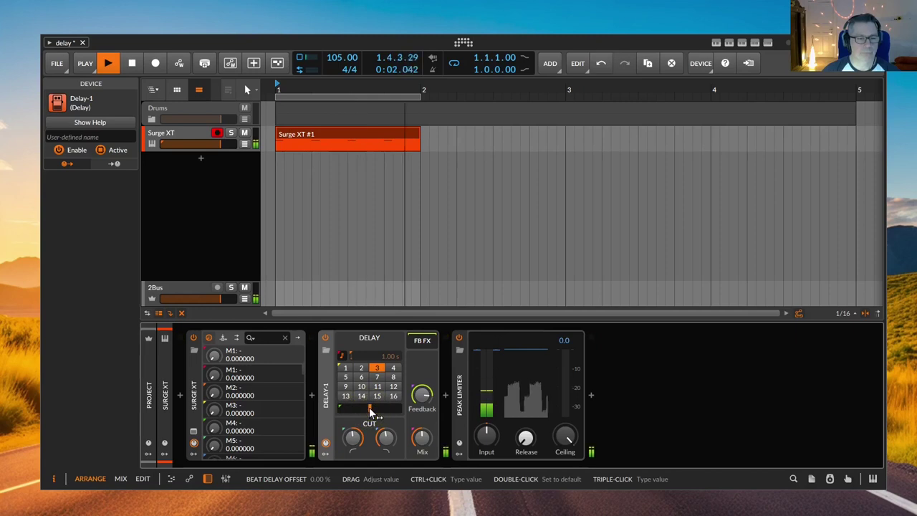
# Set Delay-1's length to 2 beat divisions, try an offset of about -17%, and bring it back to about 2.8%.
pyautogui.click(361, 368)
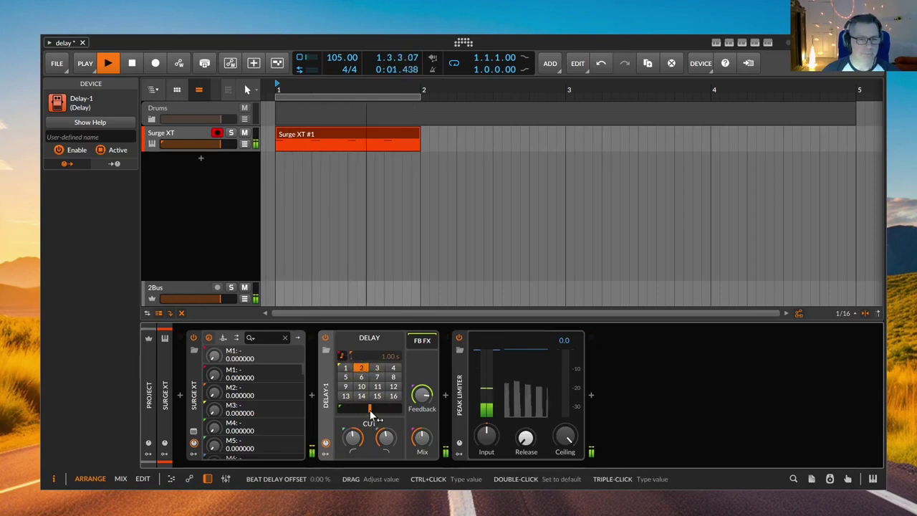
pyautogui.moveTo(370, 409); pyautogui.dragTo(354, 409)
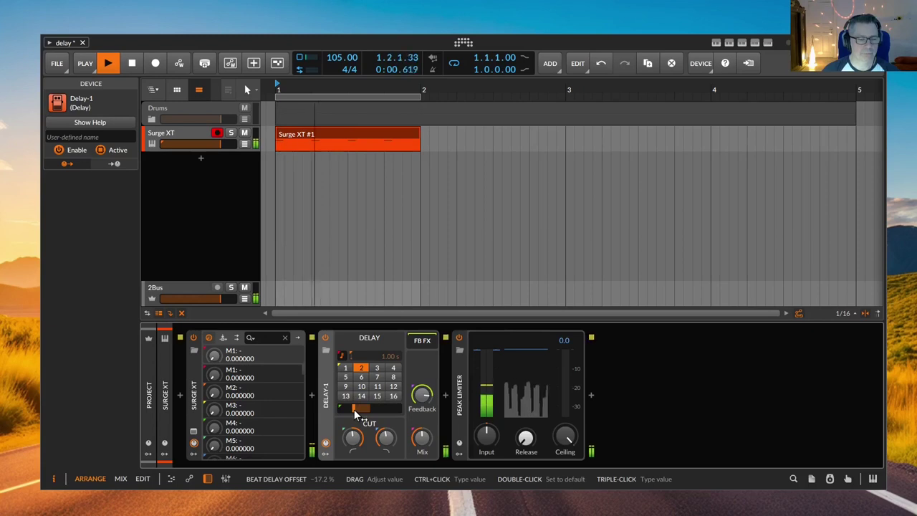
pyautogui.moveTo(354, 409)
pyautogui.mouseDown()
pyautogui.moveTo(391, 410)
pyautogui.moveTo(372, 408)
pyautogui.mouseUp()
# Lower Delay-1's high cut while trying a 1-division length with a positive offset, and return to 3 divisions at 0% offset.
pyautogui.click(344, 370)
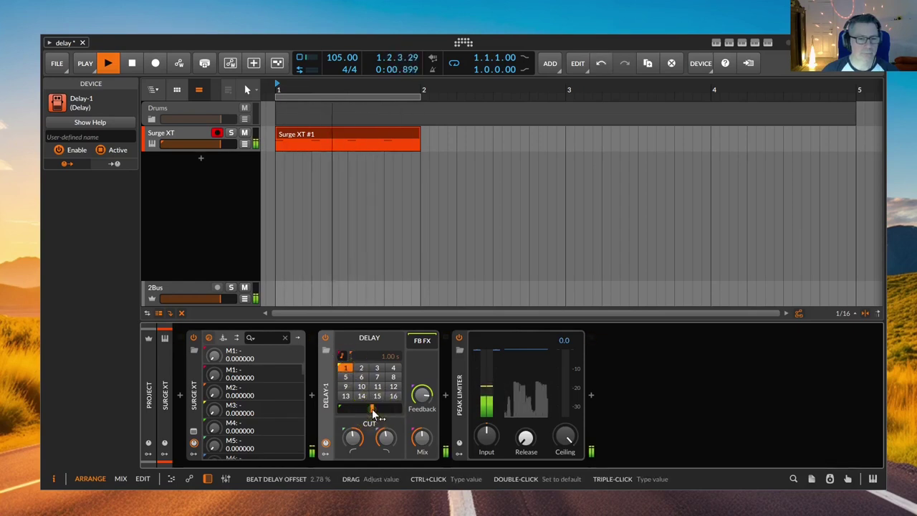
pyautogui.moveTo(386, 441); pyautogui.dragTo(385, 466)
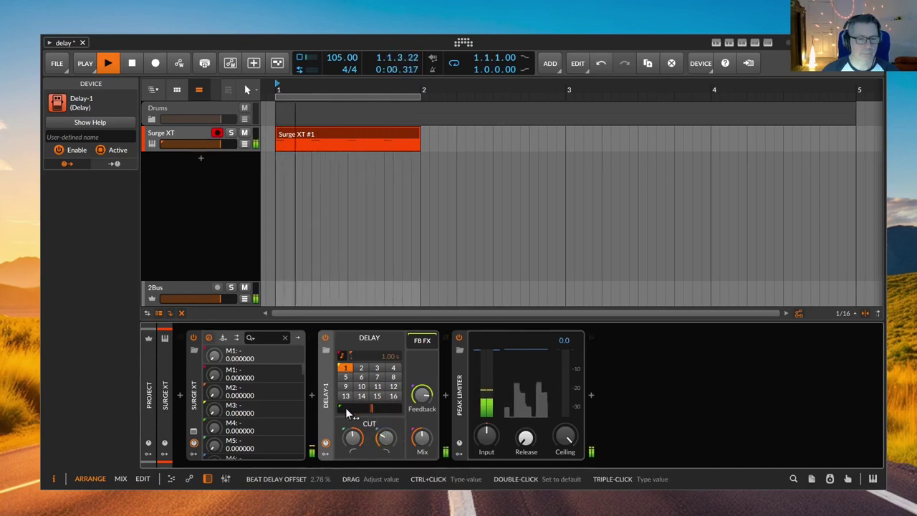
pyautogui.moveTo(369, 406); pyautogui.dragTo(392, 406)
pyautogui.doubleClick(385, 407)
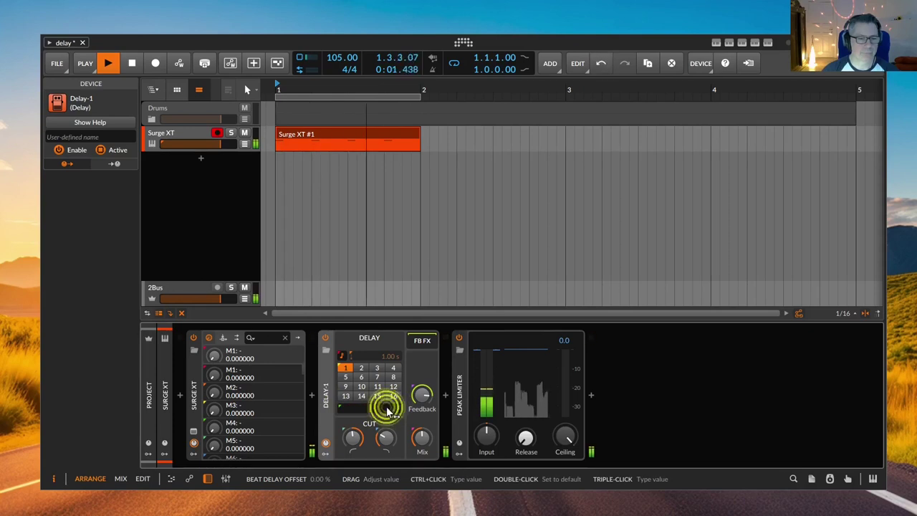
pyautogui.click(377, 368)
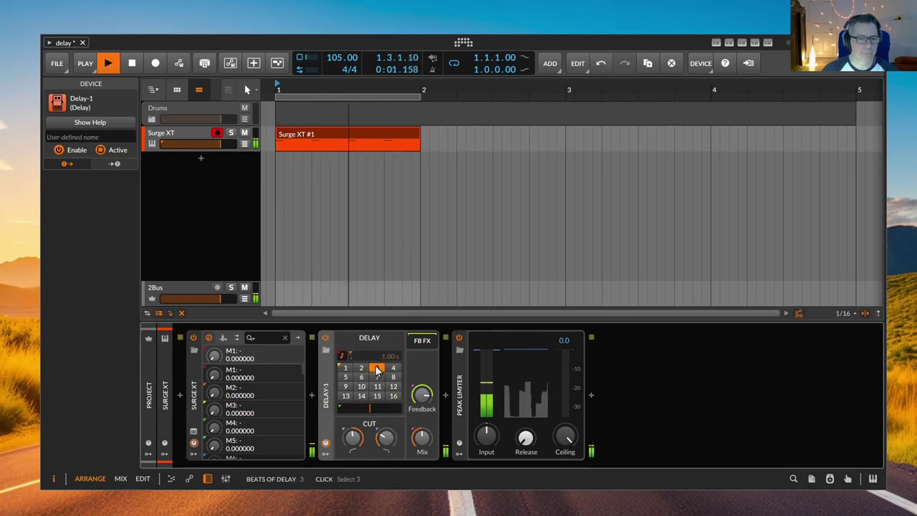
# Switch Delay-1 from 16th-note timing to a free delay time and set it to 142 ms.
pyautogui.click(342, 355)
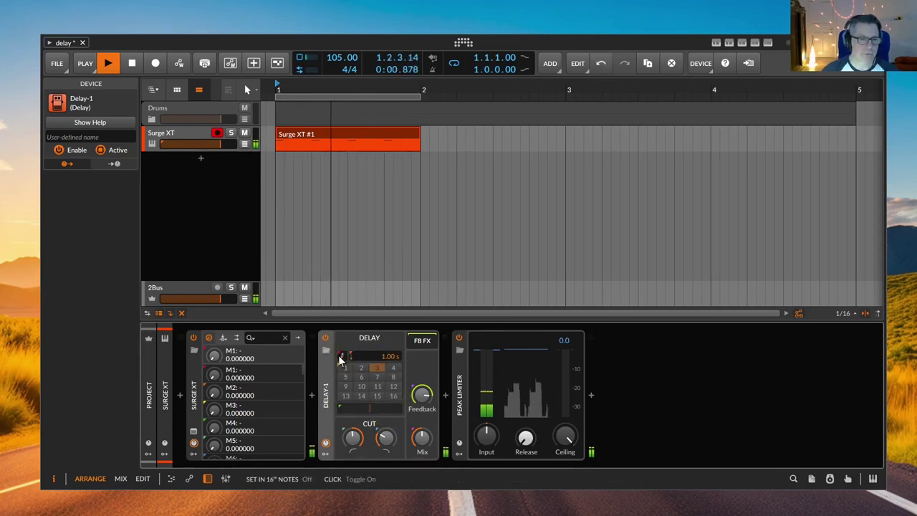
pyautogui.doubleClick(390, 356)
pyautogui.write('142')
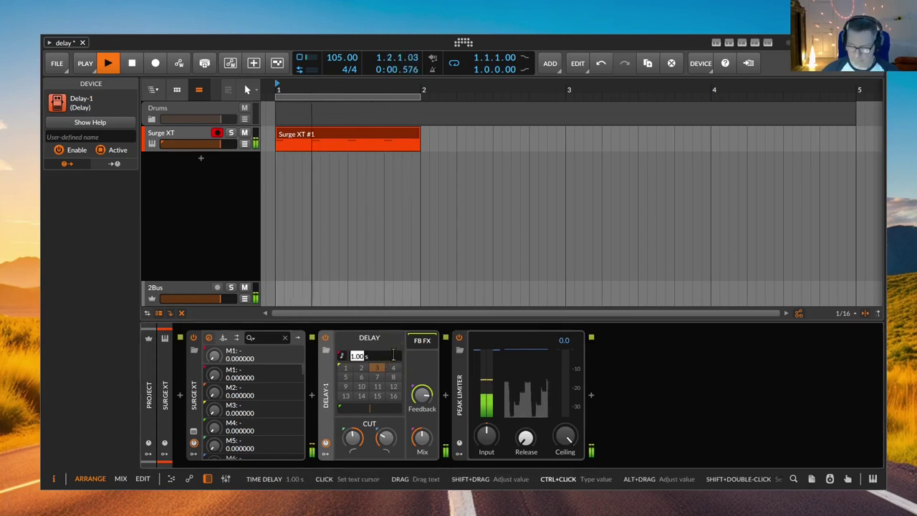
pyautogui.press('Return')
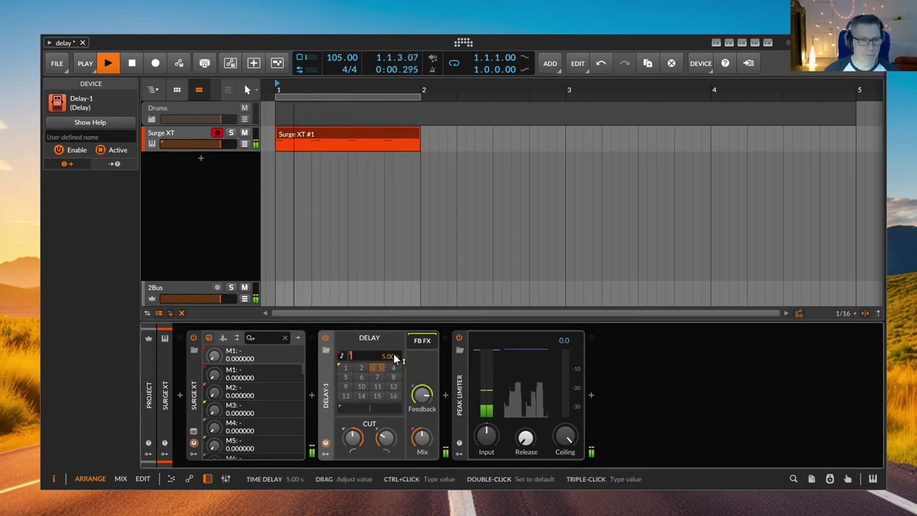
pyautogui.tripleClick(393, 356)
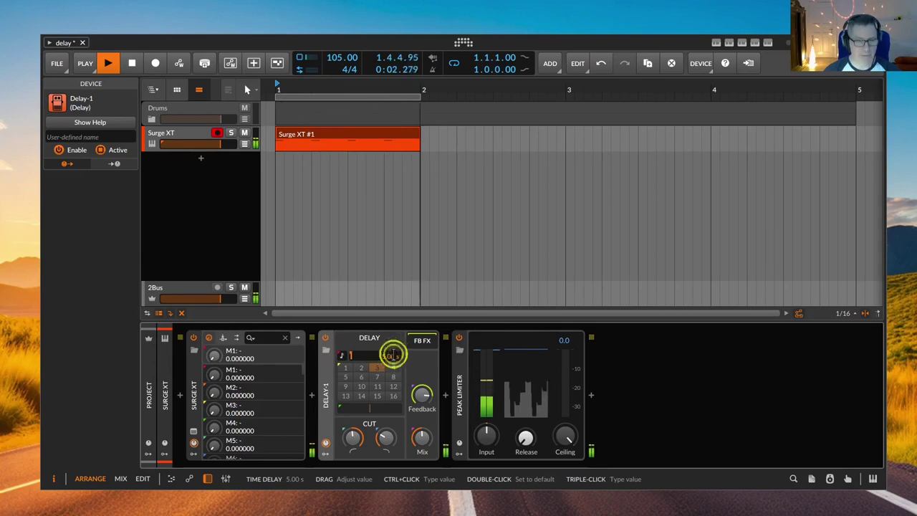
pyautogui.write('142 ms')
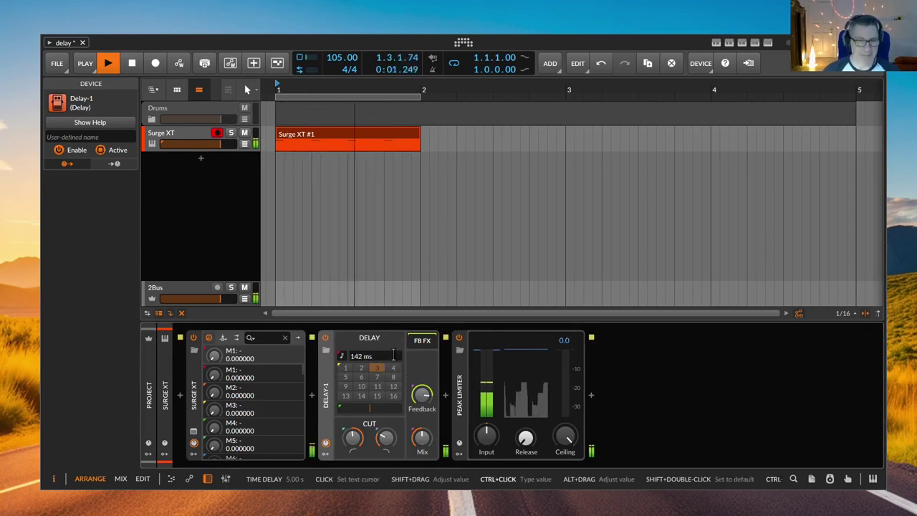
pyautogui.press('Return')
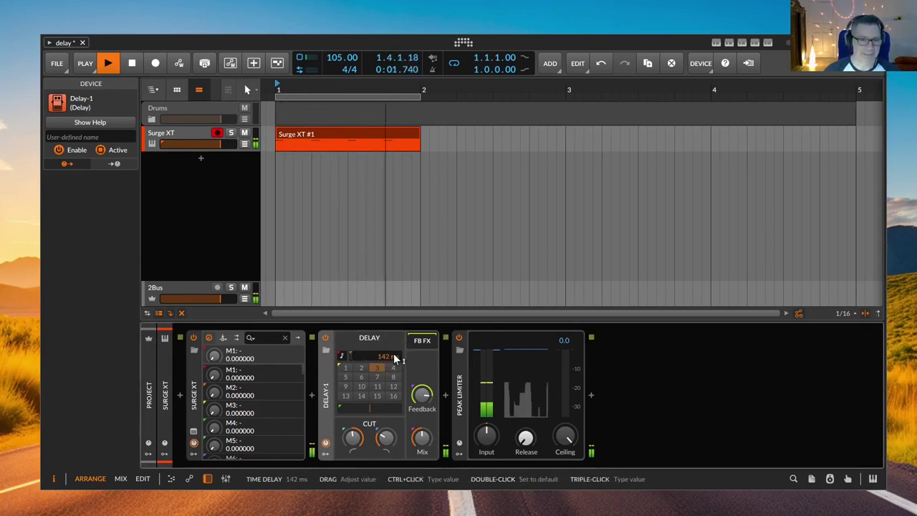
# Compare Delay-1's 16th-note timing with the free delay time and check the 1/8 note value in TimeCalc.
pyautogui.click(342, 356)
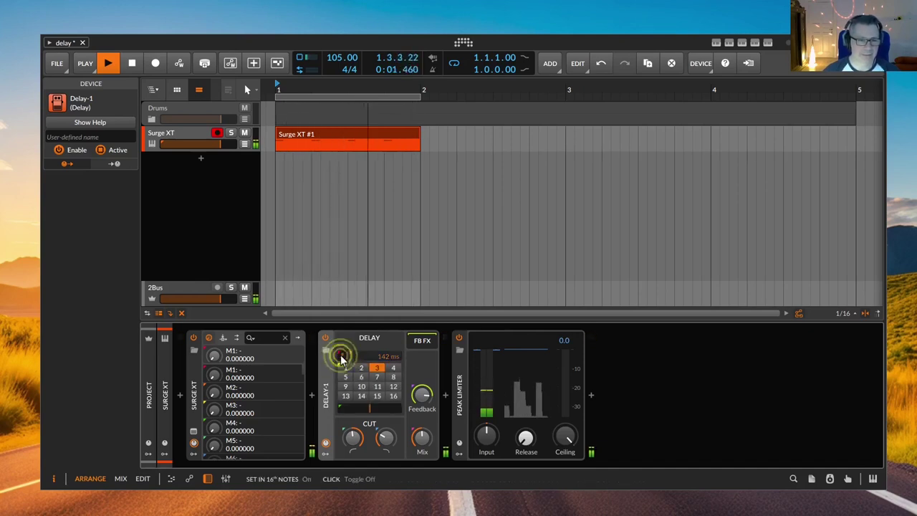
pyautogui.click(341, 357)
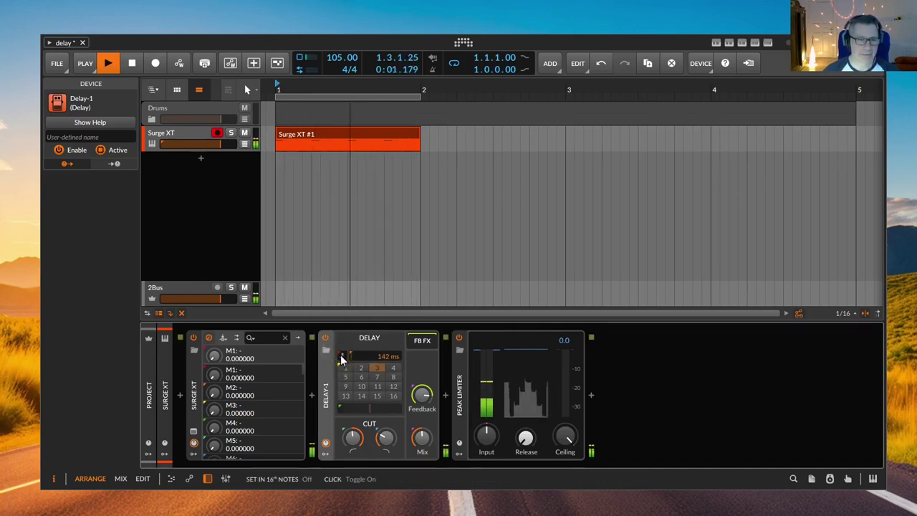
pyautogui.click(715, 42)
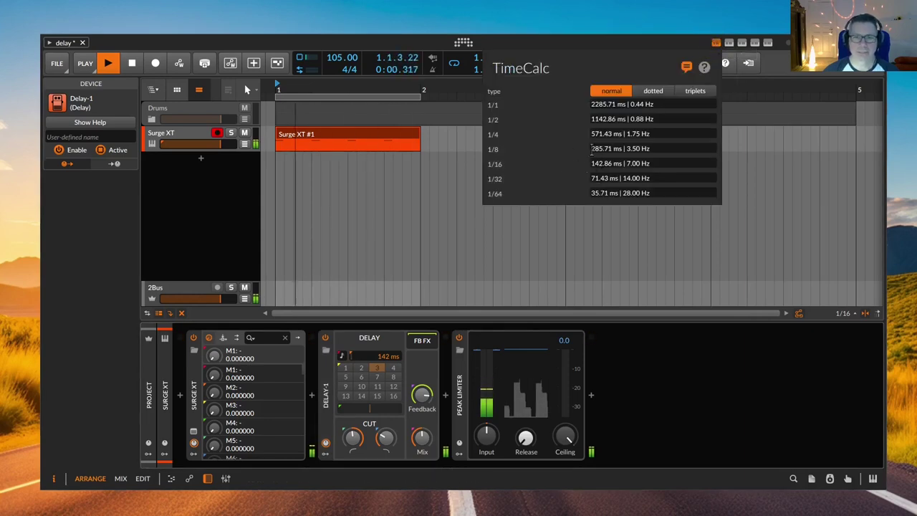
pyautogui.doubleClick(592, 148)
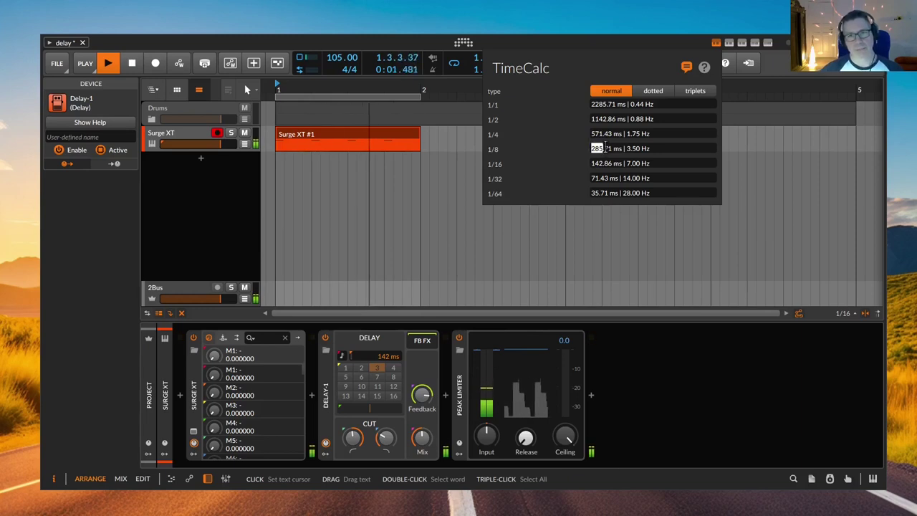
# Set Delay-1's free delay time to 427 ms.
pyautogui.click(375, 351)
pyautogui.doubleClick(378, 356)
pyautogui.write('427')
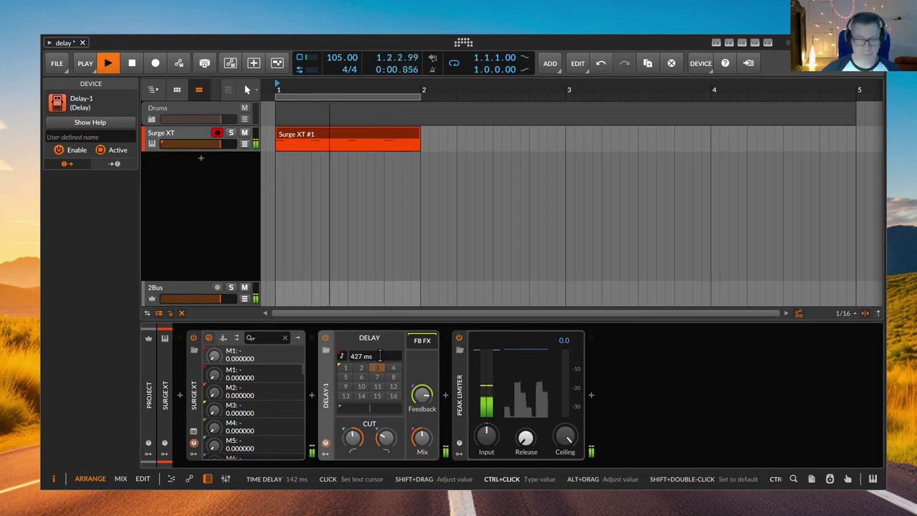
pyautogui.press('Return')
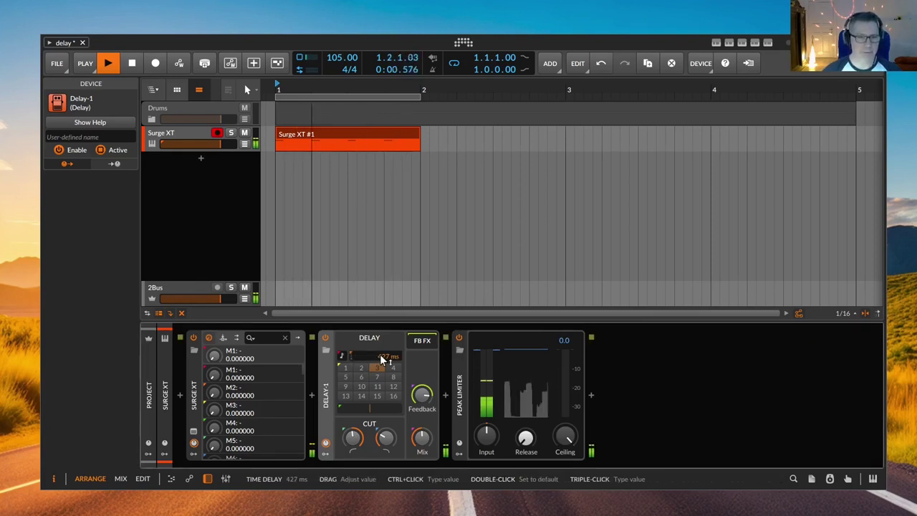
# Switch Delay-1 back and forth between 3-division note timing and the 427 ms delay time to compare them.
pyautogui.click(344, 357)
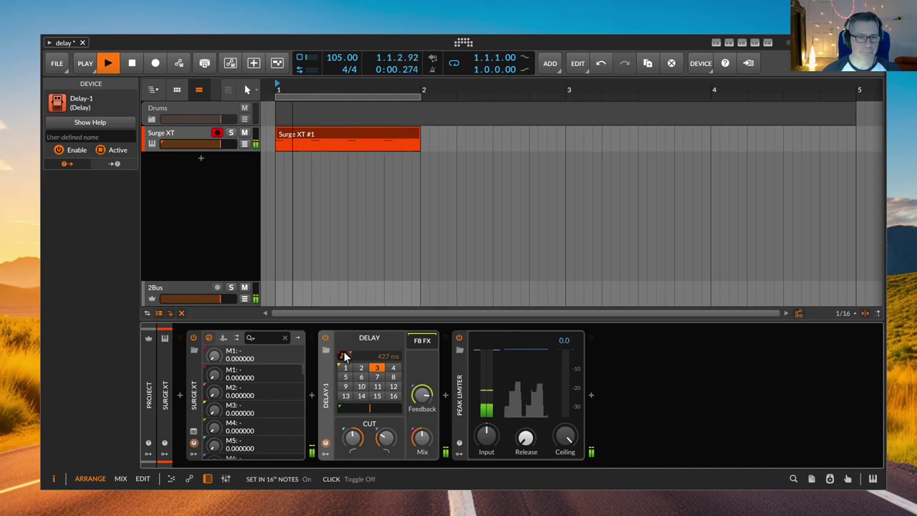
pyautogui.click(344, 357)
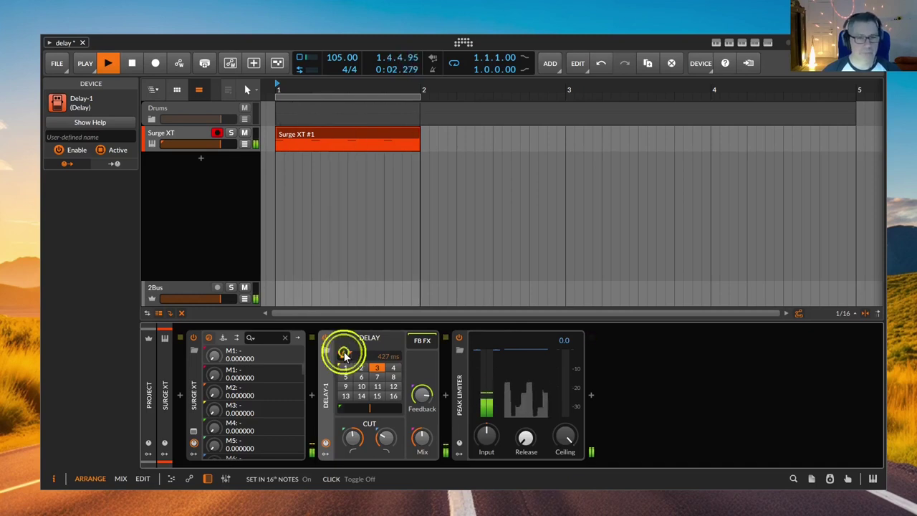
pyautogui.click(344, 357)
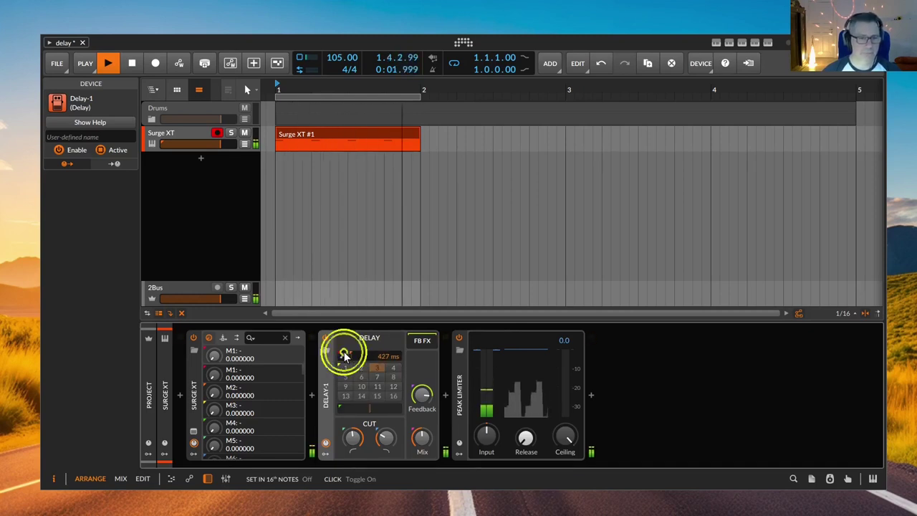
pyautogui.click(345, 357)
# Sweep Delay-1's free delay time during playback and leave it at 325 ms.
pyautogui.moveTo(387, 358); pyautogui.dragTo(387, 336)
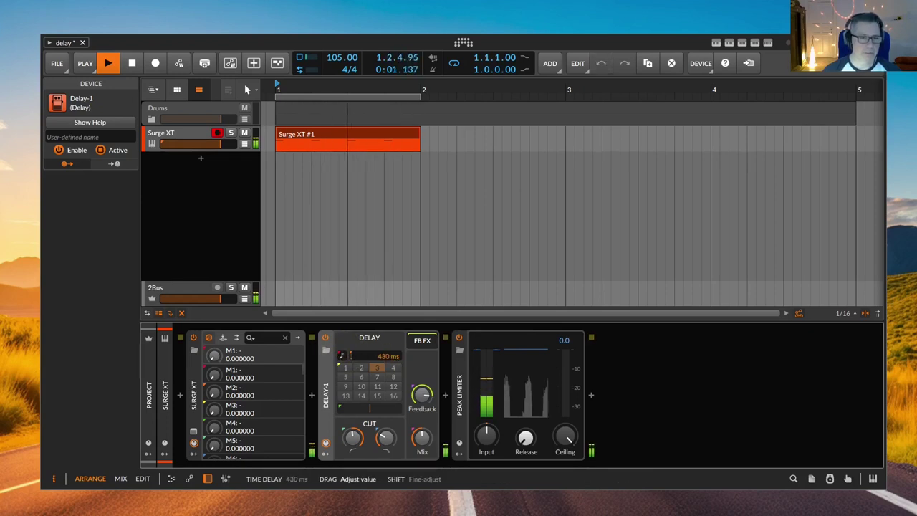
pyautogui.moveTo(386, 351); pyautogui.dragTo(387, 362)
pyautogui.rightClick(387, 356)
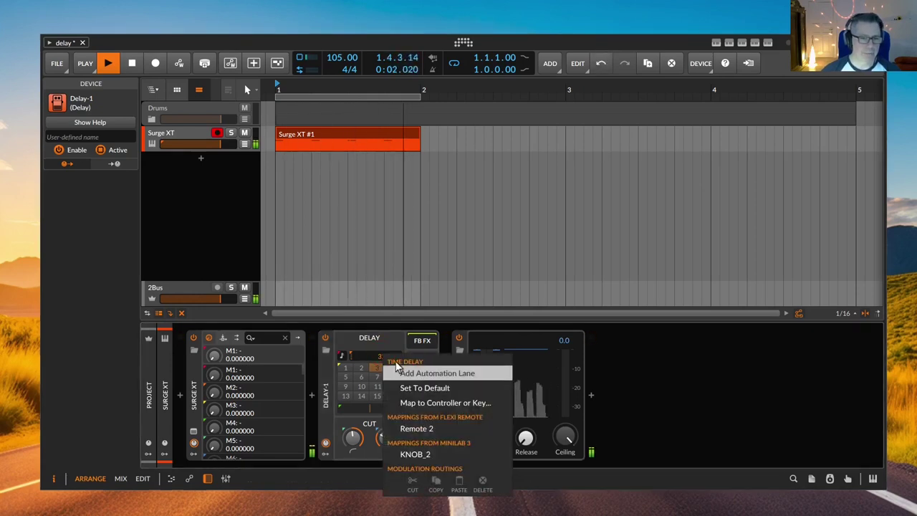
pyautogui.click(352, 340)
# Show Delay-1's modulator slots and add an LFO modulator to the first slot.
pyautogui.click(325, 454)
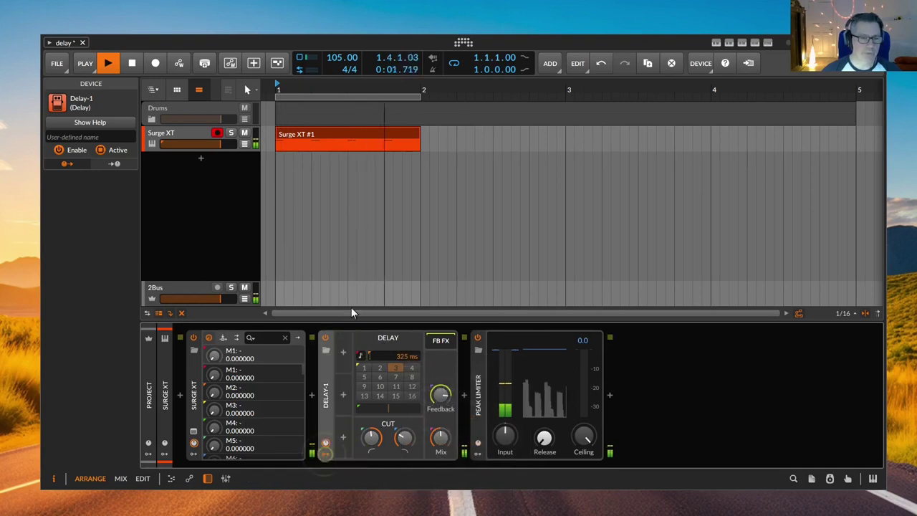
pyautogui.click(343, 353)
pyautogui.write('da')
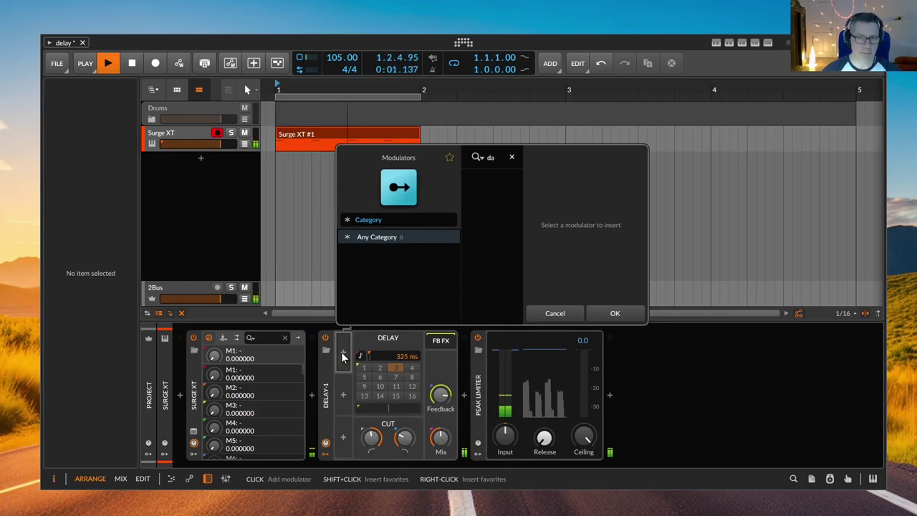
pyautogui.press('BackSpace')
pyautogui.press('BackSpace')
pyautogui.write('lfo')
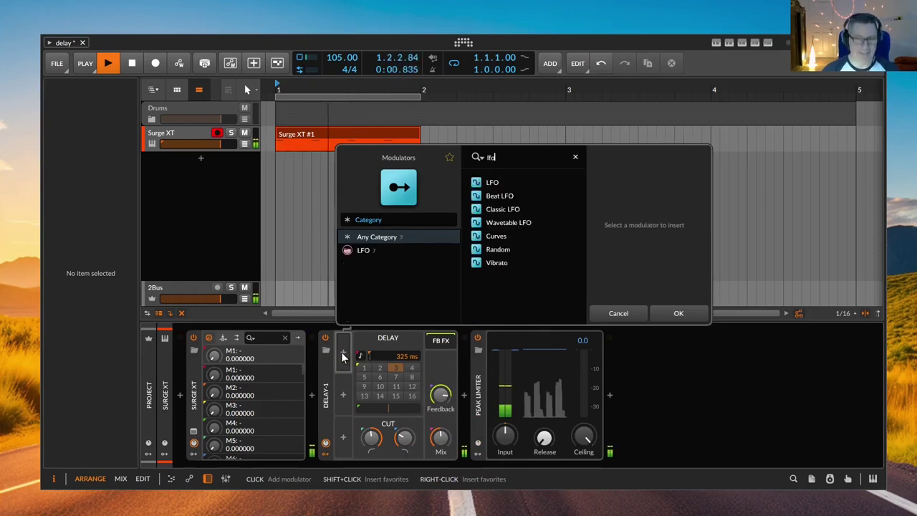
pyautogui.press('Return')
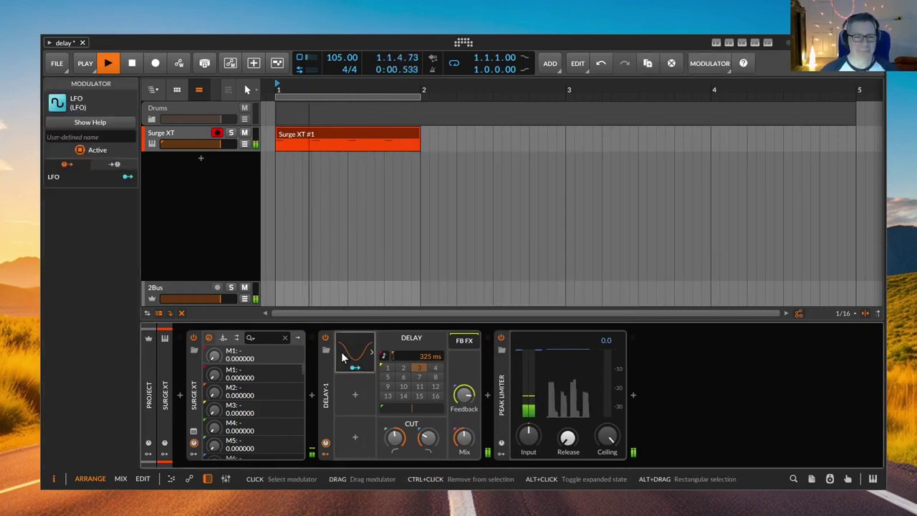
# Map the LFO to Delay-1's delay time with an amount of 0.089 and slow its rate to 0.13 Hz.
pyautogui.click(355, 353)
pyautogui.click(355, 368)
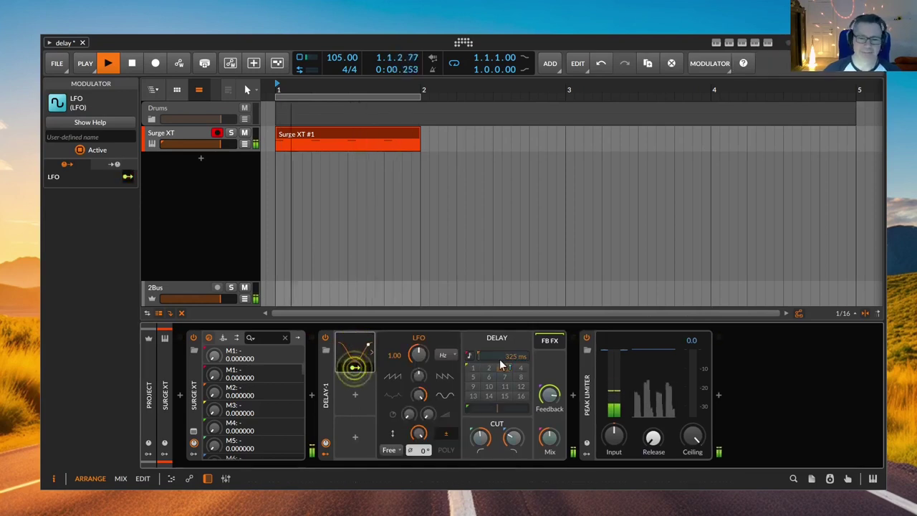
pyautogui.moveTo(509, 358); pyautogui.dragTo(500, 360)
pyautogui.moveTo(424, 358); pyautogui.dragTo(424, 362)
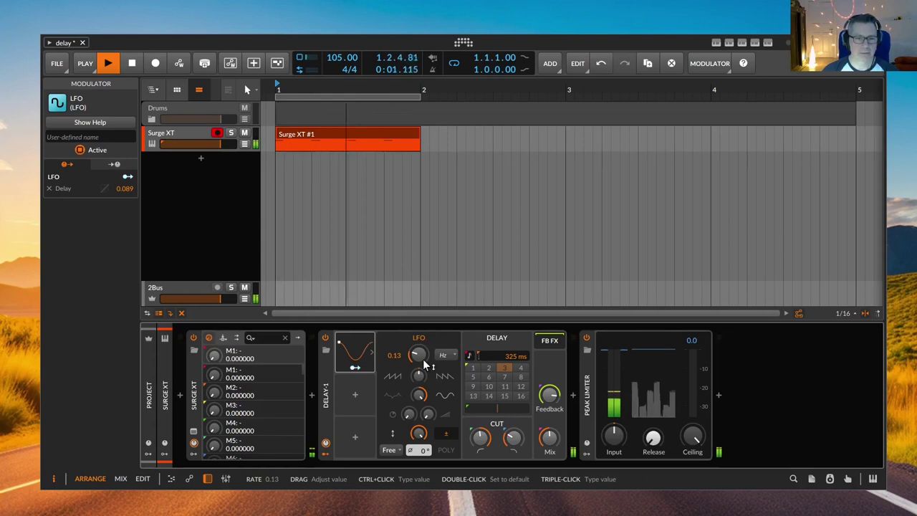
# Delete the LFO modulator from Delay-1 and hide the device's modulator slots.
pyautogui.rightClick(353, 349)
pyautogui.click(481, 382)
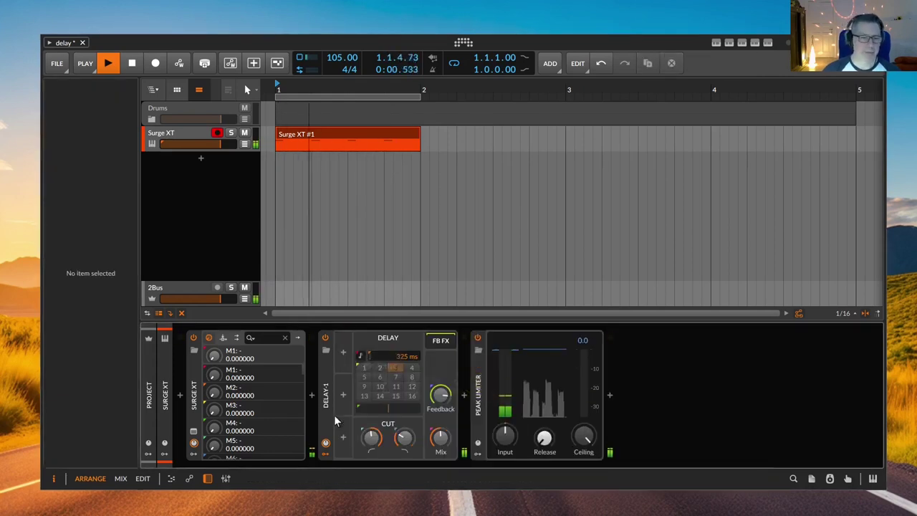
pyautogui.click(323, 447)
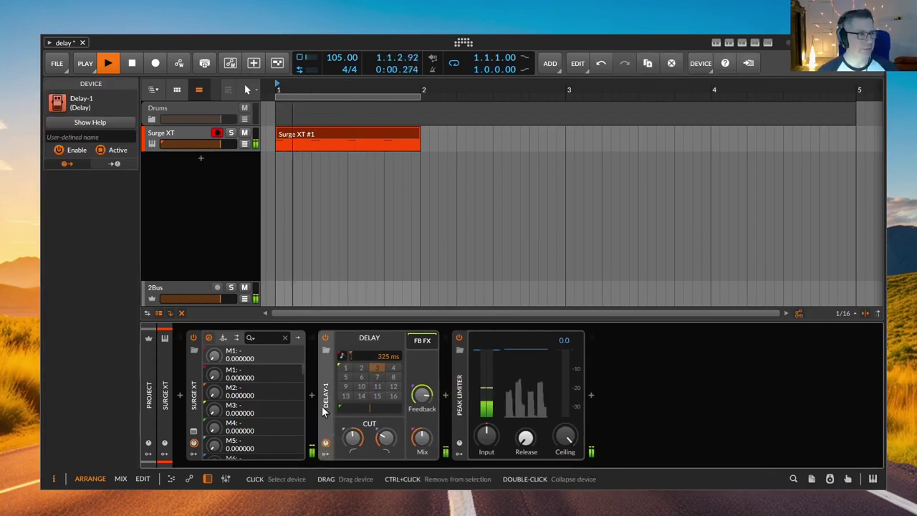
# Lower Delay-1's feedback and set its high cut frequency to about 1.3 kHz.
pyautogui.moveTo(429, 393); pyautogui.dragTo(386, 412)
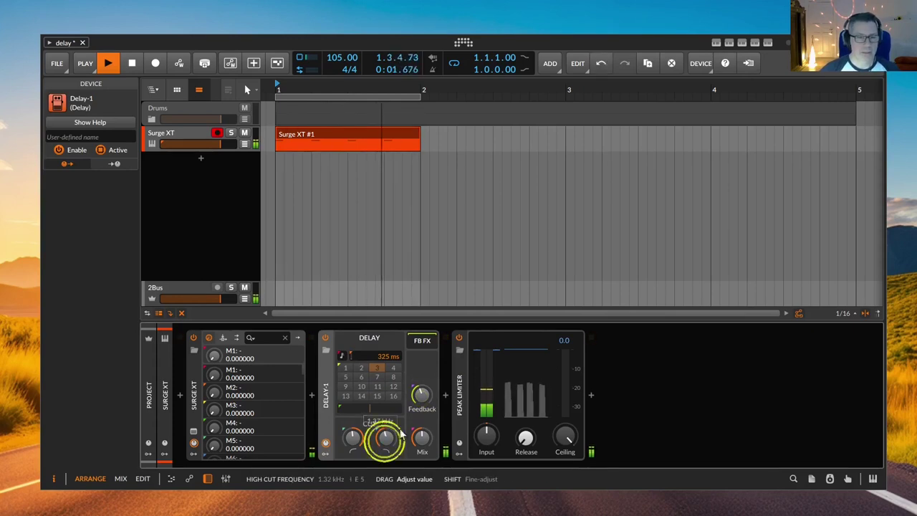
# Insert a Pitch Shifter device into Delay-1's feedback FX chain.
pyautogui.click(444, 401)
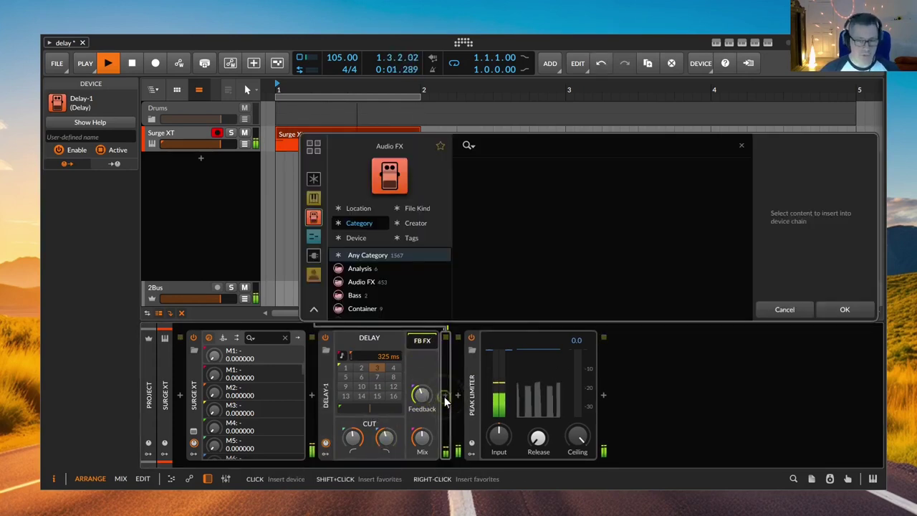
pyautogui.write('pit')
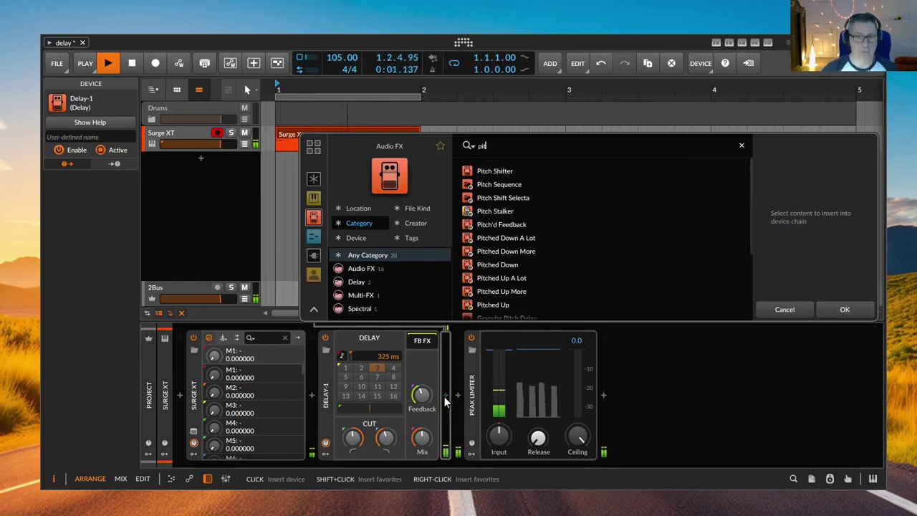
pyautogui.press('Down')
pyautogui.press('Return')
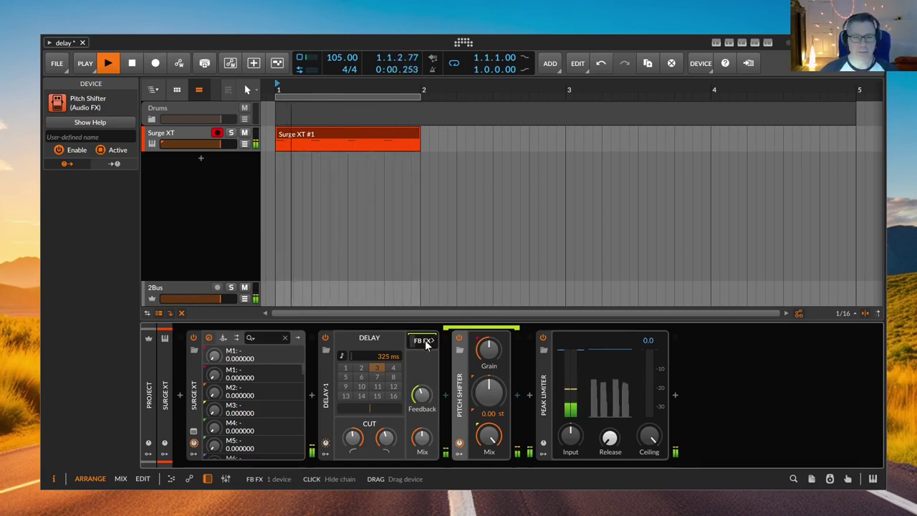
# Set the Pitch Shifter to 0.86 semitones and raise Delay-1's feedback to about -9.4 dB.
pyautogui.moveTo(487, 397)
pyautogui.mouseDown()
pyautogui.moveTo(487, 383)
pyautogui.moveTo(487, 408)
pyautogui.mouseUp()
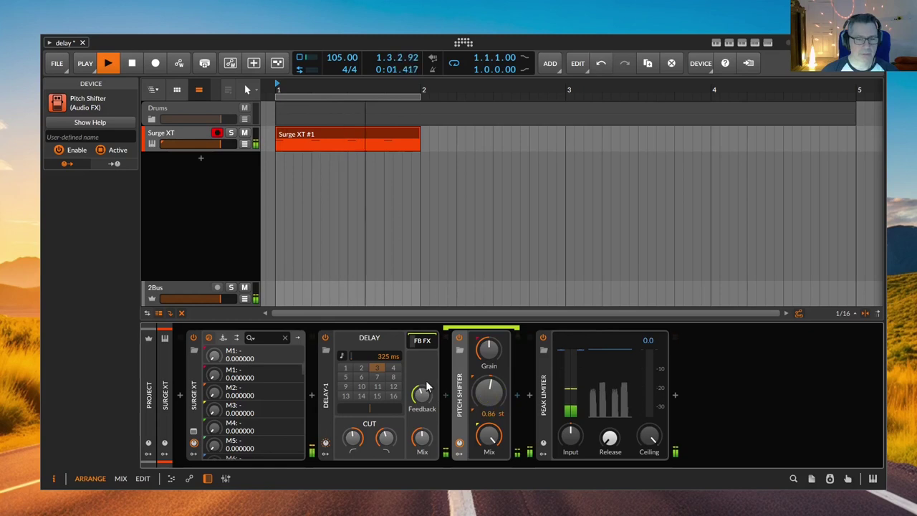
pyautogui.moveTo(425, 398); pyautogui.dragTo(426, 388)
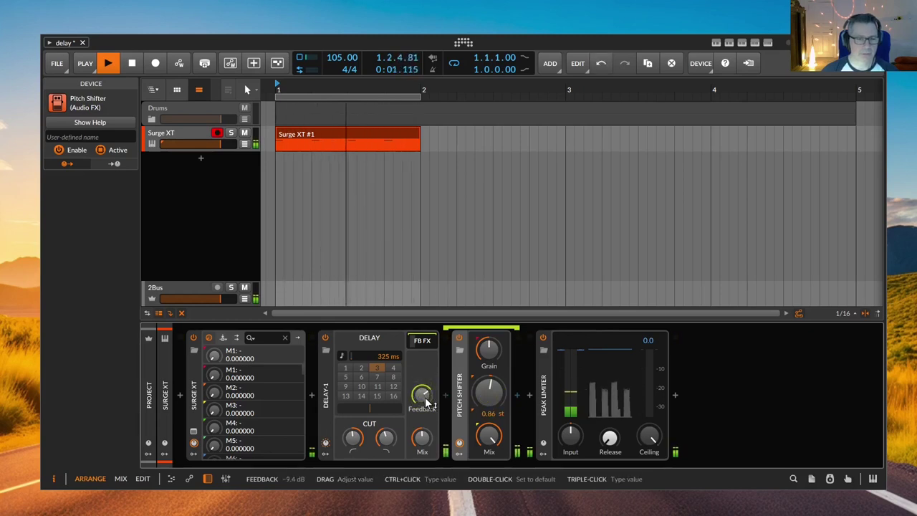
# Audition the Delay-1 feedback with its high cut fully open and its low cut lowered, keeping the delay at 3 beats.
pyautogui.click(422, 394)
pyautogui.moveTo(385, 437); pyautogui.dragTo(384, 435)
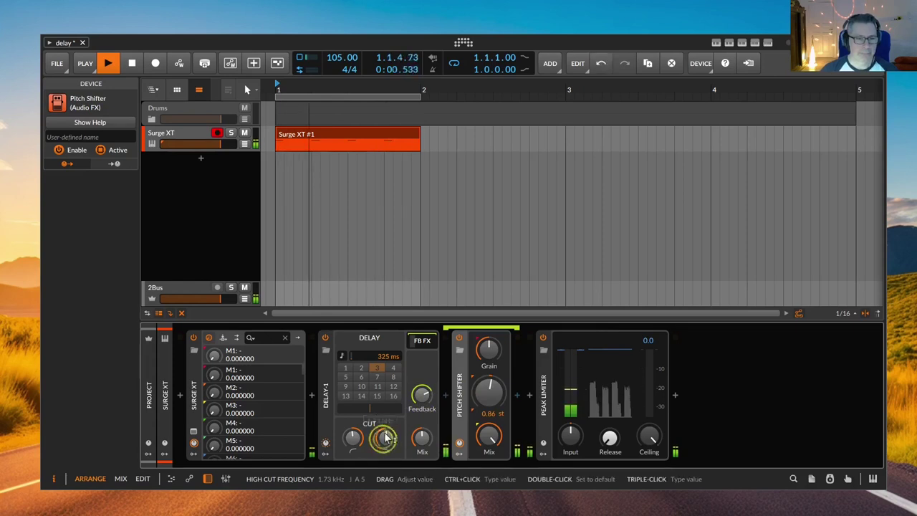
pyautogui.click(343, 355)
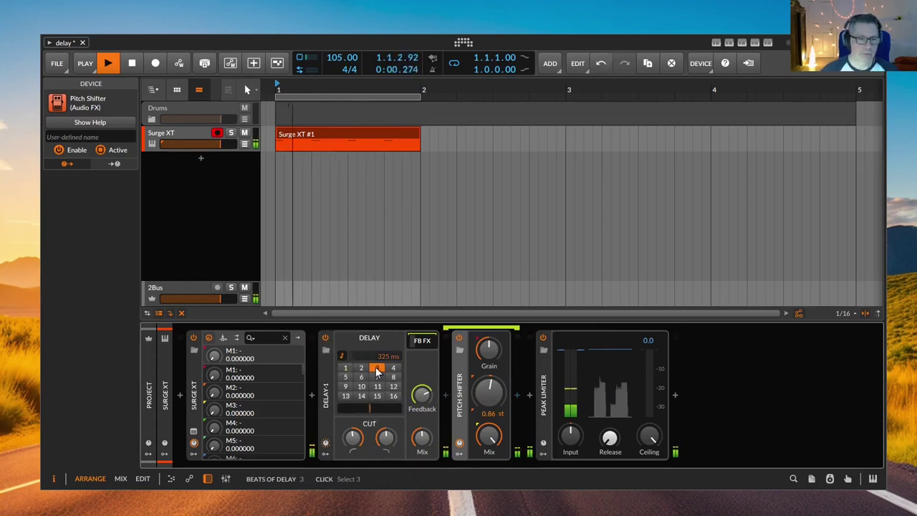
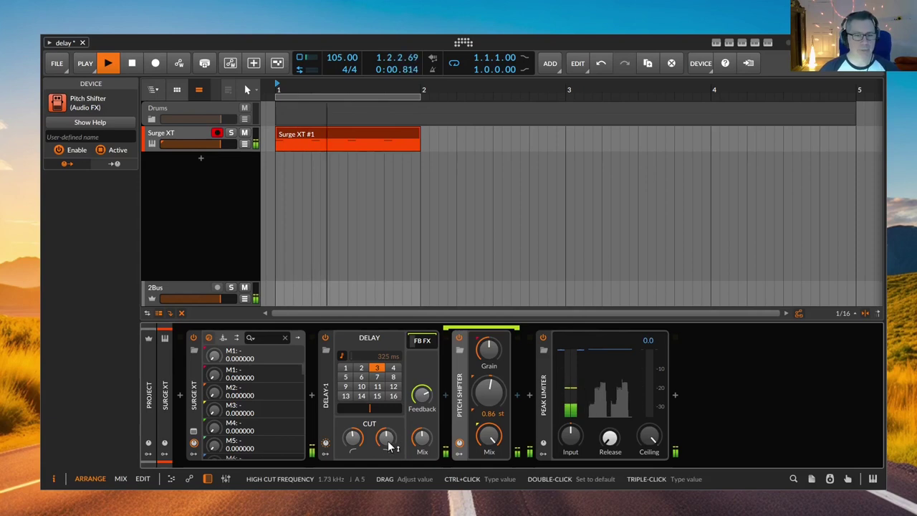
pyautogui.moveTo(387, 444); pyautogui.dragTo(387, 367)
pyautogui.moveTo(423, 393)
pyautogui.mouseDown()
pyautogui.moveTo(422, 375)
pyautogui.moveTo(422, 408)
pyautogui.moveTo(418, 399)
pyautogui.mouseUp()
pyautogui.moveTo(353, 439); pyautogui.dragTo(352, 459)
pyautogui.moveTo(422, 392); pyautogui.dragTo(422, 387)
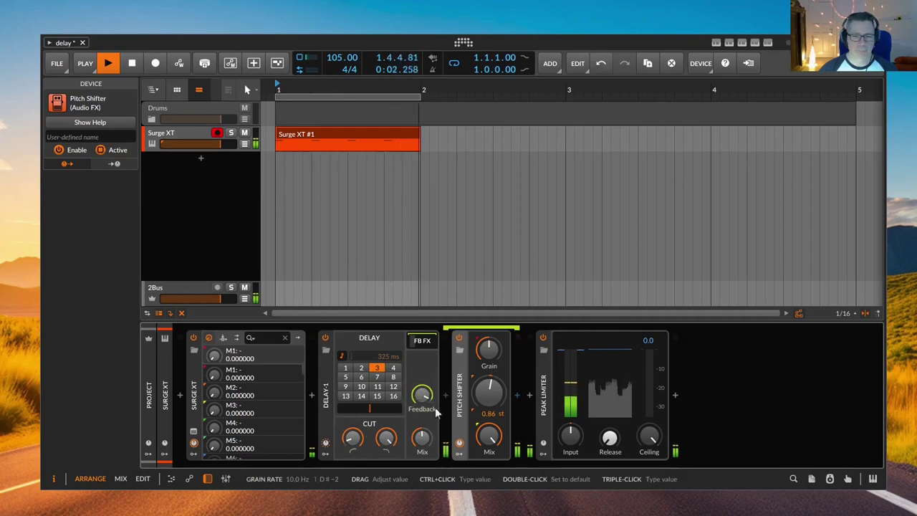
# Narrow the delay's cut filters and sweep its feedback from about -23.9 dB up to -0.6 dB.
pyautogui.moveTo(387, 435)
pyautogui.mouseDown()
pyautogui.moveTo(387, 465)
pyautogui.moveTo(385, 426)
pyautogui.mouseUp()
pyautogui.moveTo(421, 396); pyautogui.dragTo(387, 450)
pyautogui.moveTo(421, 399); pyautogui.dragTo(422, 392)
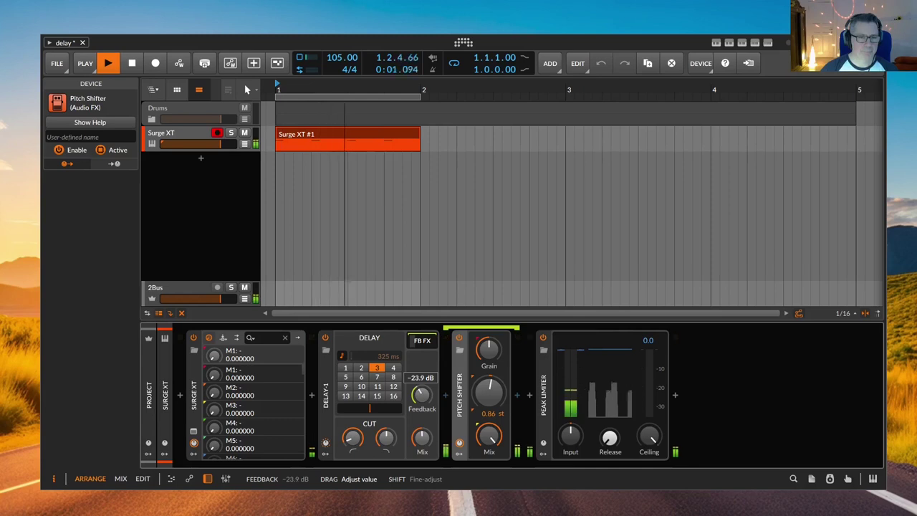
pyautogui.moveTo(421, 392); pyautogui.dragTo(421, 389)
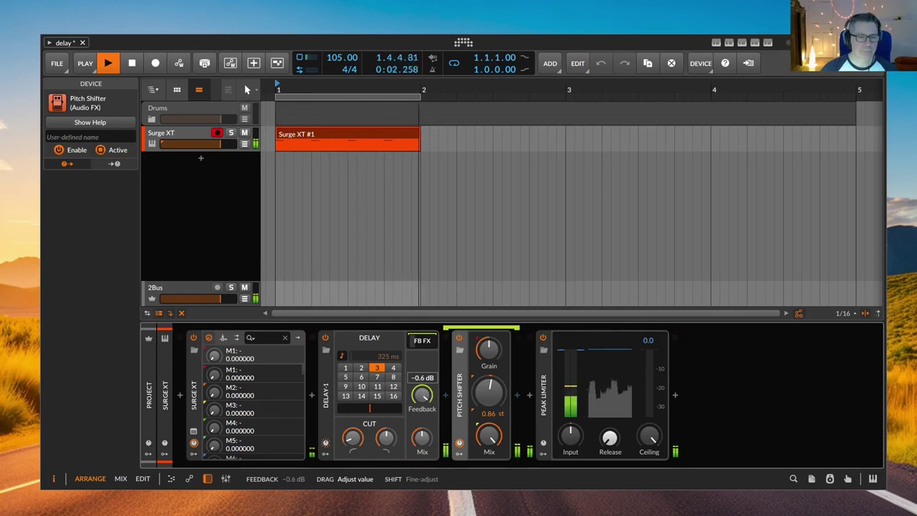
pyautogui.moveTo(384, 437); pyautogui.dragTo(354, 429)
# Insert an EQ+ device before the Peak Limiter, dismiss the accidental instrument insertion, and reselect the Surge XT track.
pyautogui.click(529, 398)
pyautogui.write('eq')
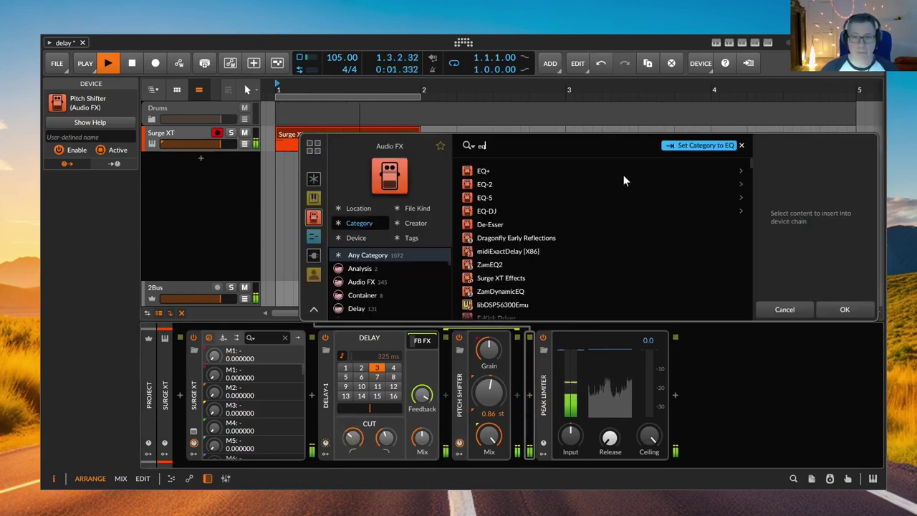
pyautogui.click(527, 171)
pyautogui.doubleClick(529, 170)
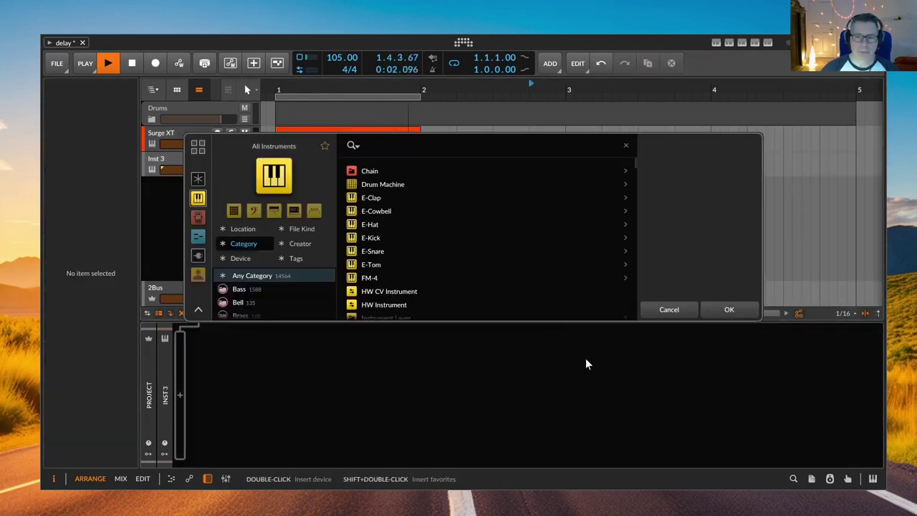
pyautogui.click(675, 310)
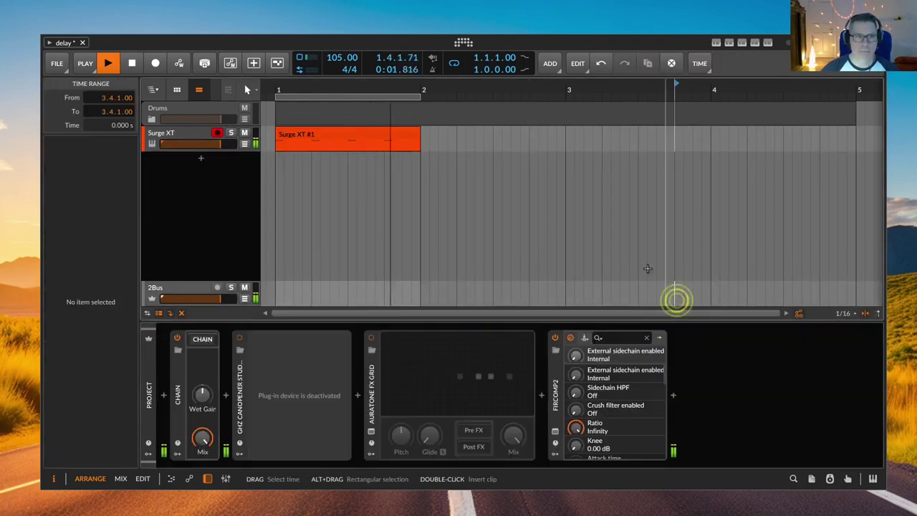
pyautogui.click(179, 131)
# Try the delay's low cut at its minimum, then raise it again and readjust the high cut and feedback.
pyautogui.moveTo(353, 438)
pyautogui.mouseDown()
pyautogui.moveTo(353, 475)
pyautogui.moveTo(354, 459)
pyautogui.moveTo(387, 442)
pyautogui.moveTo(353, 442)
pyautogui.moveTo(388, 440)
pyautogui.moveTo(353, 438)
pyautogui.mouseUp()
pyautogui.moveTo(387, 438)
pyautogui.doubleClick(356, 435)
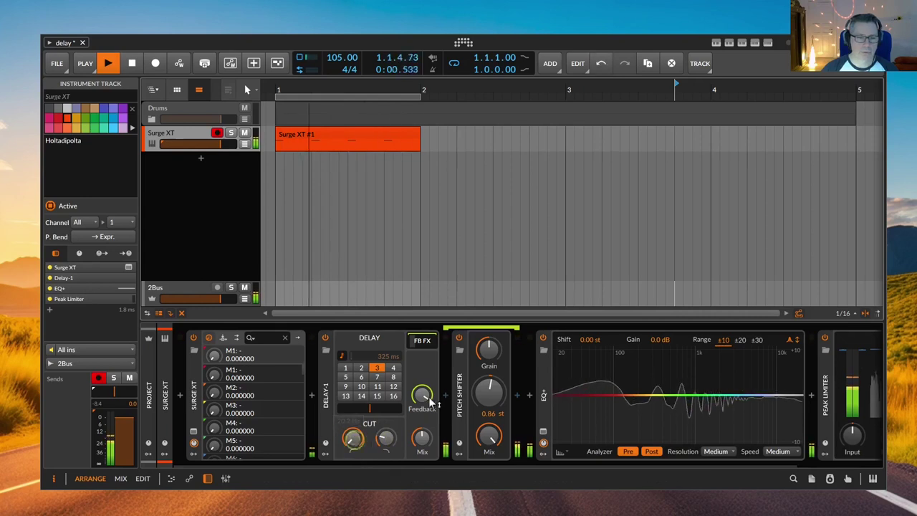
pyautogui.moveTo(421, 394); pyautogui.dragTo(422, 395)
pyautogui.moveTo(353, 438); pyautogui.dragTo(414, 366)
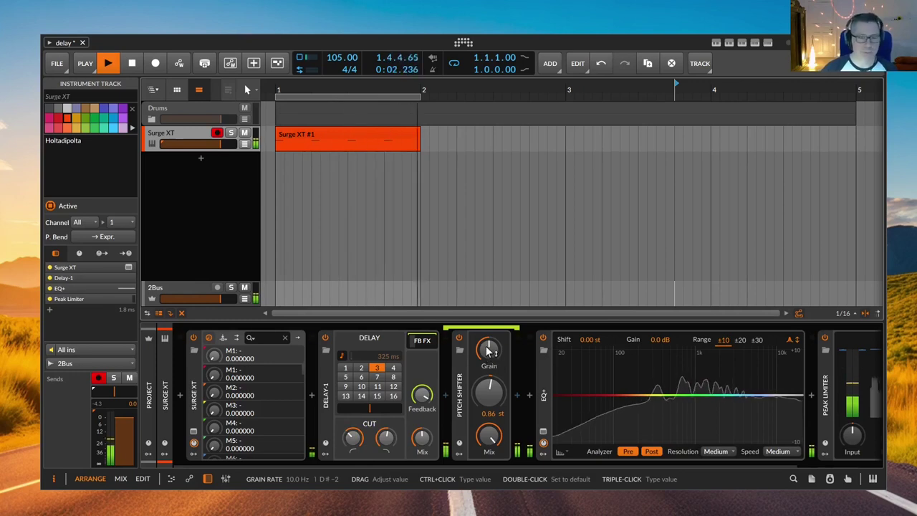
# Sweep the Pitch Shifter's grain rate between about 1.5 Hz and 100 Hz to audition slow and fast grains.
pyautogui.moveTo(487, 351); pyautogui.dragTo(487, 379)
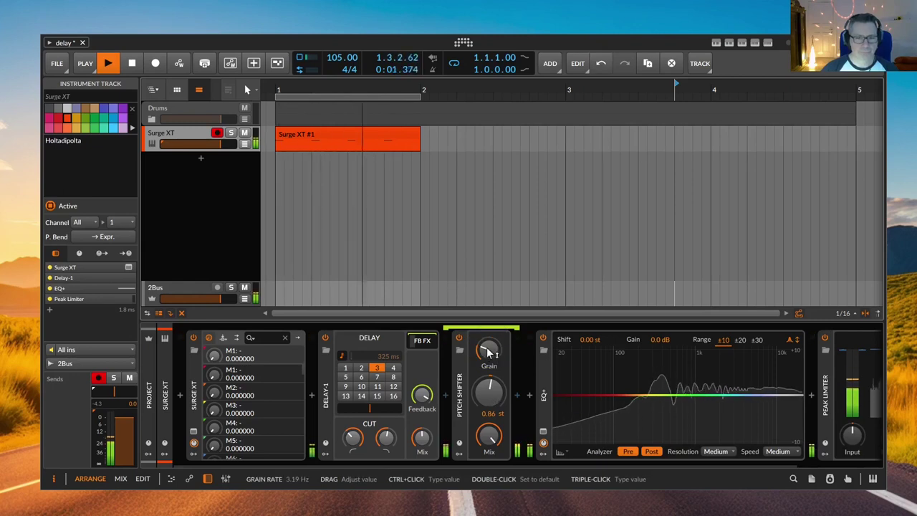
pyautogui.moveTo(487, 354); pyautogui.dragTo(487, 354)
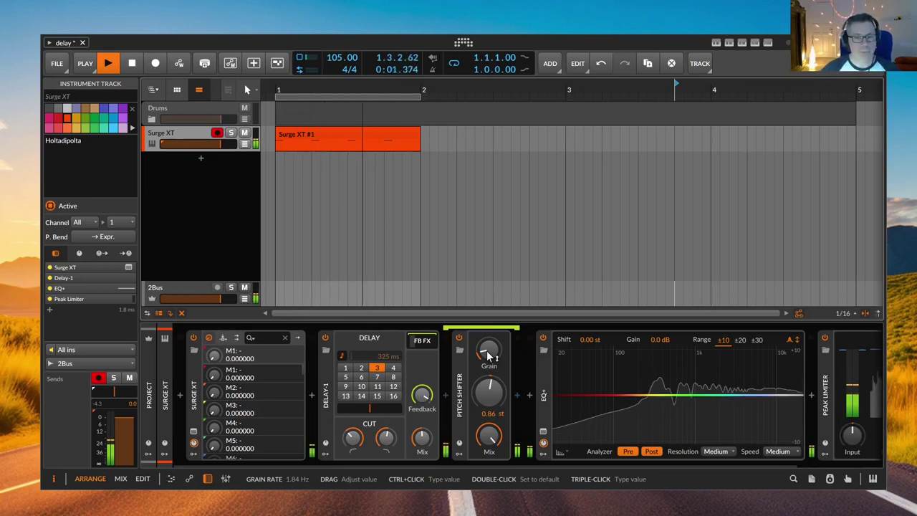
pyautogui.moveTo(489, 356); pyautogui.dragTo(489, 350)
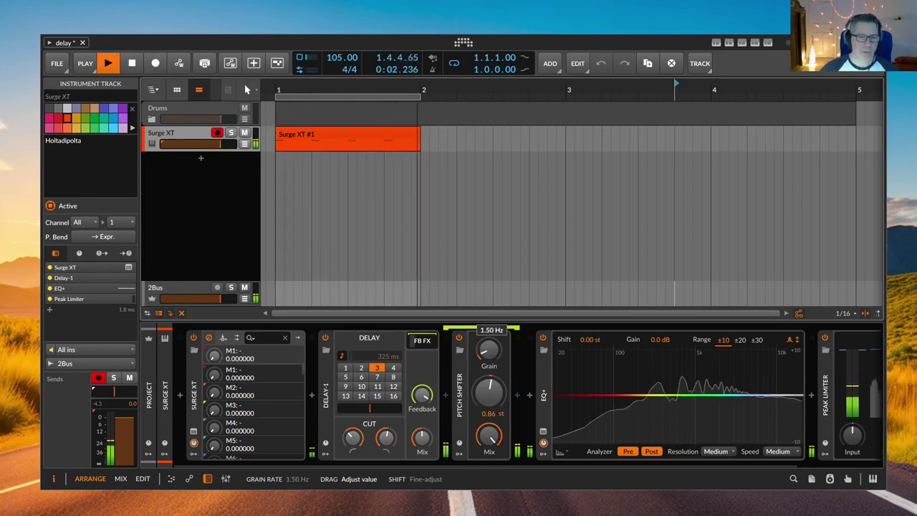
pyautogui.moveTo(488, 356); pyautogui.dragTo(488, 356)
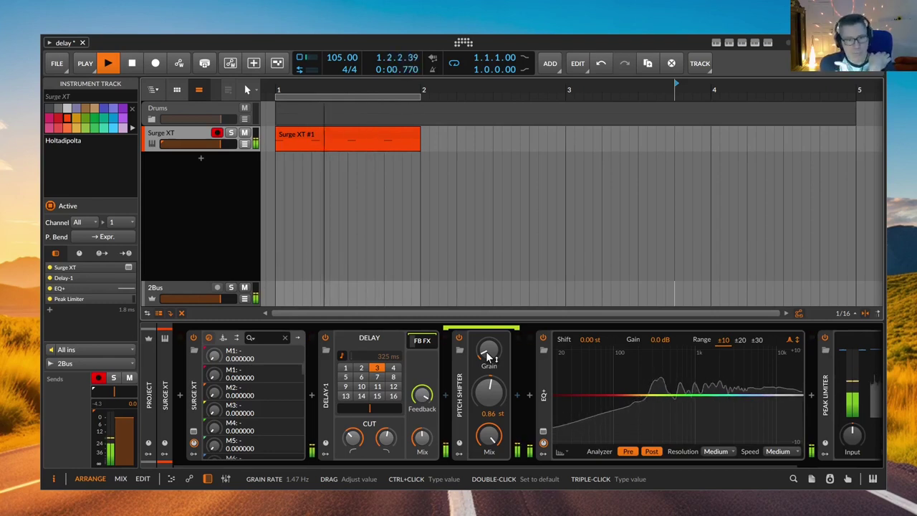
pyautogui.moveTo(486, 356)
pyautogui.mouseDown()
pyautogui.moveTo(486, 308)
pyautogui.moveTo(487, 360)
pyautogui.mouseUp()
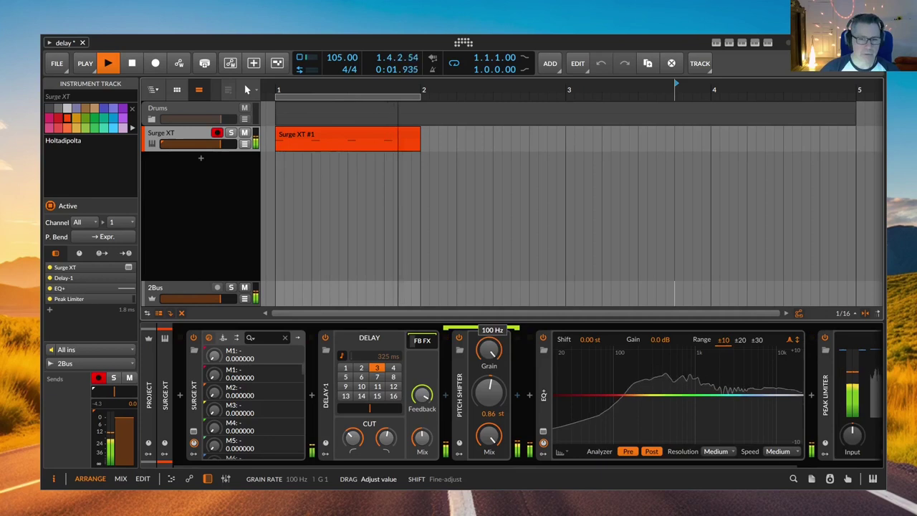
pyautogui.moveTo(488, 360)
pyautogui.mouseDown()
pyautogui.moveTo(488, 308)
pyautogui.moveTo(491, 360)
pyautogui.mouseUp()
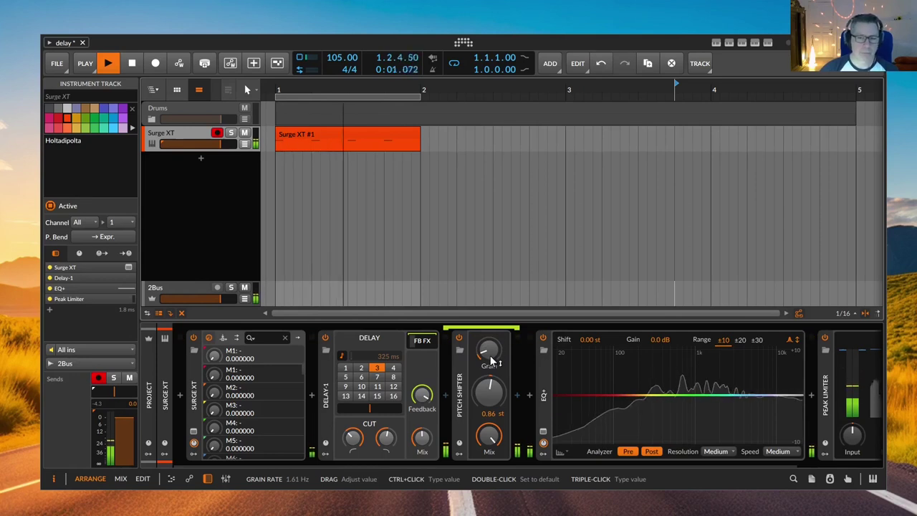
pyautogui.moveTo(493, 356); pyautogui.dragTo(492, 306)
# Lower the delay feedback slightly, and set the Pitch Shifter to +2.35 st with about 6.31 Hz grain rate and mix about halfway.
pyautogui.moveTo(426, 394); pyautogui.dragTo(426, 399)
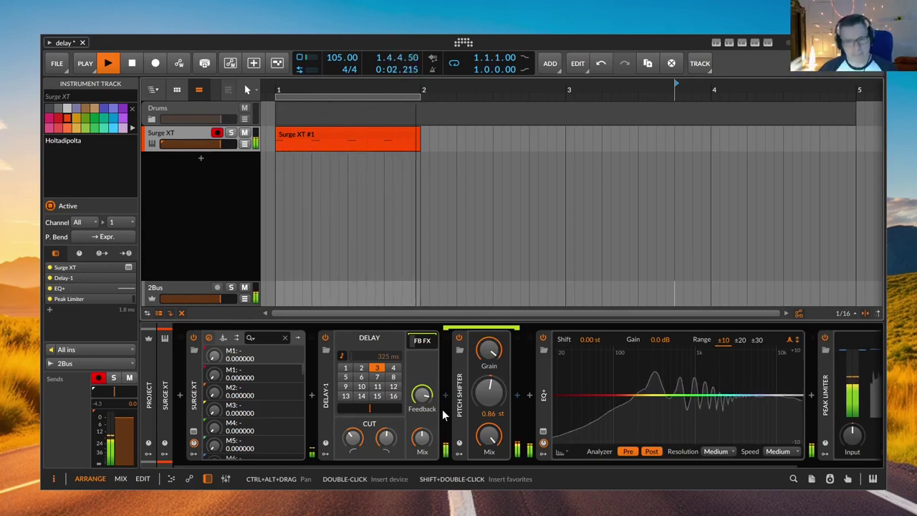
pyautogui.moveTo(488, 388); pyautogui.dragTo(488, 378)
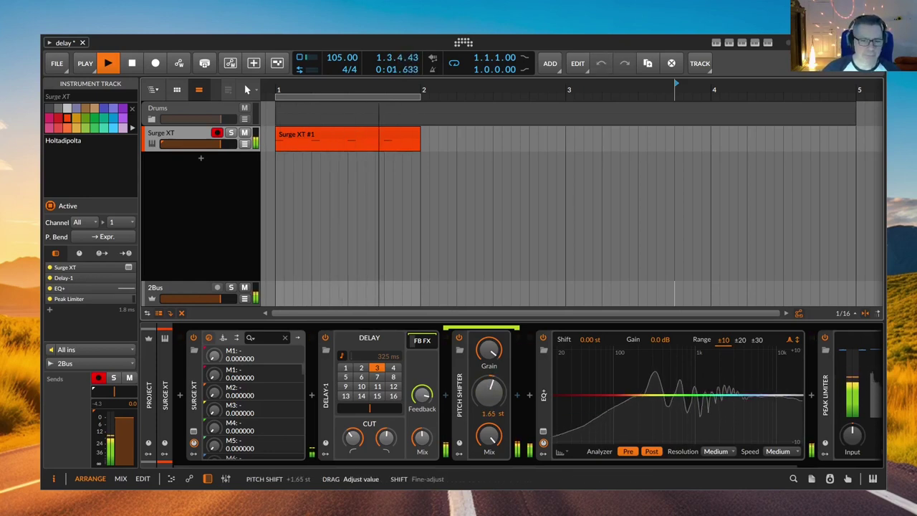
pyautogui.moveTo(488, 389); pyautogui.dragTo(489, 387)
pyautogui.moveTo(494, 354); pyautogui.dragTo(494, 363)
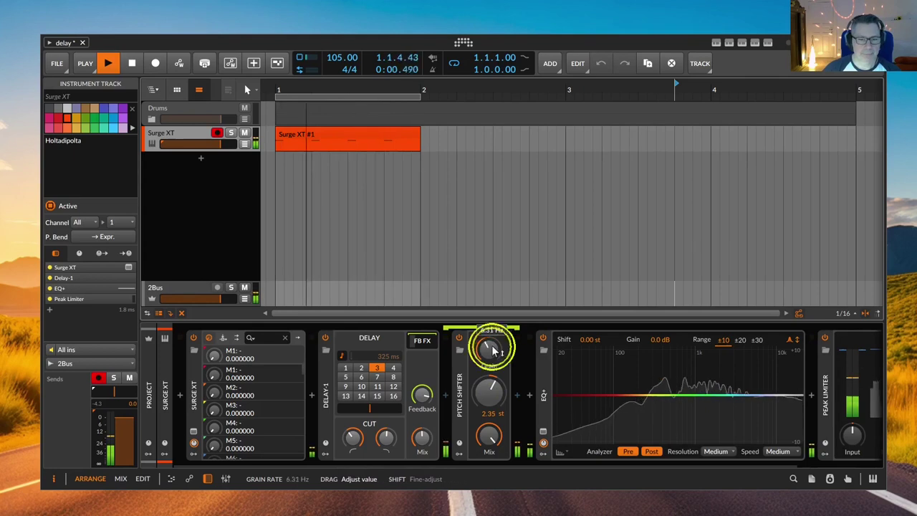
pyautogui.moveTo(489, 435); pyautogui.dragTo(489, 435)
# Fine-tune the delay's high cut, set its feedback to about -1.4 dB, and readjust the Pitch Shifter's grain rate by ear.
pyautogui.moveTo(385, 437); pyautogui.dragTo(384, 440)
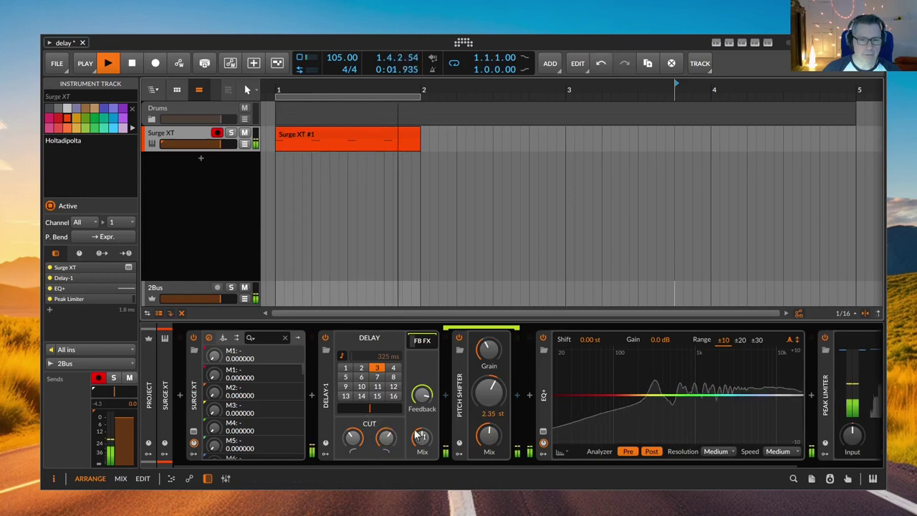
pyautogui.moveTo(488, 348); pyautogui.dragTo(488, 348)
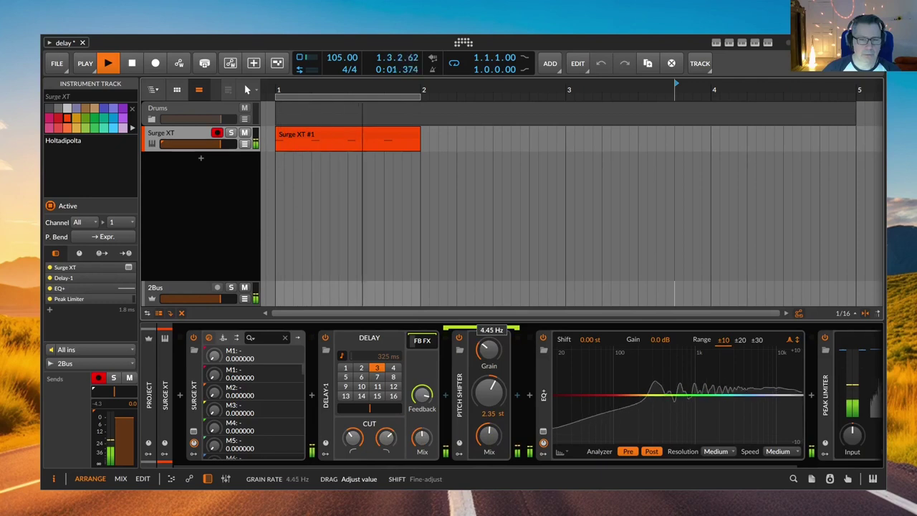
pyautogui.moveTo(489, 348); pyautogui.dragTo(488, 349)
pyautogui.moveTo(430, 396); pyautogui.dragTo(417, 404)
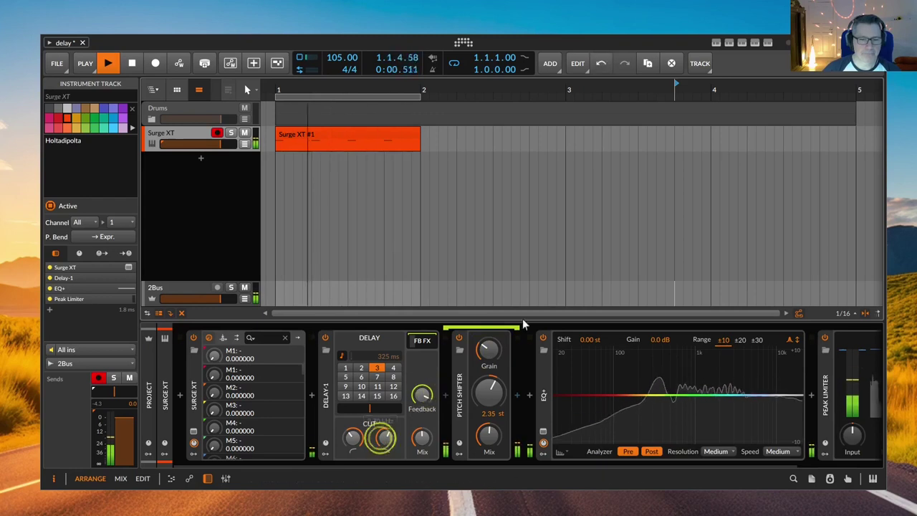
pyautogui.moveTo(422, 395); pyautogui.dragTo(422, 395)
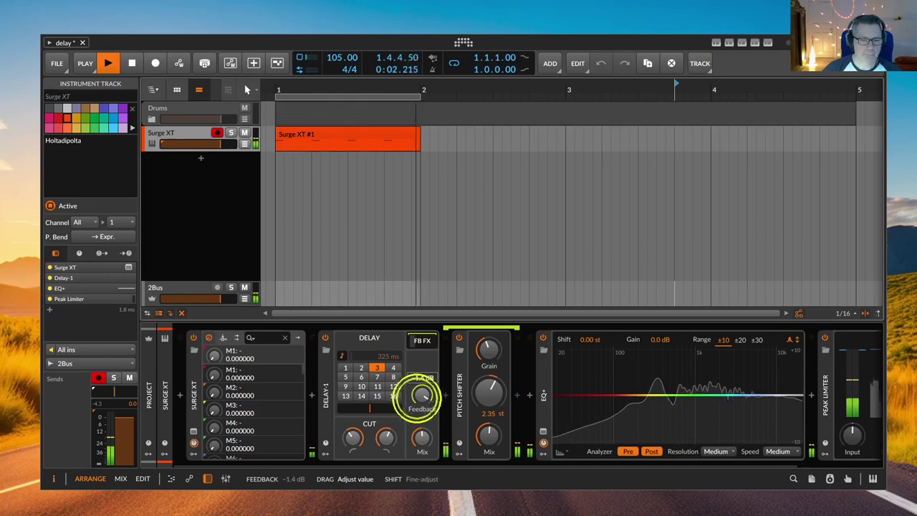
pyautogui.moveTo(488, 350); pyautogui.dragTo(487, 354)
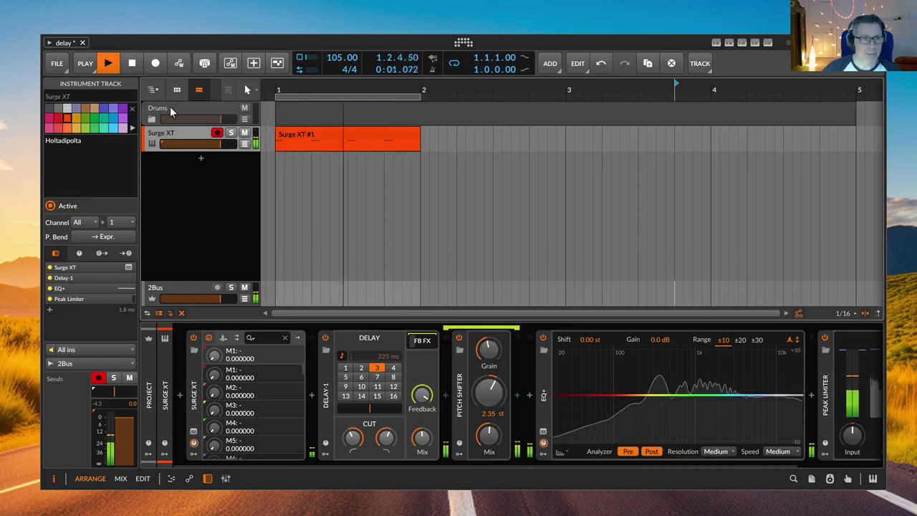
# Activate the Drums group track and set the Surge XT track's Pitch Shifter to +1.36 st.
pyautogui.click(170, 108)
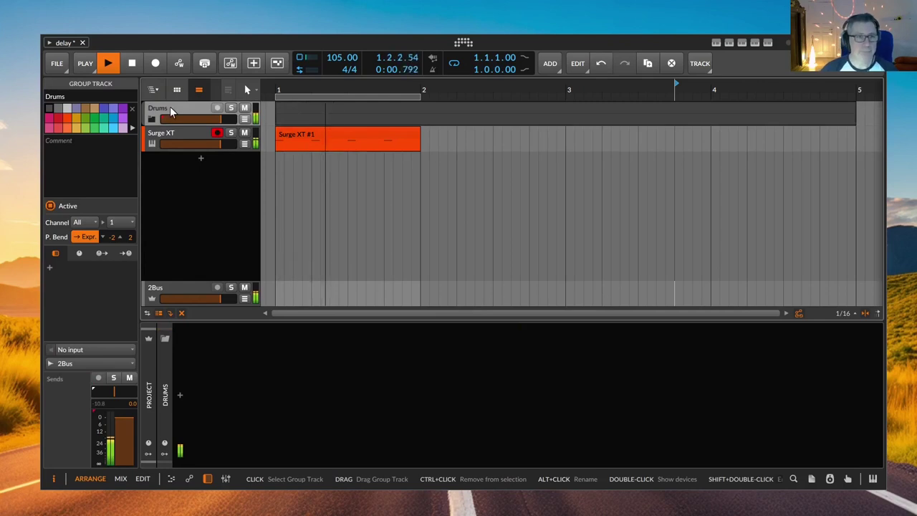
pyautogui.click(287, 132)
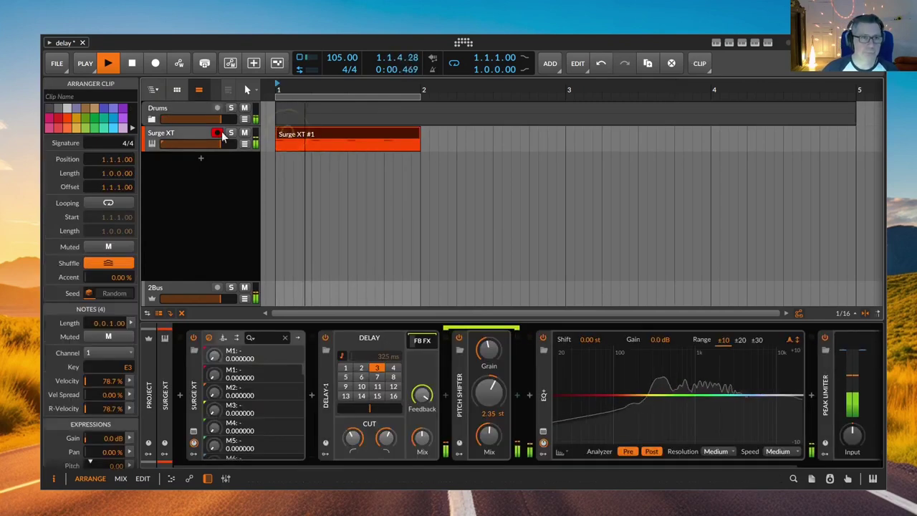
pyautogui.click(199, 133)
pyautogui.moveTo(490, 395); pyautogui.dragTo(490, 397)
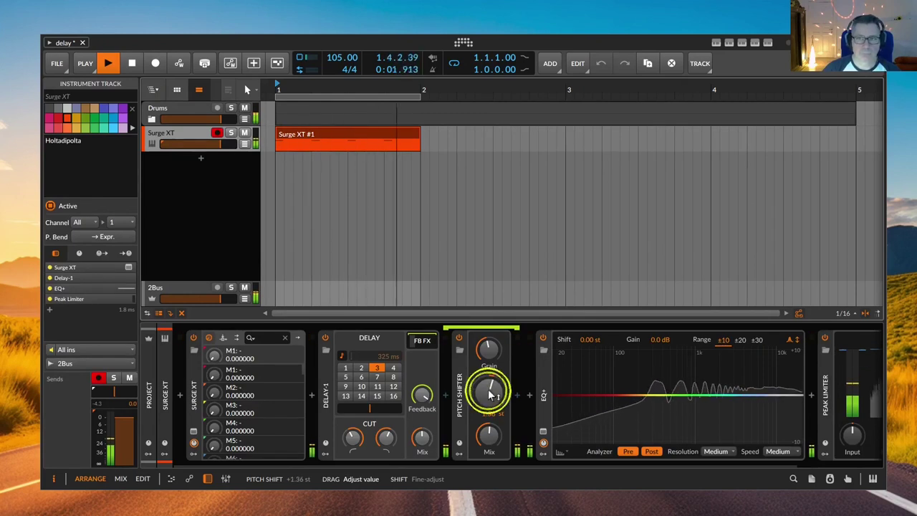
# Duplicate the Surge XT clip into bar 2, extend the copy to bar 5, and set the loop region to bars 1 to 5.
pyautogui.click(375, 129)
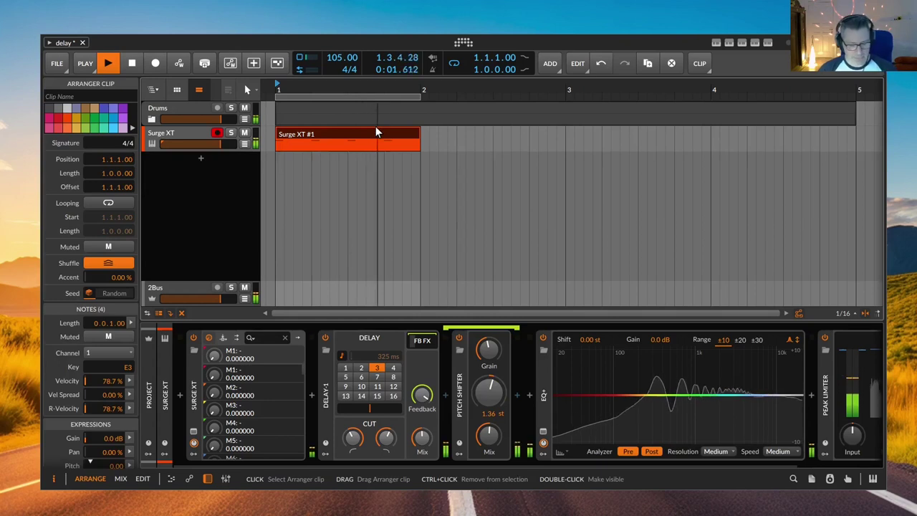
pyautogui.hotkey('ctrl', 'd')
pyautogui.moveTo(564, 146); pyautogui.dragTo(845, 135)
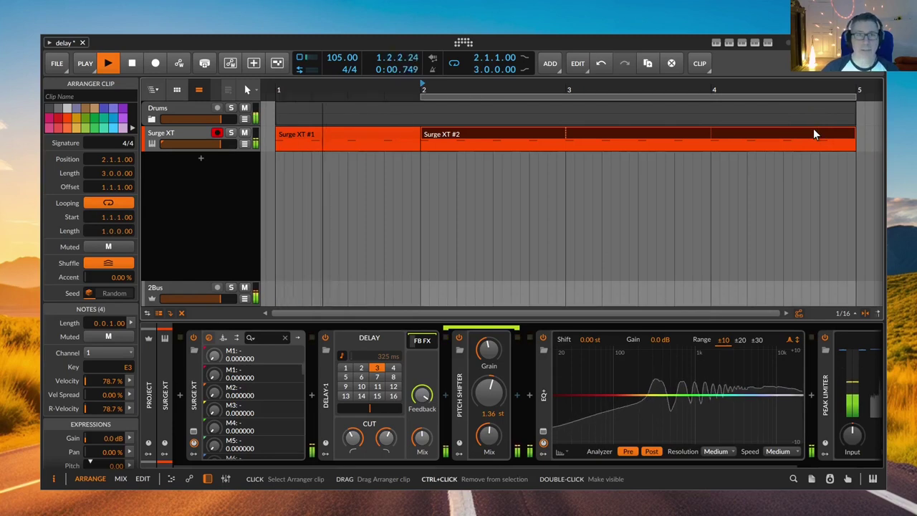
pyautogui.moveTo(423, 95); pyautogui.dragTo(278, 94)
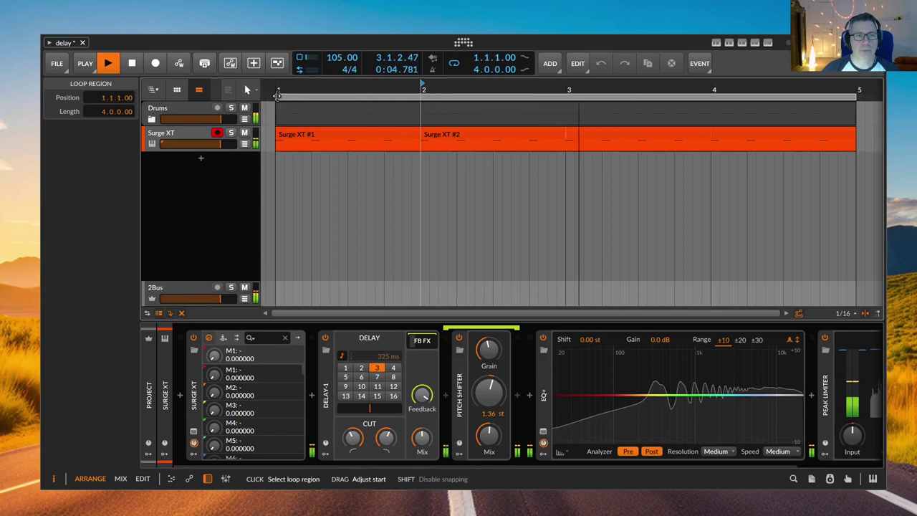
# Open the second Surge XT clip in the note editor and expand its looped bar into three bars of editable notes.
pyautogui.doubleClick(448, 135)
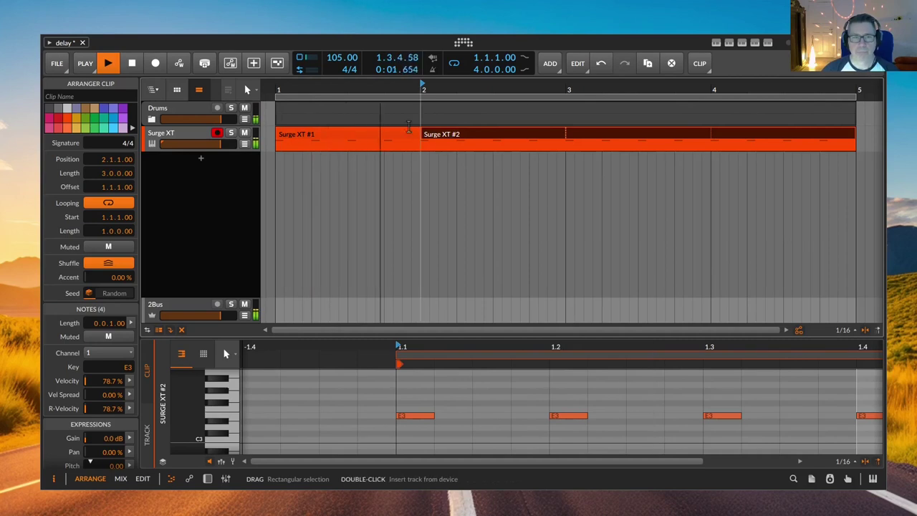
pyautogui.click(454, 129)
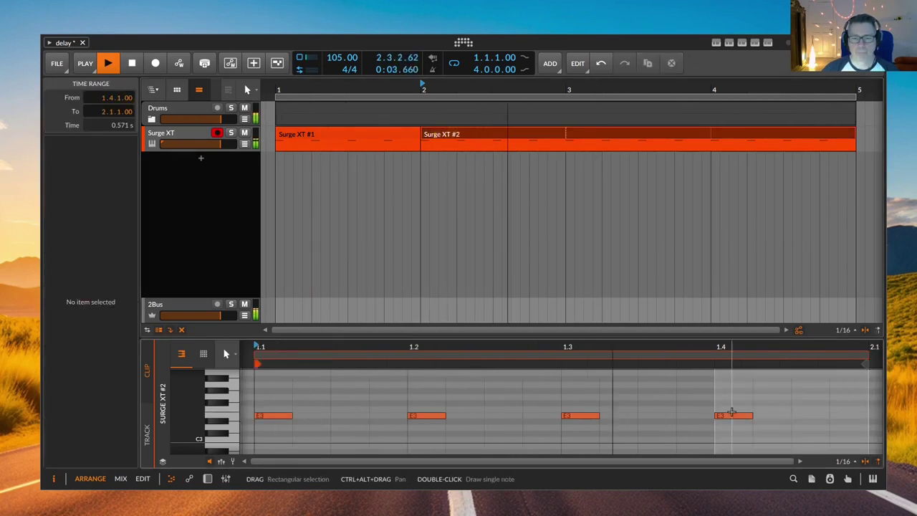
pyautogui.click(518, 132)
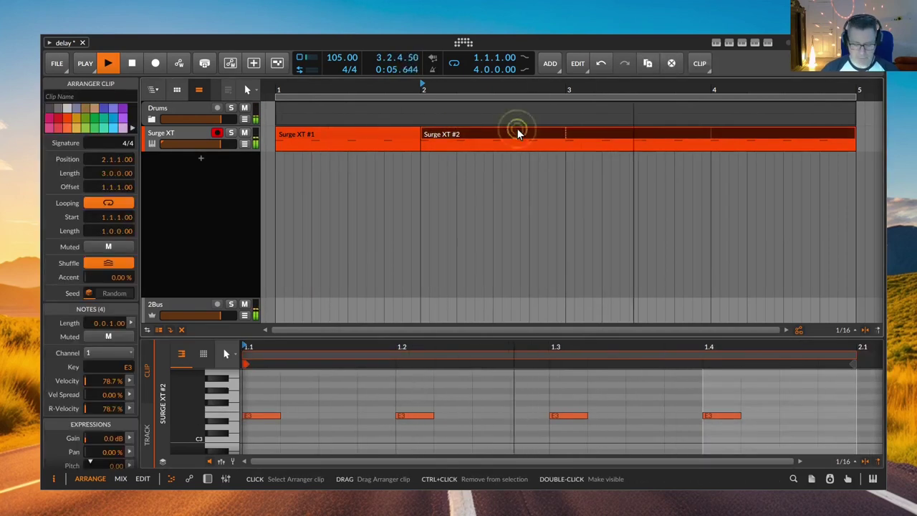
pyautogui.click(516, 130)
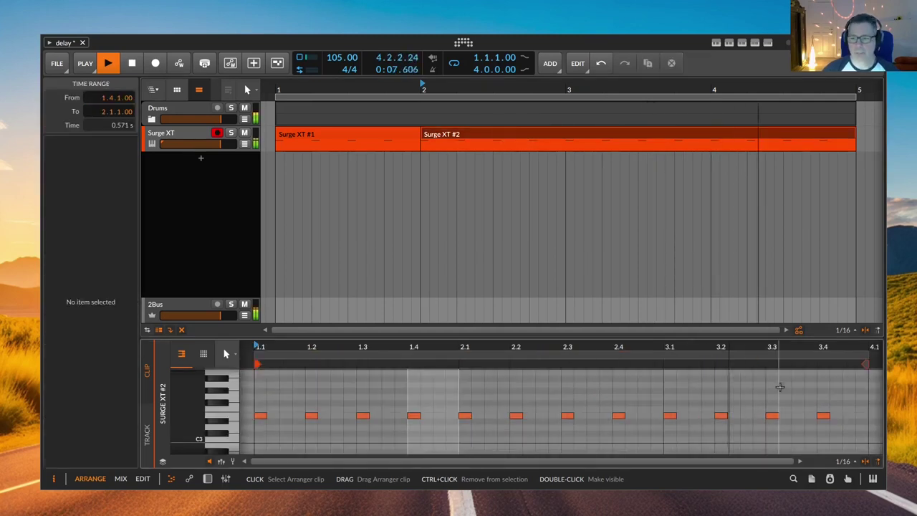
# Raise the last note of the second Surge XT clip, at 3.4, to G3.
pyautogui.click(818, 418)
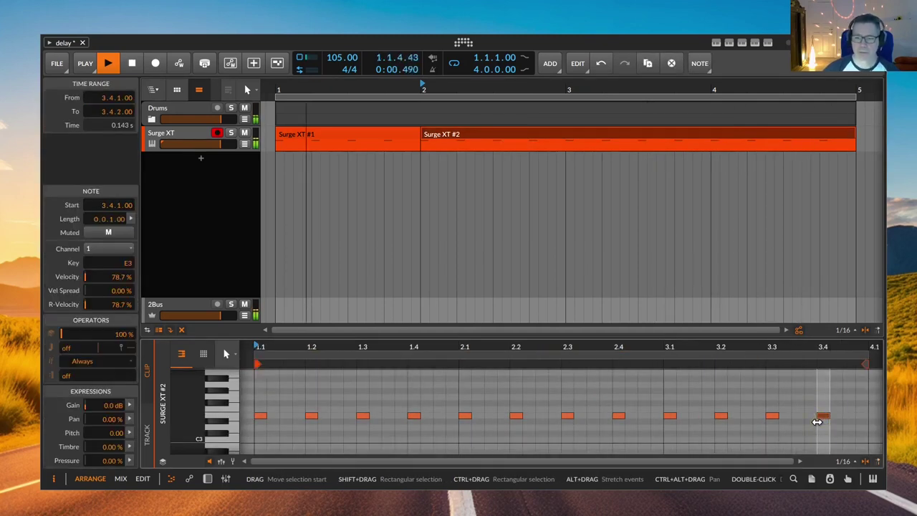
pyautogui.press('Up')
pyautogui.press('Up')
pyautogui.press('Up')
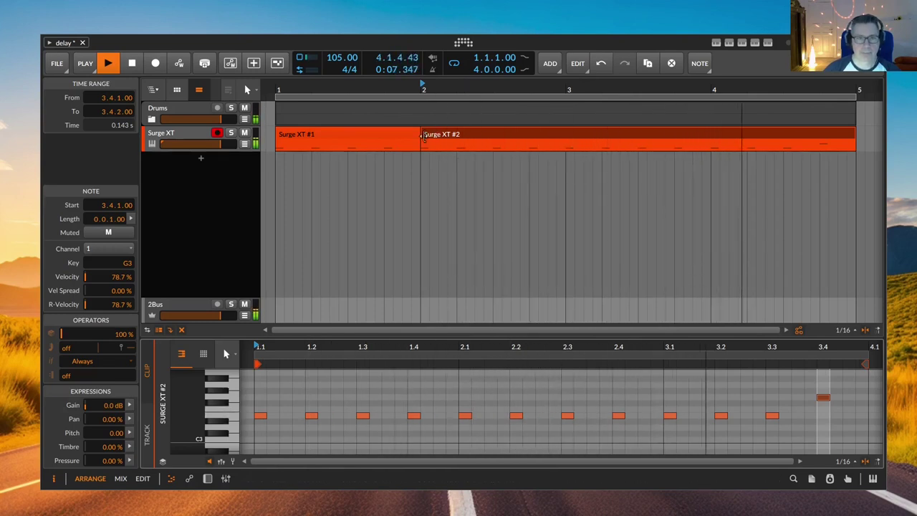
# Consolidate the two Surge XT clips into a single four-bar clip and show its notes in the editor.
pyautogui.click(406, 136)
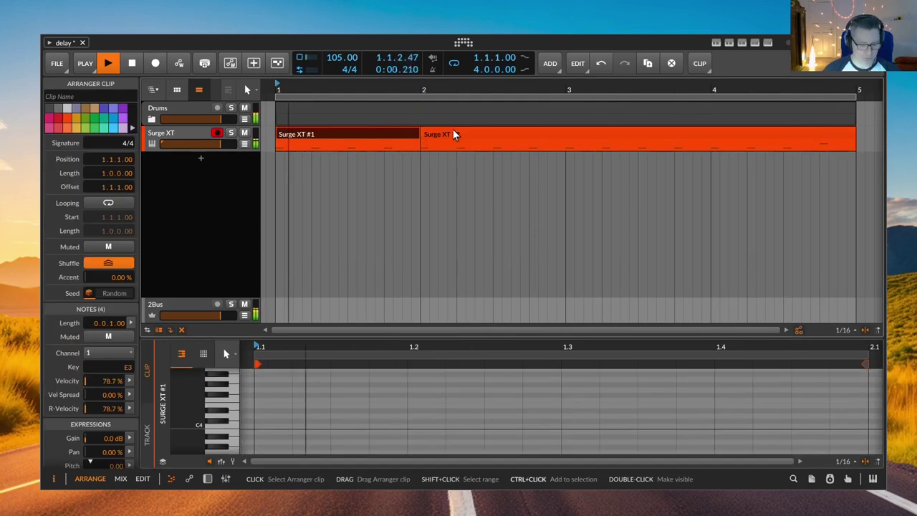
pyautogui.keyDown('ctrl'); pyautogui.click(453, 134); pyautogui.keyUp('ctrl')
pyautogui.hotkey('ctrl', 'j')
pyautogui.click(452, 134)
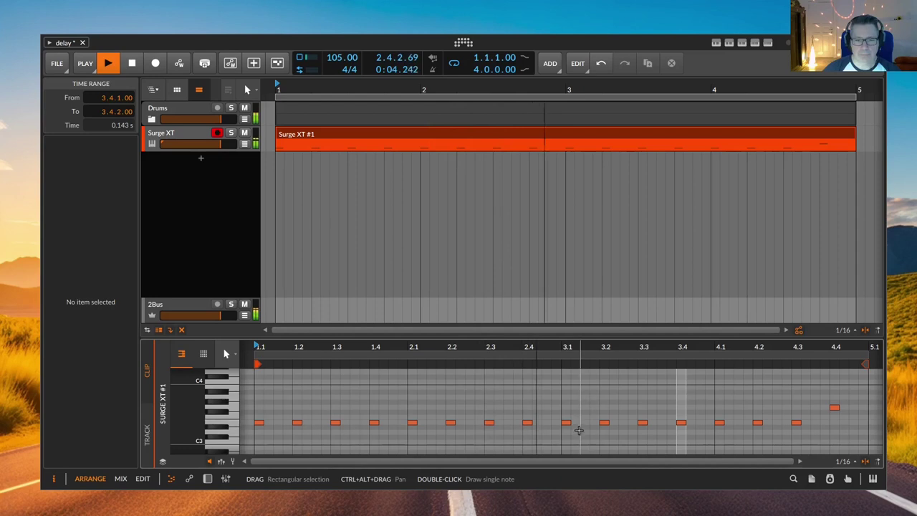
# Lower the note at beat 3.2 of the four-bar clip to D3.
pyautogui.click(603, 422)
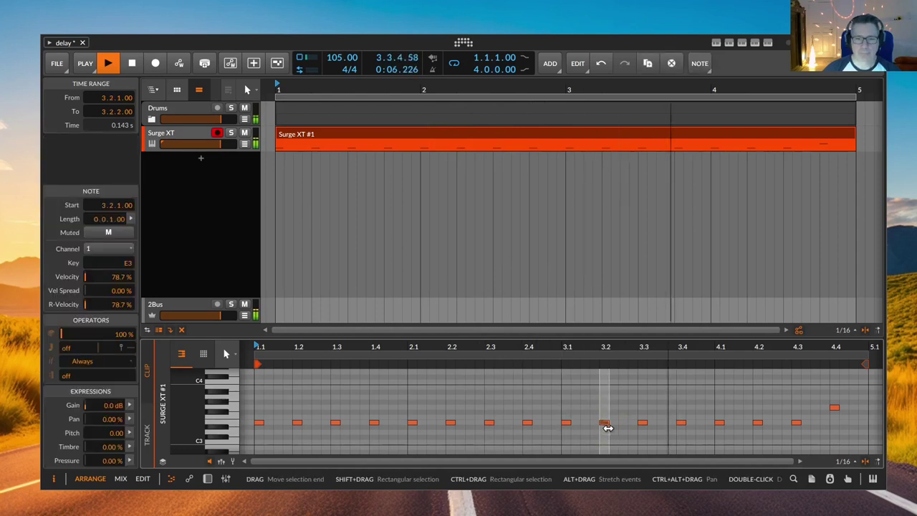
pyautogui.press('Down')
pyautogui.press('Down')
pyautogui.press('Down')
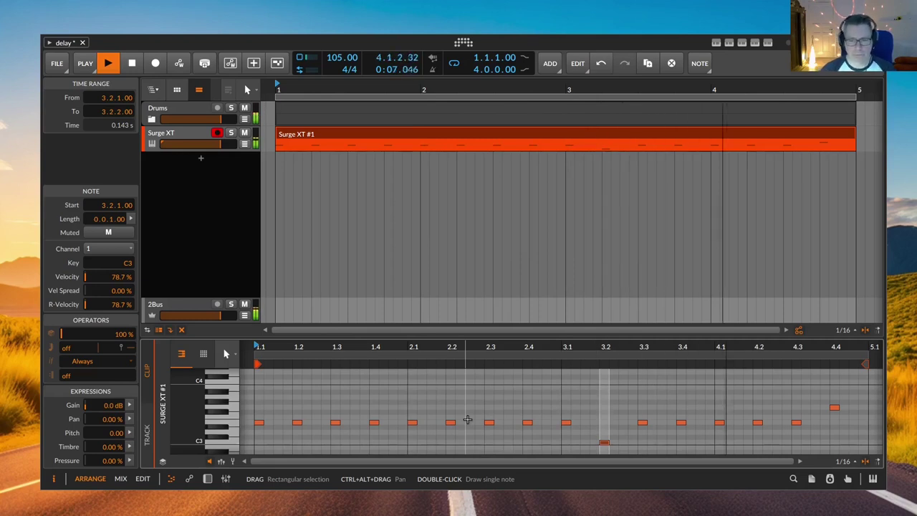
pyautogui.press('Up')
pyautogui.press('Up')
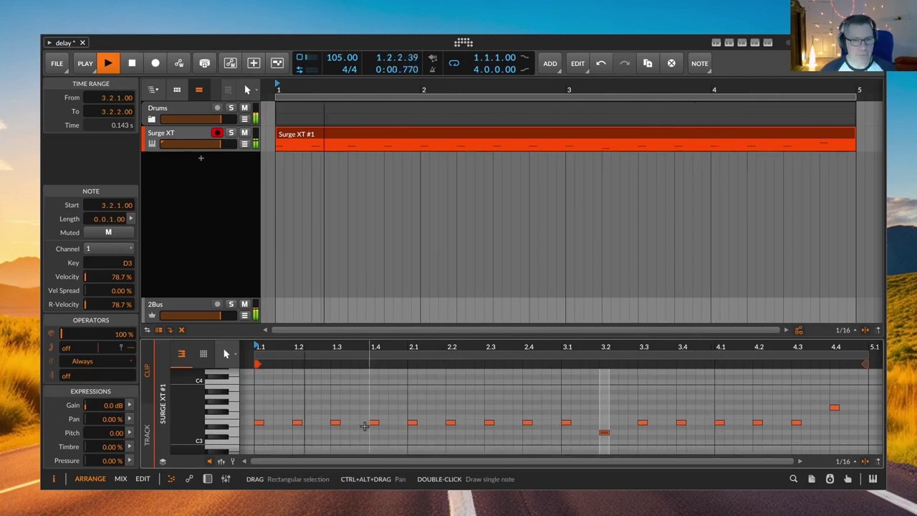
# Lengthen the note at beat 1.4 to three sixteenths.
pyautogui.click(373, 422)
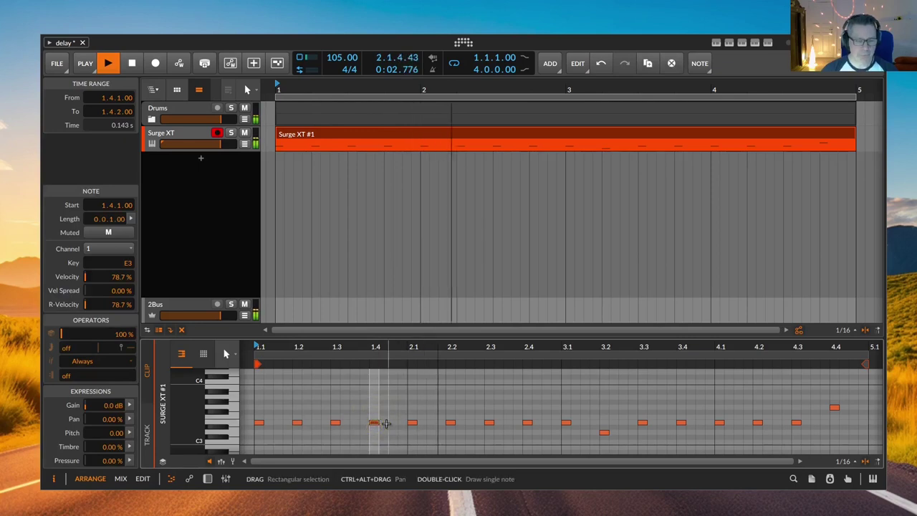
pyautogui.hotkey('shift', 'Right')
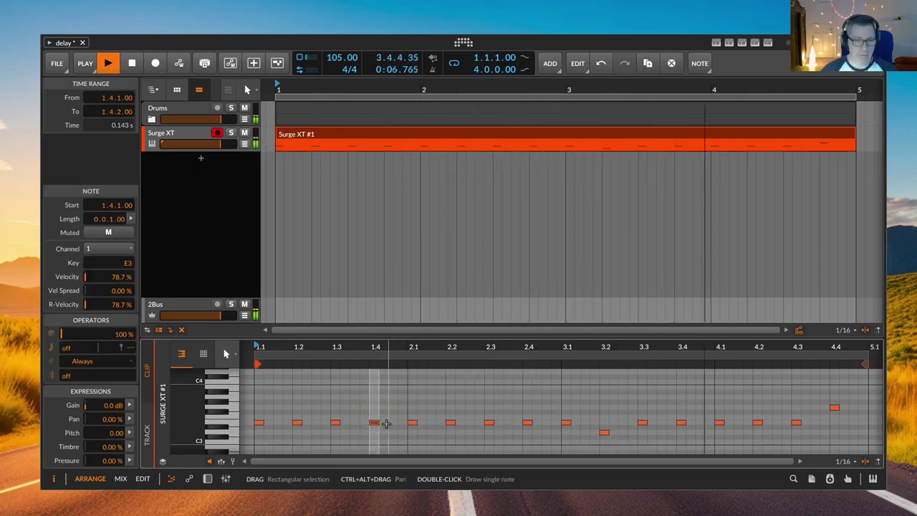
pyautogui.hotkey('alt', 'Right')
pyautogui.hotkey('alt', 'Right')
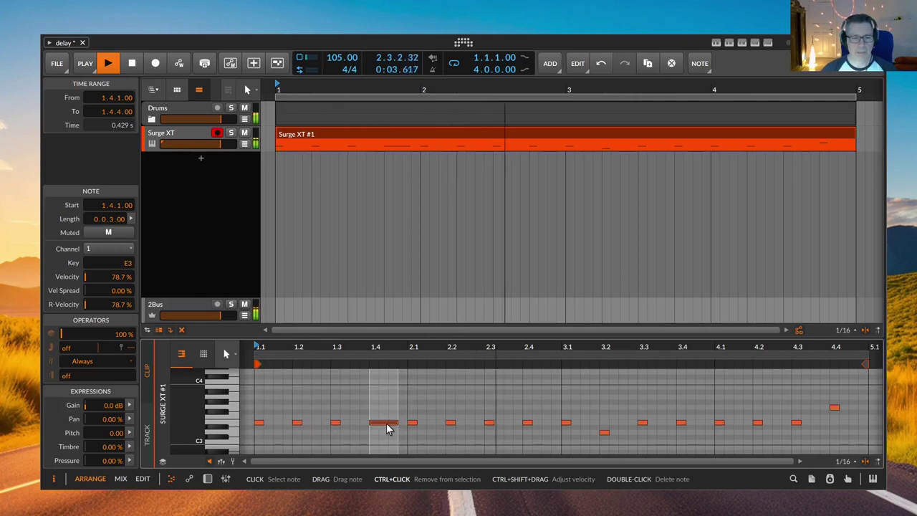
# Shift the notes at 2.3 and 3.4 two sixteenths later, and the note at 4.3 two sixteenths earlier.
pyautogui.click(491, 430)
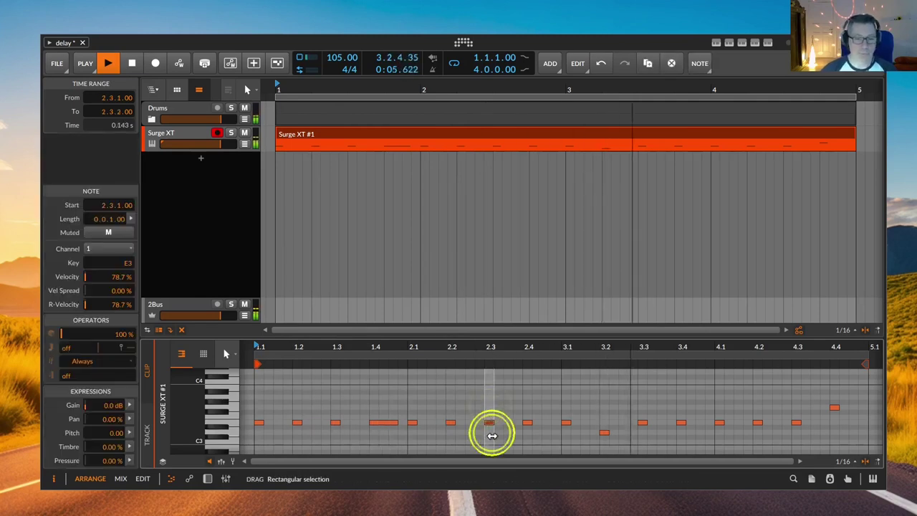
pyautogui.press('Right')
pyautogui.press('Right')
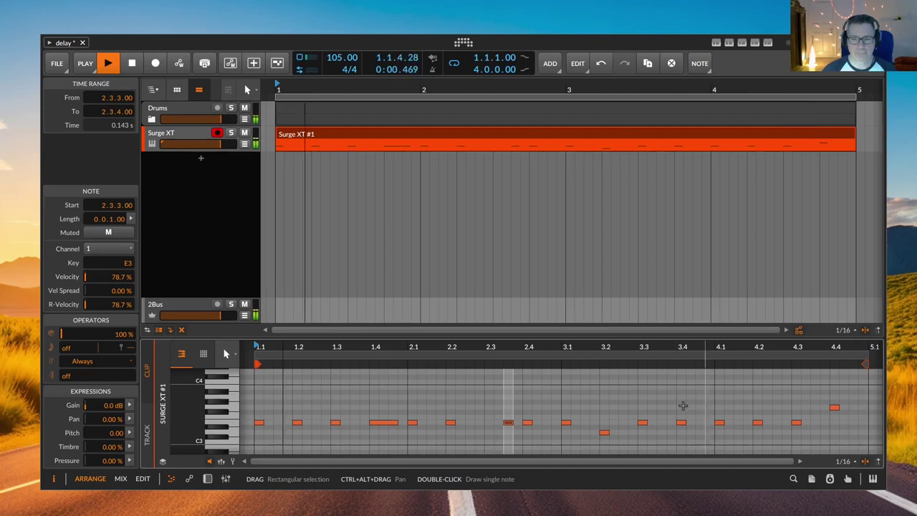
pyautogui.click(682, 408)
pyautogui.click(681, 429)
pyautogui.press('Right')
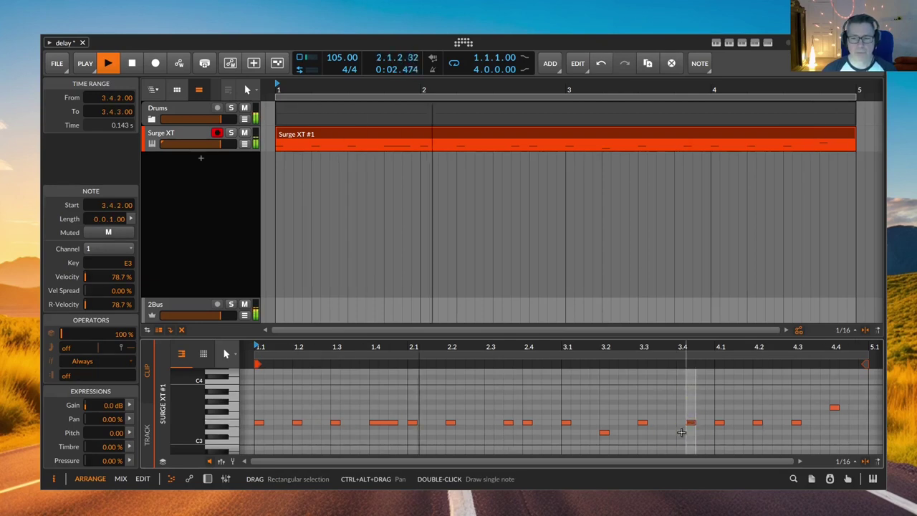
pyautogui.press('Right')
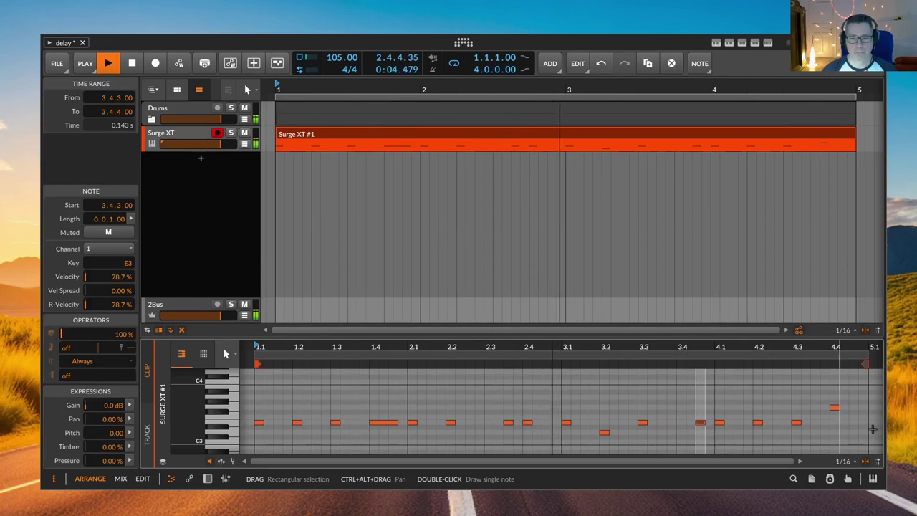
pyautogui.click(799, 434)
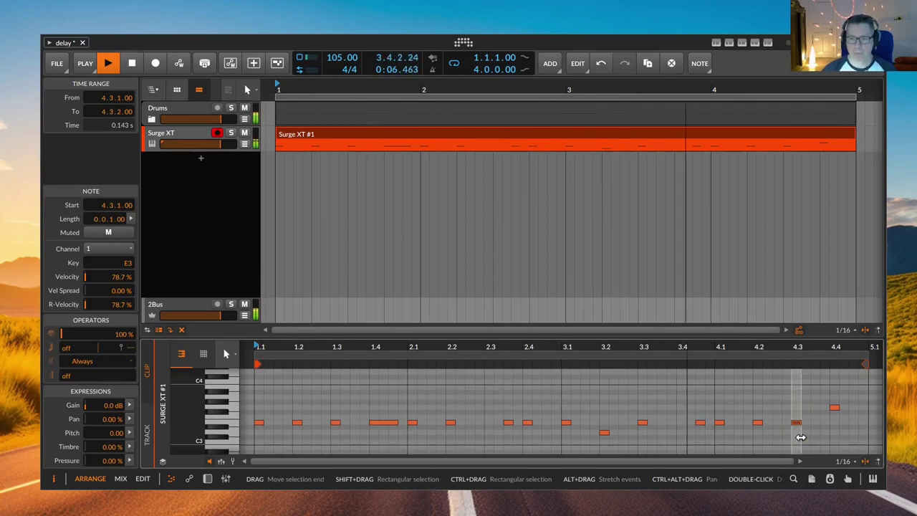
pyautogui.press('Left')
pyautogui.press('Left')
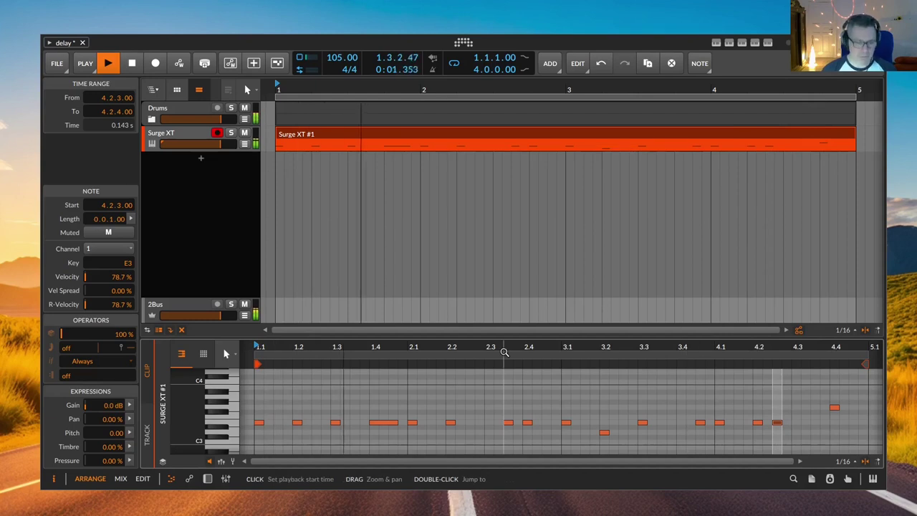
# In the Surge XT device chain, set the Pitch Shifter to +0.99 st with its mix fully up, and lower its grain rate.
pyautogui.press('d')
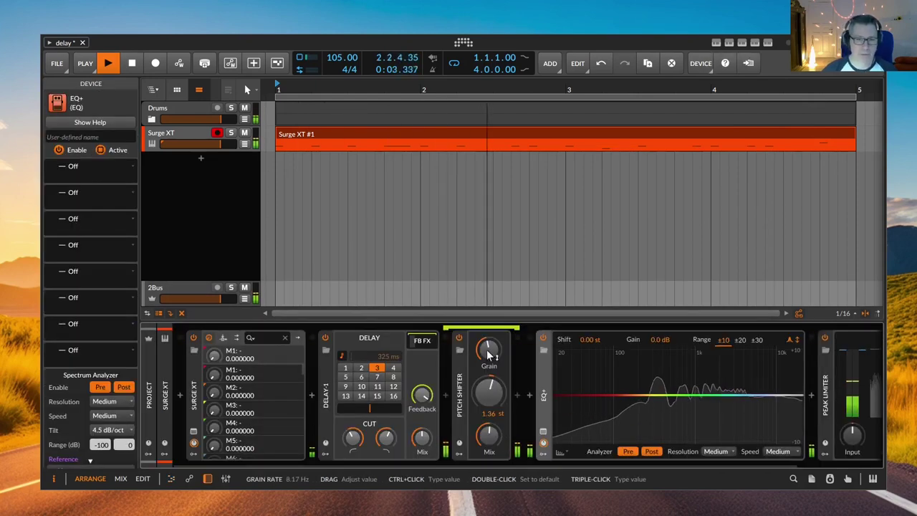
pyautogui.moveTo(487, 428); pyautogui.dragTo(491, 398)
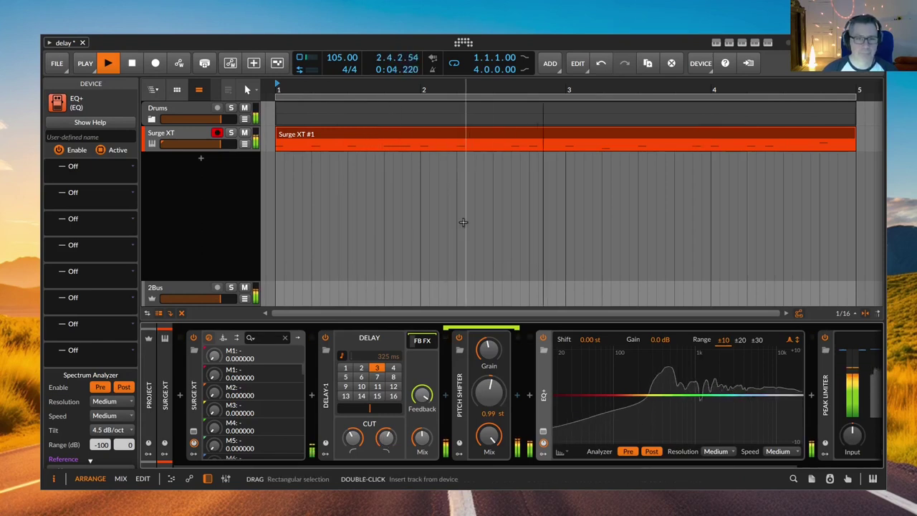
pyautogui.moveTo(485, 351); pyautogui.dragTo(485, 356)
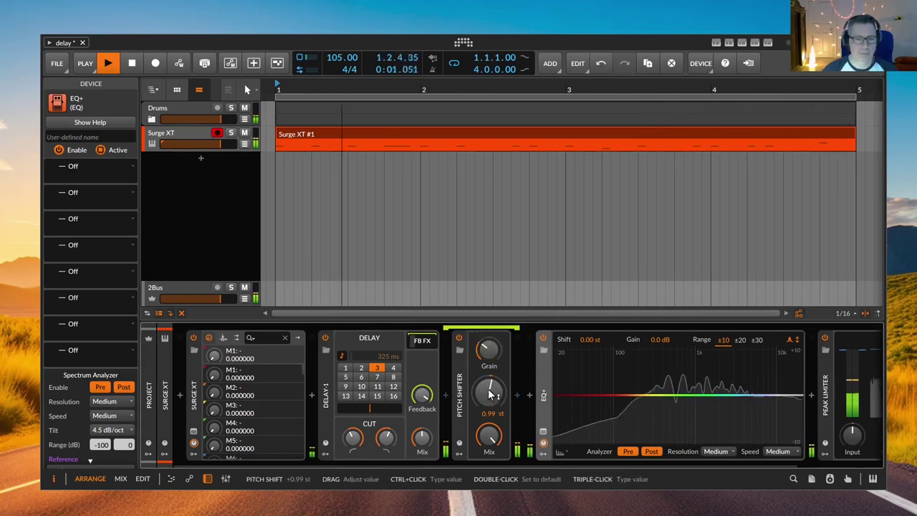
# Lower the delay's high cut by ear, set its low cut to 19.4 Hz, and set the Pitch Shifter to +0.93 st.
pyautogui.moveTo(387, 440); pyautogui.dragTo(351, 464)
pyautogui.moveTo(389, 437); pyautogui.dragTo(389, 449)
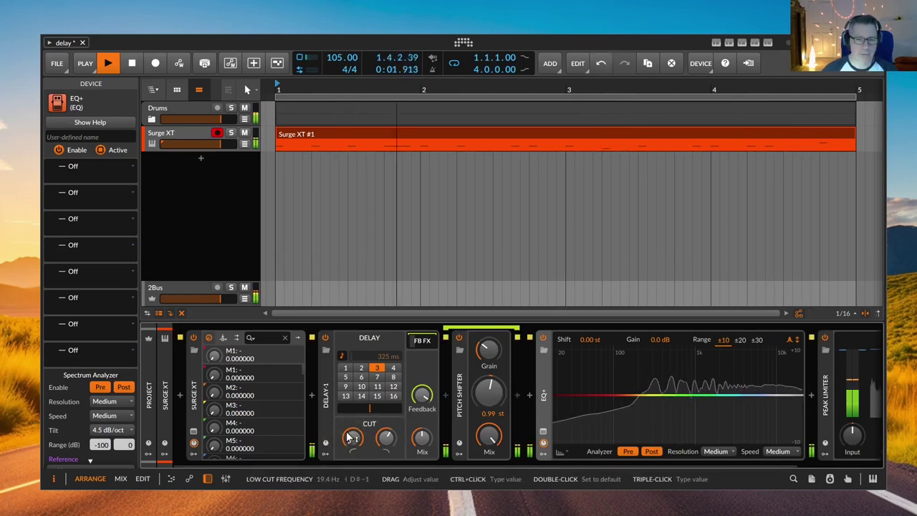
pyautogui.moveTo(489, 394); pyautogui.dragTo(490, 395)
pyautogui.moveTo(386, 437)
pyautogui.mouseDown()
pyautogui.moveTo(386, 466)
pyautogui.moveTo(385, 438)
pyautogui.mouseUp()
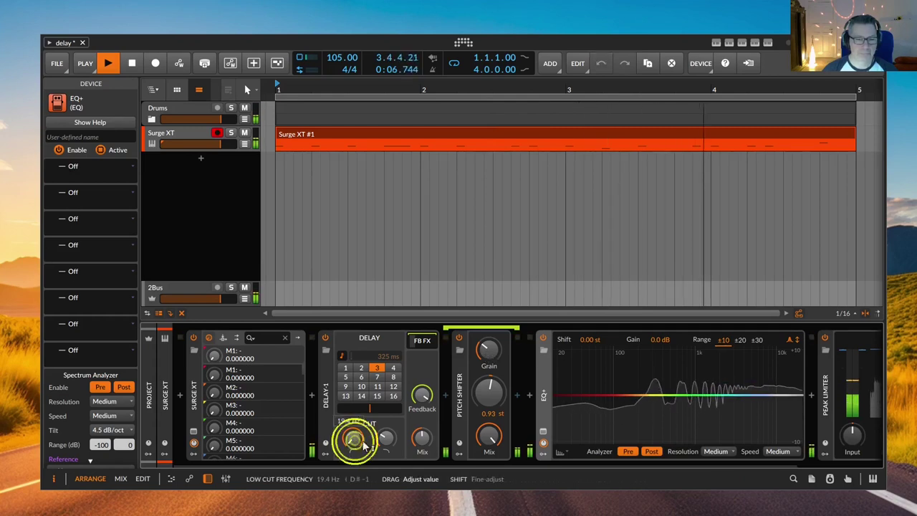
# Balance the delay's feedback by ear between about -0.5 and -4.5 dB, and readjust its high cut slightly.
pyautogui.moveTo(427, 400); pyautogui.dragTo(423, 395)
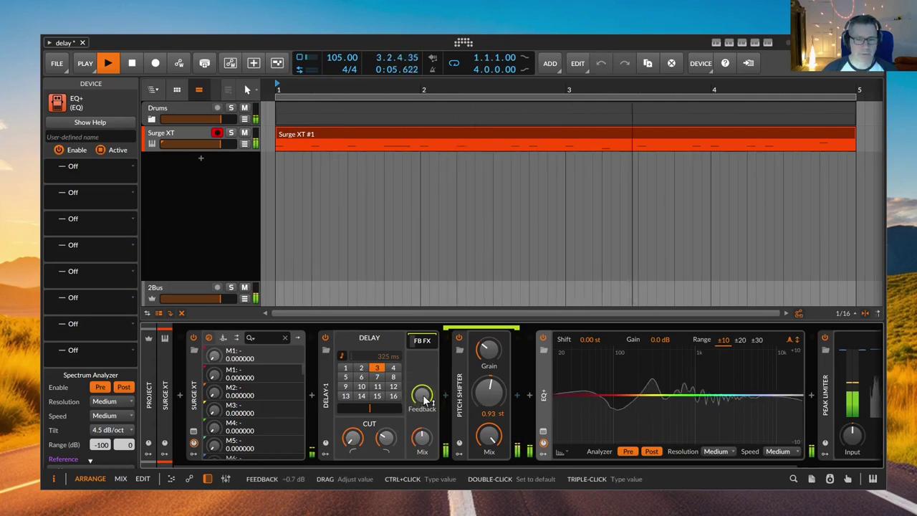
pyautogui.moveTo(426, 402); pyautogui.dragTo(426, 412)
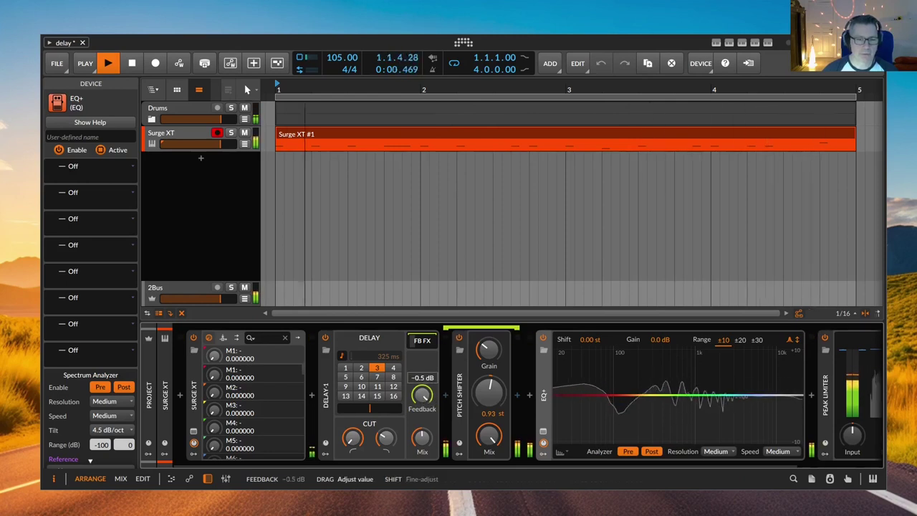
pyautogui.moveTo(422, 395); pyautogui.dragTo(422, 414)
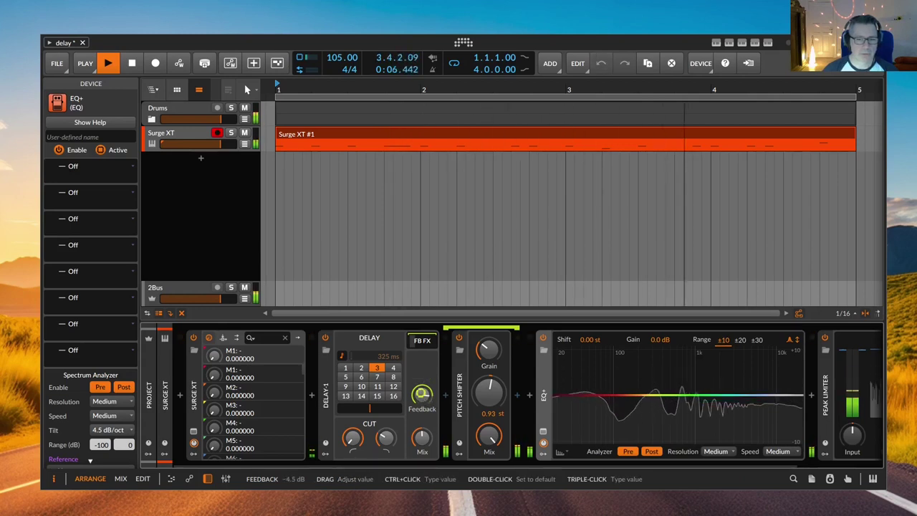
pyautogui.moveTo(385, 438); pyautogui.dragTo(385, 441)
pyautogui.moveTo(421, 395); pyautogui.dragTo(422, 394)
# Add a 2-pole low-cut band to EQ+ at 32.9 Hz with a Q of 0.95.
pyautogui.click(565, 402)
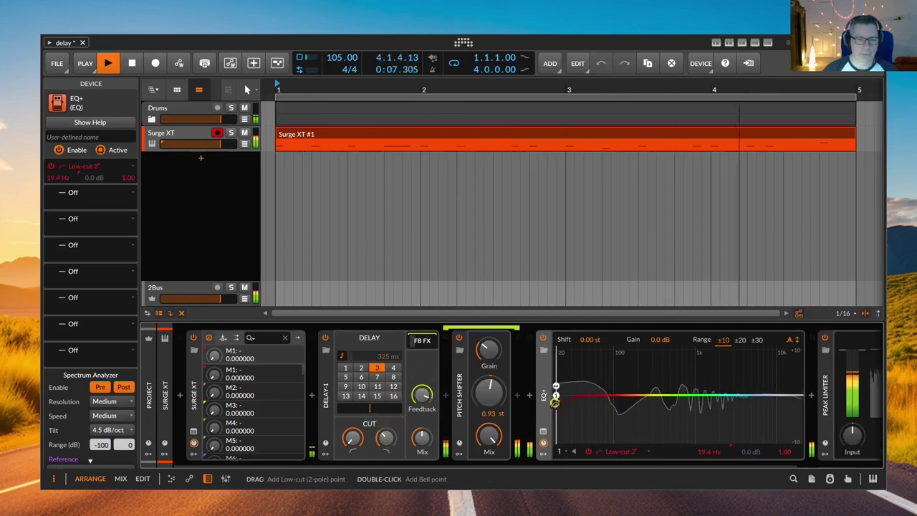
pyautogui.moveTo(567, 404); pyautogui.dragTo(573, 405)
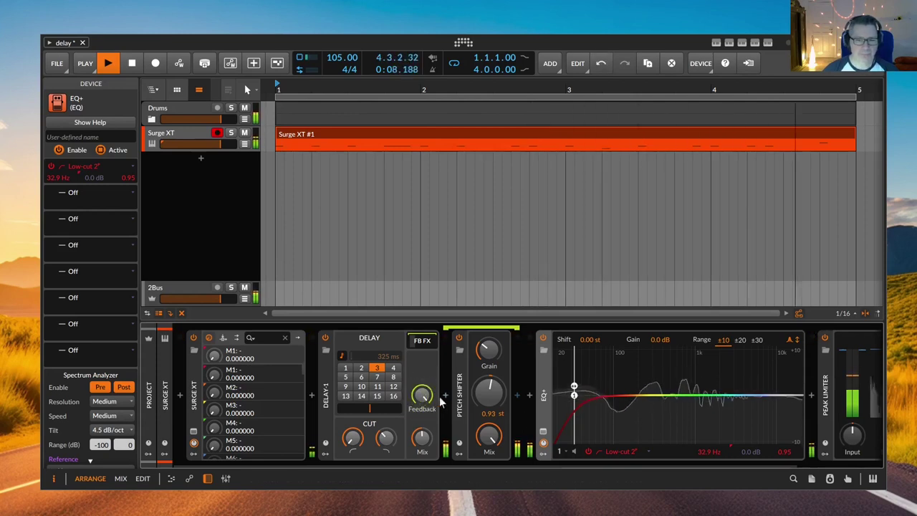
# Raise the delay's low cut, readjust its feedback, and increase the Pitch Shifter's grain rate by ear.
pyautogui.moveTo(352, 438); pyautogui.dragTo(363, 453)
pyautogui.moveTo(422, 394); pyautogui.dragTo(422, 395)
pyautogui.moveTo(352, 437); pyautogui.dragTo(352, 429)
pyautogui.moveTo(422, 395); pyautogui.dragTo(422, 395)
pyautogui.moveTo(488, 349); pyautogui.dragTo(487, 347)
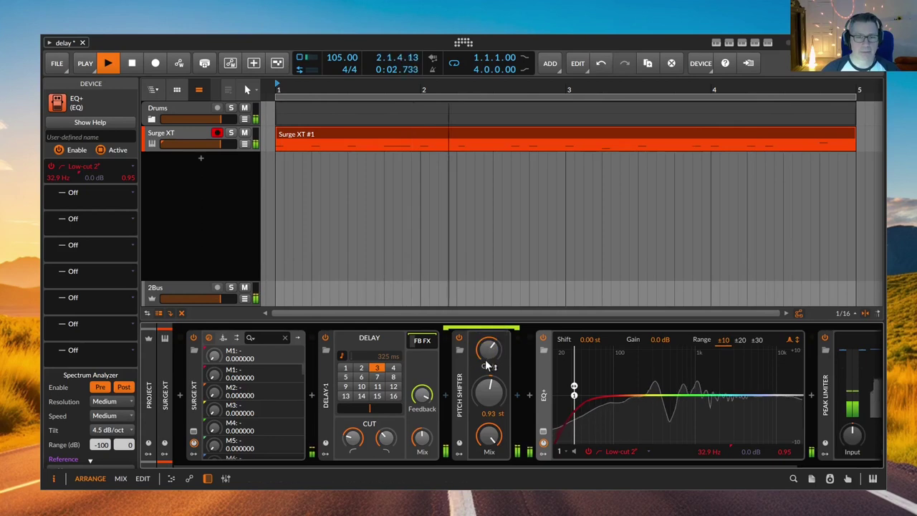
# Shorten the Surge XT clip's note at 2.1 to a thirty-second, duplicate it at 2.1.2, and return to the device chain.
pyautogui.doubleClick(419, 133)
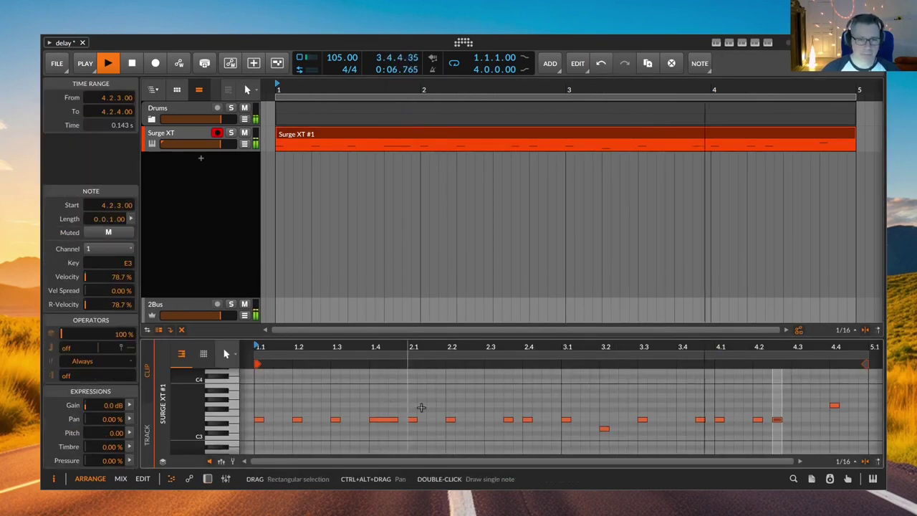
pyautogui.scroll(5, 421, 407)
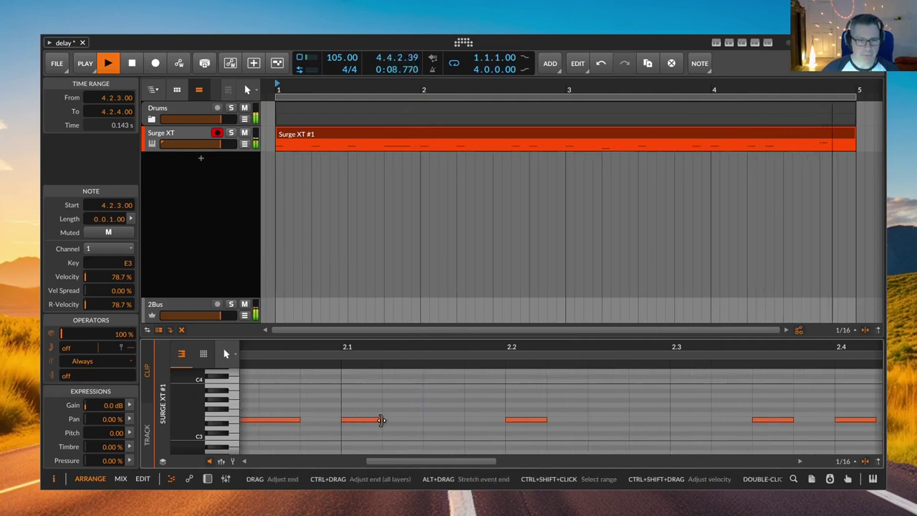
pyautogui.moveTo(381, 420); pyautogui.dragTo(362, 420)
pyautogui.hotkey('ctrl', 'd')
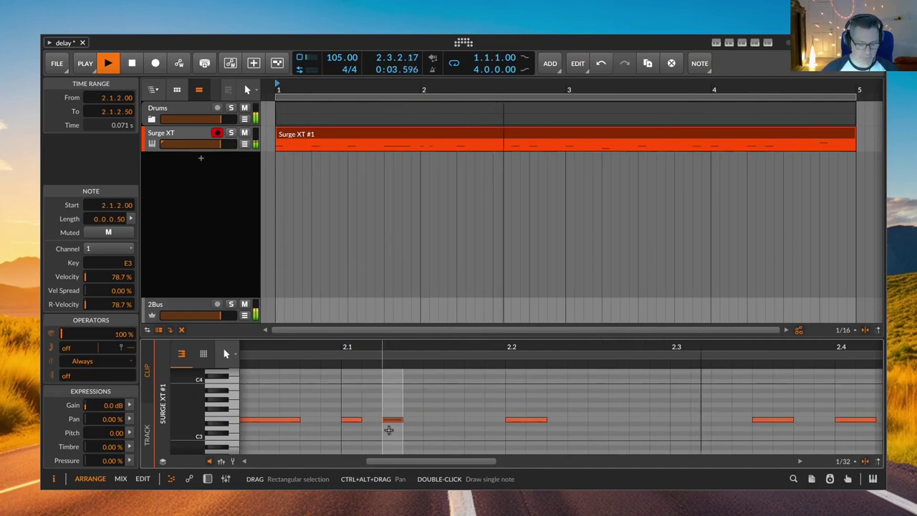
pyautogui.press('d')
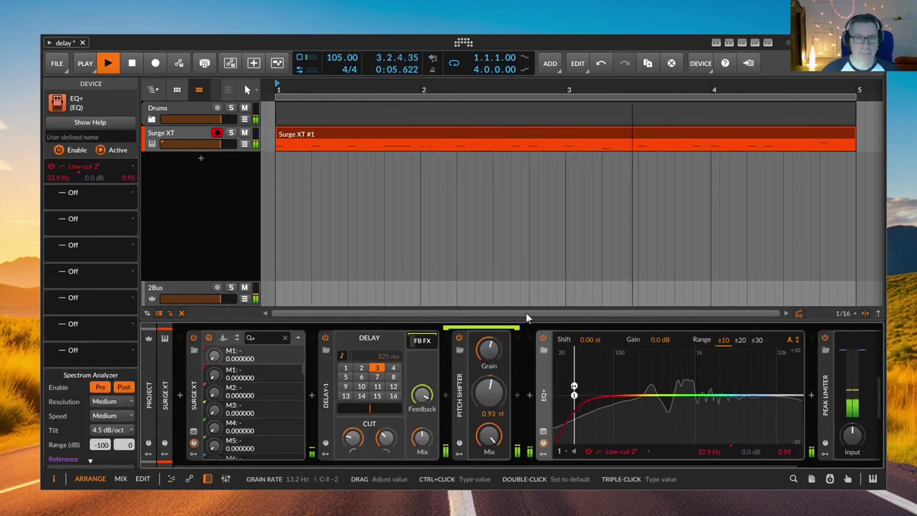
# Reopen the Surge XT clip's notes, raise the two short notes at 2.1 to A3, and return to the device chain.
pyautogui.moveTo(422, 148); pyautogui.dragTo(436, 146)
pyautogui.click(466, 176)
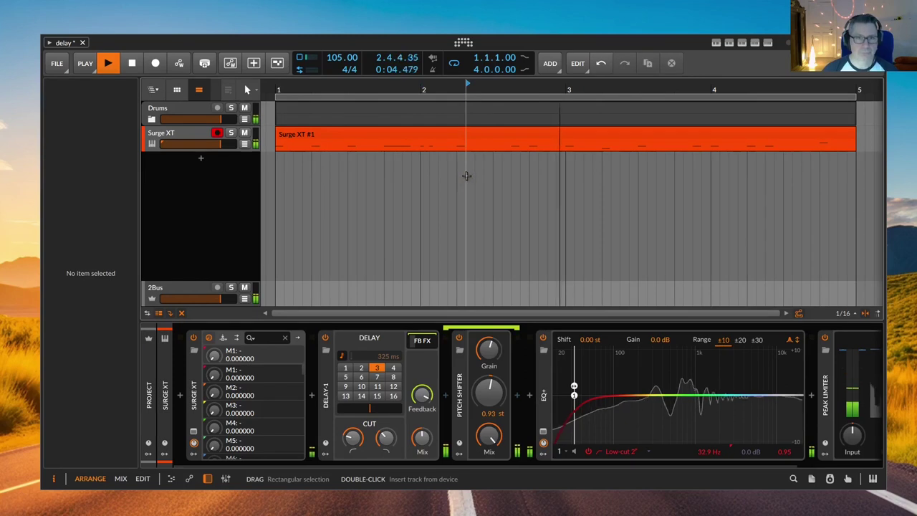
pyautogui.click(422, 139)
pyautogui.doubleClick(424, 130)
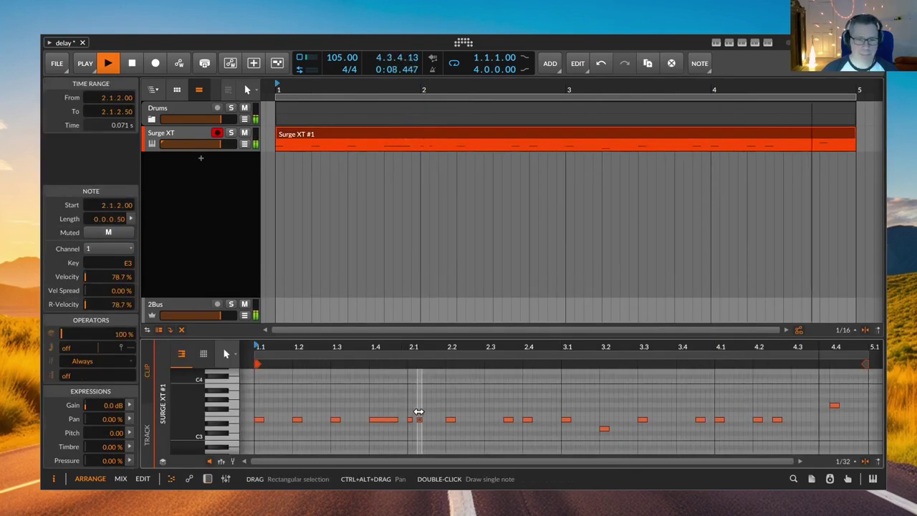
pyautogui.moveTo(417, 414)
pyautogui.mouseDown()
pyautogui.moveTo(398, 409)
pyautogui.moveTo(421, 426)
pyautogui.mouseUp()
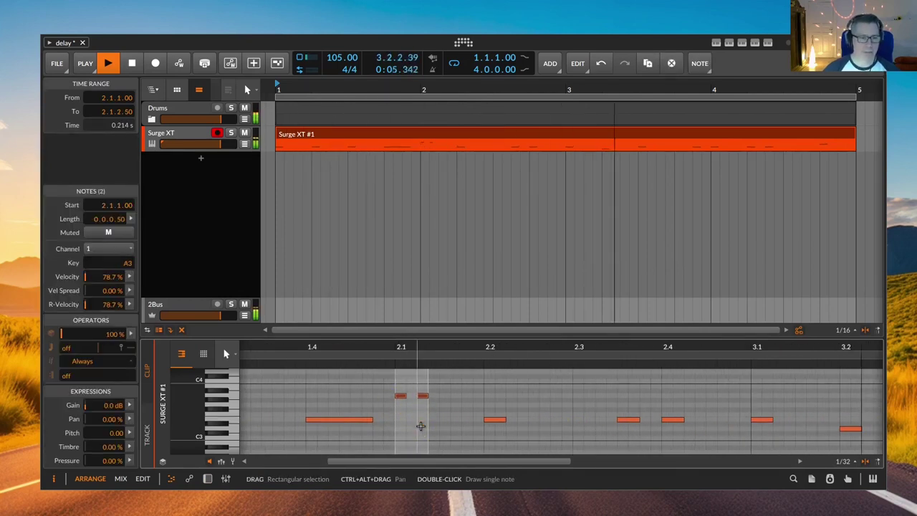
pyautogui.press('d')
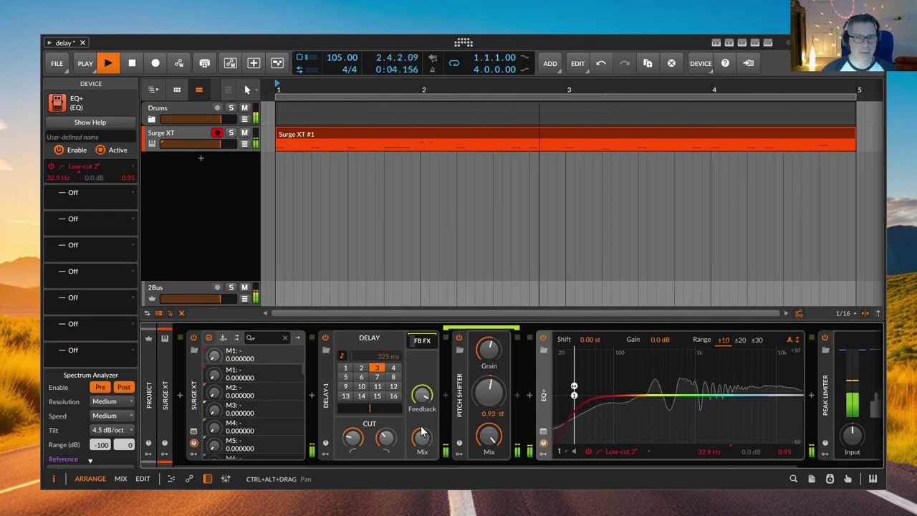
# Reopen the Surge XT clip's notes, raise the note at 2.2 to G3, and return to the device chain.
pyautogui.click(459, 134)
pyautogui.doubleClick(460, 134)
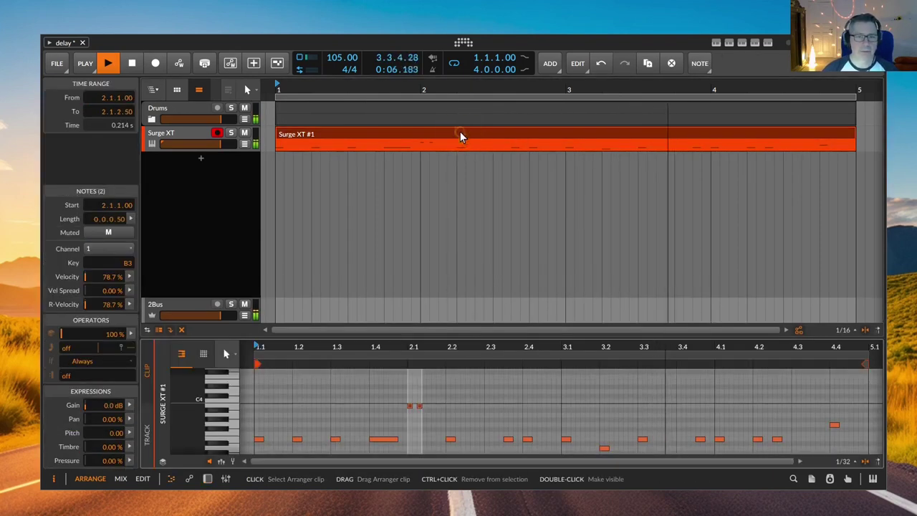
pyautogui.moveTo(451, 419); pyautogui.dragTo(453, 452)
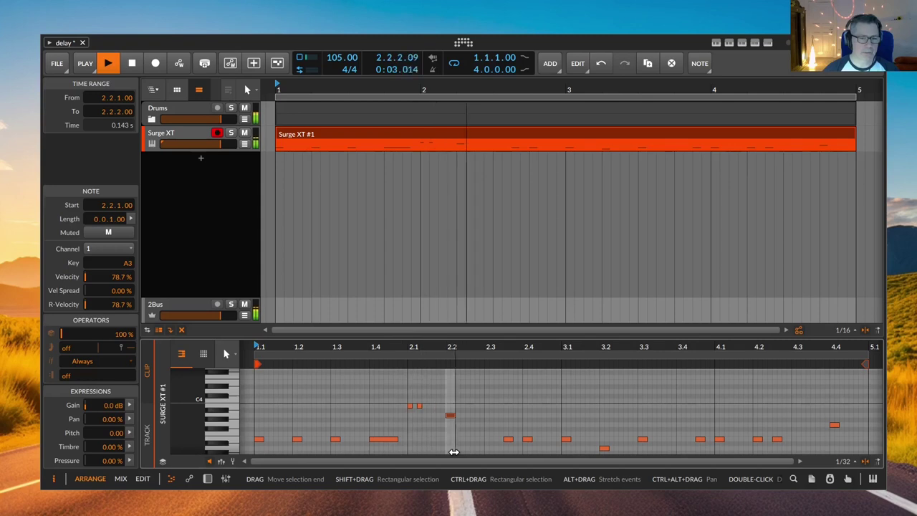
pyautogui.press('Up')
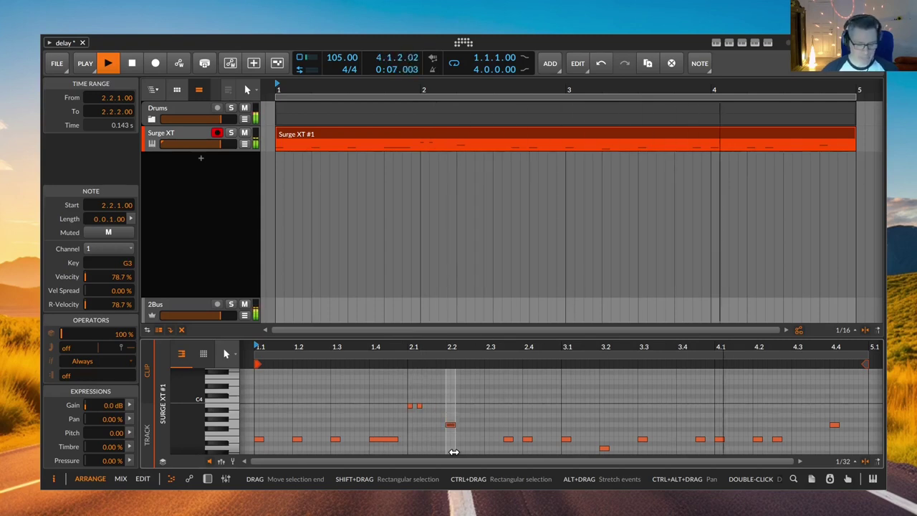
pyautogui.press('d')
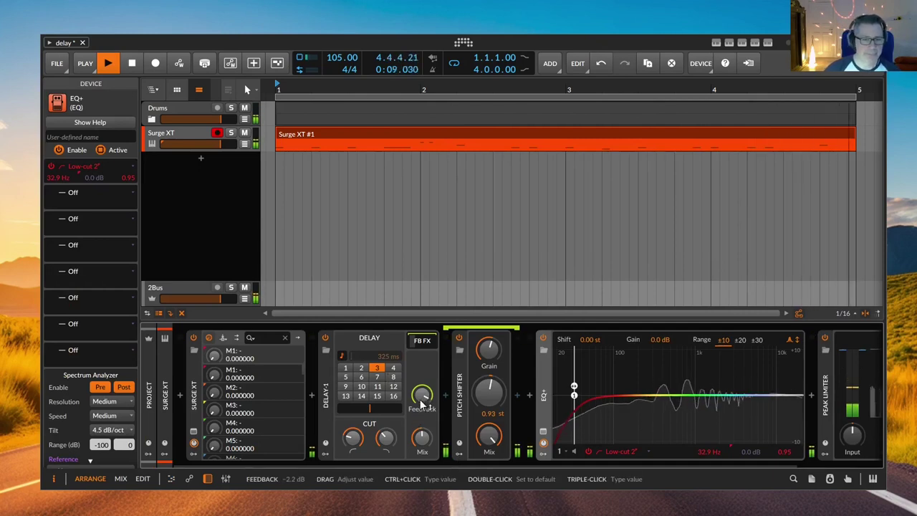
# Set the Pitch Shifter to -1.68 st and readjust the delay's cut filters, feedback and mix by ear.
pyautogui.moveTo(386, 438)
pyautogui.mouseDown()
pyautogui.moveTo(350, 439)
pyautogui.moveTo(384, 430)
pyautogui.mouseUp()
pyautogui.moveTo(491, 391); pyautogui.dragTo(485, 396)
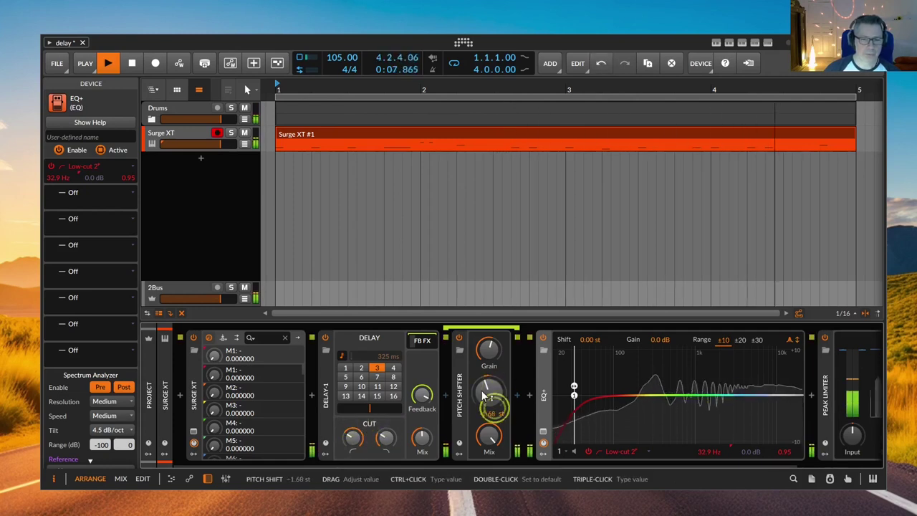
pyautogui.moveTo(381, 437); pyautogui.dragTo(355, 446)
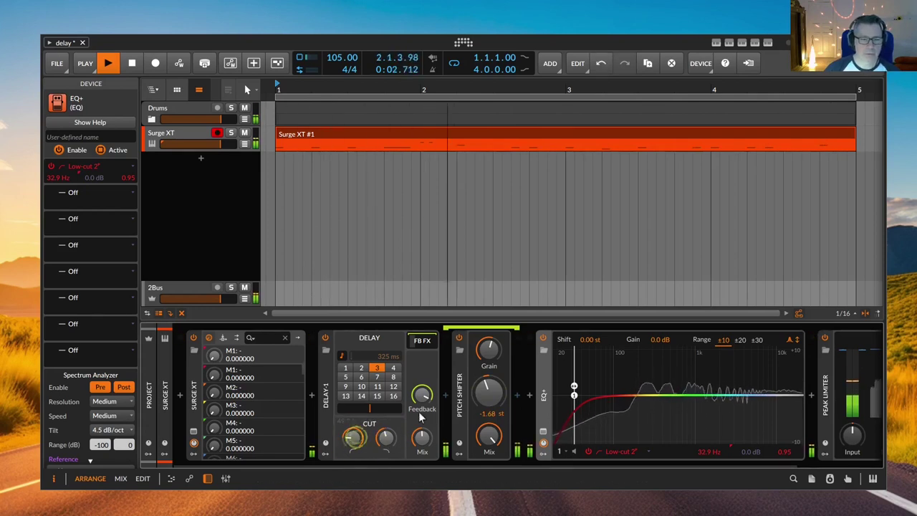
pyautogui.moveTo(423, 396); pyautogui.dragTo(428, 432)
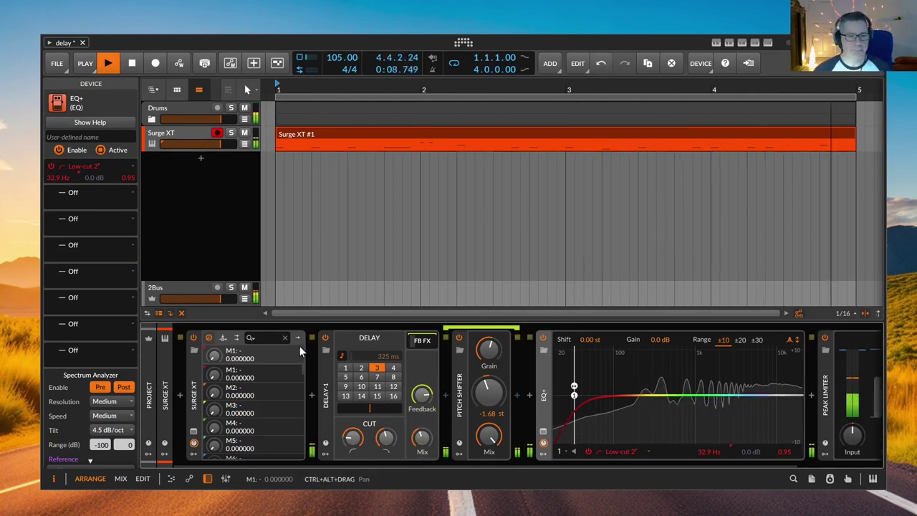
# Switch the delay time from beats to milliseconds and shorten it to about 50 ms.
pyautogui.click(342, 355)
pyautogui.moveTo(385, 354)
pyautogui.mouseDown()
pyautogui.moveTo(385, 362)
pyautogui.moveTo(385, 353)
pyautogui.mouseUp()
pyautogui.moveTo(420, 444); pyautogui.dragTo(419, 444)
pyautogui.moveTo(386, 356); pyautogui.dragTo(385, 356)
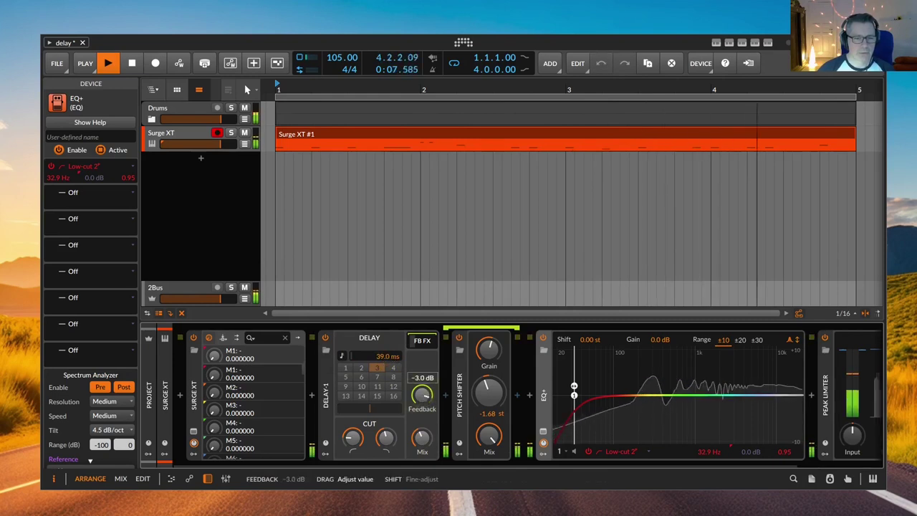
pyautogui.moveTo(385, 364); pyautogui.dragTo(379, 358)
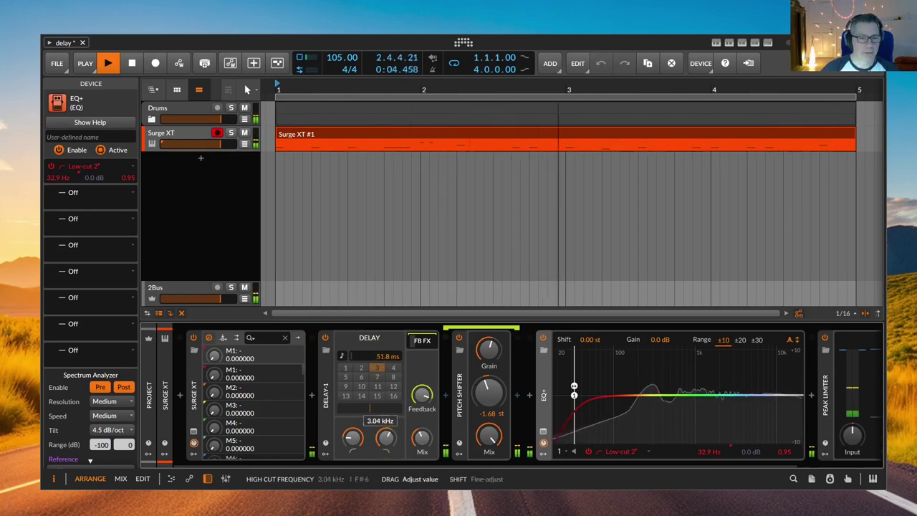
pyautogui.moveTo(380, 357); pyautogui.dragTo(380, 353)
# Readjust the delay's high cut and feedback by ear to suit the very short delay time.
pyautogui.moveTo(384, 441); pyautogui.dragTo(387, 433)
pyautogui.moveTo(423, 395); pyautogui.dragTo(421, 393)
pyautogui.moveTo(385, 440); pyautogui.dragTo(384, 443)
pyautogui.moveTo(424, 394); pyautogui.dragTo(421, 394)
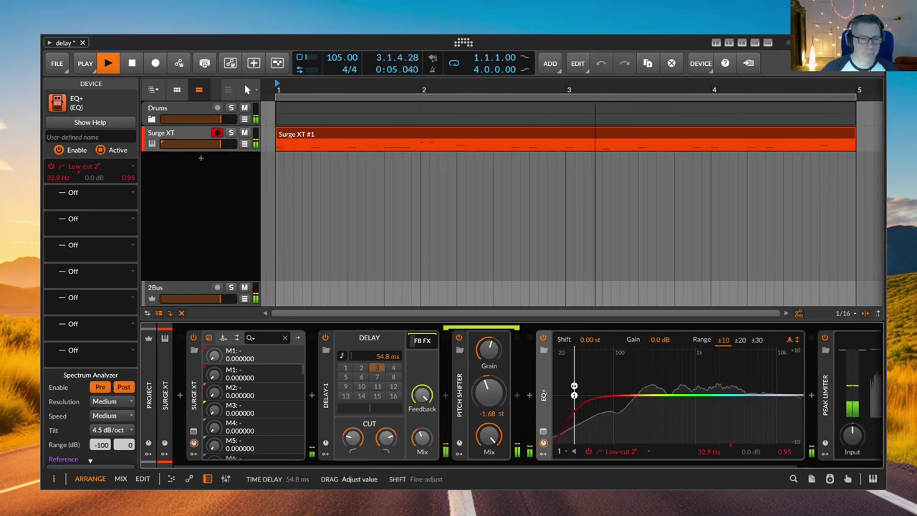
# Lengthen the delay time to 198 ms and readjust its feedback by ear.
pyautogui.moveTo(385, 358); pyautogui.dragTo(384, 363)
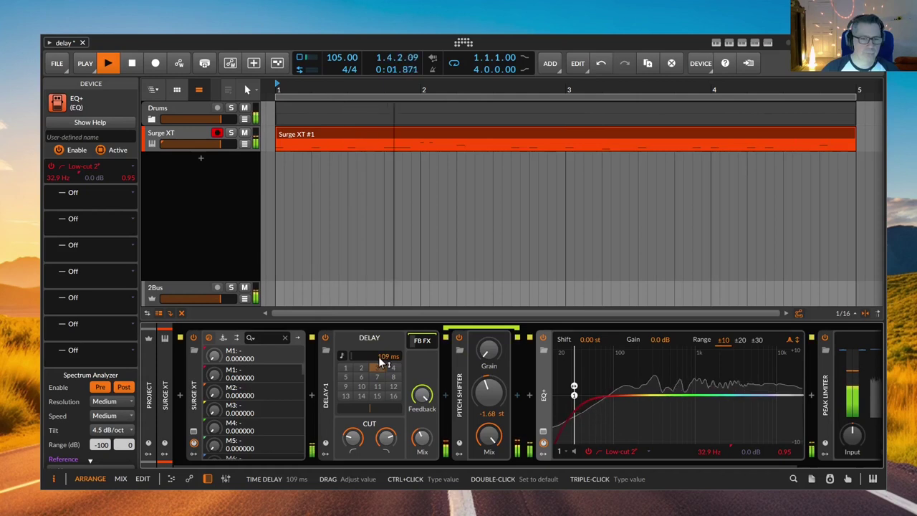
pyautogui.moveTo(385, 357); pyautogui.dragTo(385, 348)
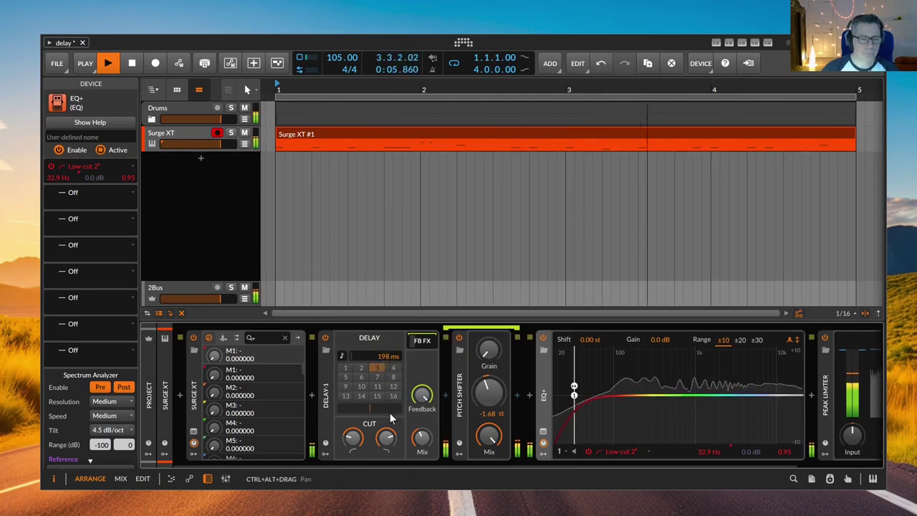
pyautogui.moveTo(428, 401)
pyautogui.mouseDown()
pyautogui.moveTo(435, 417)
pyautogui.moveTo(425, 397)
pyautogui.mouseUp()
pyautogui.moveTo(425, 396); pyautogui.dragTo(428, 401)
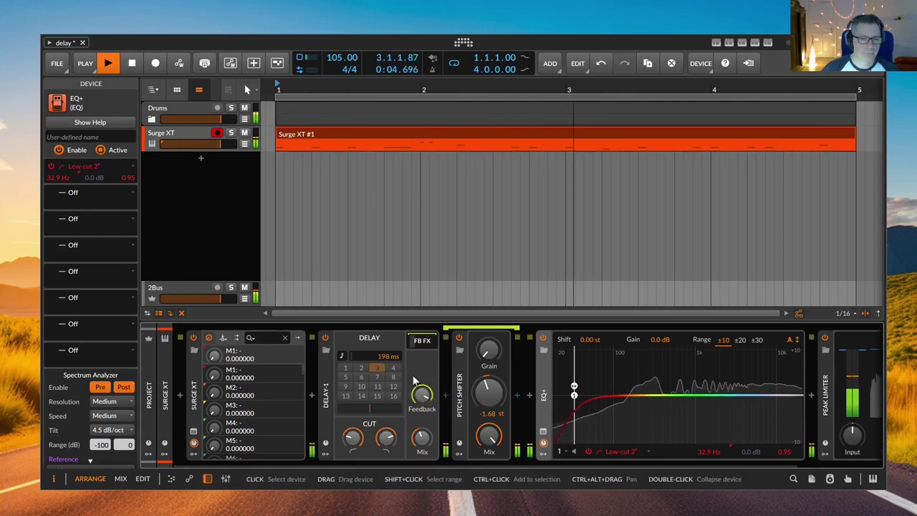
# Set the delay time to 300 ms and the pitch shift to 0.89 st, and raise the grain rate by ear.
pyautogui.moveTo(379, 358); pyautogui.dragTo(378, 343)
pyautogui.moveTo(420, 393)
pyautogui.mouseDown()
pyautogui.moveTo(420, 430)
pyautogui.moveTo(420, 397)
pyautogui.mouseUp()
pyautogui.moveTo(487, 405); pyautogui.dragTo(487, 404)
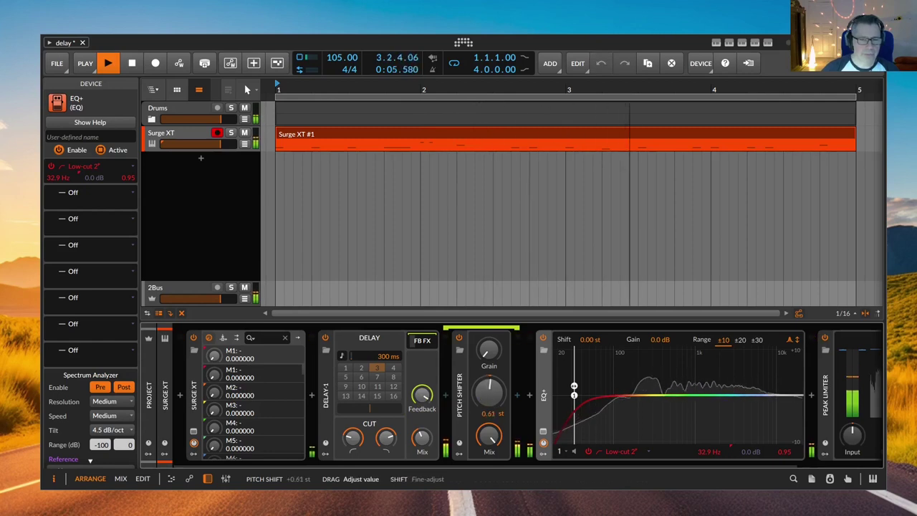
pyautogui.moveTo(487, 404); pyautogui.dragTo(487, 404)
pyautogui.moveTo(488, 349); pyautogui.dragTo(488, 349)
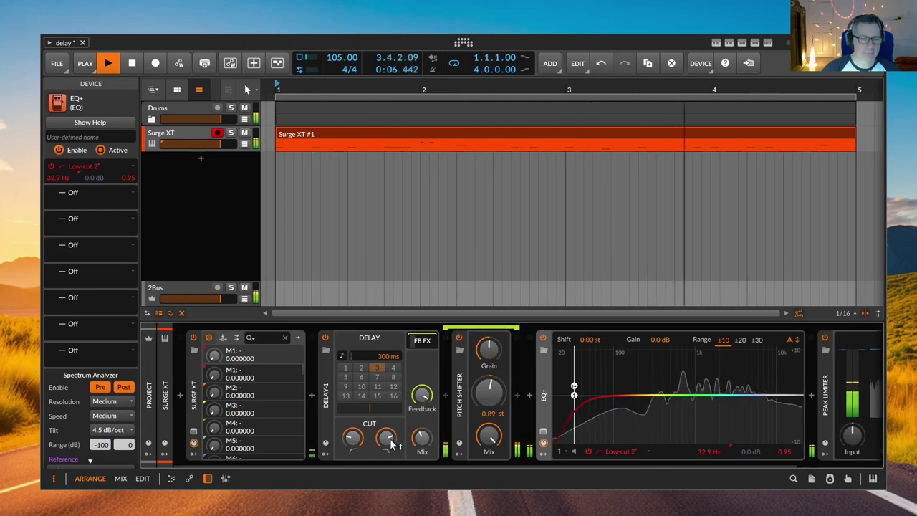
# Readjust the delay's low and high cuts and sweep its time to 426 ms, with the pitch shift at 0.90 st.
pyautogui.moveTo(385, 437); pyautogui.dragTo(386, 437)
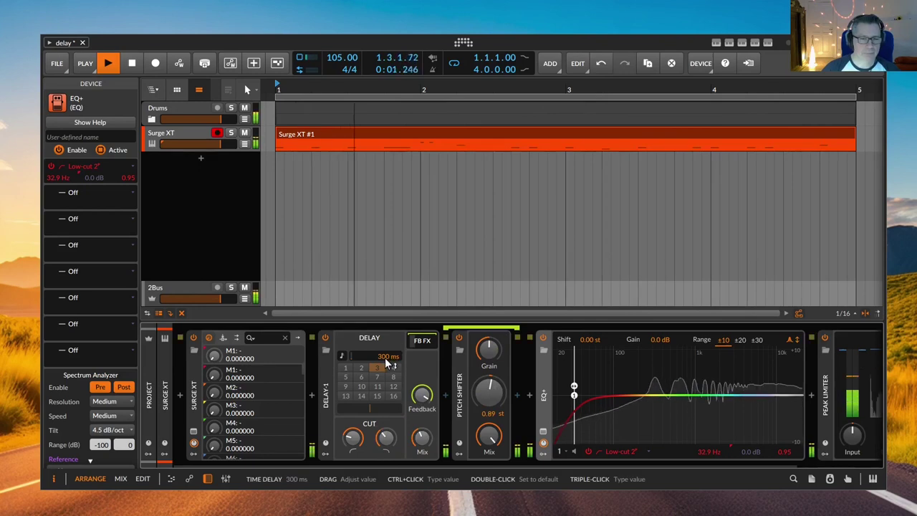
pyautogui.moveTo(387, 362)
pyautogui.mouseDown()
pyautogui.moveTo(386, 352)
pyautogui.moveTo(391, 380)
pyautogui.moveTo(389, 358)
pyautogui.mouseUp()
pyautogui.moveTo(491, 393); pyautogui.dragTo(491, 393)
pyautogui.moveTo(382, 351); pyautogui.dragTo(382, 354)
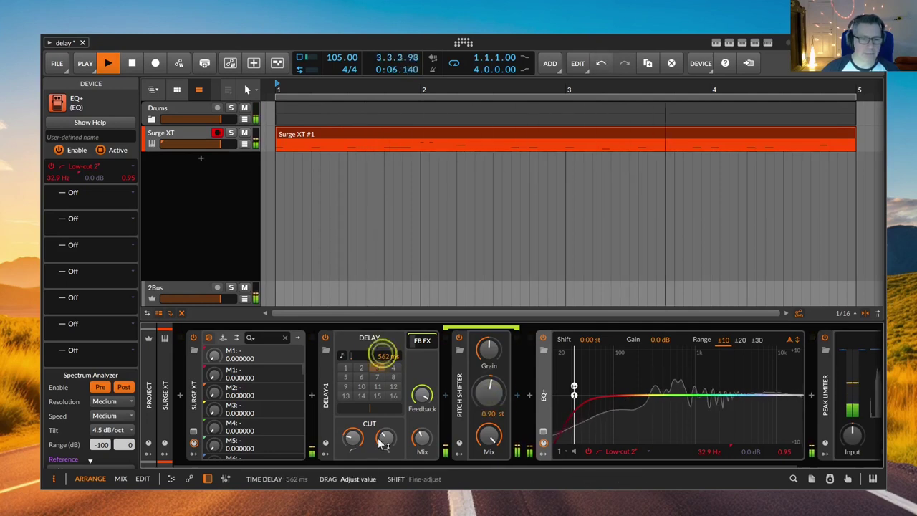
pyautogui.moveTo(384, 439); pyautogui.dragTo(355, 436)
pyautogui.moveTo(388, 354); pyautogui.dragTo(390, 363)
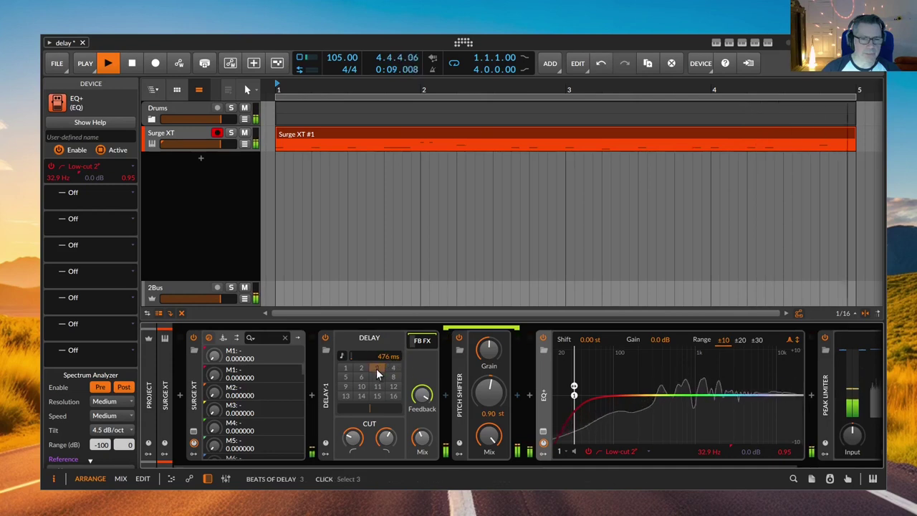
pyautogui.moveTo(385, 359); pyautogui.dragTo(389, 360)
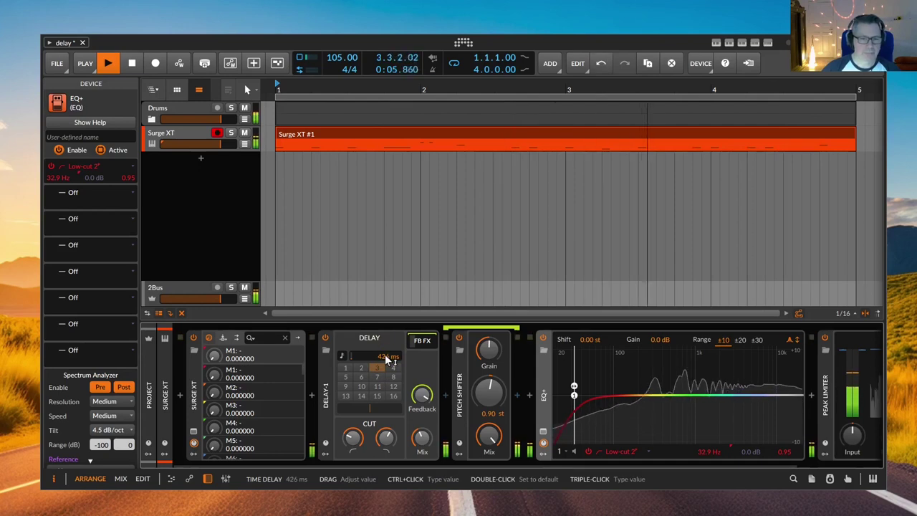
# Replace the Pitch Shifter in the delay's feedback chain with a Flanger and deactivate the Flanger.
pyautogui.click(463, 387)
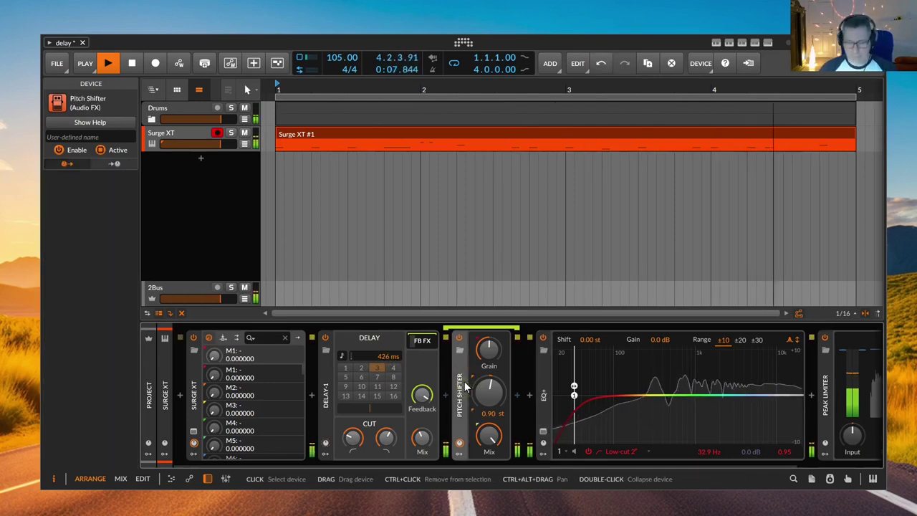
pyautogui.press('Delete')
pyautogui.click(445, 394)
pyautogui.write('flang')
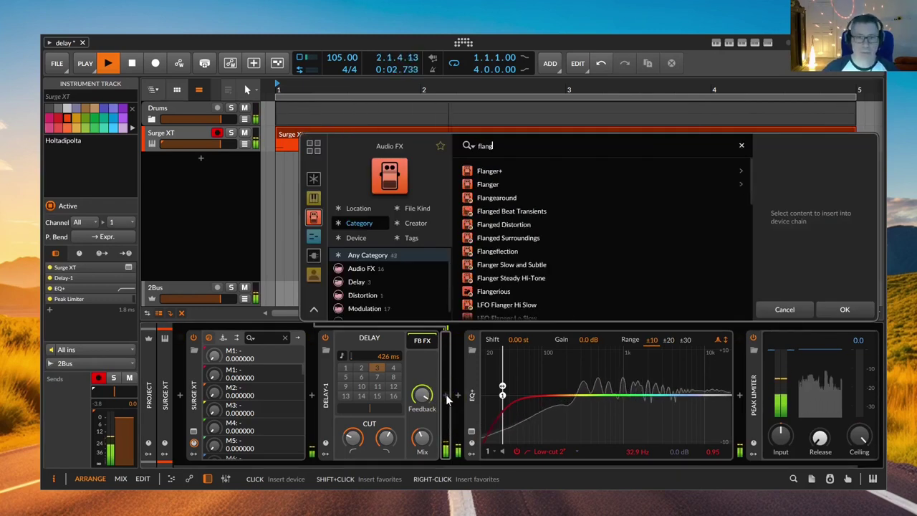
pyautogui.press('Down')
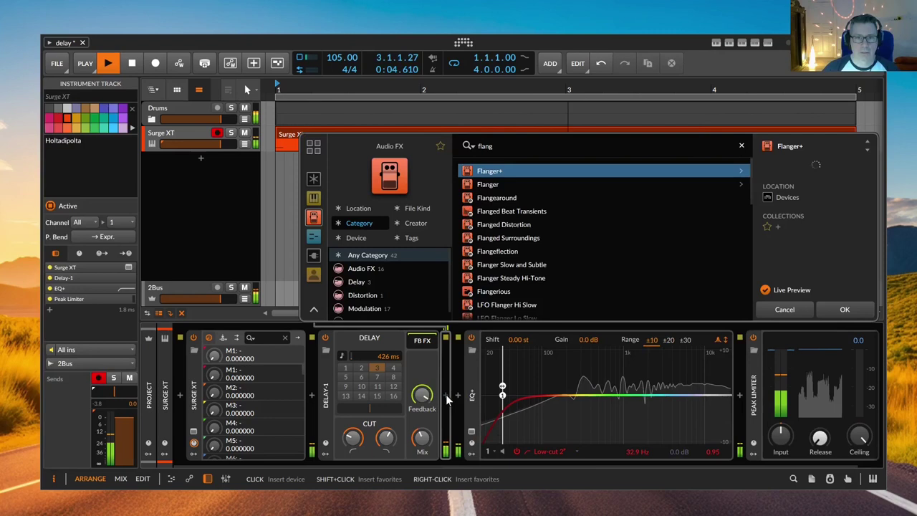
pyautogui.press('Down')
pyautogui.press('Return')
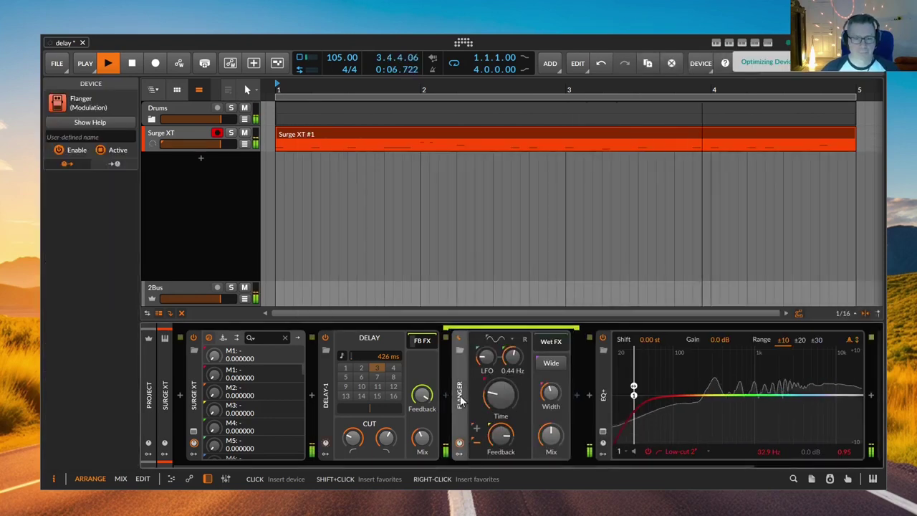
pyautogui.hotkey('alt', 'a')
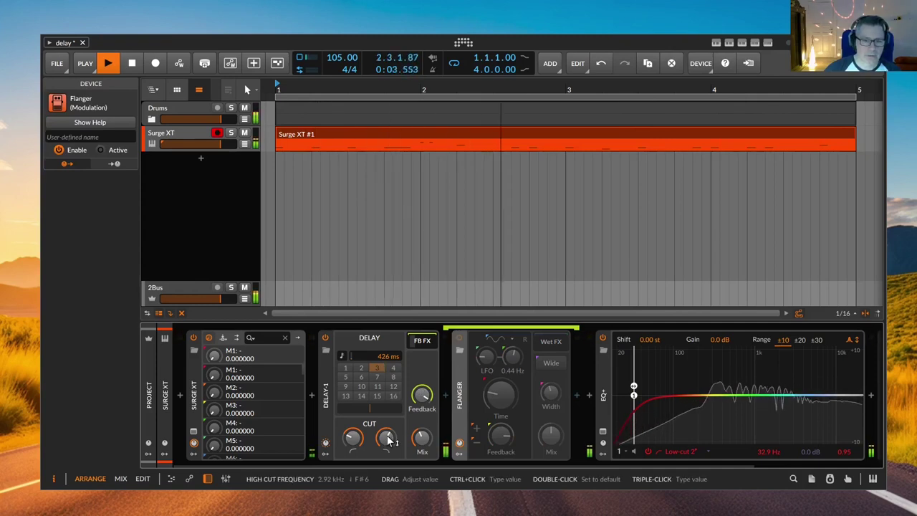
# Readjust the delay's low and high cuts, set its feedback to about -1.0 dB and its time to 372 ms.
pyautogui.moveTo(391, 442); pyautogui.dragTo(423, 414)
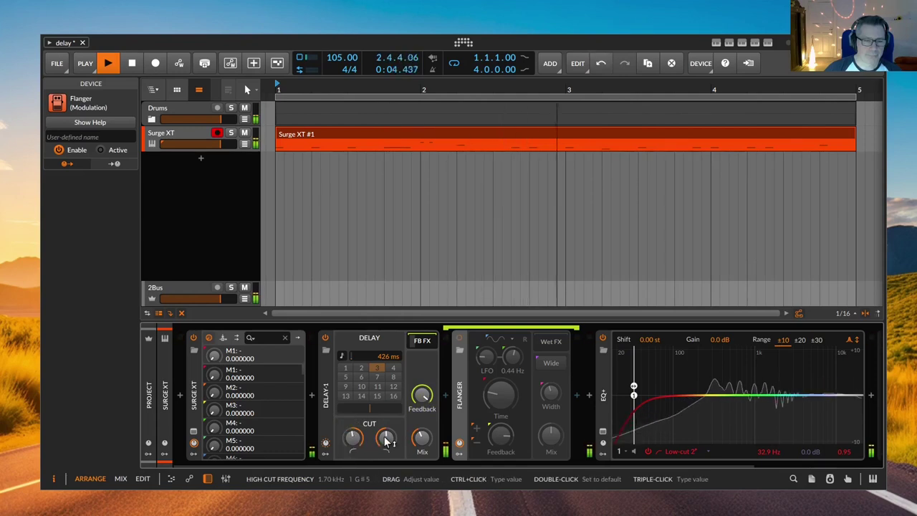
pyautogui.moveTo(422, 394)
pyautogui.mouseDown()
pyautogui.moveTo(421, 406)
pyautogui.moveTo(422, 386)
pyautogui.mouseUp()
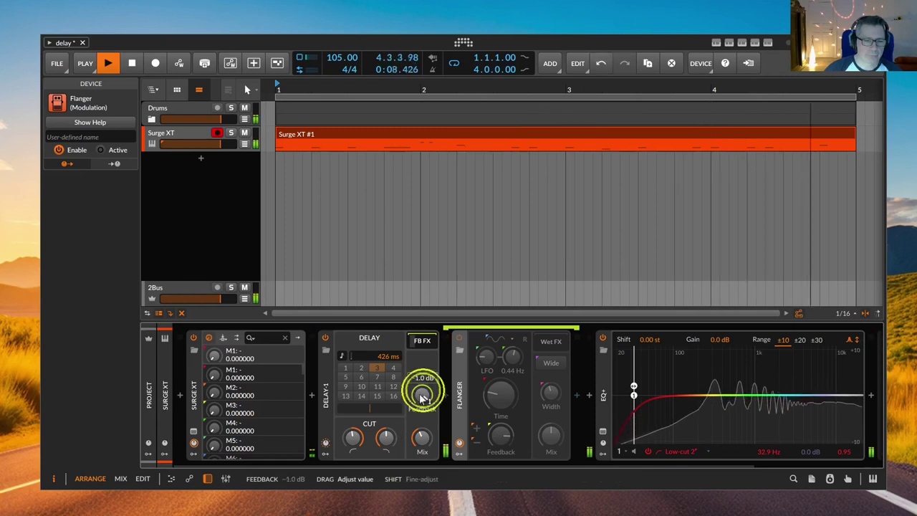
pyautogui.moveTo(380, 351); pyautogui.dragTo(382, 361)
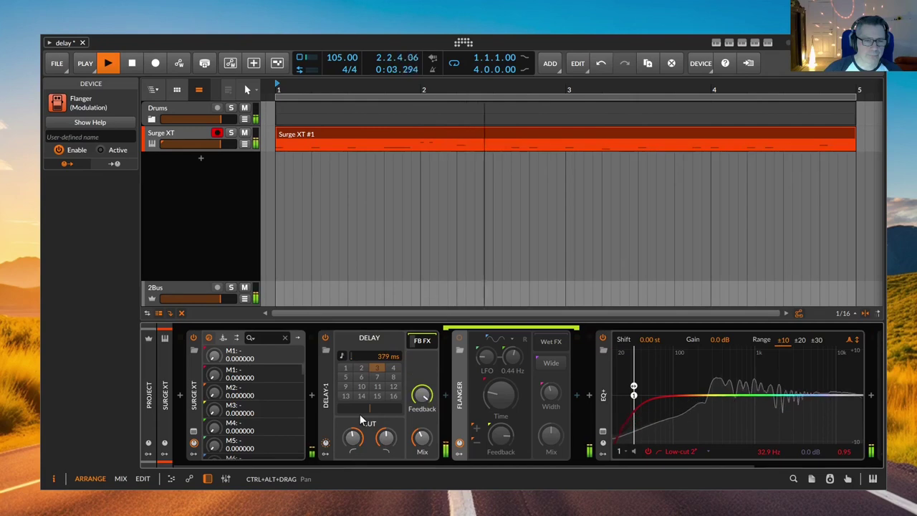
pyautogui.moveTo(352, 438); pyautogui.dragTo(352, 436)
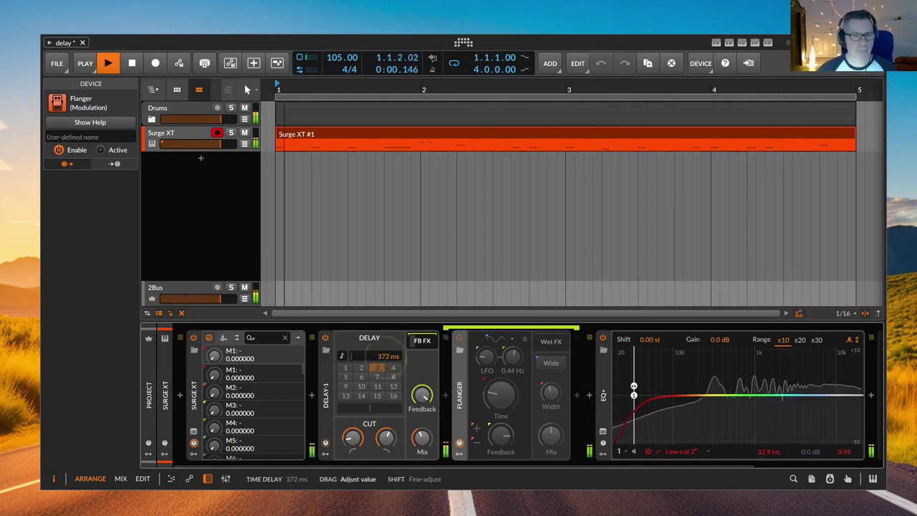
pyautogui.moveTo(385, 357); pyautogui.dragTo(387, 364)
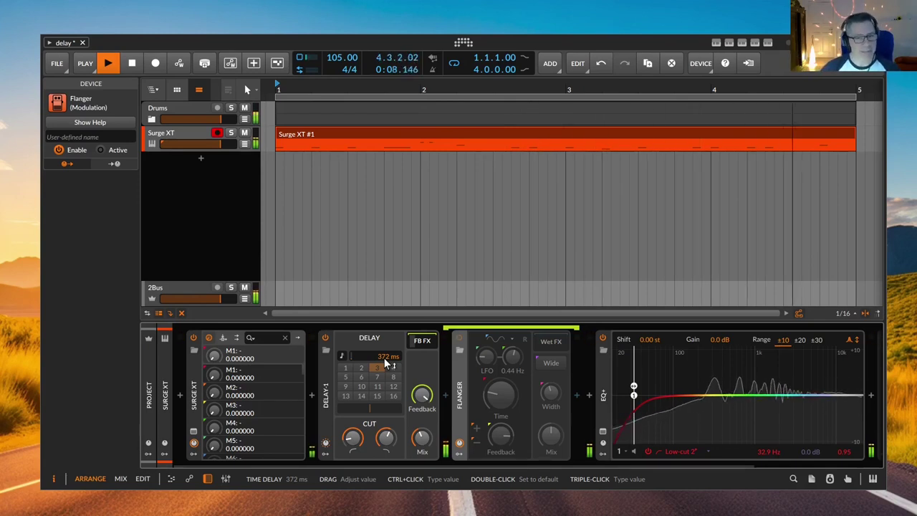
# Turn the delay's feedback fully down, open its low and high cuts fully, and set its time to 307 ms.
pyautogui.click(421, 396)
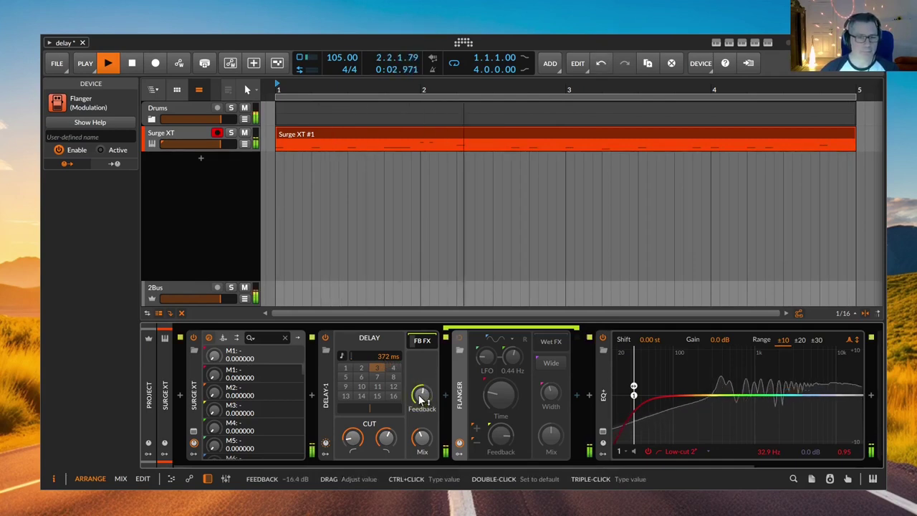
pyautogui.moveTo(421, 400); pyautogui.dragTo(421, 415)
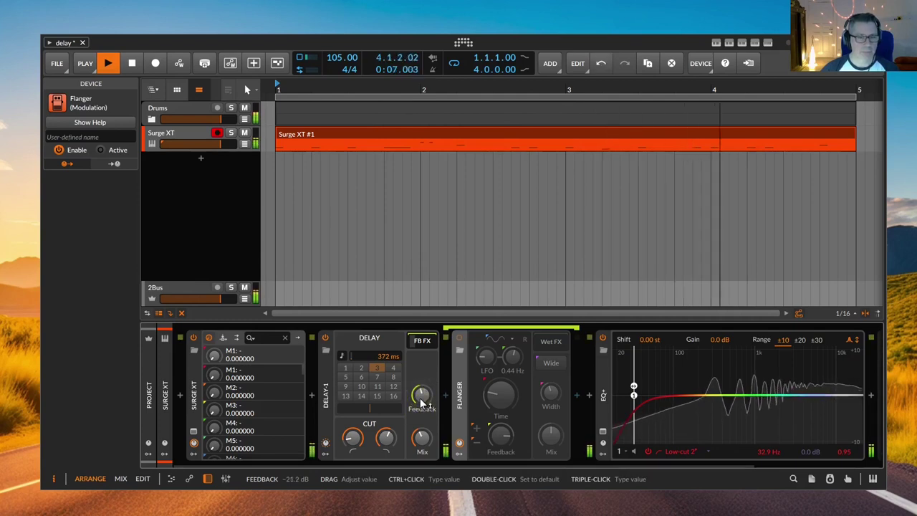
pyautogui.doubleClick(421, 398)
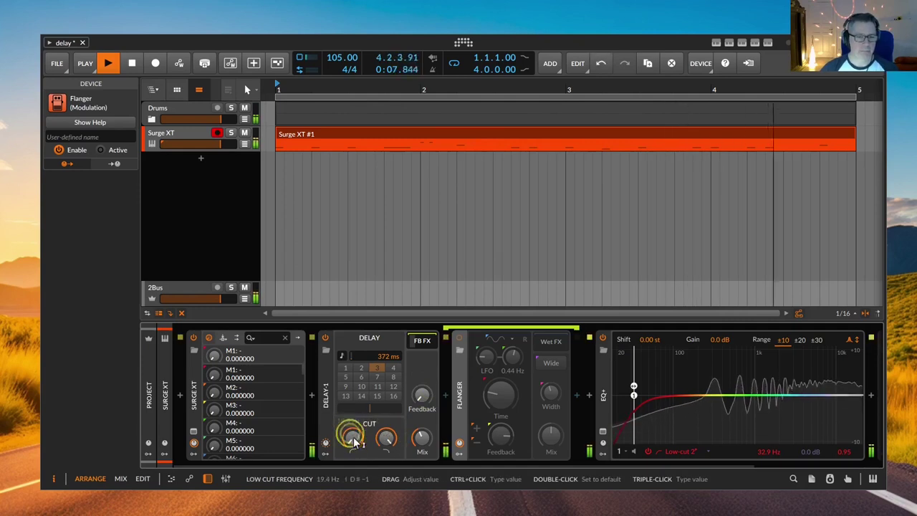
pyautogui.moveTo(381, 358)
pyautogui.mouseDown()
pyautogui.moveTo(382, 374)
pyautogui.moveTo(380, 355)
pyautogui.mouseUp()
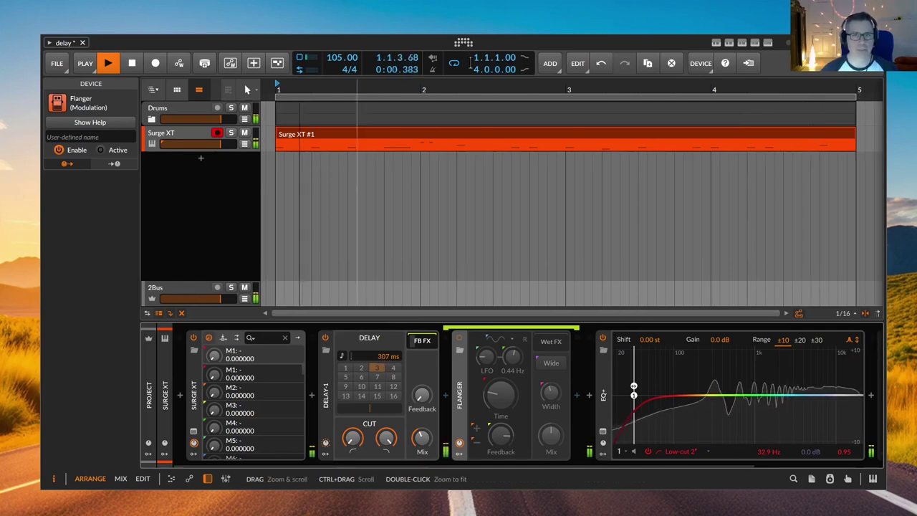
# Move the arranger's play start position to 2.2.3.
pyautogui.click(493, 147)
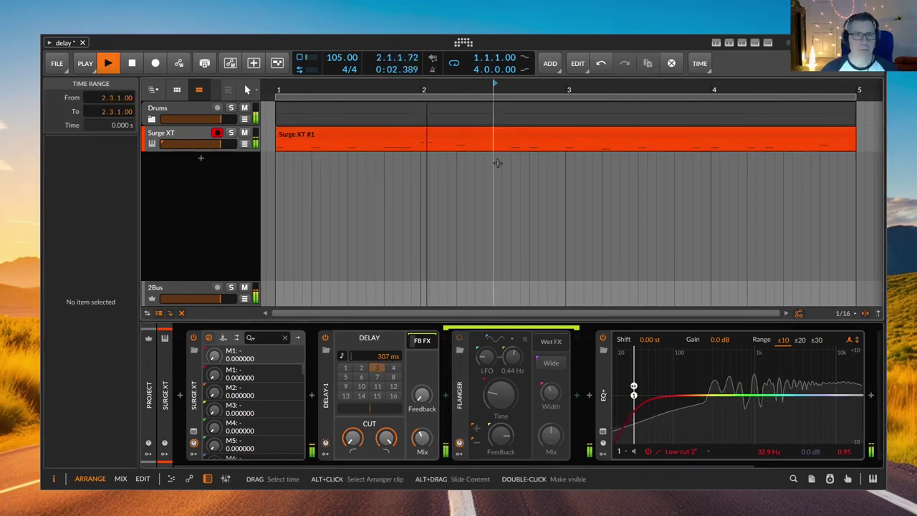
pyautogui.click(510, 147)
pyautogui.click(475, 143)
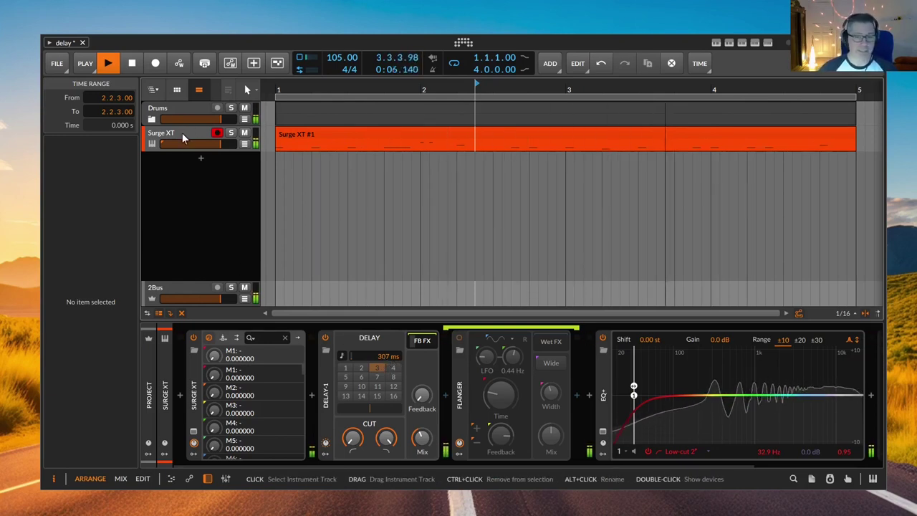
# Transpose the Surge XT clip down an octave.
pyautogui.click(311, 132)
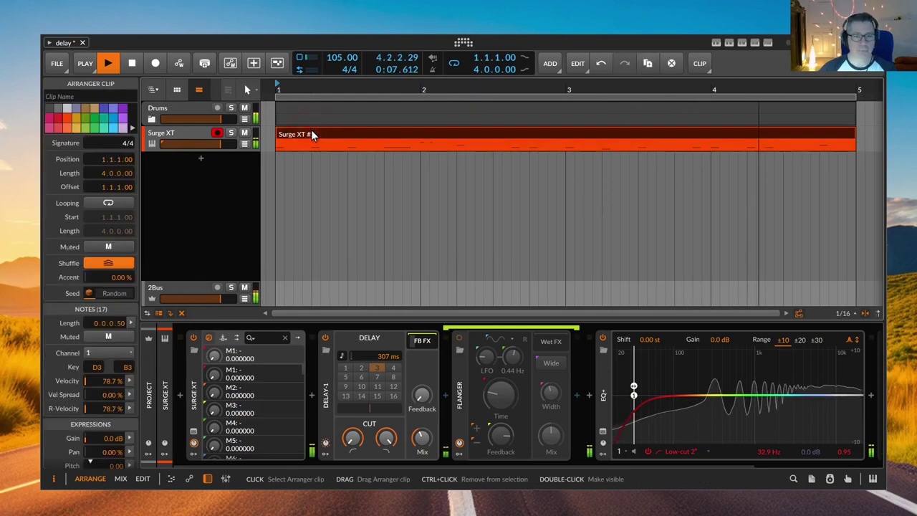
pyautogui.rightClick(311, 132)
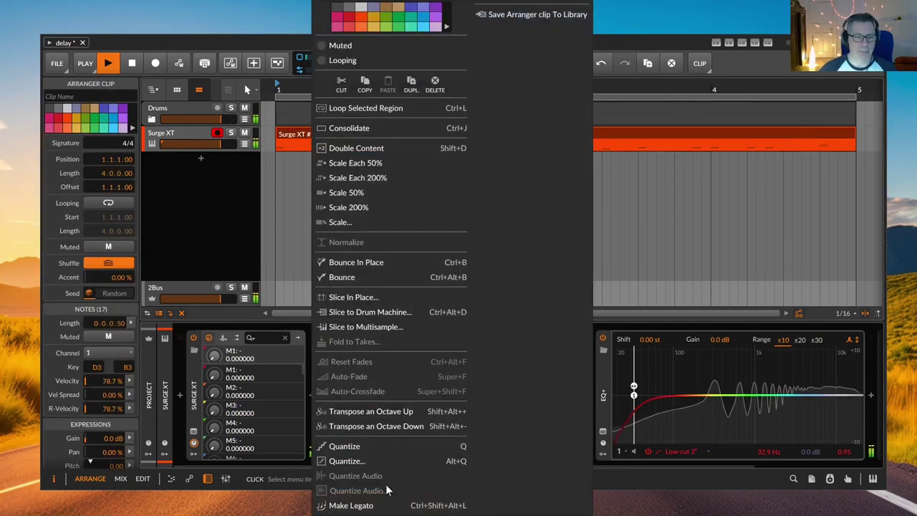
pyautogui.click(408, 427)
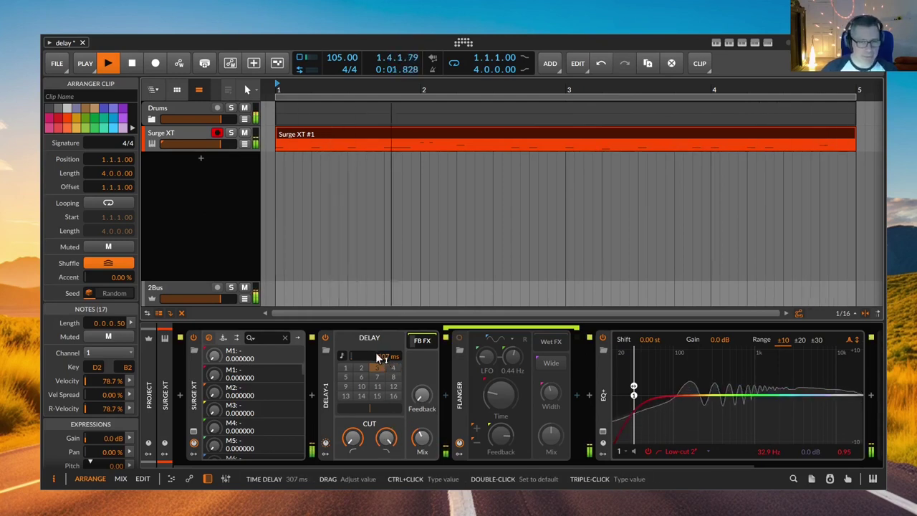
# Lower the delay's high cut to about 1.04 kHz and set its time to 443 ms.
pyautogui.moveTo(383, 358); pyautogui.dragTo(387, 358)
pyautogui.click(386, 436)
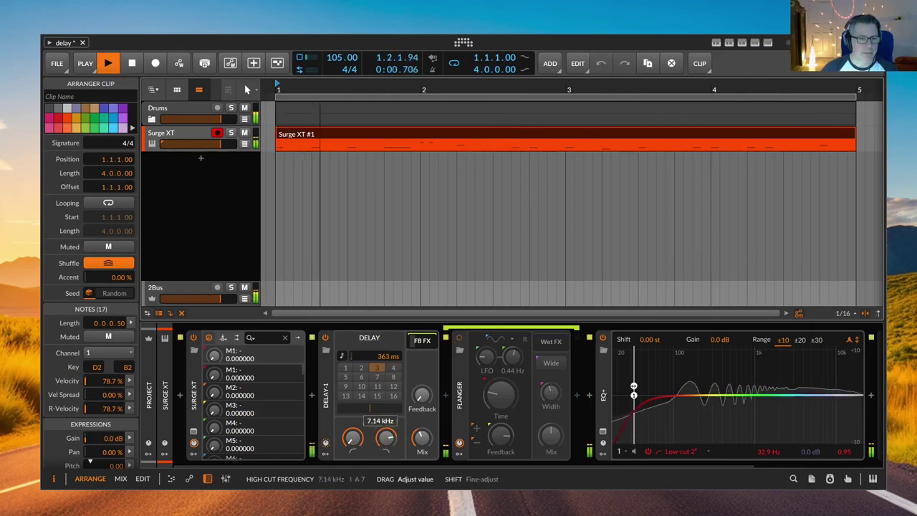
pyautogui.moveTo(385, 437); pyautogui.dragTo(385, 462)
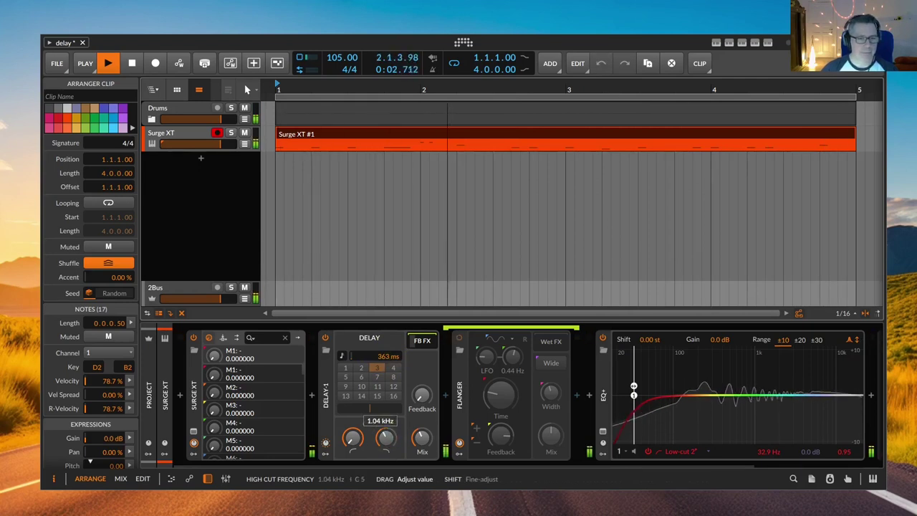
pyautogui.doubleClick(383, 356)
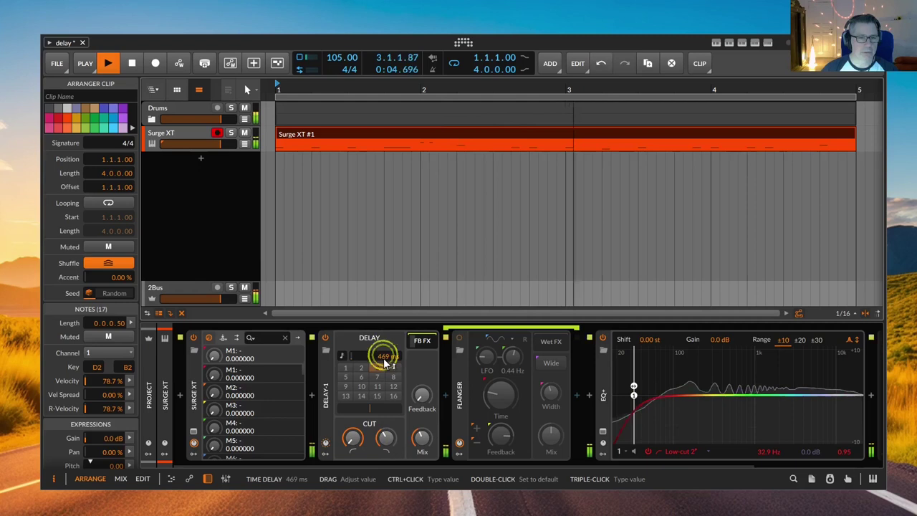
pyautogui.moveTo(385, 364); pyautogui.dragTo(387, 373)
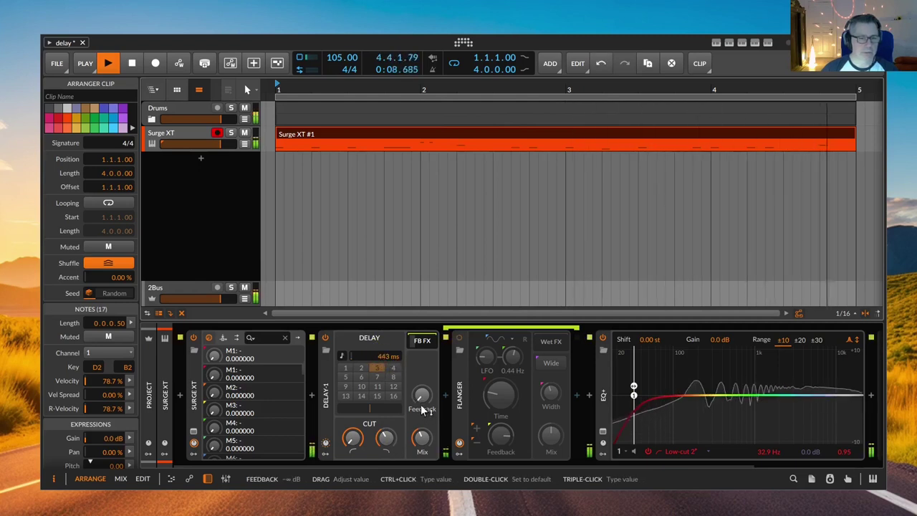
# Raise the delay's low cut, readjust its high cut and set its feedback to about -13.3 dB.
pyautogui.moveTo(357, 439); pyautogui.dragTo(359, 428)
pyautogui.moveTo(422, 399); pyautogui.dragTo(421, 373)
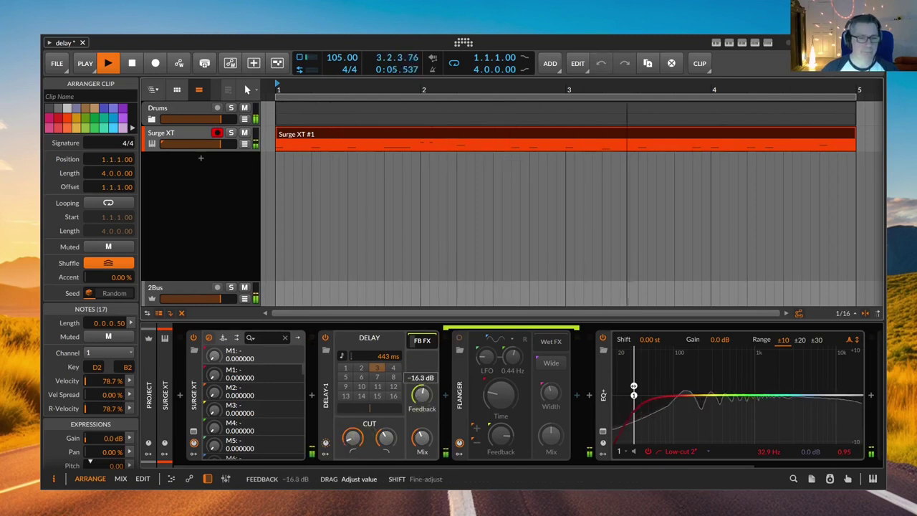
pyautogui.moveTo(421, 402); pyautogui.dragTo(421, 398)
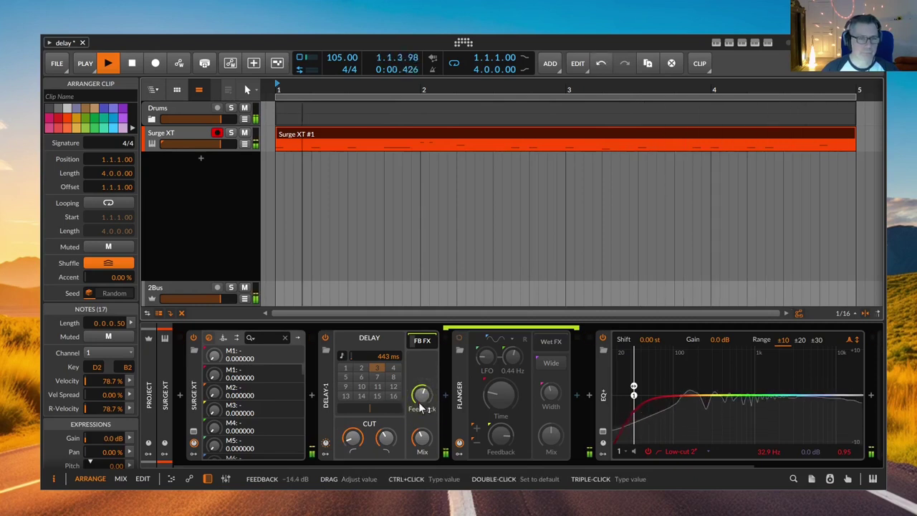
pyautogui.moveTo(385, 437); pyautogui.dragTo(423, 399)
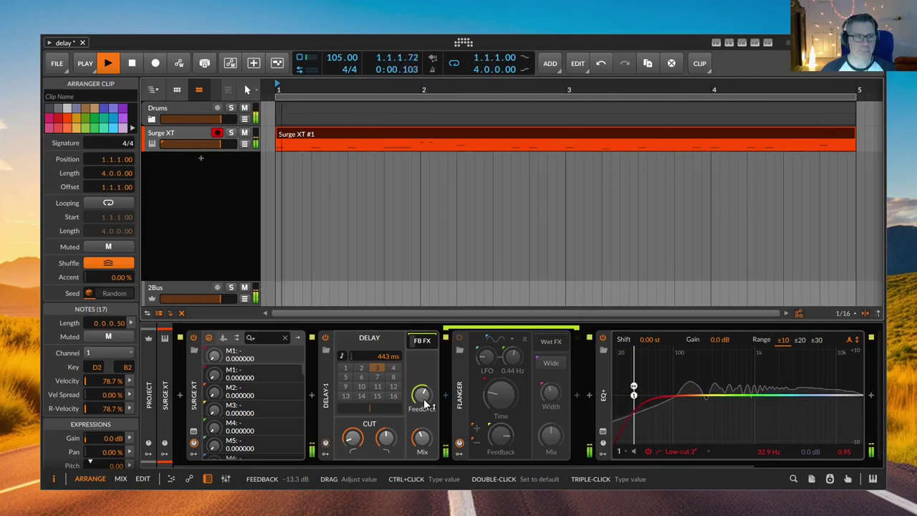
# Activate the Flanger, raise its feedback with negative polarity and set its time to about 2.37 ms.
pyautogui.click(459, 338)
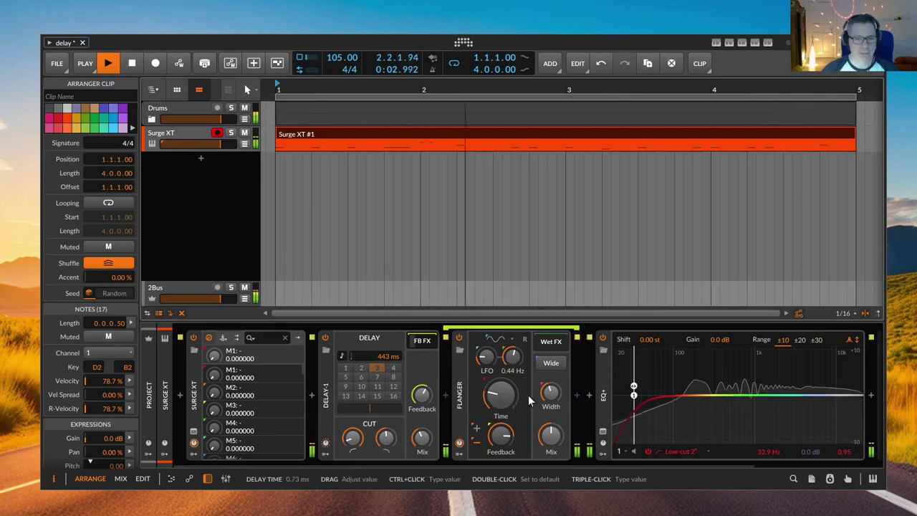
pyautogui.moveTo(495, 443)
pyautogui.mouseDown()
pyautogui.moveTo(495, 432)
pyautogui.moveTo(507, 441)
pyautogui.moveTo(500, 437)
pyautogui.mouseUp()
pyautogui.click(473, 424)
pyautogui.click(475, 440)
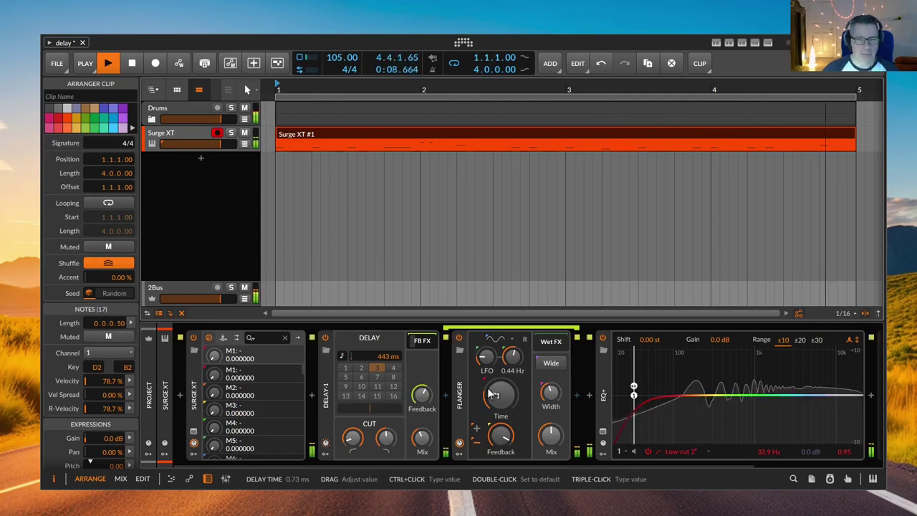
pyautogui.moveTo(492, 393)
pyautogui.mouseDown()
pyautogui.moveTo(492, 381)
pyautogui.moveTo(487, 409)
pyautogui.mouseUp()
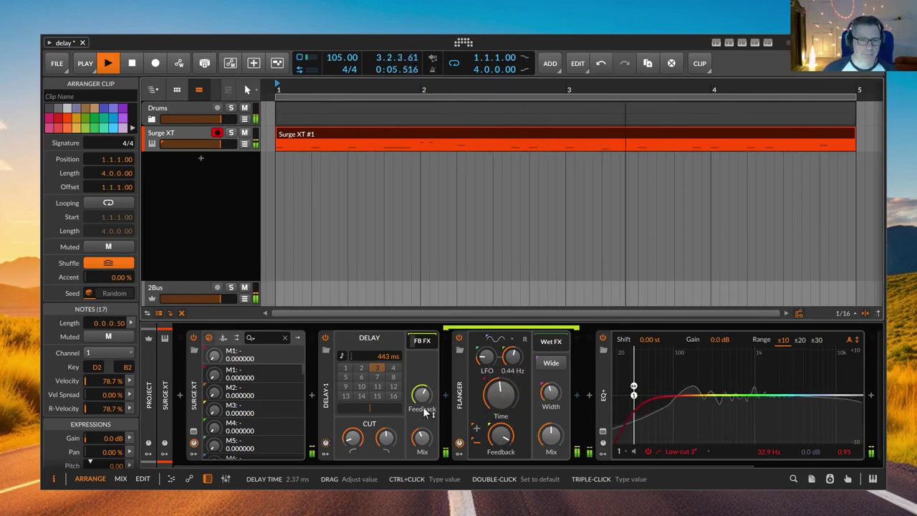
# Lower the delay's feedback slightly, open its high cut a little and set the Flanger's LFO rate to 10.0 Hz.
pyautogui.moveTo(421, 399); pyautogui.dragTo(419, 409)
pyautogui.moveTo(389, 437); pyautogui.dragTo(389, 433)
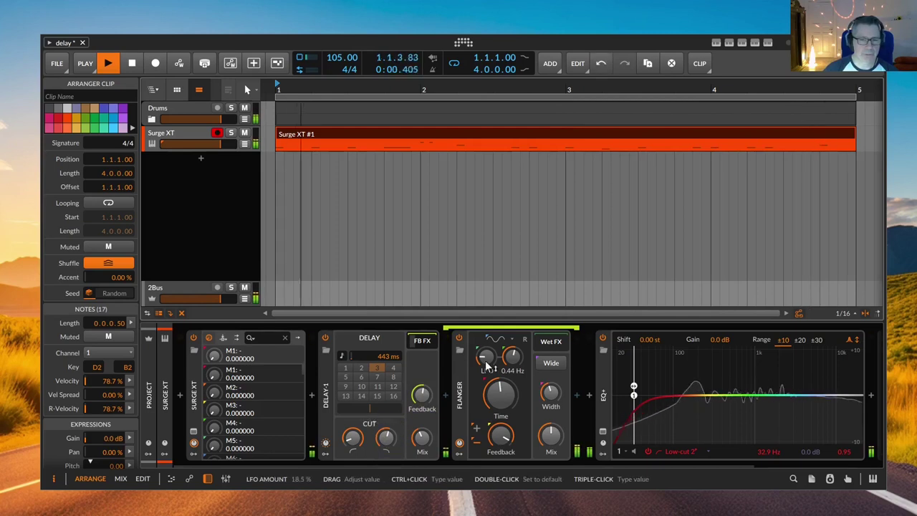
pyautogui.moveTo(514, 356); pyautogui.dragTo(514, 372)
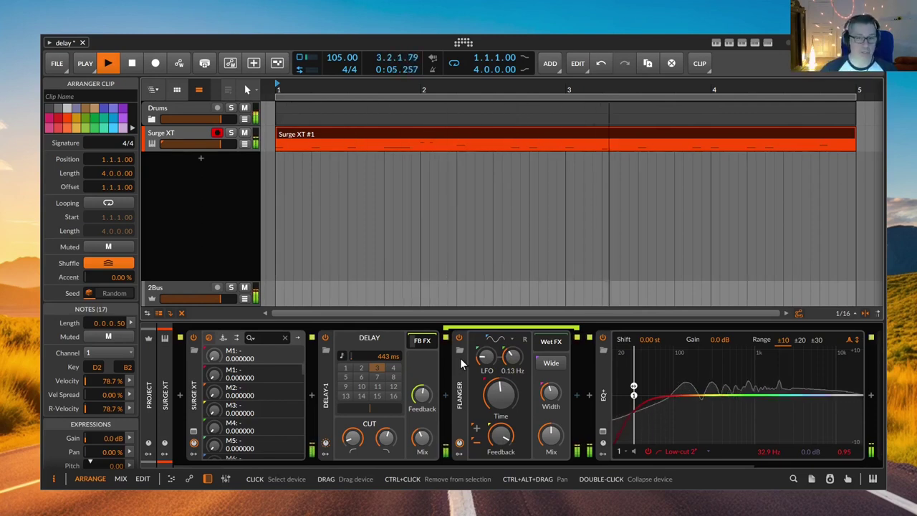
pyautogui.moveTo(521, 366); pyautogui.dragTo(517, 361)
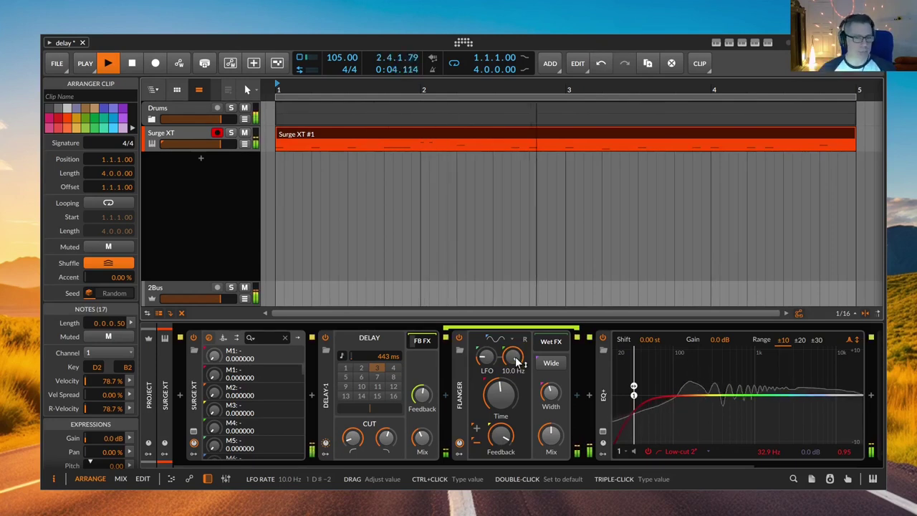
# Raise the delay's feedback and move its low and high cuts higher.
pyautogui.moveTo(424, 398); pyautogui.dragTo(424, 387)
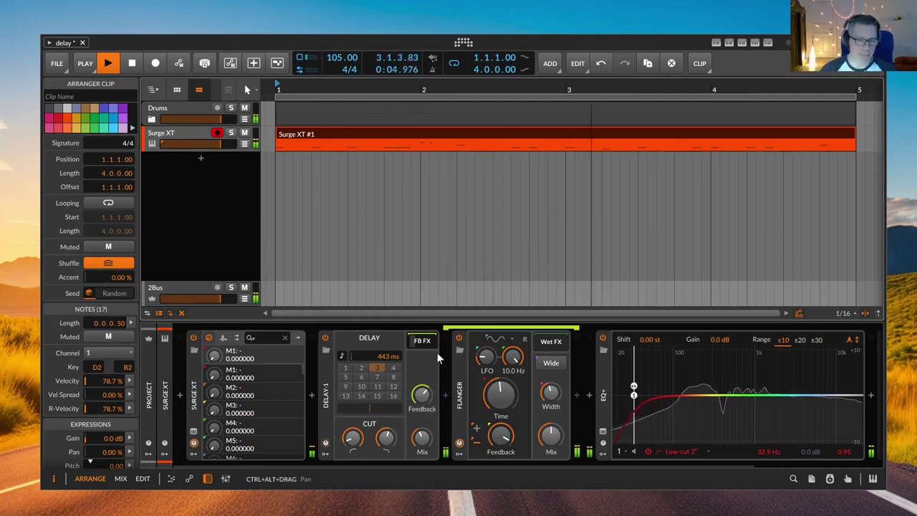
pyautogui.moveTo(425, 390)
pyautogui.mouseDown()
pyautogui.moveTo(425, 380)
pyautogui.moveTo(421, 407)
pyautogui.mouseUp()
pyautogui.moveTo(389, 433)
pyautogui.mouseDown()
pyautogui.moveTo(352, 426)
pyautogui.moveTo(381, 432)
pyautogui.mouseUp()
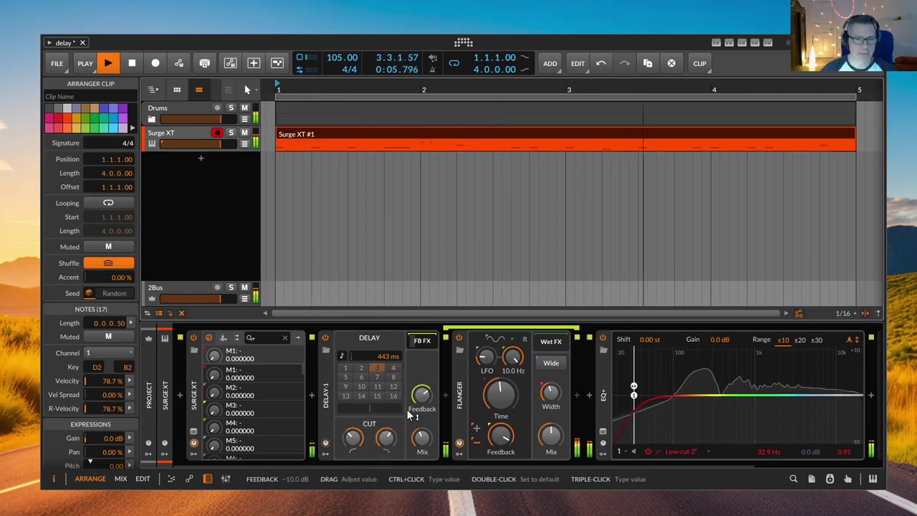
pyautogui.moveTo(422, 399); pyautogui.dragTo(423, 393)
# Raise the Flanger's LFO amount, set its LFO rate to 0.12 Hz and open the delay's high cut further.
pyautogui.moveTo(487, 358); pyautogui.dragTo(516, 358)
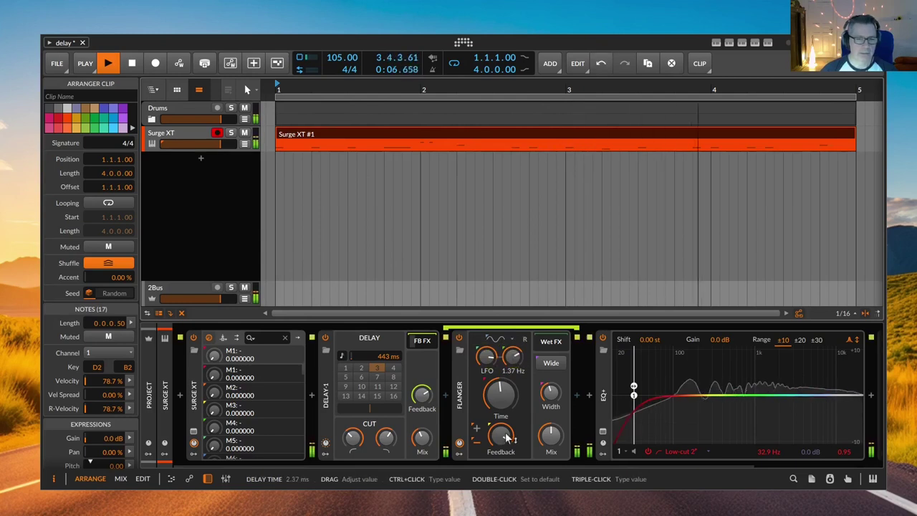
pyautogui.moveTo(500, 436); pyautogui.dragTo(501, 435)
pyautogui.moveTo(512, 356)
pyautogui.mouseDown()
pyautogui.moveTo(512, 380)
pyautogui.moveTo(509, 357)
pyautogui.moveTo(488, 355)
pyautogui.moveTo(512, 353)
pyautogui.mouseUp()
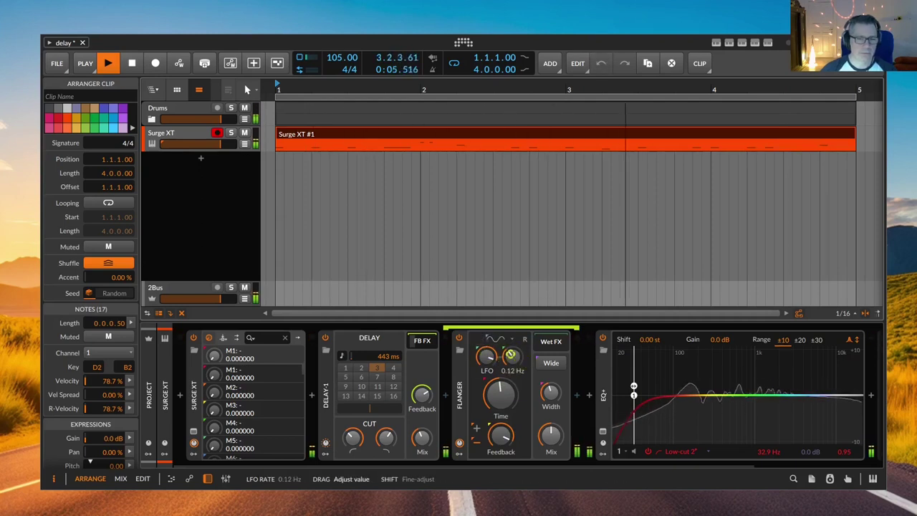
pyautogui.moveTo(381, 432); pyautogui.dragTo(352, 434)
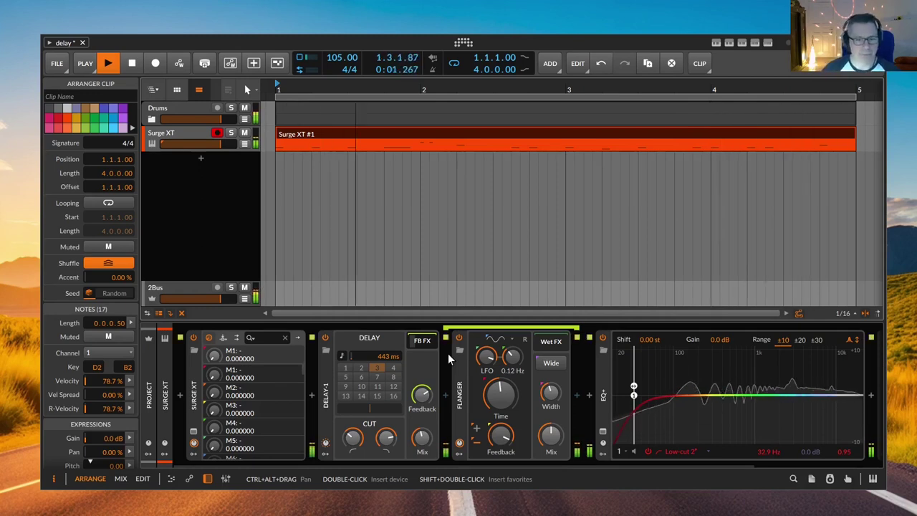
# Try the Flanger's LFO retrigger and the Triangle waveform, and set the LFO waveform to Square.
pyautogui.click(524, 341)
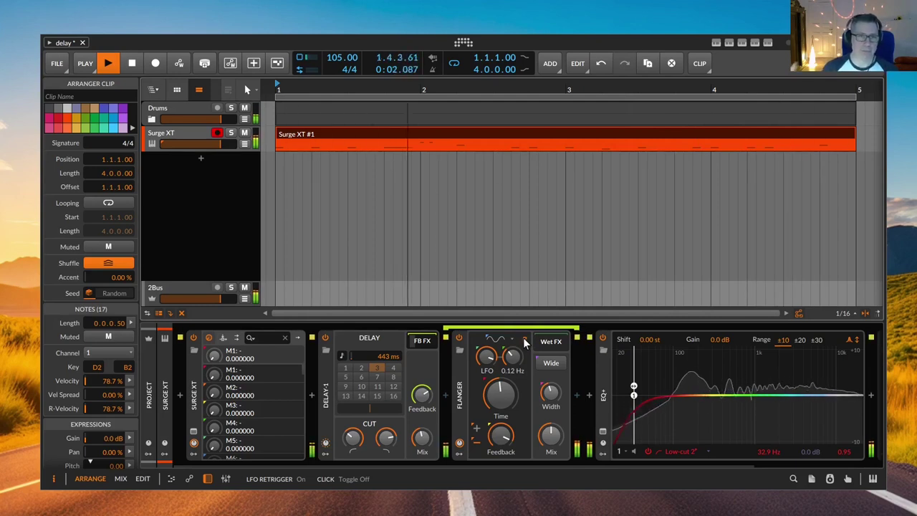
pyautogui.click(524, 341)
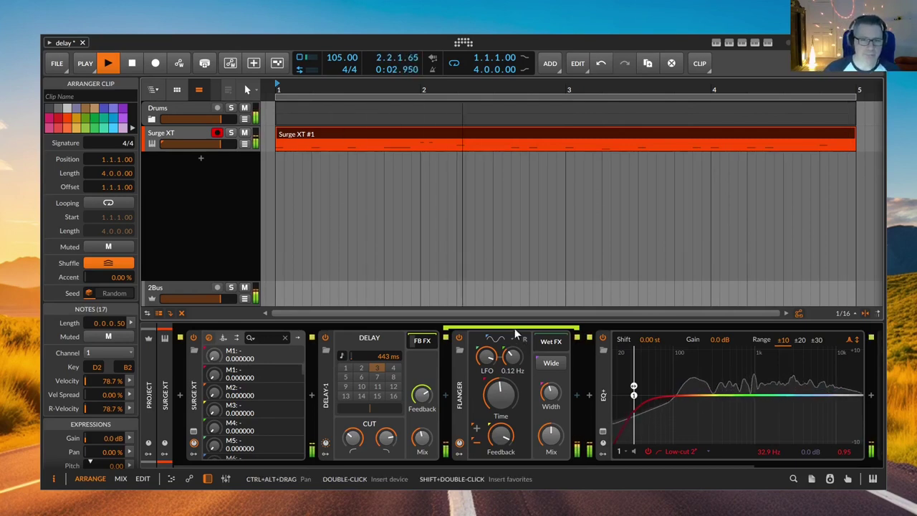
pyautogui.click(498, 338)
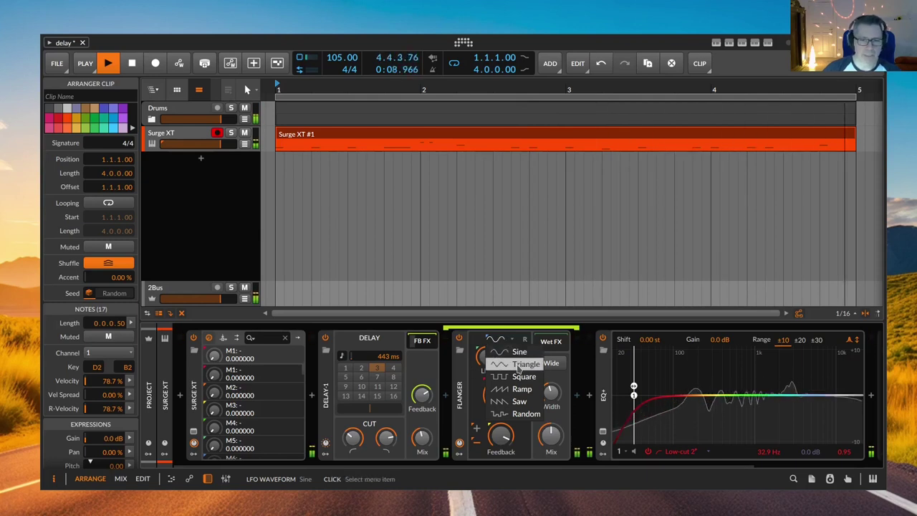
pyautogui.click(518, 363)
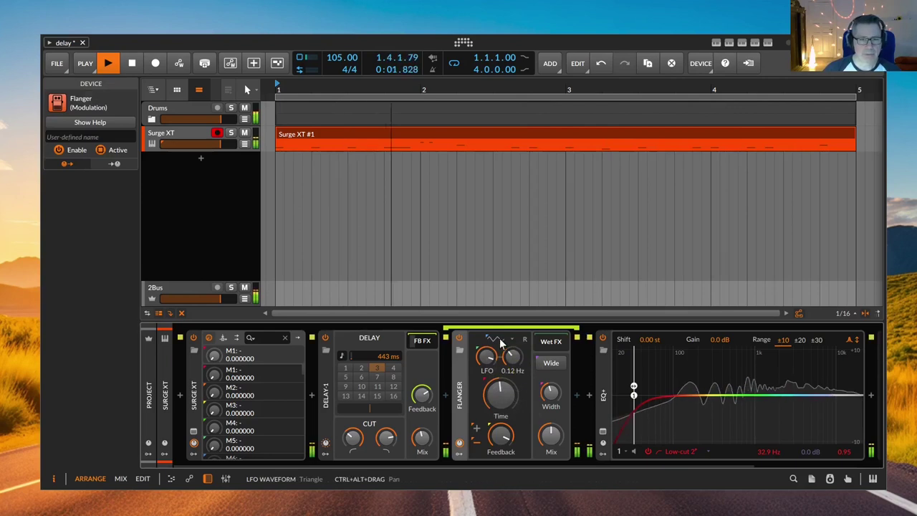
pyautogui.click(500, 343)
pyautogui.click(515, 375)
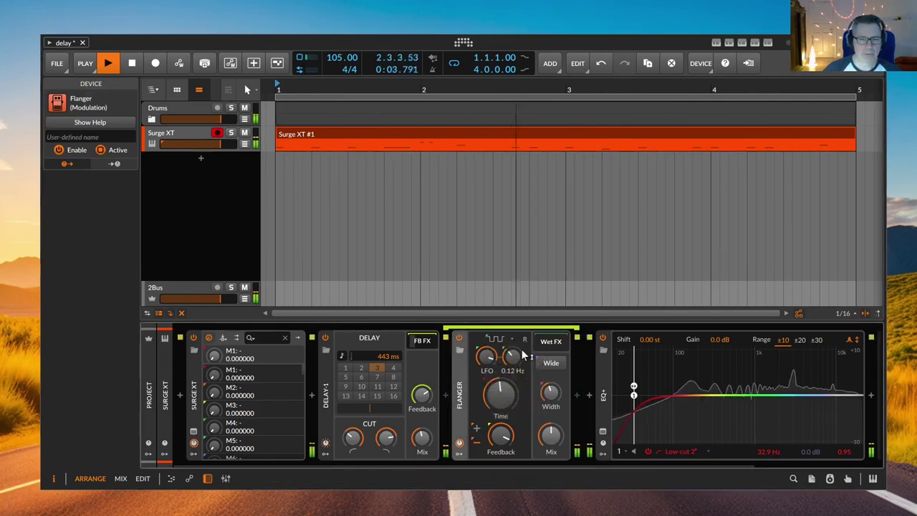
# Set the Flanger's LFO rate to about 0.15 Hz and readjust the feedback of both the delay and the Flanger.
pyautogui.moveTo(512, 358); pyautogui.dragTo(437, 389)
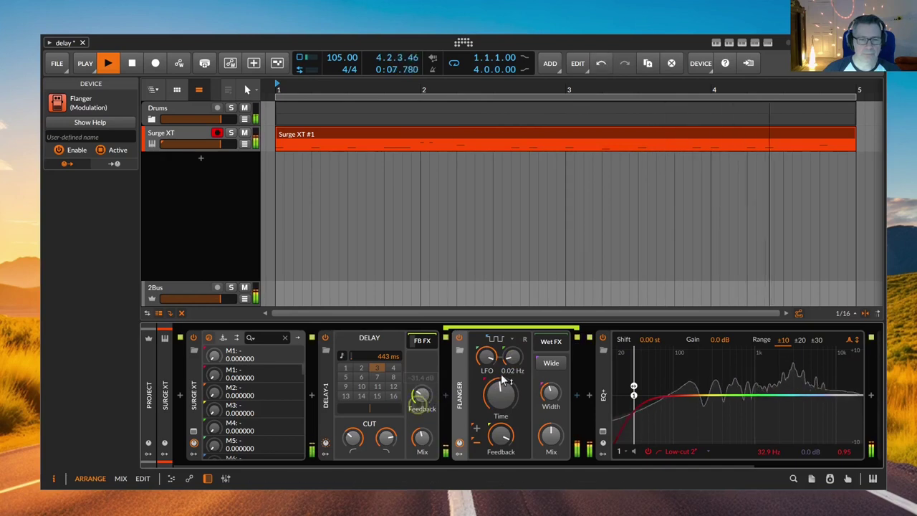
pyautogui.moveTo(503, 436); pyautogui.dragTo(503, 459)
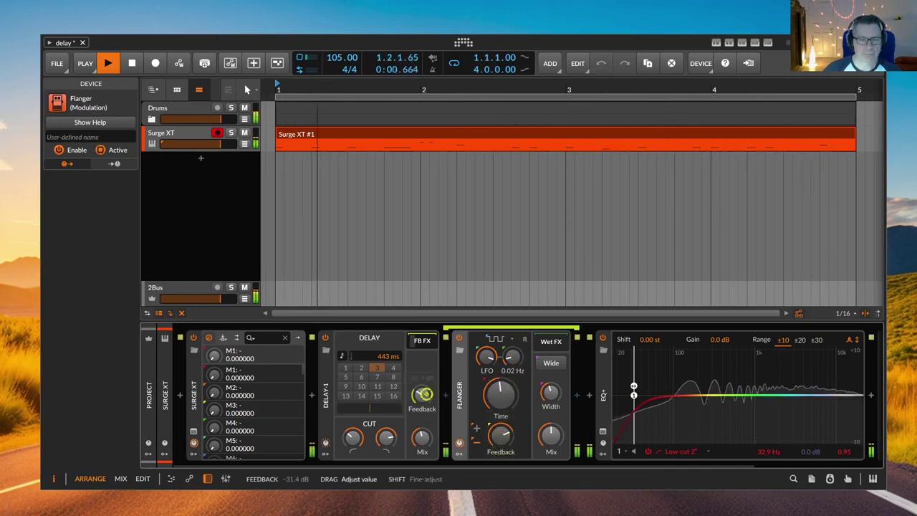
pyautogui.moveTo(421, 394)
pyautogui.mouseDown()
pyautogui.moveTo(421, 379)
pyautogui.moveTo(423, 394)
pyautogui.mouseUp()
pyautogui.moveTo(513, 361); pyautogui.dragTo(512, 342)
pyautogui.moveTo(501, 433); pyautogui.dragTo(501, 423)
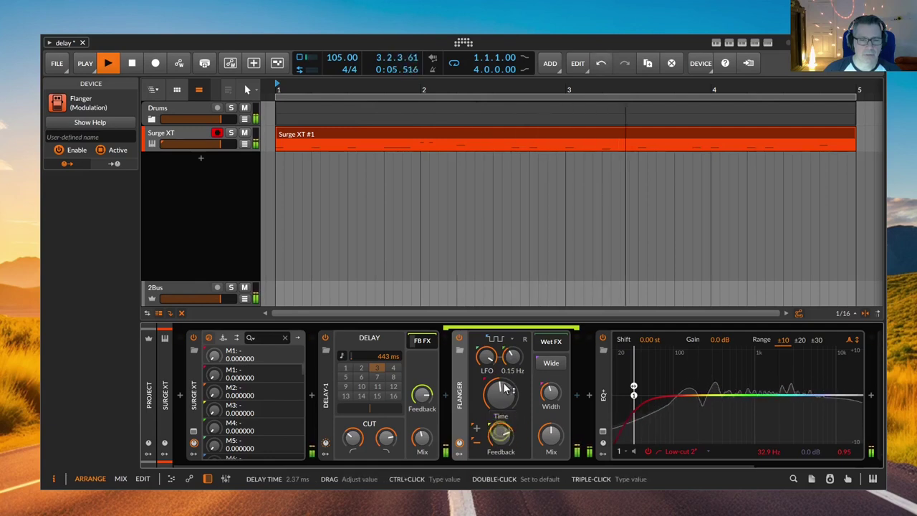
# Switch the Flanger's feedback to positive polarity, readjust its amount and lower the Flanger's time to about 0.37 ms.
pyautogui.click(495, 433)
pyautogui.click(475, 429)
pyautogui.click(501, 435)
pyautogui.moveTo(502, 436); pyautogui.dragTo(501, 444)
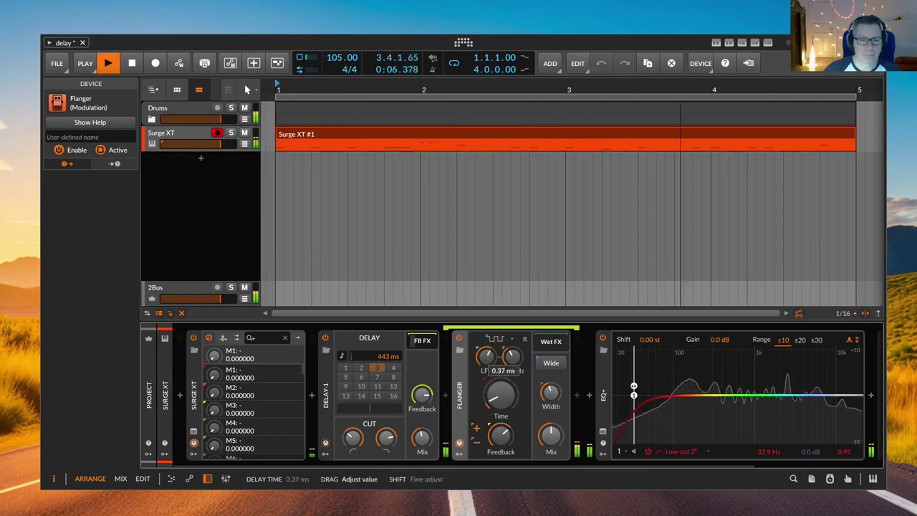
# Readjust the Flanger's LFO amount, reset its feedback to 0% and raise the feedback again with negative polarity.
pyautogui.moveTo(486, 355); pyautogui.dragTo(486, 354)
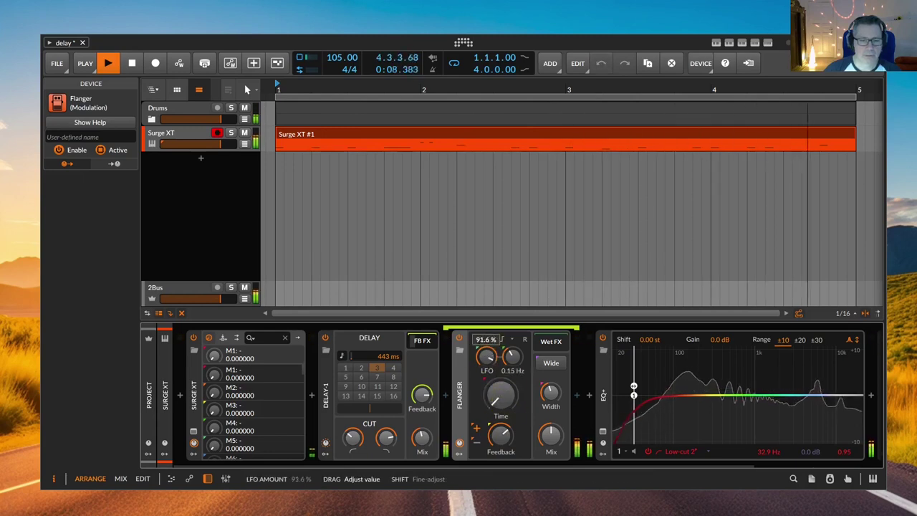
pyautogui.moveTo(487, 353); pyautogui.dragTo(486, 353)
pyautogui.doubleClick(500, 434)
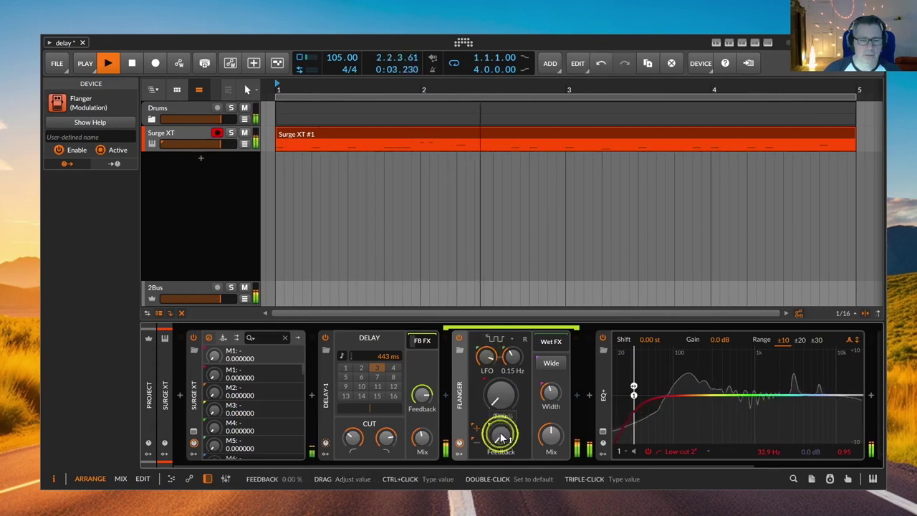
pyautogui.moveTo(494, 434); pyautogui.dragTo(494, 432)
# Set the Flanger's time to about 1.28 ms, its LFO rate to 0.65 Hz and its feedback to 78.4%.
pyautogui.moveTo(498, 400); pyautogui.dragTo(498, 400)
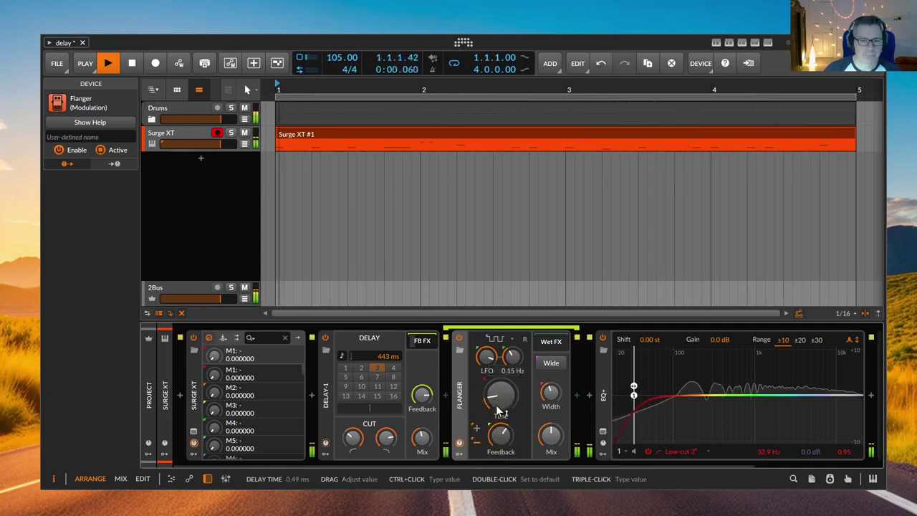
pyautogui.moveTo(513, 358); pyautogui.dragTo(516, 364)
pyautogui.moveTo(506, 405); pyautogui.dragTo(507, 395)
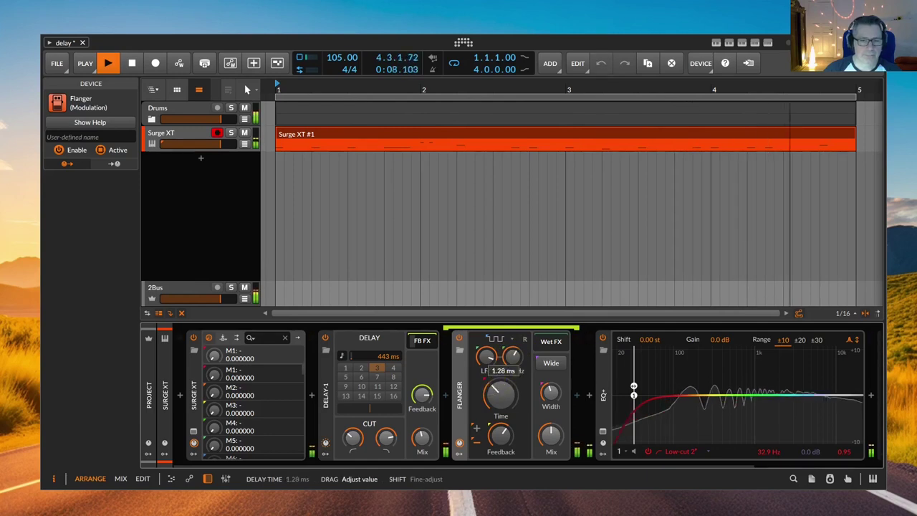
pyautogui.moveTo(500, 435); pyautogui.dragTo(500, 431)
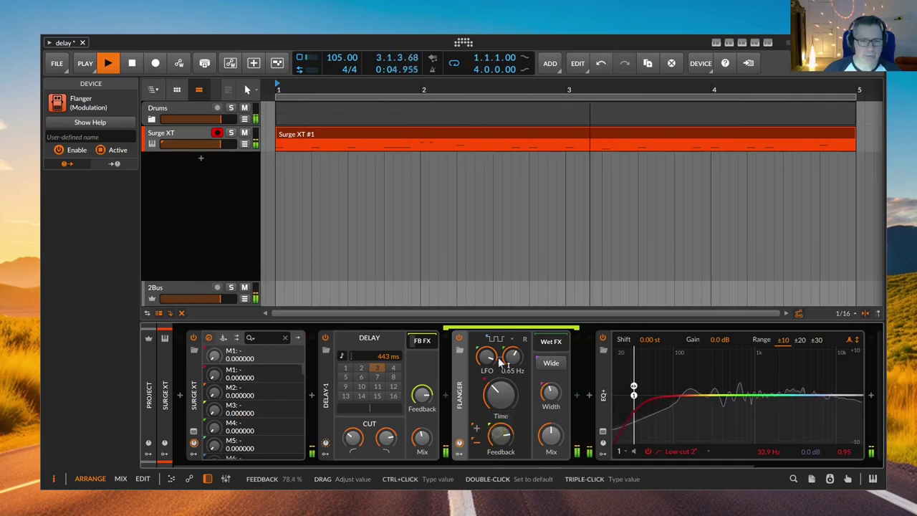
# Change the Flanger's LFO waveform to Ramp with retrigger on, switch its feedback to positive polarity and set the LFO rate to 0.16 Hz.
pyautogui.moveTo(487, 356); pyautogui.dragTo(501, 422)
pyautogui.moveTo(507, 357); pyautogui.dragTo(507, 351)
pyautogui.click(508, 337)
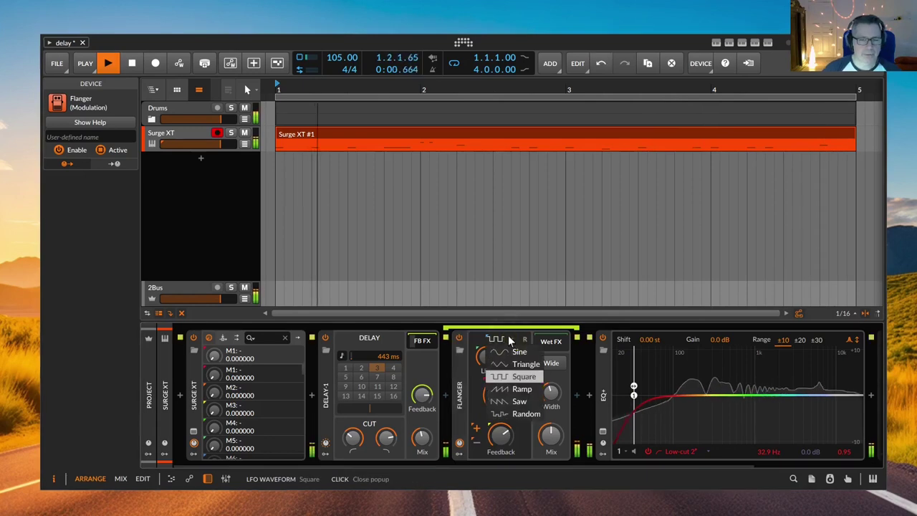
pyautogui.click(516, 390)
pyautogui.moveTo(515, 353); pyautogui.dragTo(516, 360)
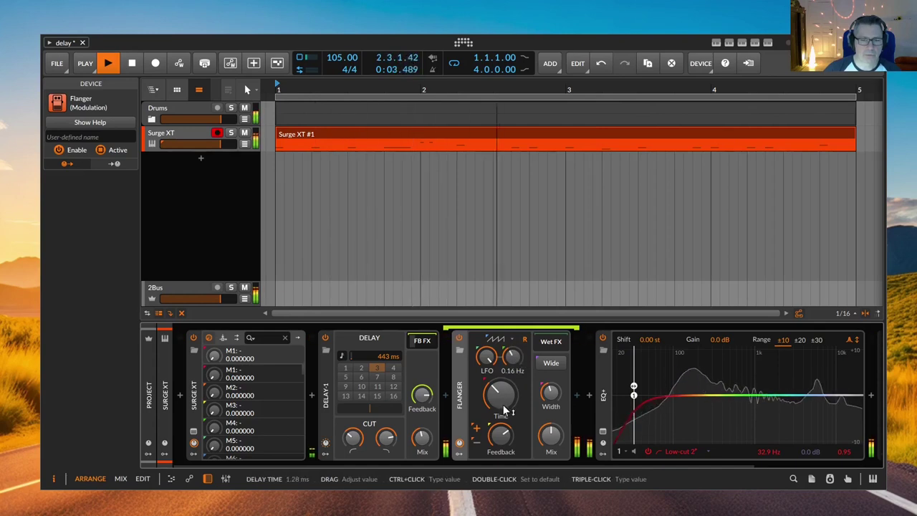
# Set the Flanger's time to 3.65 ms, return its feedback to negative polarity and set its LFO amount to about 74.8%.
pyautogui.moveTo(501, 434); pyautogui.dragTo(501, 398)
pyautogui.moveTo(500, 436); pyautogui.dragTo(505, 423)
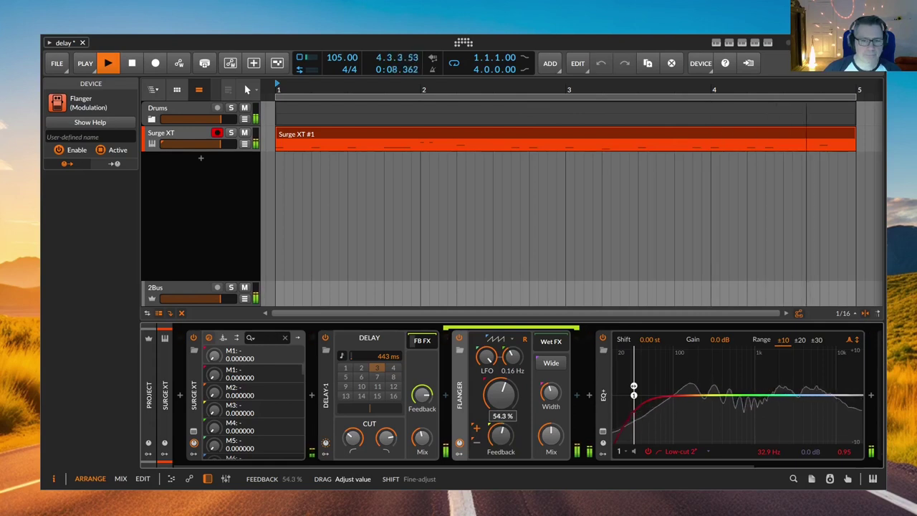
pyautogui.moveTo(504, 423); pyautogui.dragTo(504, 420)
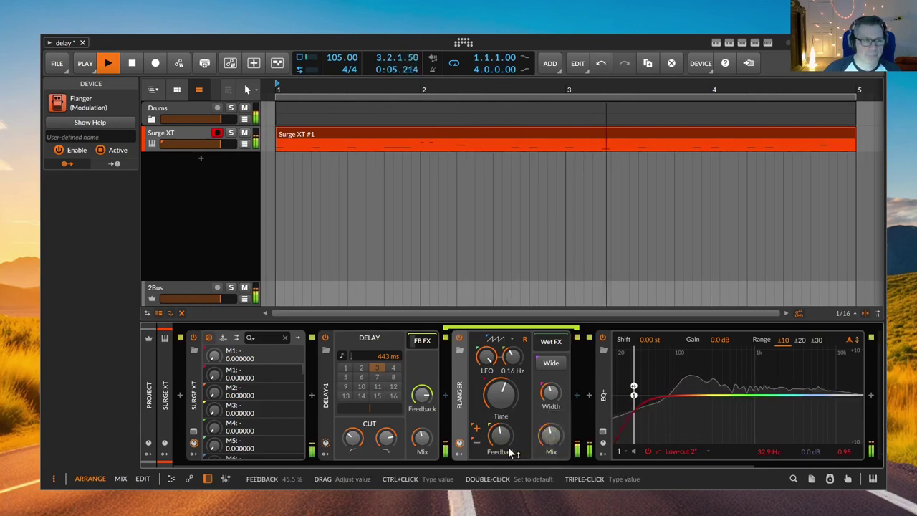
pyautogui.moveTo(486, 438); pyautogui.dragTo(487, 423)
pyautogui.moveTo(487, 357)
pyautogui.mouseDown()
pyautogui.moveTo(487, 375)
pyautogui.moveTo(487, 356)
pyautogui.mouseUp()
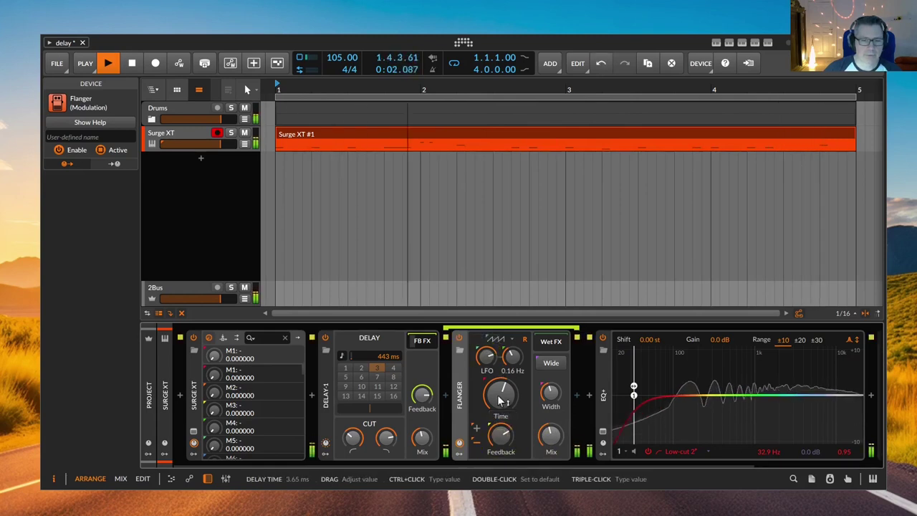
# Change the Flanger's LFO waveform to Saw, set its LFO rate to 0.10 Hz and readjust its time and feedback.
pyautogui.click(497, 338)
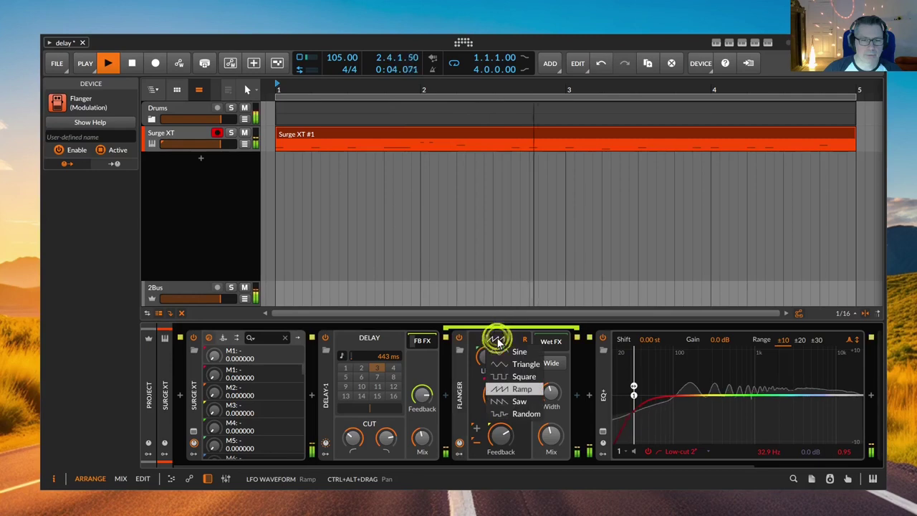
pyautogui.click(510, 398)
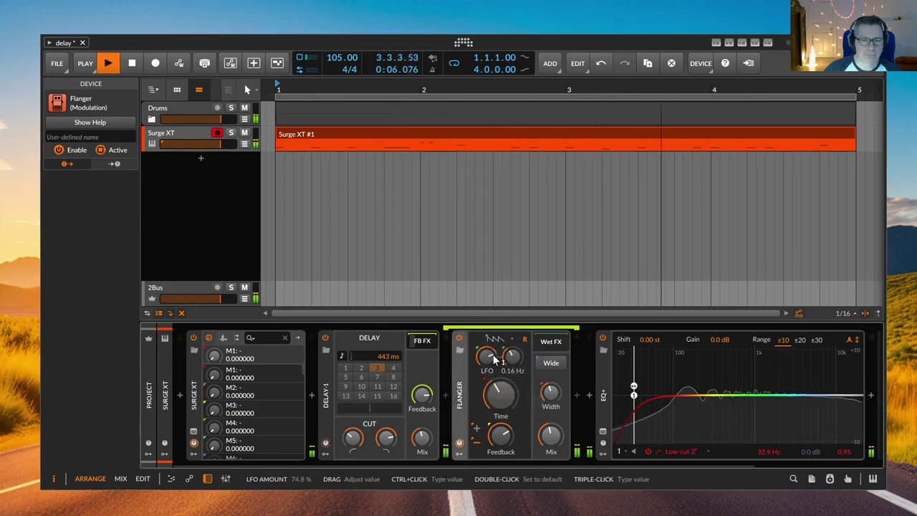
pyautogui.moveTo(503, 400); pyautogui.dragTo(503, 400)
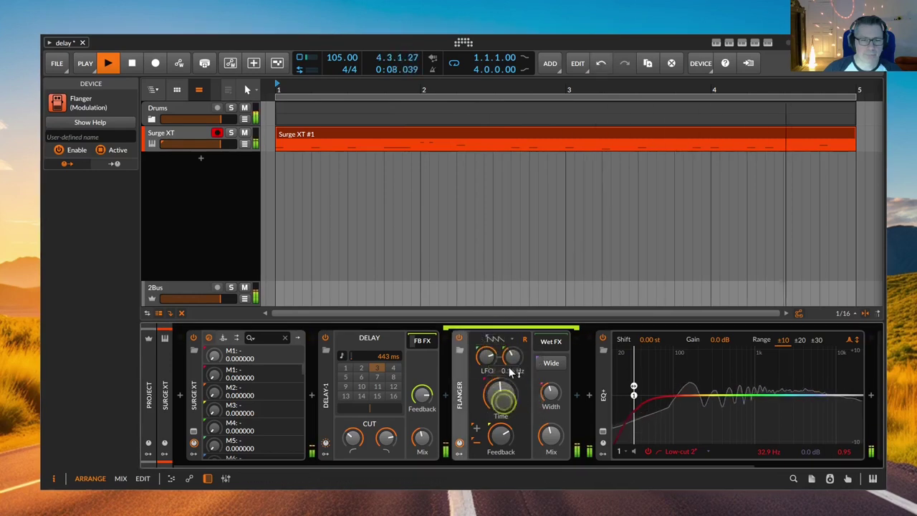
pyautogui.moveTo(512, 356); pyautogui.dragTo(512, 356)
pyautogui.moveTo(501, 433); pyautogui.dragTo(501, 433)
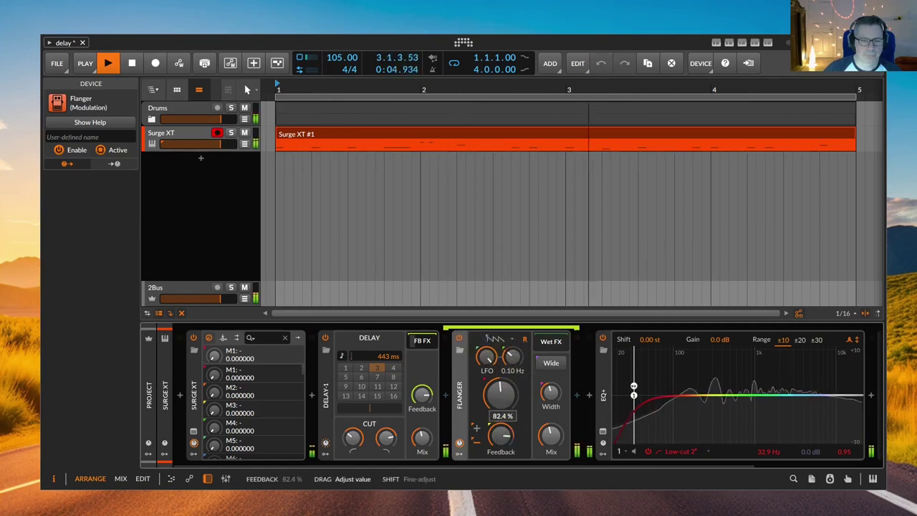
pyautogui.moveTo(502, 433); pyautogui.dragTo(502, 433)
# Lower the delay's high cut frequency, readjust its feedback and set its time to about 371 ms.
pyautogui.moveTo(393, 444); pyautogui.dragTo(393, 444)
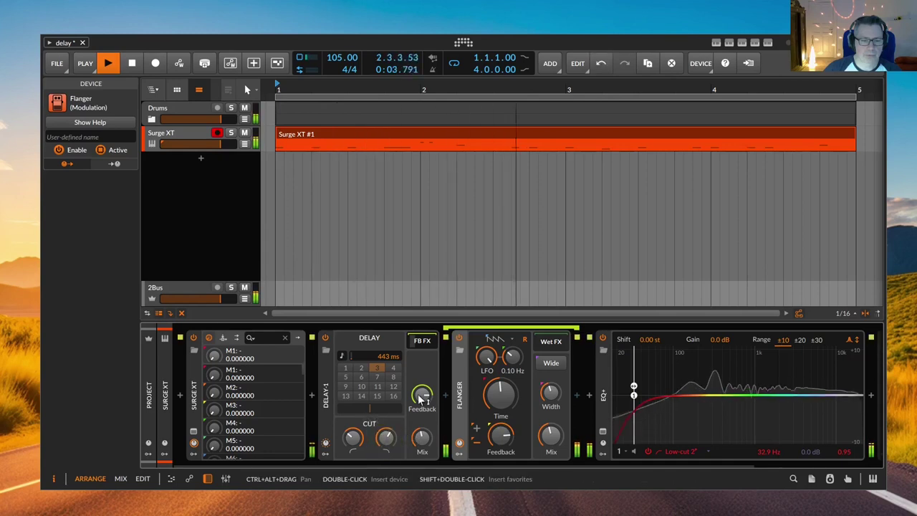
pyautogui.moveTo(421, 396); pyautogui.dragTo(421, 396)
pyautogui.moveTo(392, 366); pyautogui.dragTo(393, 365)
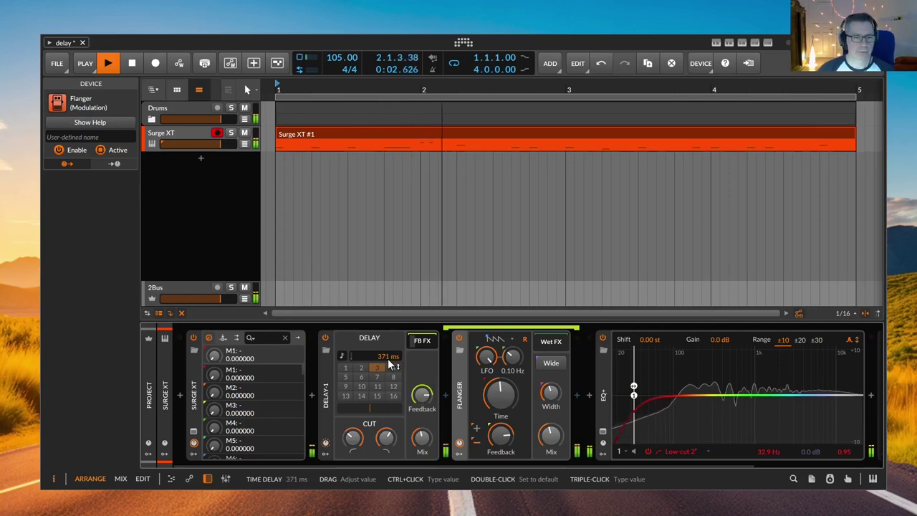
# Shorten the delay time to about 339 ms, and switch the delay to tempo-synced timing with 2 beats.
pyautogui.moveTo(392, 365); pyautogui.dragTo(385, 352)
pyautogui.click(345, 357)
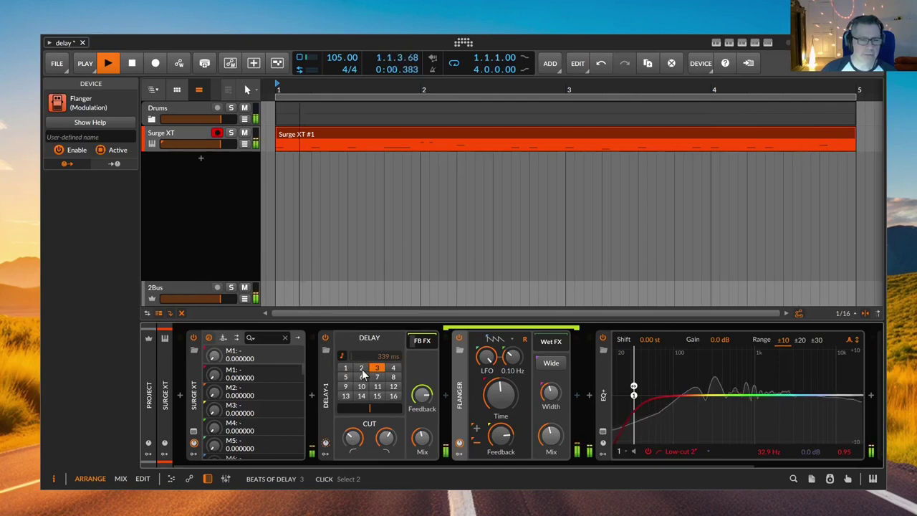
pyautogui.click(362, 371)
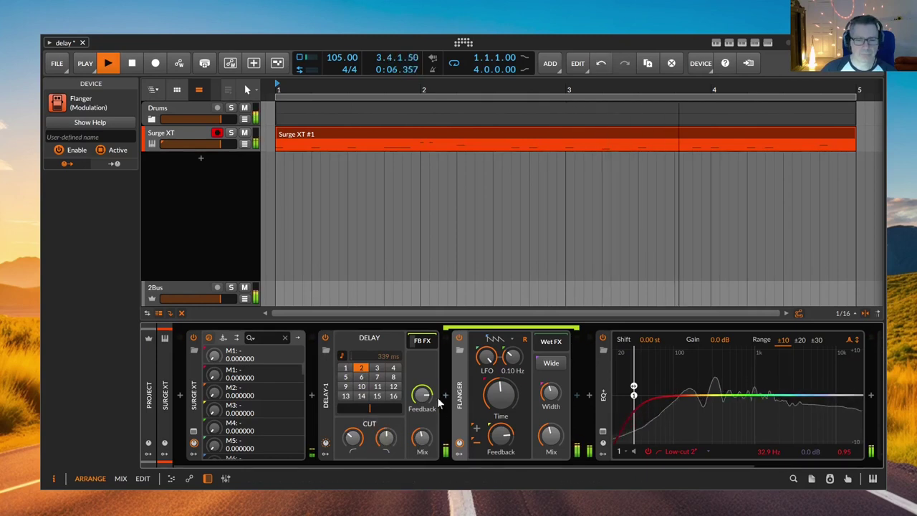
# Set the Flanger's LFO rate to 0.27 Hz and its time to 3.26 ms, readjust its feedback and turn off LFO retrigger.
pyautogui.moveTo(501, 432); pyautogui.dragTo(501, 433)
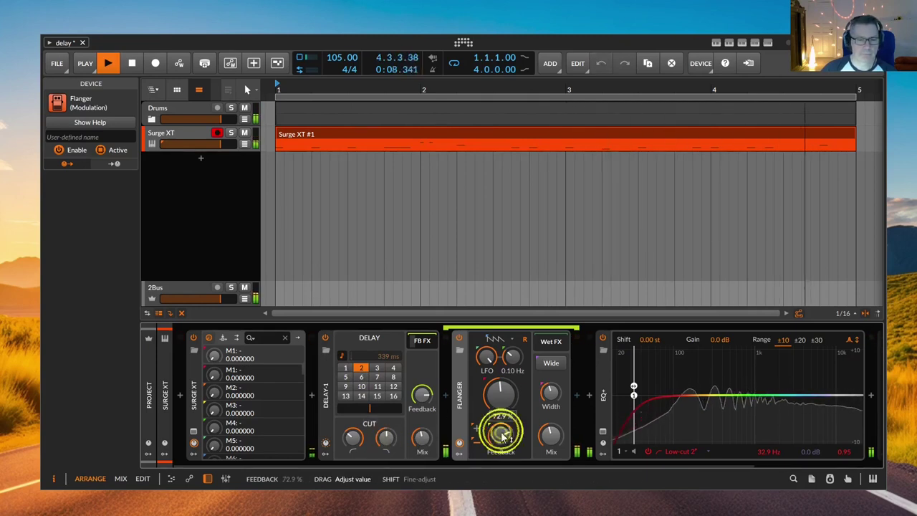
pyautogui.moveTo(511, 356); pyautogui.dragTo(511, 346)
pyautogui.moveTo(501, 392); pyautogui.dragTo(500, 384)
pyautogui.moveTo(499, 432); pyautogui.dragTo(499, 423)
pyautogui.click(501, 434)
pyautogui.click(524, 340)
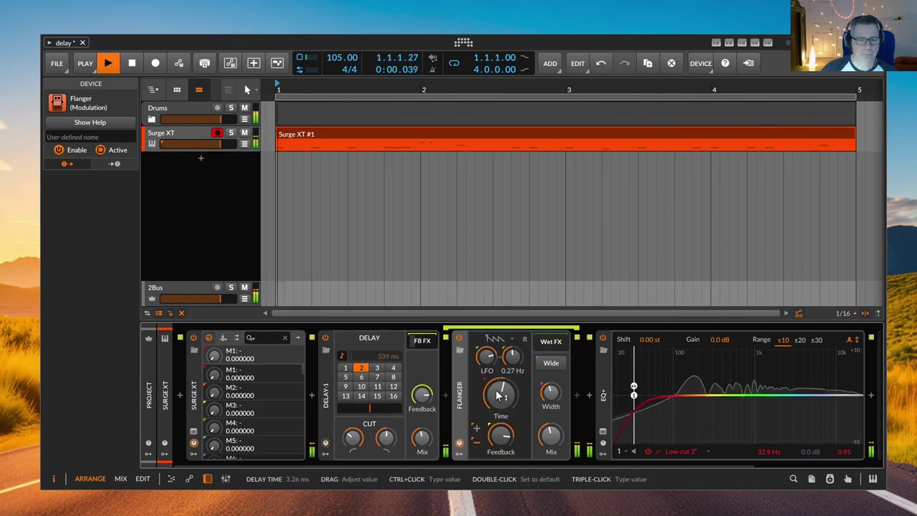
# Readjust the Flanger's LFO amount and raise the feedback of both the Flanger and the delay.
pyautogui.moveTo(488, 357); pyautogui.dragTo(488, 354)
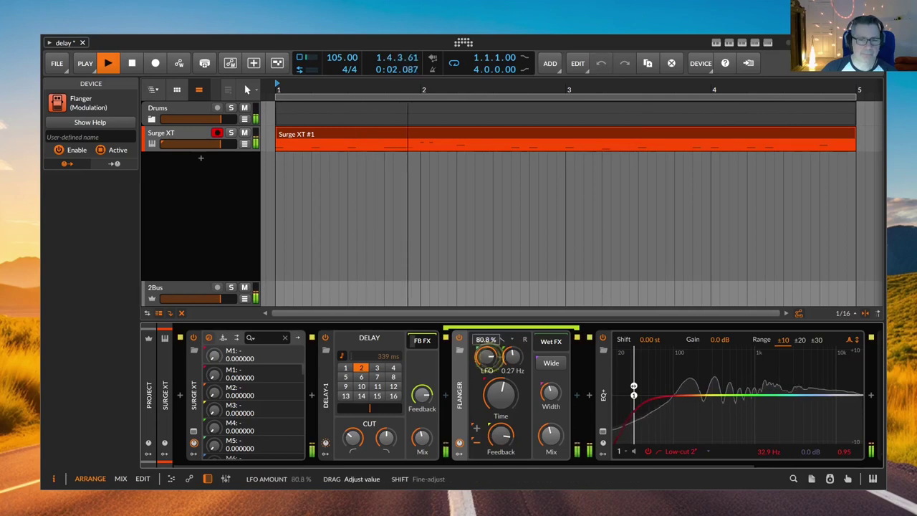
pyautogui.click(500, 430)
pyautogui.moveTo(500, 429); pyautogui.dragTo(500, 424)
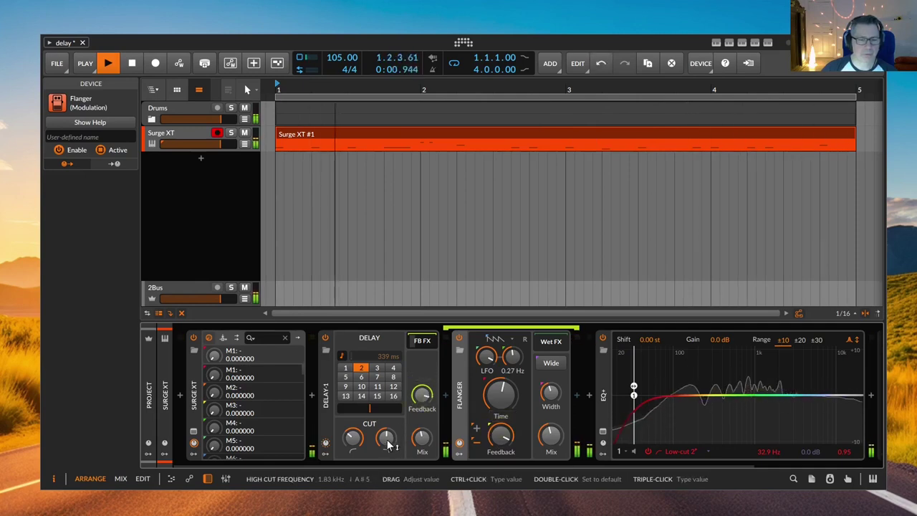
pyautogui.moveTo(419, 396); pyautogui.dragTo(419, 398)
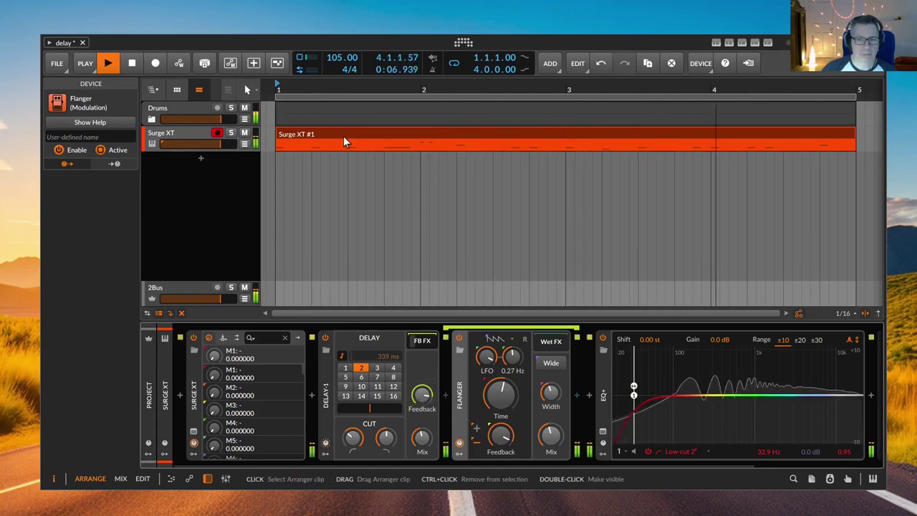
pyautogui.moveTo(501, 340); pyautogui.dragTo(501, 343)
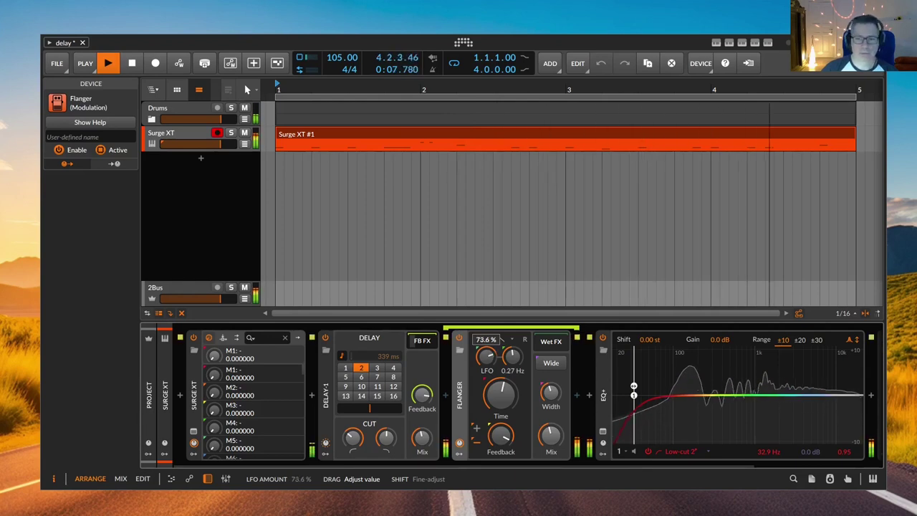
pyautogui.moveTo(486, 356); pyautogui.dragTo(487, 358)
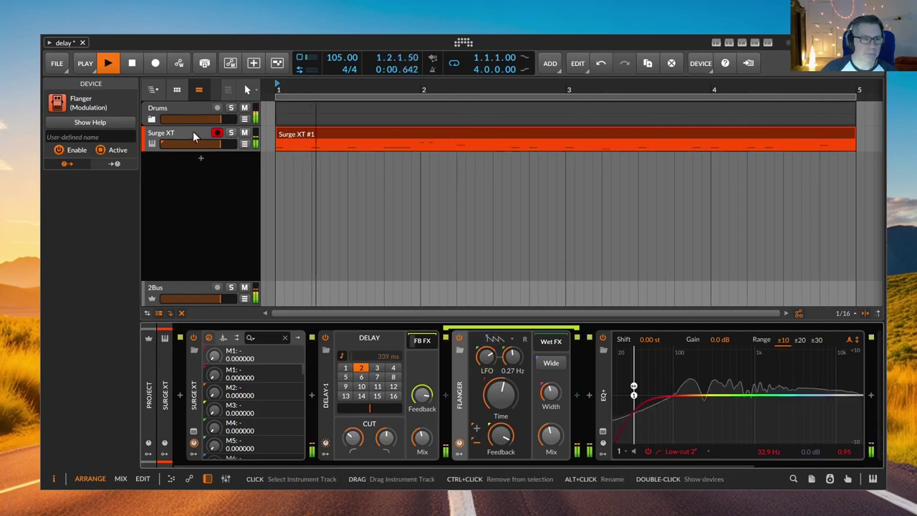
# Open the Surge XT synth window, set Filter 1 to the 24 dB lowpass, and raise its resonance and cutoff.
pyautogui.click(193, 442)
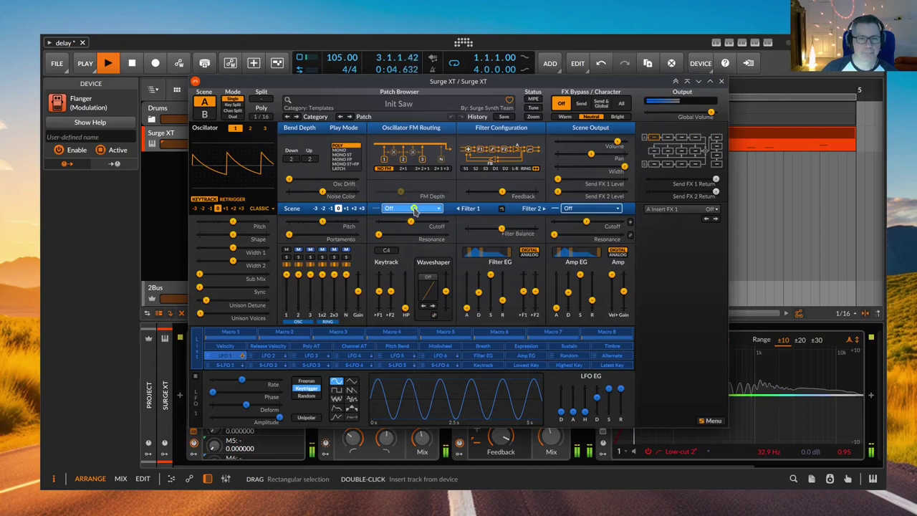
pyautogui.click(414, 209)
pyautogui.moveTo(460, 242)
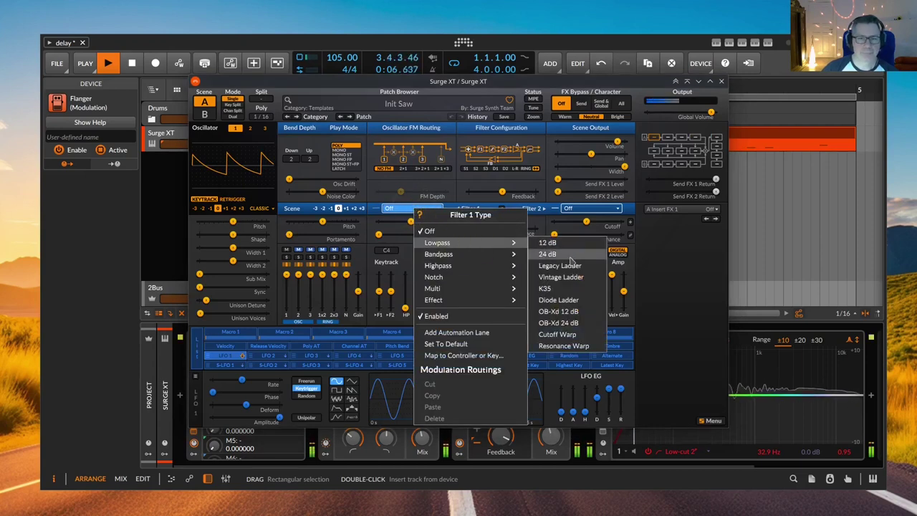
pyautogui.click(548, 253)
pyautogui.moveTo(378, 236); pyautogui.dragTo(414, 233)
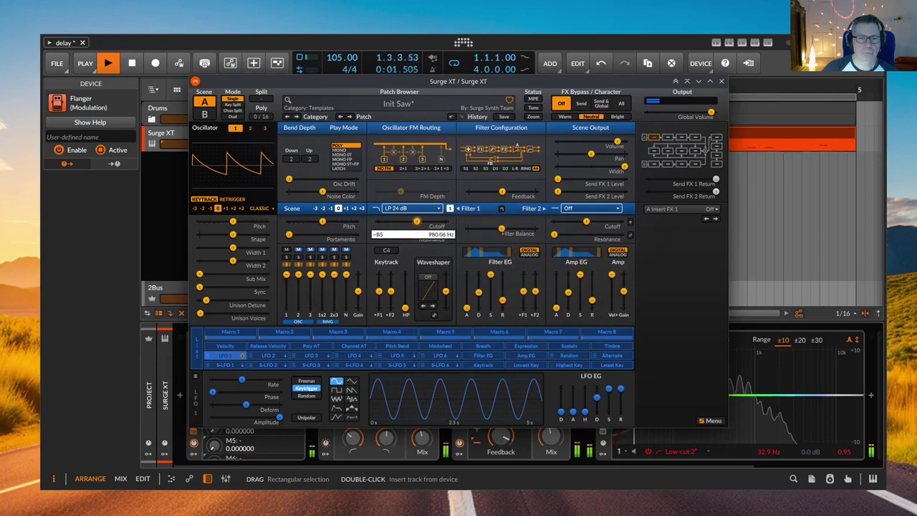
pyautogui.moveTo(420, 221); pyautogui.dragTo(420, 221)
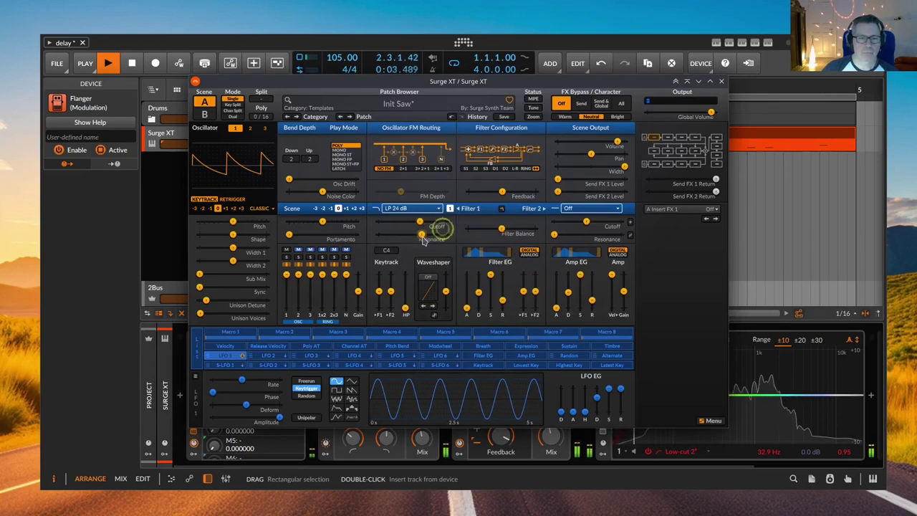
# Switch Filter 1 to the Clean subtype and sweep its cutoff around 1465 Hz.
pyautogui.rightClick(451, 209)
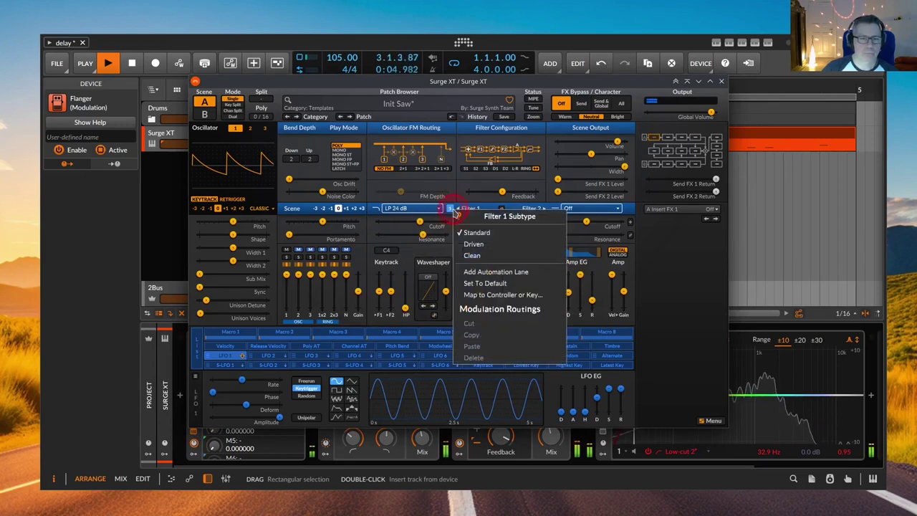
pyautogui.click(472, 255)
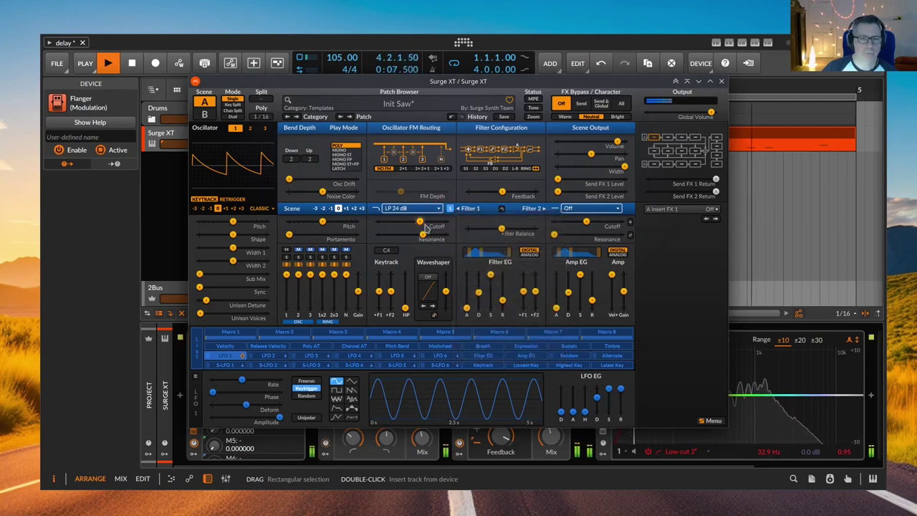
pyautogui.moveTo(423, 225); pyautogui.dragTo(420, 224)
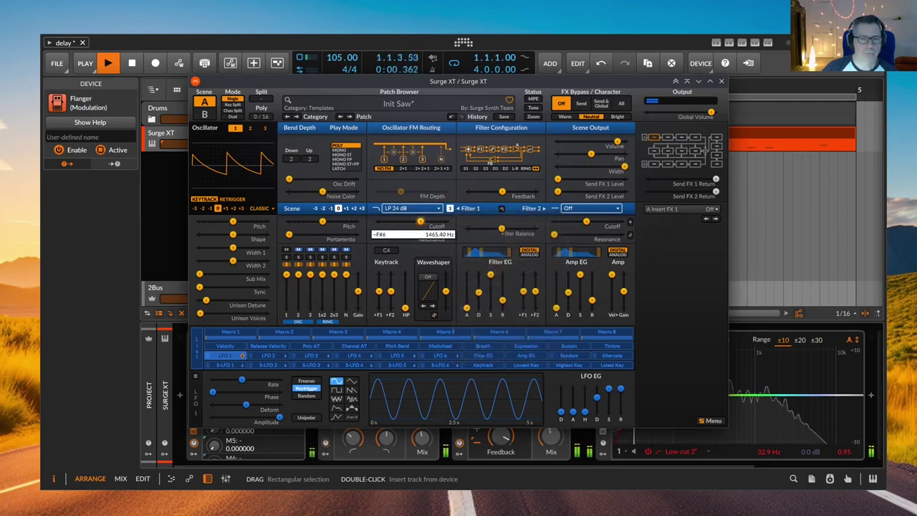
# Switch Filter 1 to the Driven subtype, sweep its cutoff and raise its resonance to about 81.43%.
pyautogui.rightClick(449, 208)
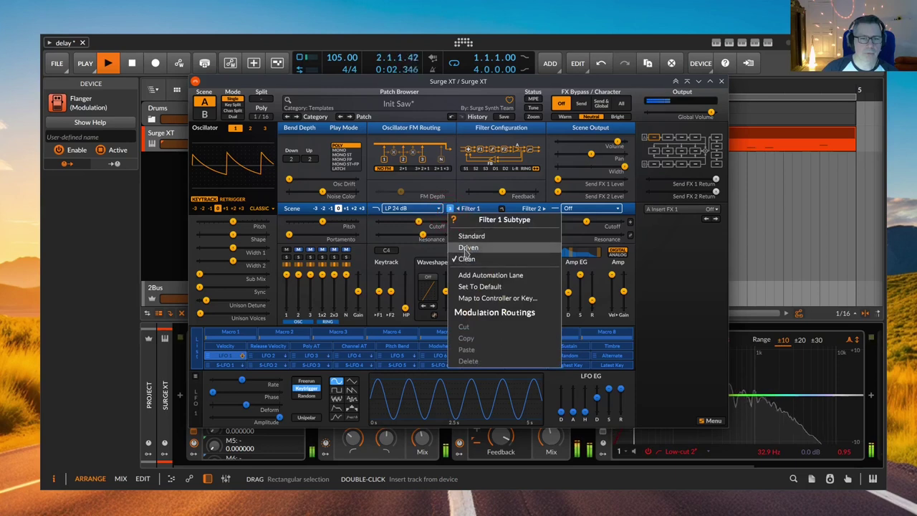
pyautogui.click(464, 247)
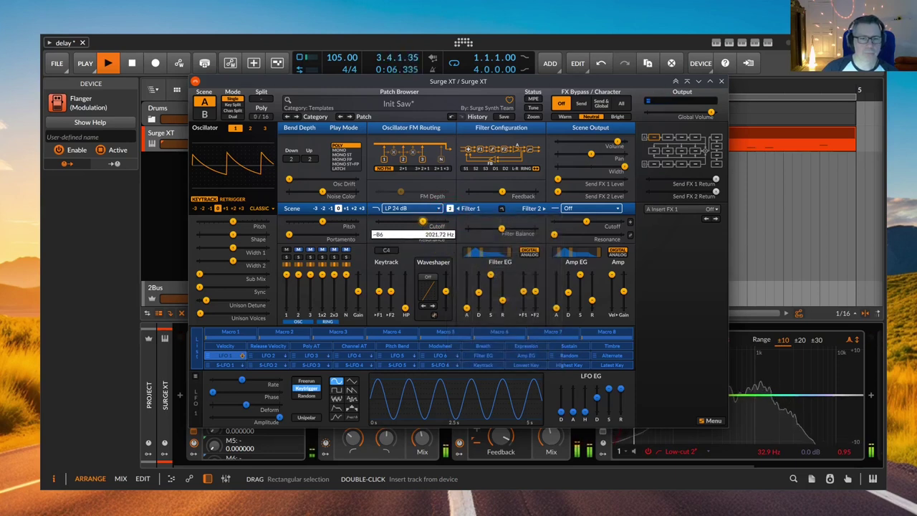
pyautogui.moveTo(420, 221); pyautogui.dragTo(414, 222)
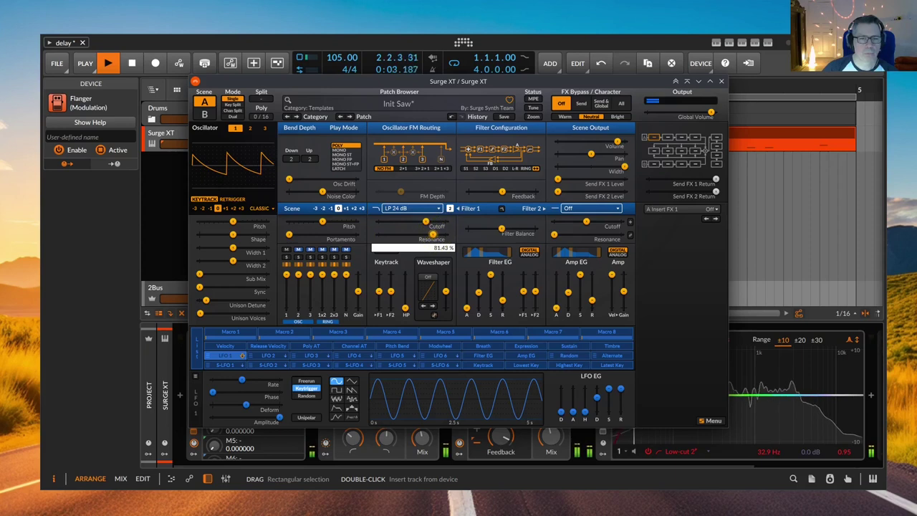
# Return Filter 1 to the Standard subtype, set its cutoff to about 1419 Hz and close the Surge XT window.
pyautogui.rightClick(456, 208)
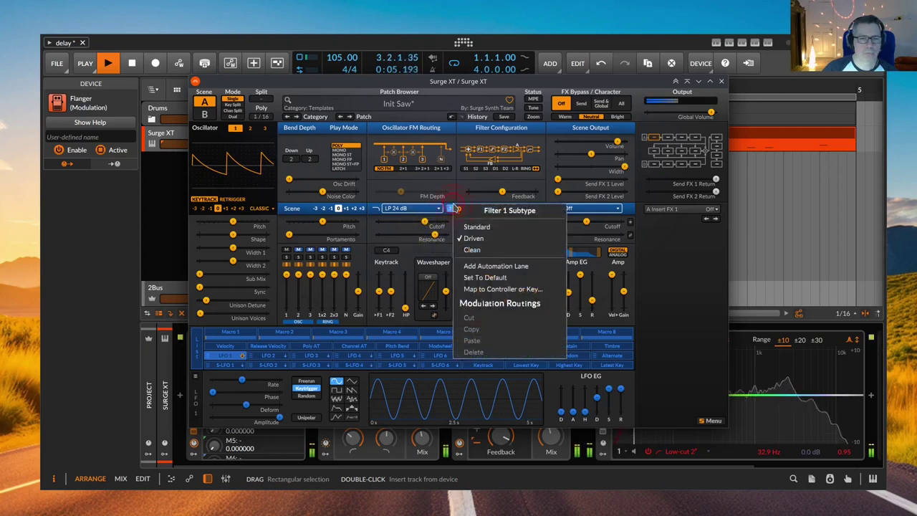
pyautogui.click(460, 222)
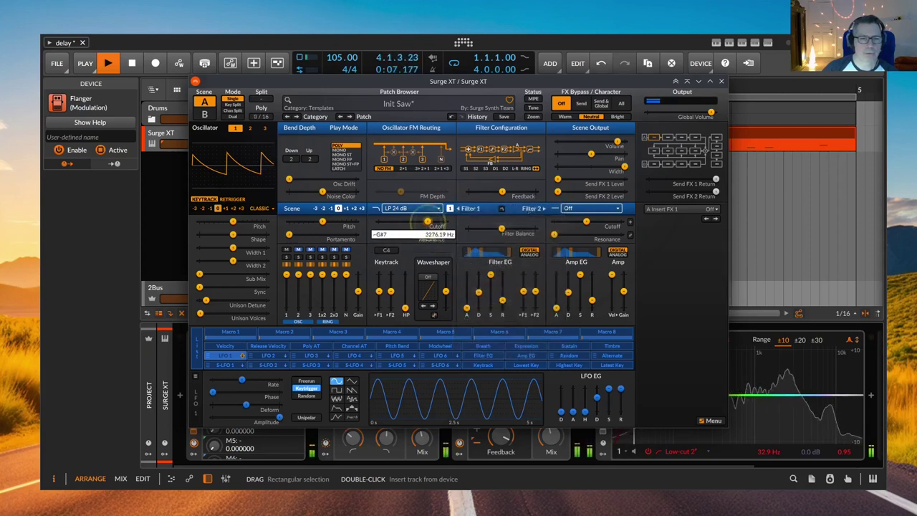
pyautogui.moveTo(426, 221); pyautogui.dragTo(406, 225)
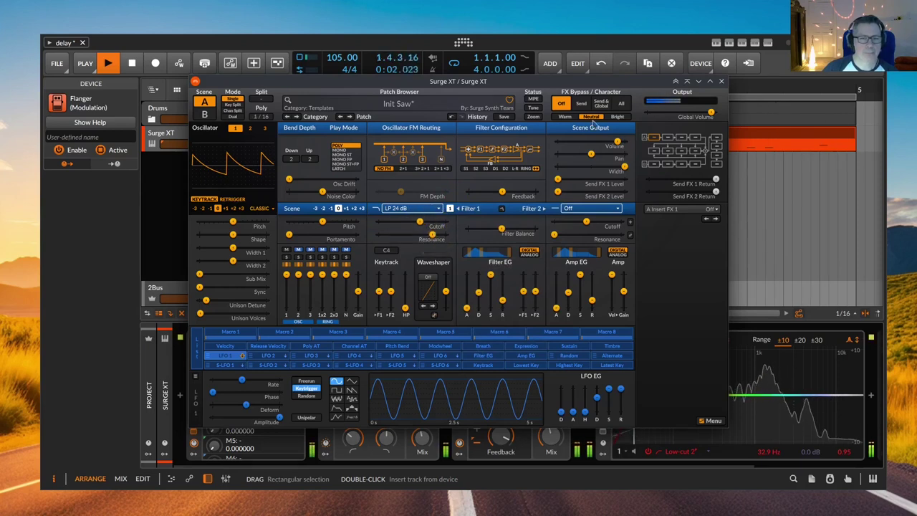
pyautogui.click(721, 82)
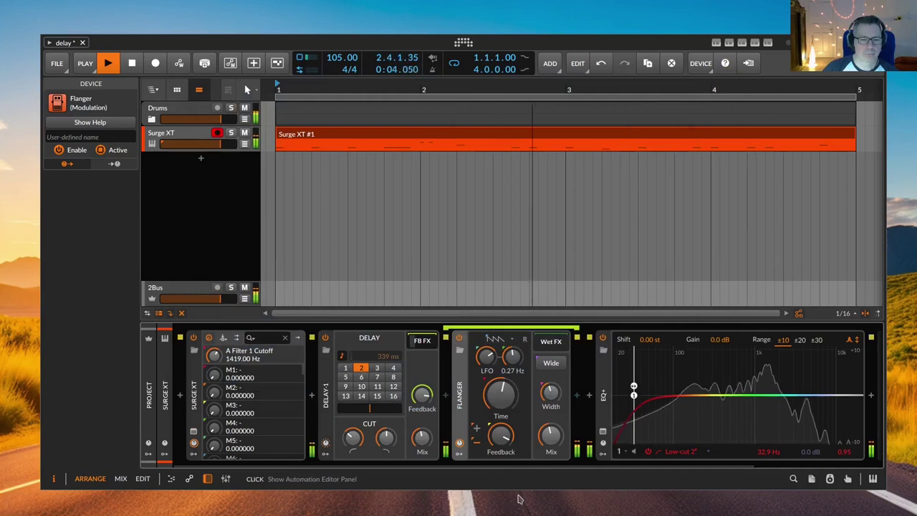
# Widen the Delay-1 cut range by raising its high cut and lowering its low cut, and adjust the Flanger's feedback.
pyautogui.moveTo(386, 438); pyautogui.dragTo(386, 419)
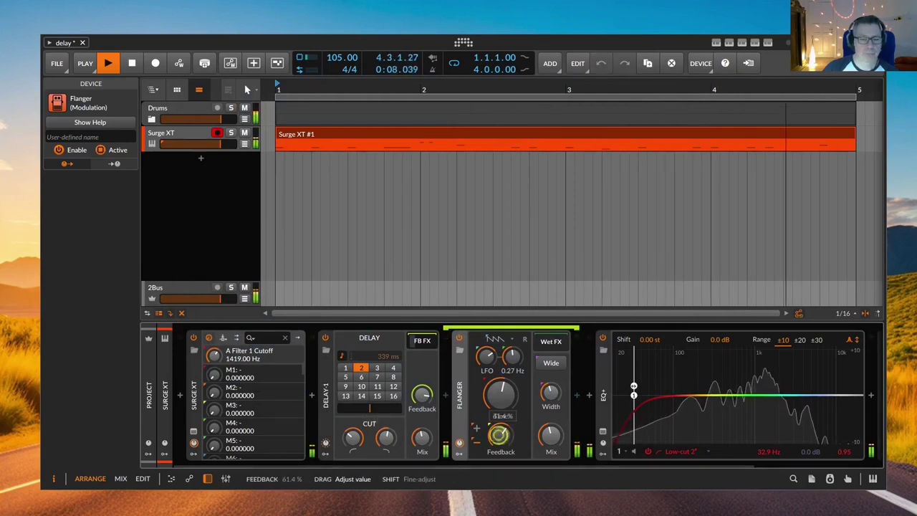
pyautogui.moveTo(499, 436); pyautogui.dragTo(499, 424)
pyautogui.moveTo(384, 435); pyautogui.dragTo(355, 458)
# Raise the delay feedback, then set the Flanger's LFO rate to 0.48 Hz, delay time to 0.93 ms and feedback to about 26.1%.
pyautogui.moveTo(426, 394); pyautogui.dragTo(426, 398)
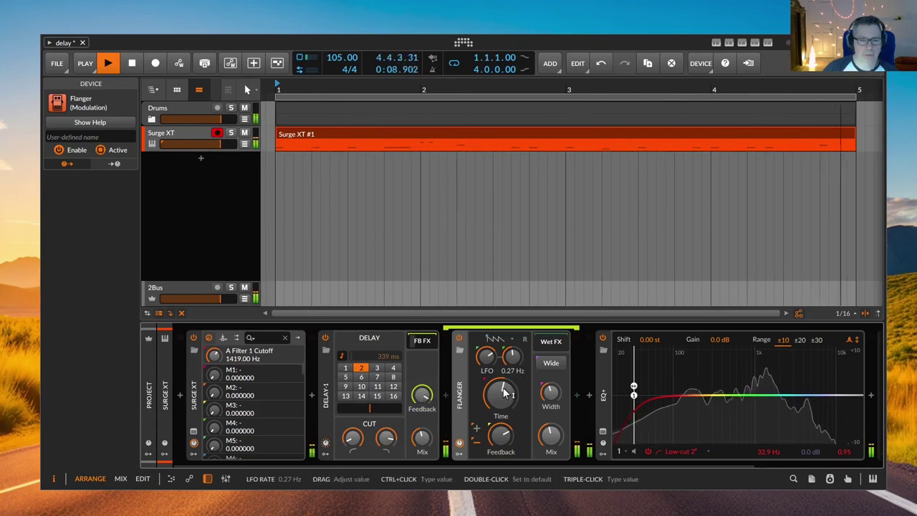
pyautogui.moveTo(486, 356); pyautogui.dragTo(512, 349)
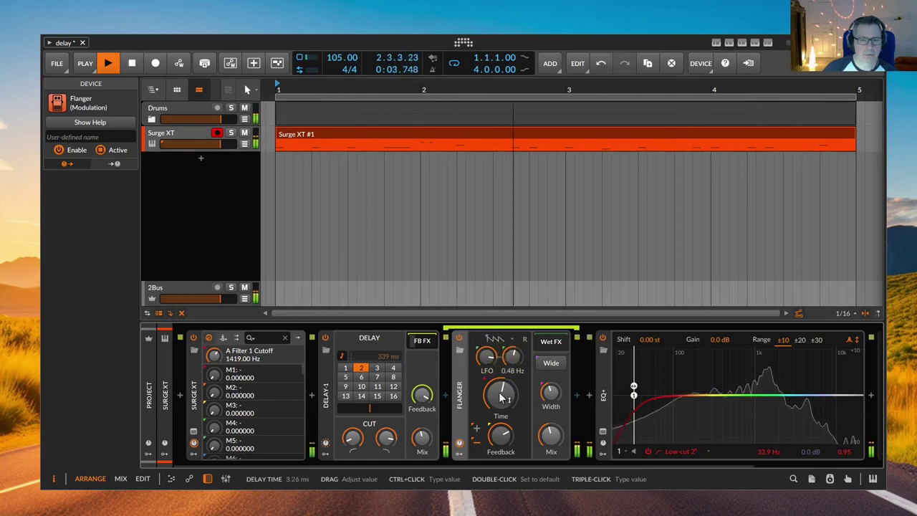
pyautogui.moveTo(500, 436); pyautogui.dragTo(500, 434)
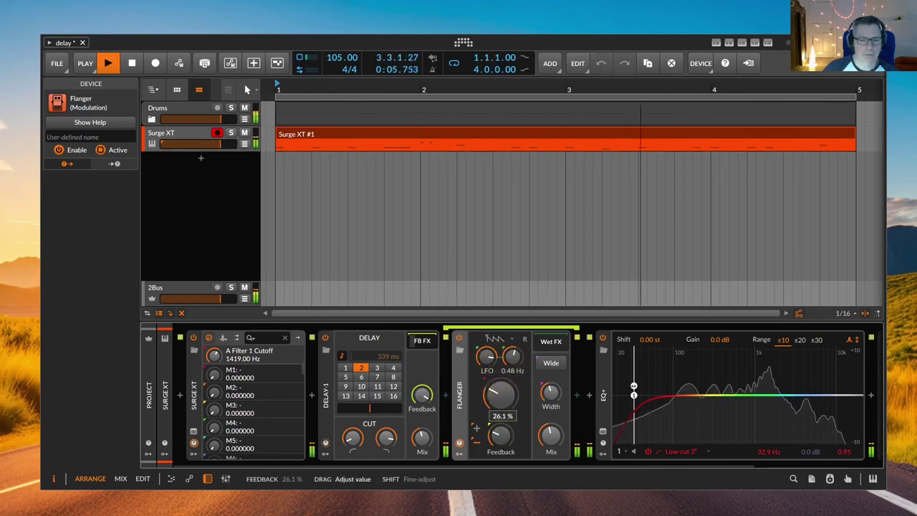
# Insert a Pitch Shifter after the Flanger in the delay's feedback chain.
pyautogui.click(575, 394)
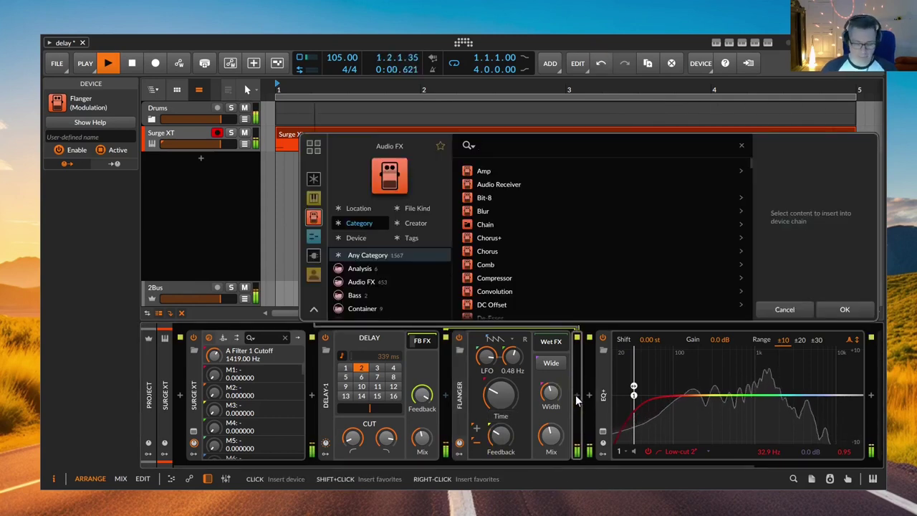
pyautogui.write('pitch')
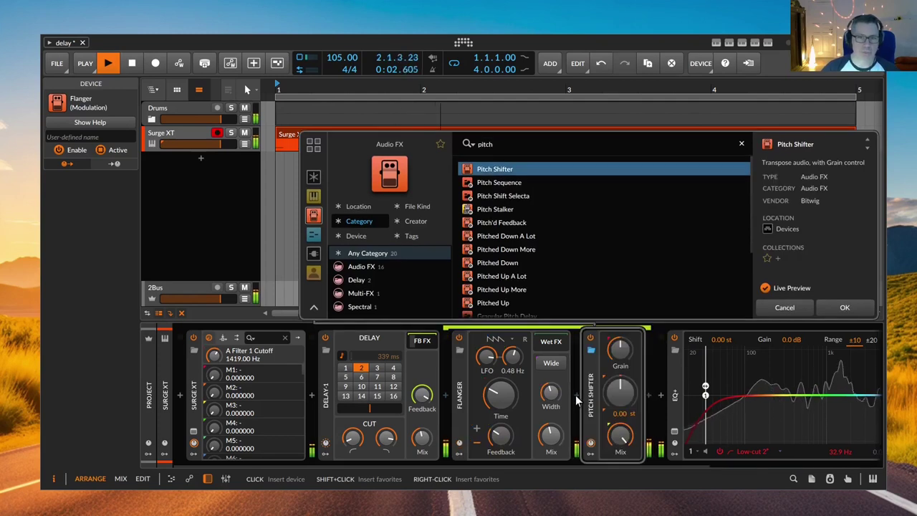
pyautogui.press('Return')
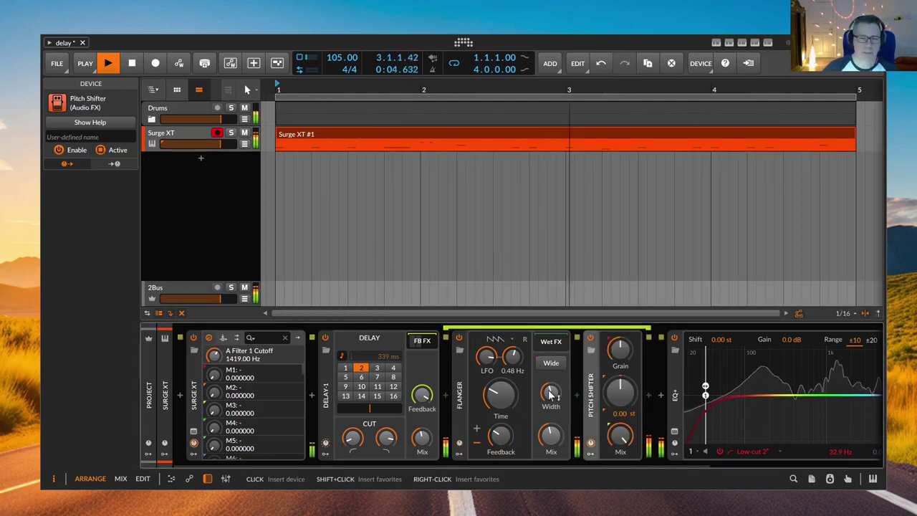
# Adjust the delay feedback to about -4.9 dB and move the Pitch Shifter ahead of the Flanger in the feedback chain.
pyautogui.moveTo(422, 393)
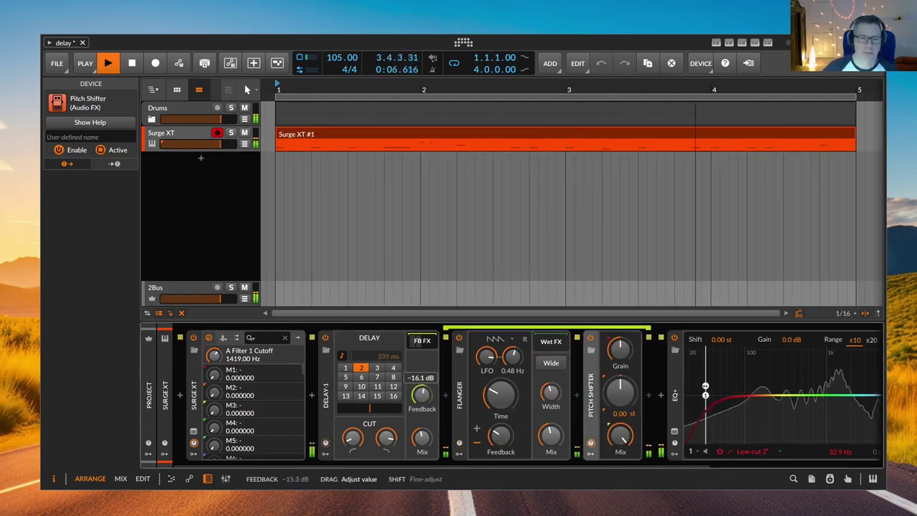
pyautogui.moveTo(421, 394); pyautogui.dragTo(422, 387)
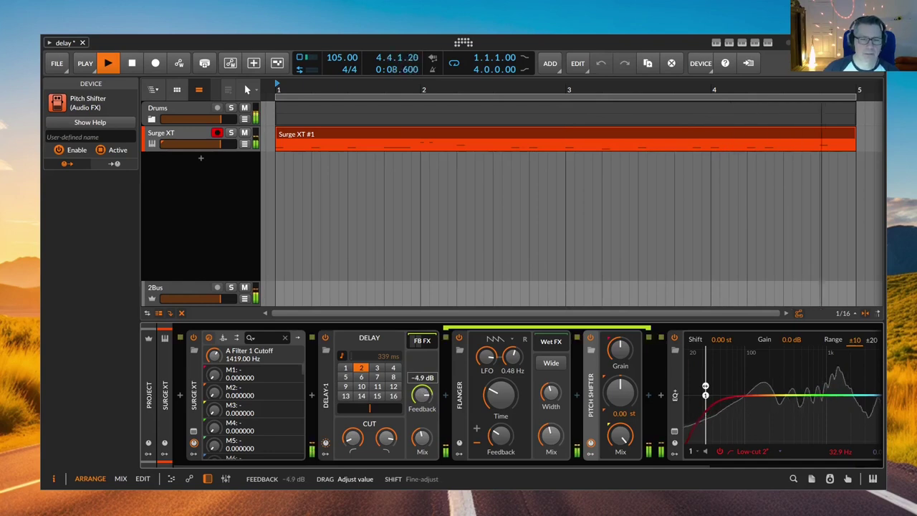
pyautogui.moveTo(592, 384); pyautogui.dragTo(421, 388)
# Try Pitch Shifter amounts of 0.29 and 0.84 semitones, then settle on 0.45 st while adjusting the delay feedback.
pyautogui.moveTo(422, 394)
pyautogui.moveTo(489, 389); pyautogui.dragTo(488, 386)
pyautogui.moveTo(422, 394); pyautogui.dragTo(422, 394)
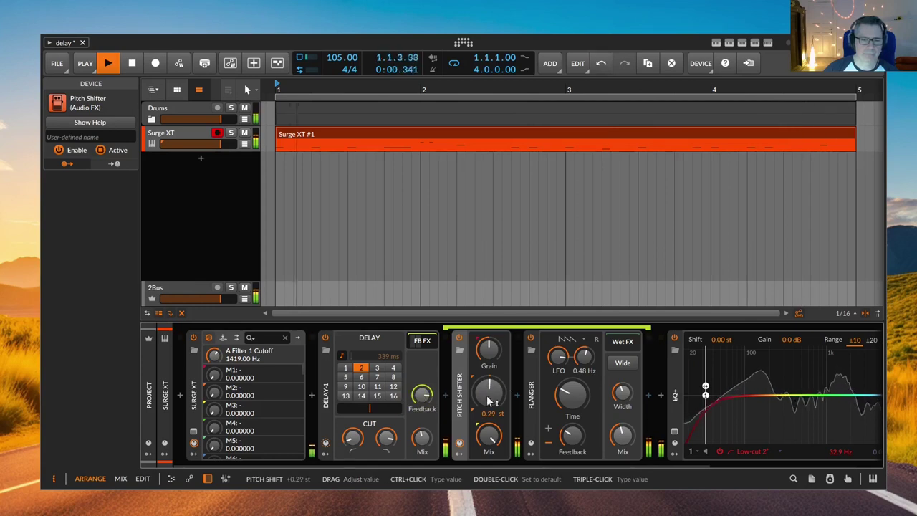
pyautogui.moveTo(494, 399); pyautogui.dragTo(490, 396)
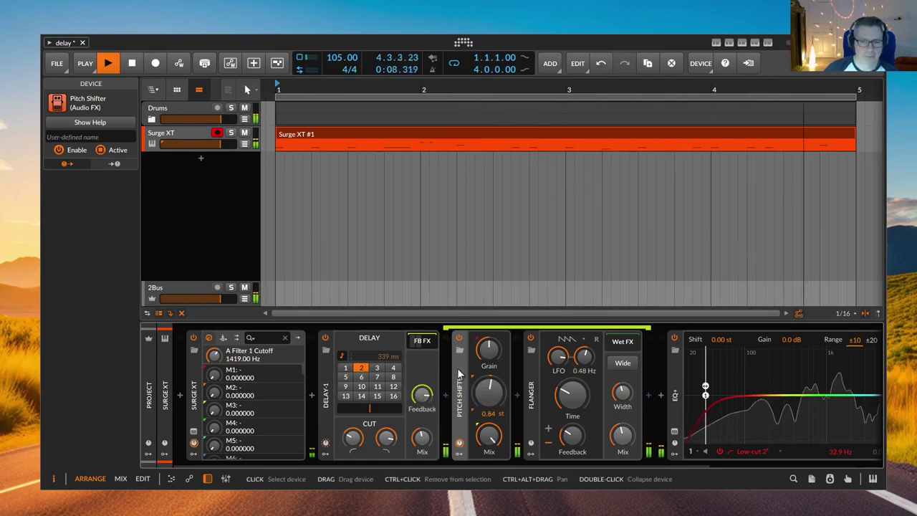
pyautogui.moveTo(490, 390); pyautogui.dragTo(490, 396)
# Raise the delay feedback to about -1.8 dB and raise the delay's low-cut frequency.
pyautogui.moveTo(422, 395); pyautogui.dragTo(422, 396)
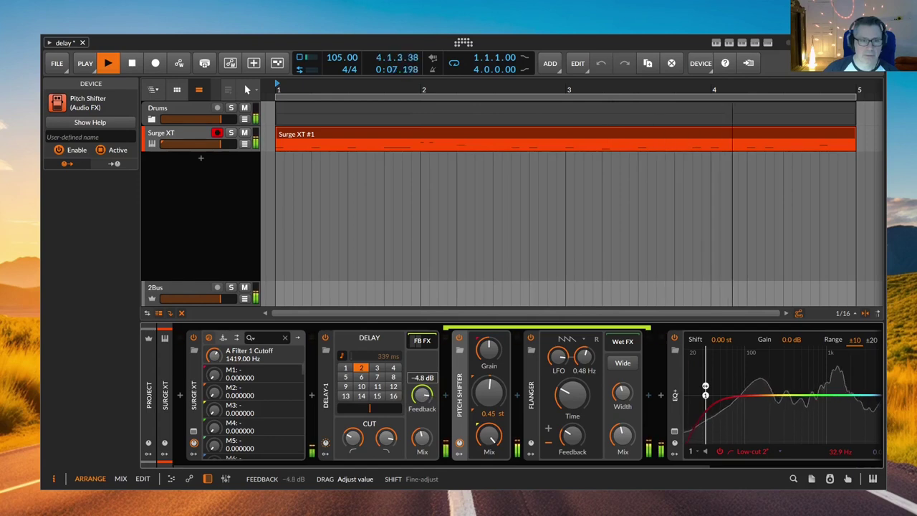
pyautogui.moveTo(422, 394); pyautogui.dragTo(421, 394)
pyautogui.moveTo(350, 436); pyautogui.dragTo(350, 426)
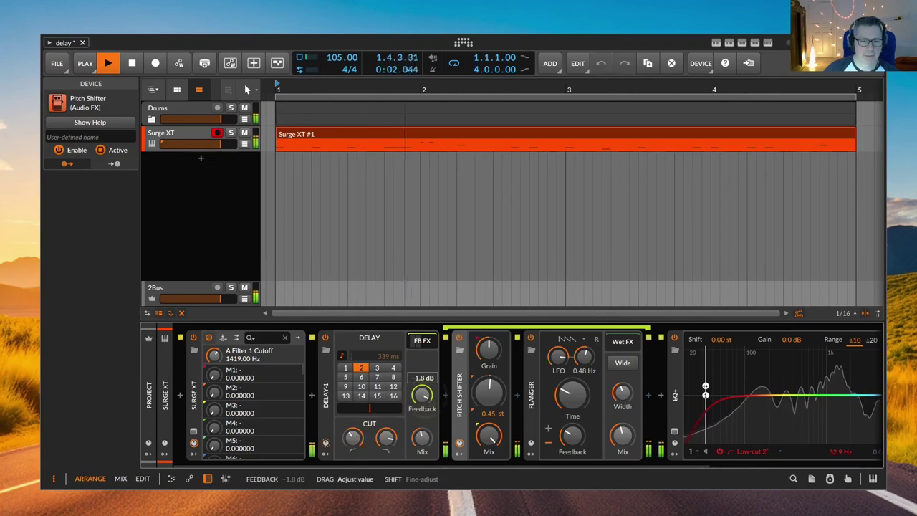
# Set the delay to 3 beats with lower feedback and a 12.8 kHz high cut, and set the Pitch Shifter to 0.65 st.
pyautogui.click(377, 367)
pyautogui.moveTo(423, 396); pyautogui.dragTo(424, 403)
pyautogui.moveTo(389, 435); pyautogui.dragTo(388, 427)
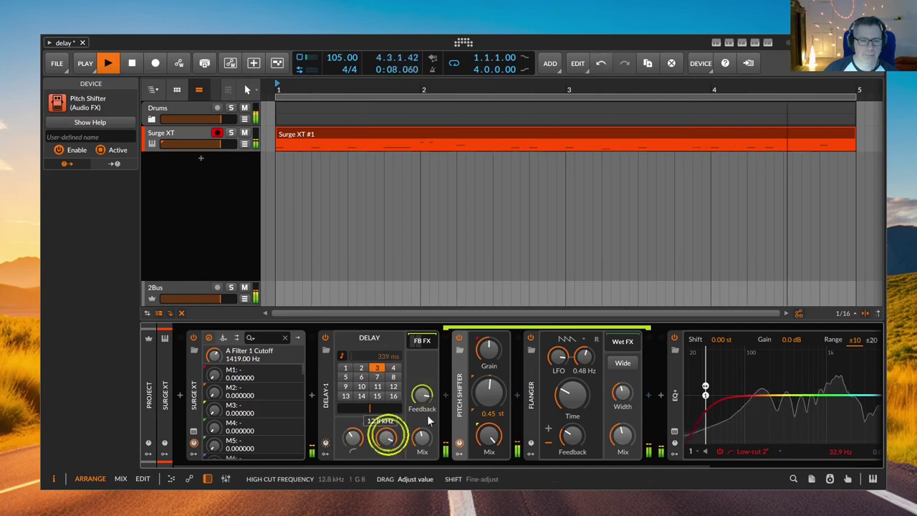
pyautogui.moveTo(490, 392); pyautogui.dragTo(489, 385)
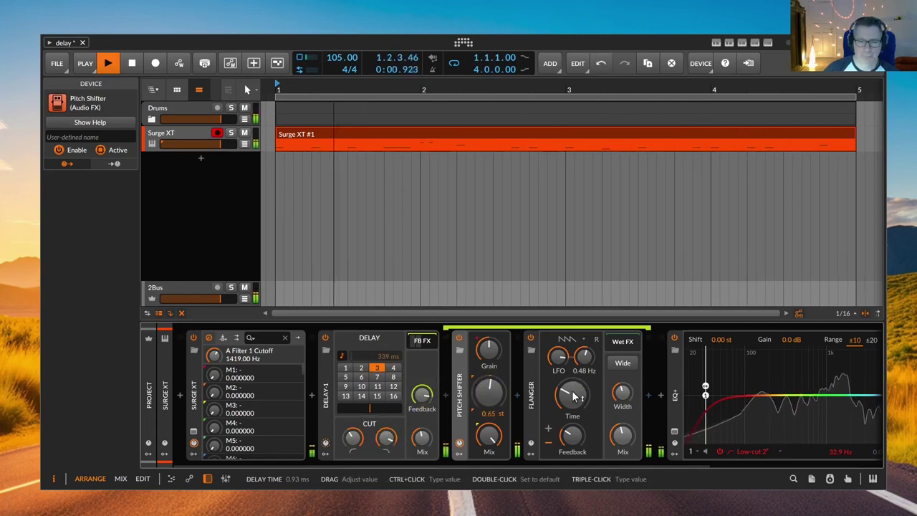
# Raise the Flanger's feedback, switch its LFO waveform to Sine, set the LFO rate to 0.12 Hz and lengthen the delay time.
pyautogui.moveTo(573, 396); pyautogui.dragTo(573, 390)
pyautogui.click(567, 339)
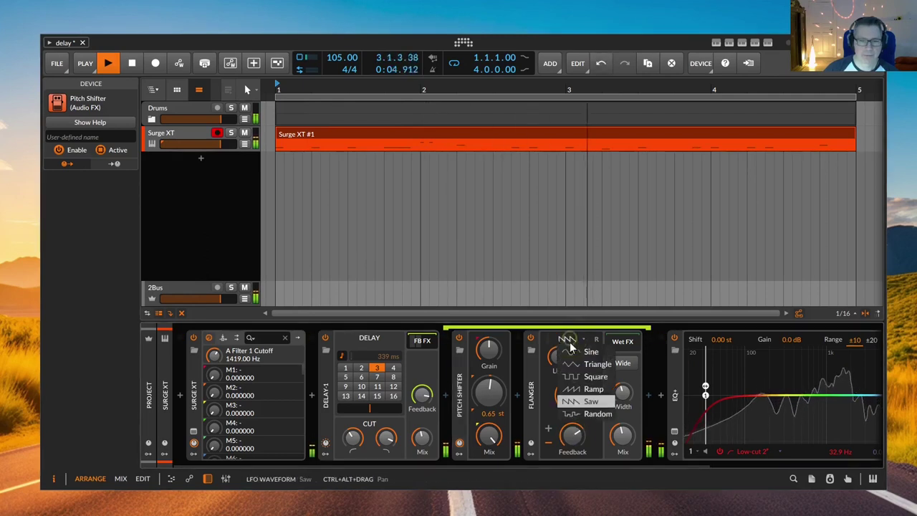
pyautogui.click(575, 353)
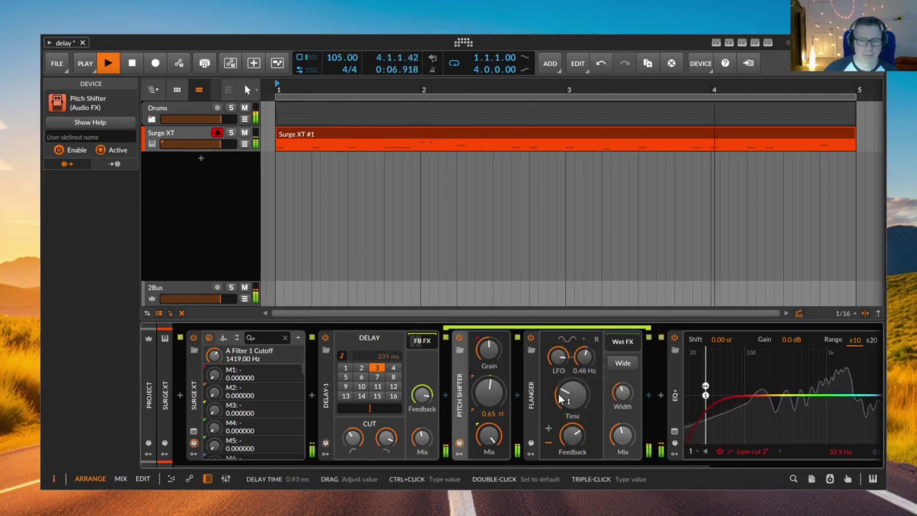
pyautogui.moveTo(584, 356); pyautogui.dragTo(584, 364)
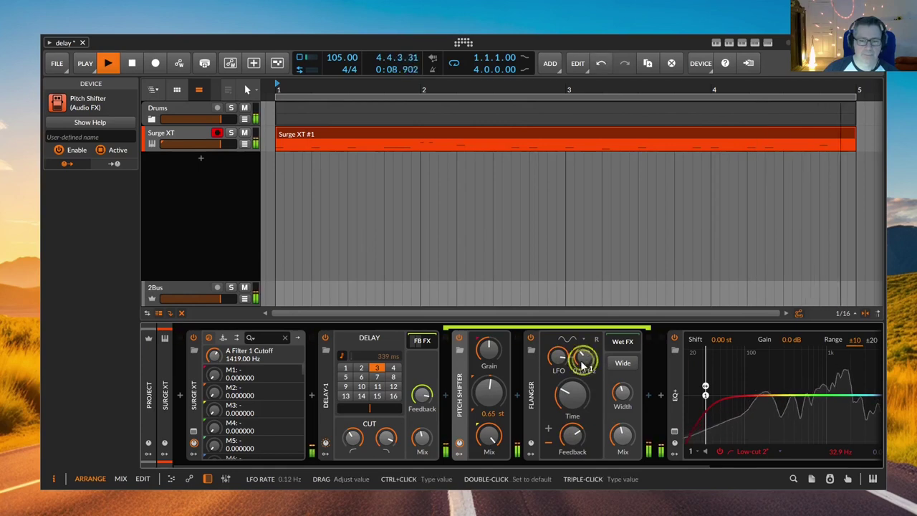
pyautogui.moveTo(567, 396); pyautogui.dragTo(566, 387)
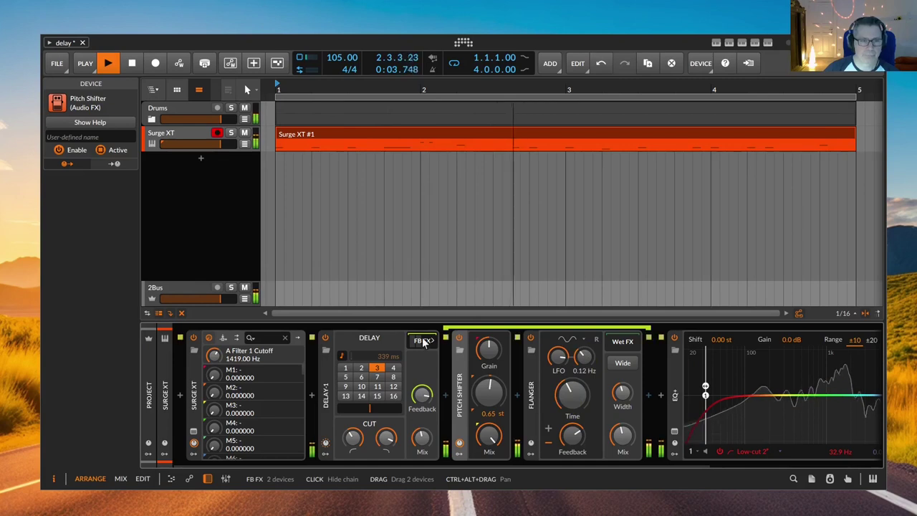
# In the Surge XT synth, open Filter 1's cutoff to about 16910 Hz, bring its resonance to minimum and close the window.
pyautogui.click(197, 133)
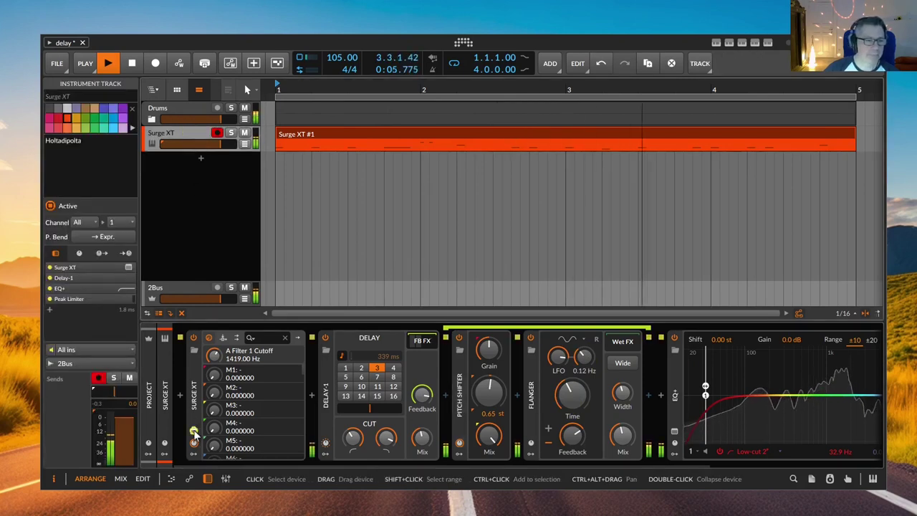
pyautogui.hotkey('alt', 'Tab')
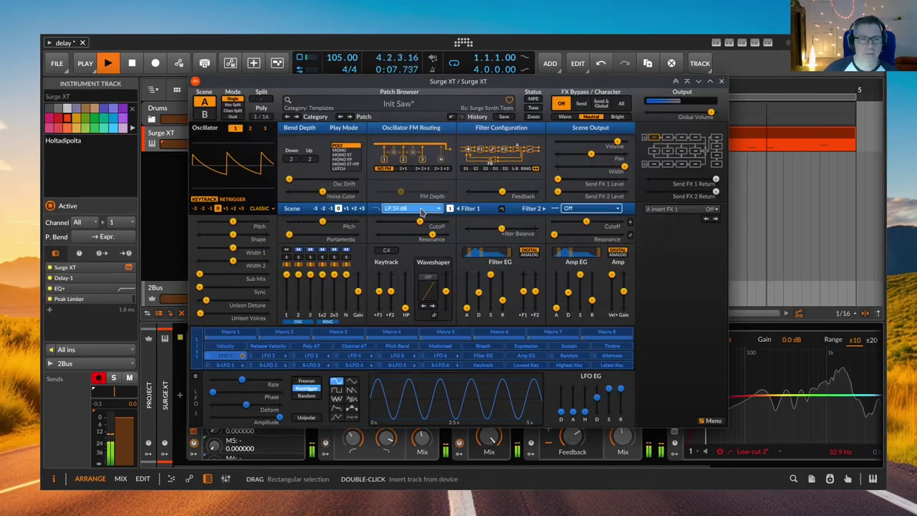
pyautogui.moveTo(419, 219); pyautogui.dragTo(499, 217)
pyautogui.moveTo(431, 233); pyautogui.dragTo(378, 235)
pyautogui.click(443, 223)
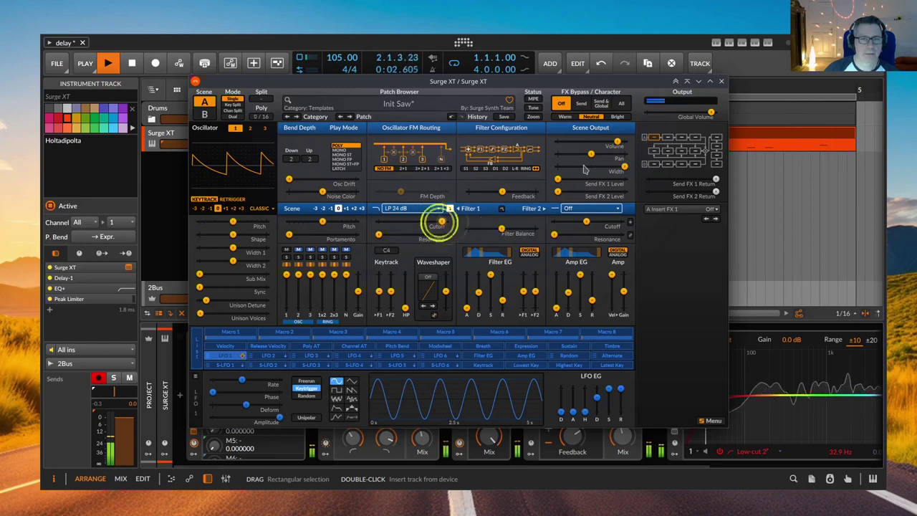
pyautogui.click(722, 81)
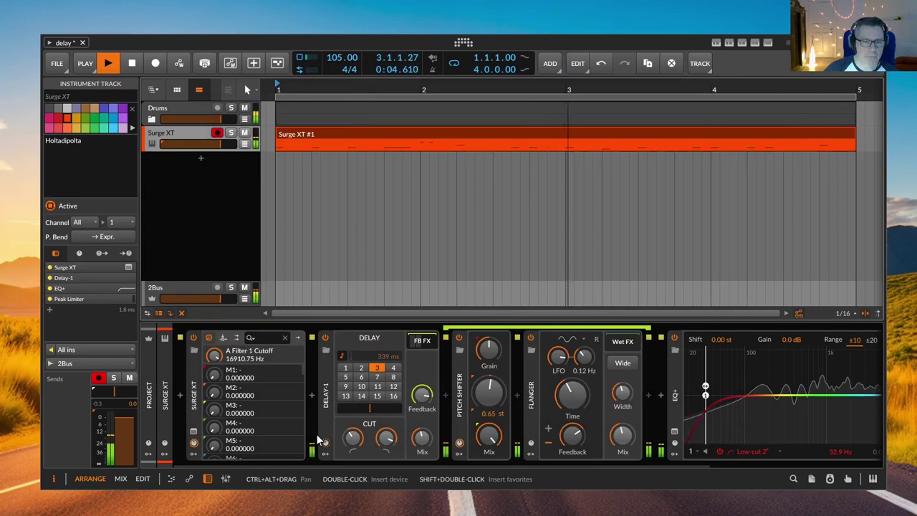
# Reopen Surge XT, increase oscillator 1's unison voices, lower Filter 1's cutoff to about 5267 Hz and close the window.
pyautogui.click(188, 134)
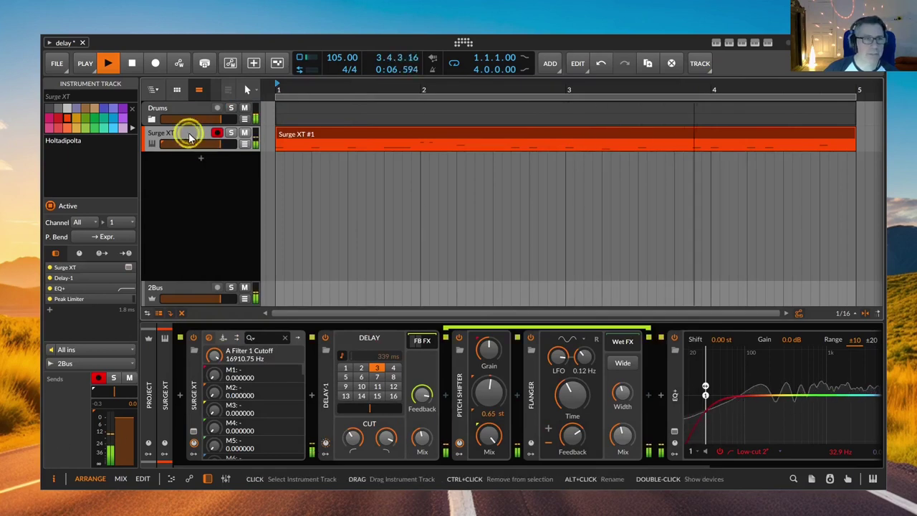
pyautogui.click(193, 432)
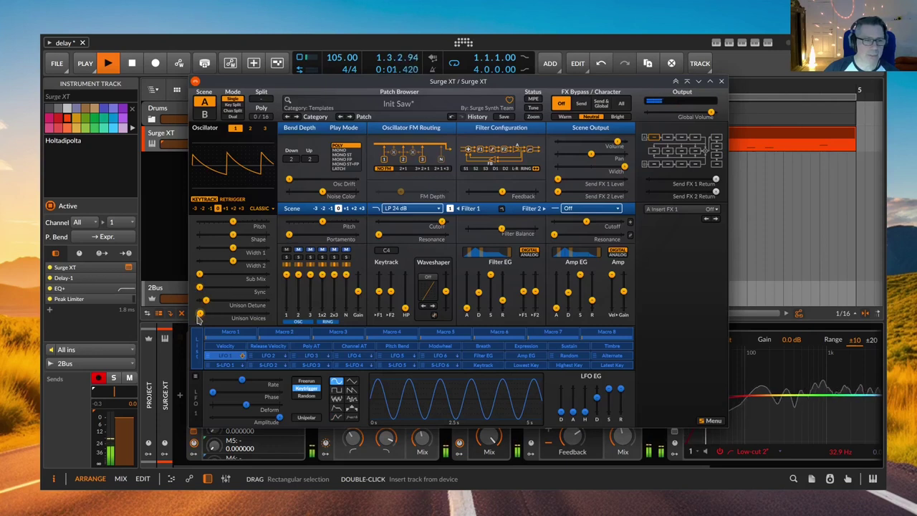
pyautogui.moveTo(199, 313); pyautogui.dragTo(205, 314)
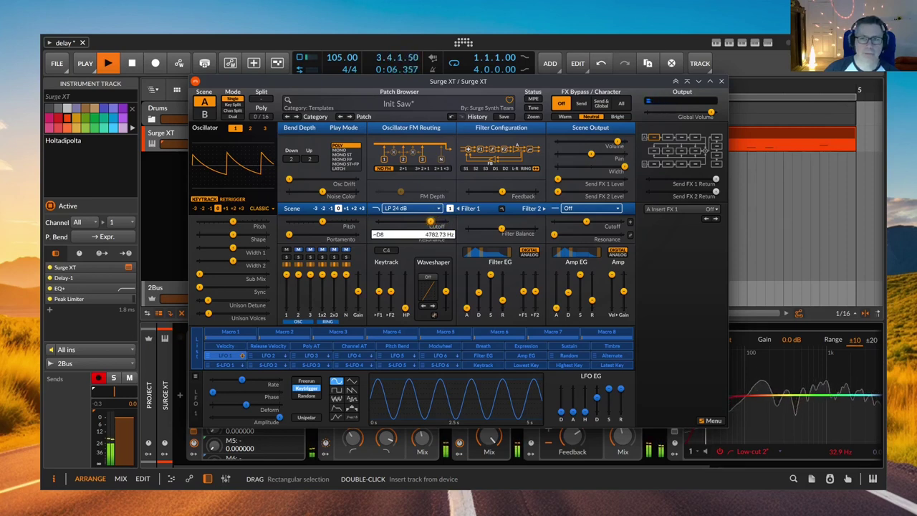
pyautogui.click(721, 81)
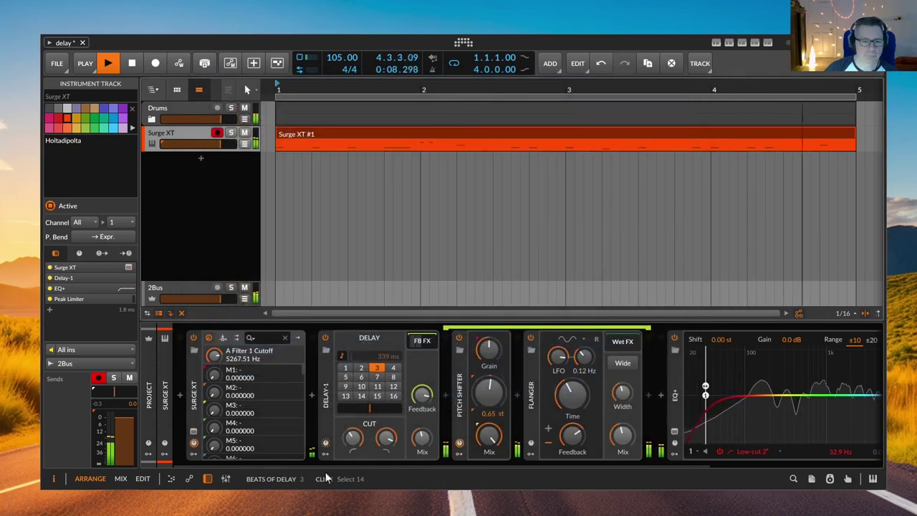
# Lower the delay's high cut, set the Pitch Shifter to 0.85 st with a 100 Hz grain rate, and rebalance the delay feedback.
pyautogui.moveTo(388, 435); pyautogui.dragTo(389, 464)
pyautogui.moveTo(428, 394); pyautogui.dragTo(427, 387)
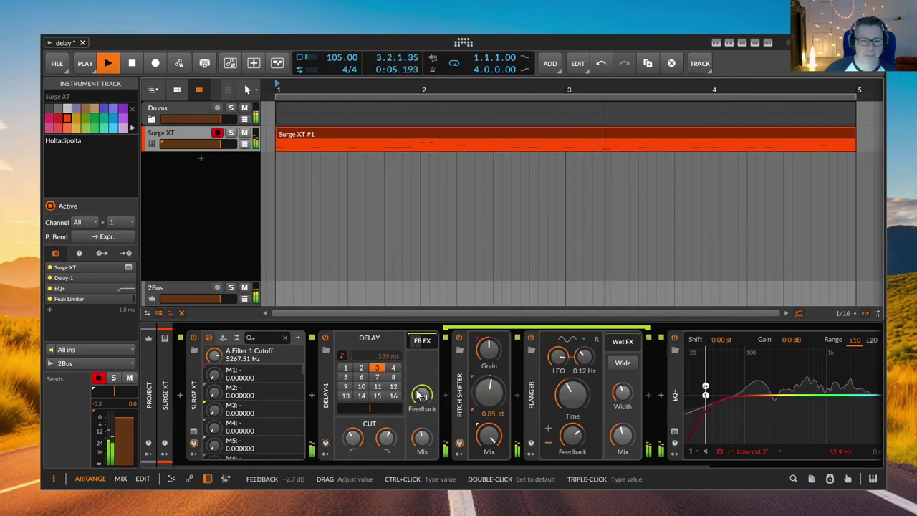
pyautogui.moveTo(489, 349); pyautogui.dragTo(490, 301)
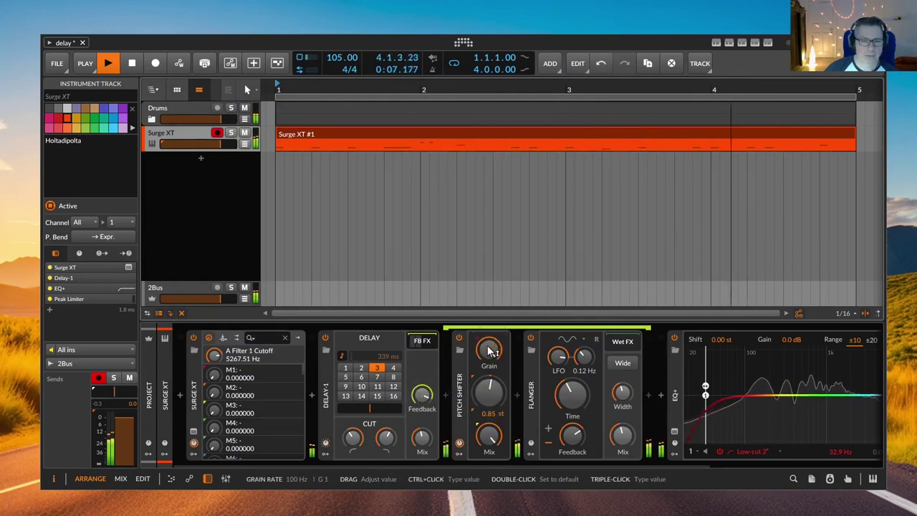
pyautogui.moveTo(423, 393); pyautogui.dragTo(423, 403)
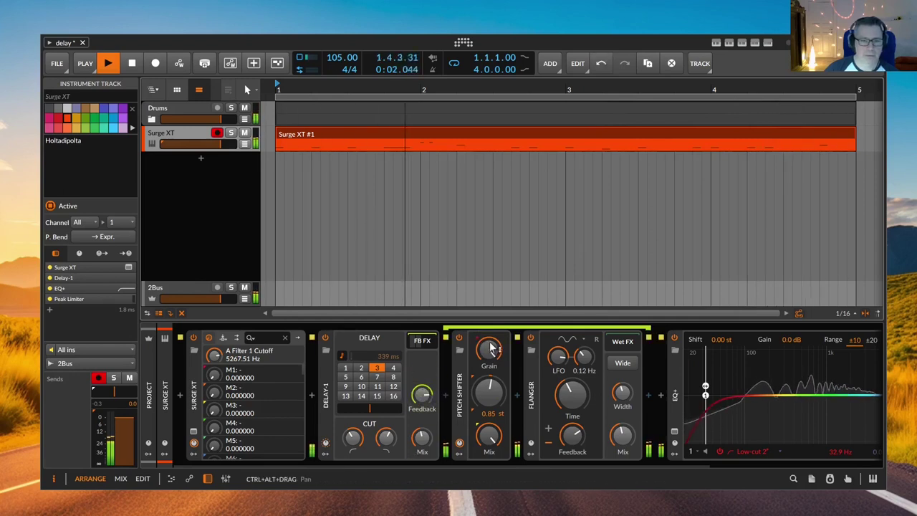
# Increase the Flanger's LFO amount, raise its feedback to about 86.7% and set the LFO rate to 0.10 Hz.
pyautogui.click(559, 356)
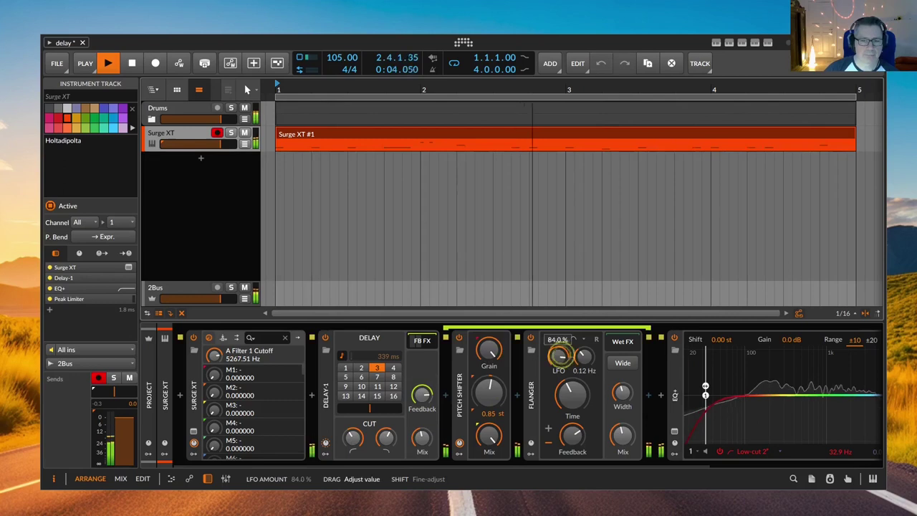
pyautogui.moveTo(561, 356); pyautogui.dragTo(583, 347)
pyautogui.click(573, 434)
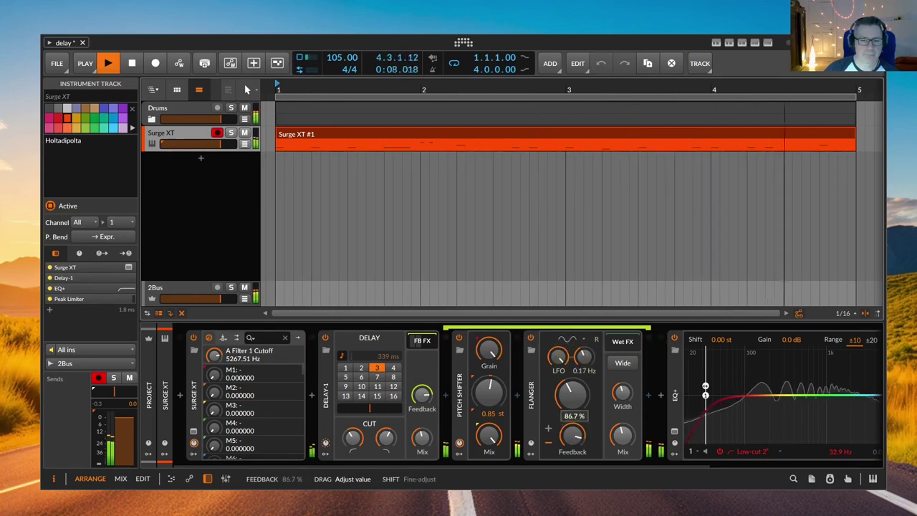
pyautogui.moveTo(571, 435); pyautogui.dragTo(570, 438)
pyautogui.moveTo(583, 356); pyautogui.dragTo(583, 368)
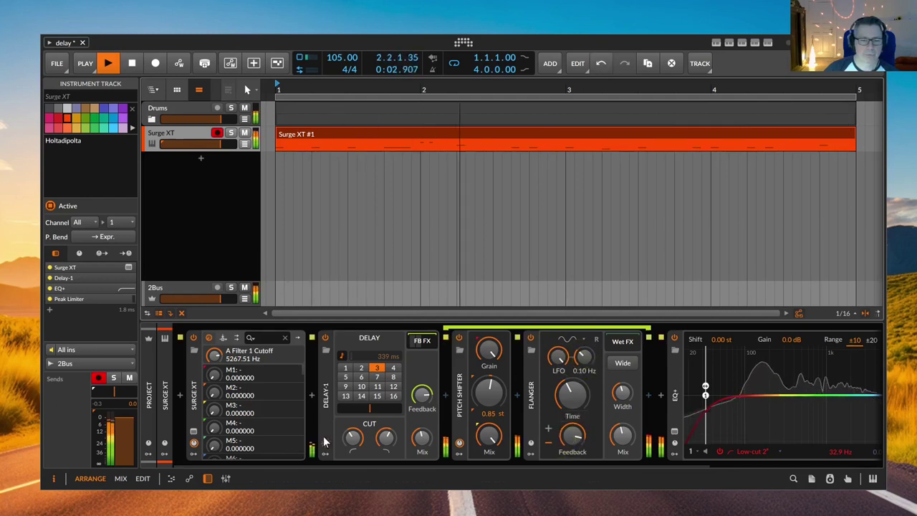
# Lower the delay's low cut slightly and set its high cut to about 6.00 kHz.
pyautogui.click(351, 440)
pyautogui.moveTo(351, 439); pyautogui.dragTo(352, 445)
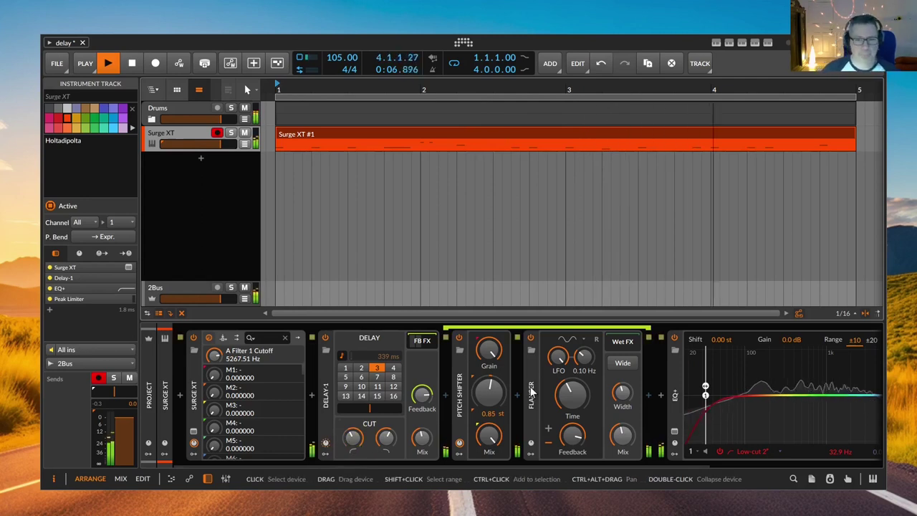
pyautogui.click(386, 436)
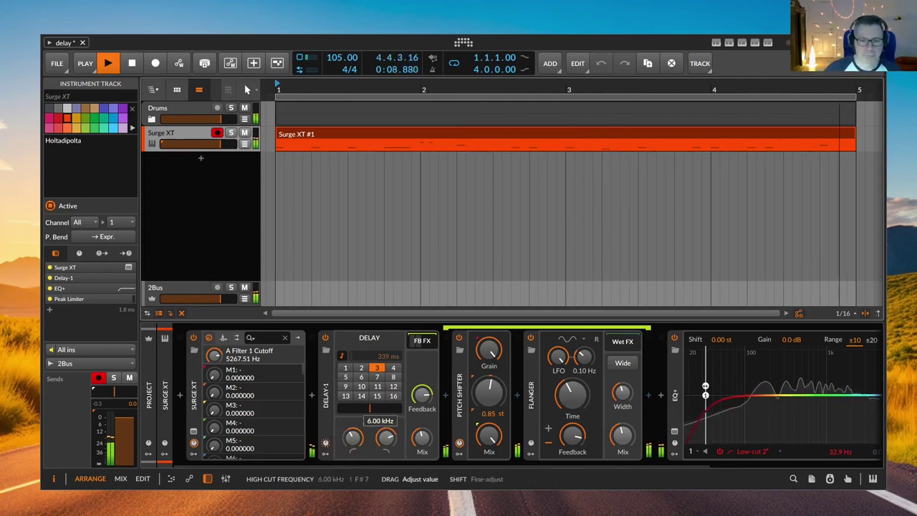
# Readjust the delay's low and high cuts, set its feedback to about -4.3 dB and the Pitch Shifter to -1.61 st.
pyautogui.moveTo(385, 437); pyautogui.dragTo(354, 436)
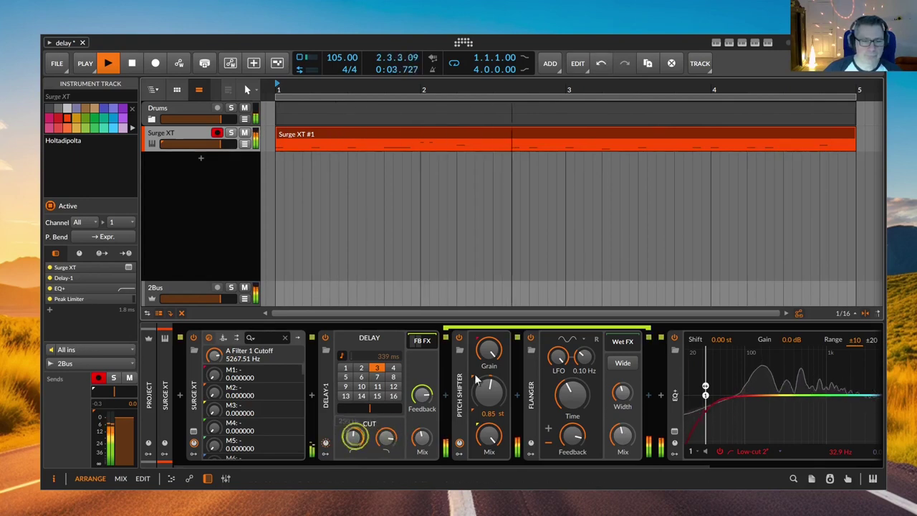
pyautogui.moveTo(483, 381); pyautogui.dragTo(486, 390)
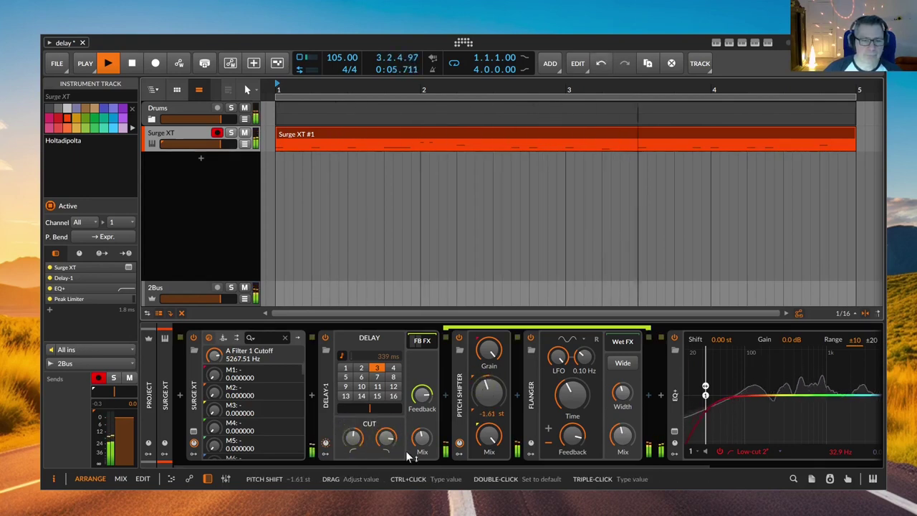
pyautogui.moveTo(352, 439); pyautogui.dragTo(385, 441)
pyautogui.moveTo(421, 394)
pyautogui.mouseDown()
pyautogui.moveTo(418, 411)
pyautogui.moveTo(421, 397)
pyautogui.mouseUp()
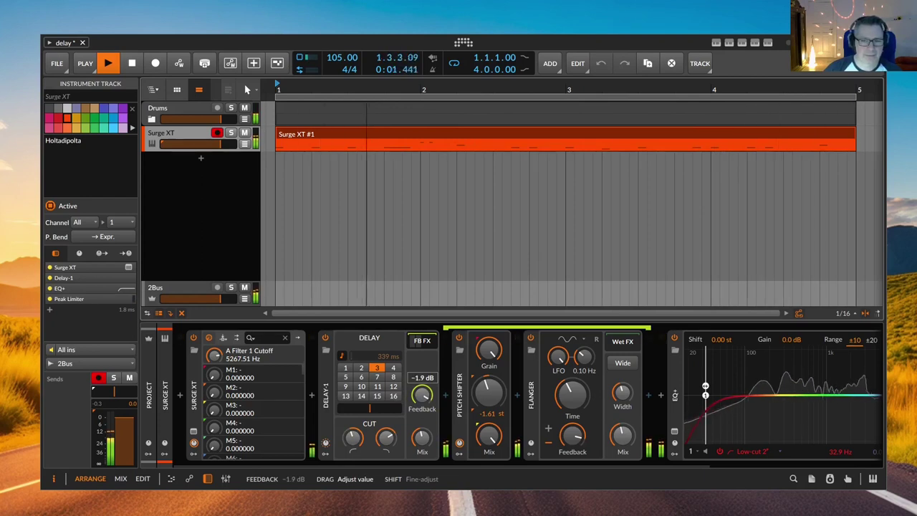
pyautogui.moveTo(421, 394); pyautogui.dragTo(422, 398)
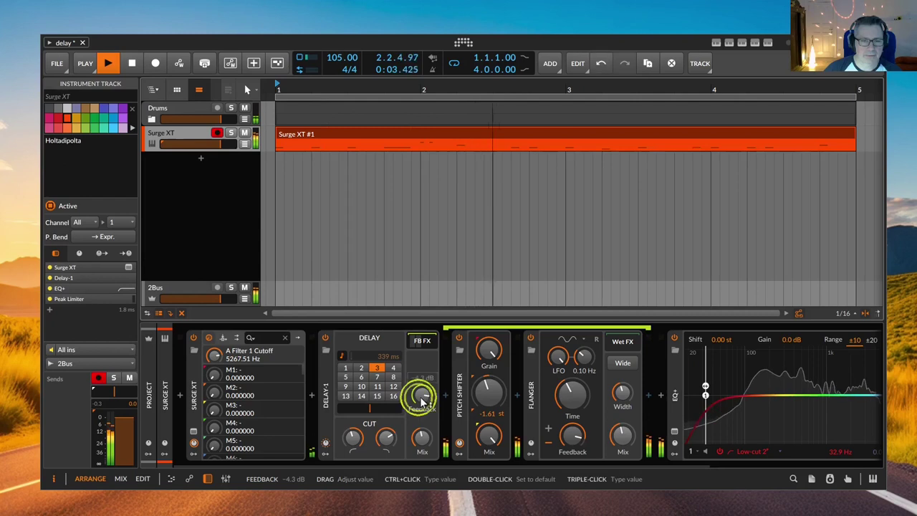
# Insert an EQ-2 after the Flanger in the delay's feedback chain.
pyautogui.click(629, 343)
pyautogui.click(627, 342)
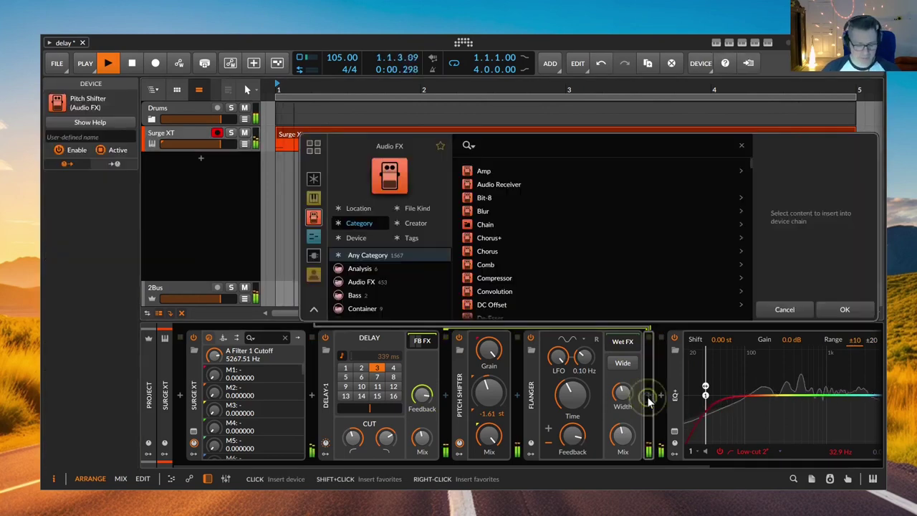
pyautogui.click(659, 394)
pyautogui.write('eq')
pyautogui.doubleClick(545, 182)
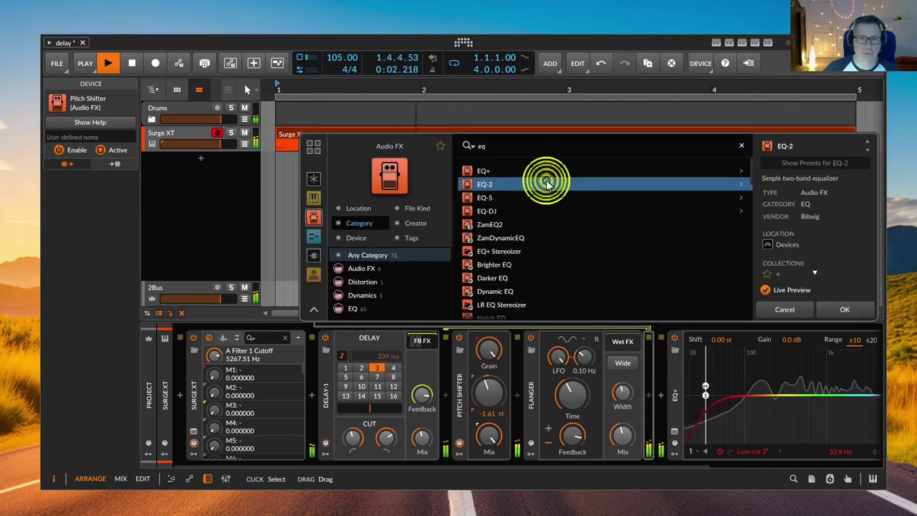
# Make the EQ-2's low band a high-pass filter with its frequency at 181 Hz.
pyautogui.click(693, 414)
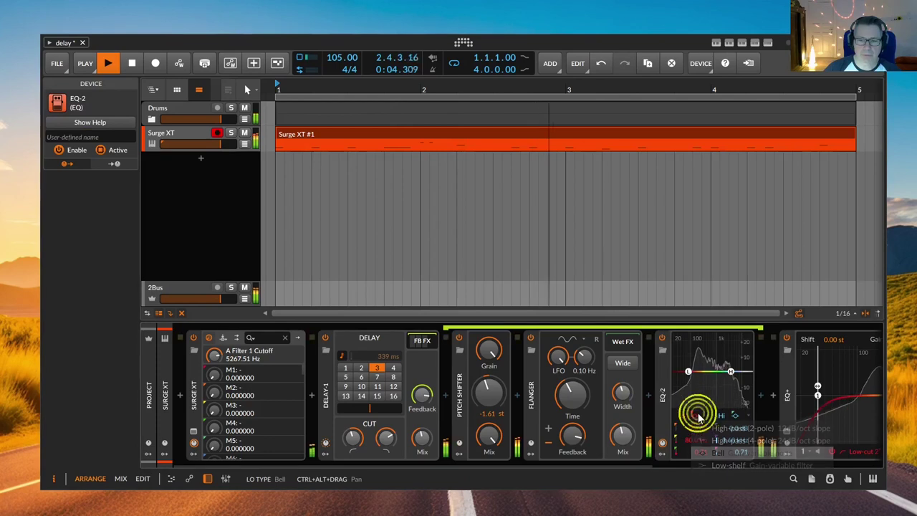
pyautogui.click(707, 438)
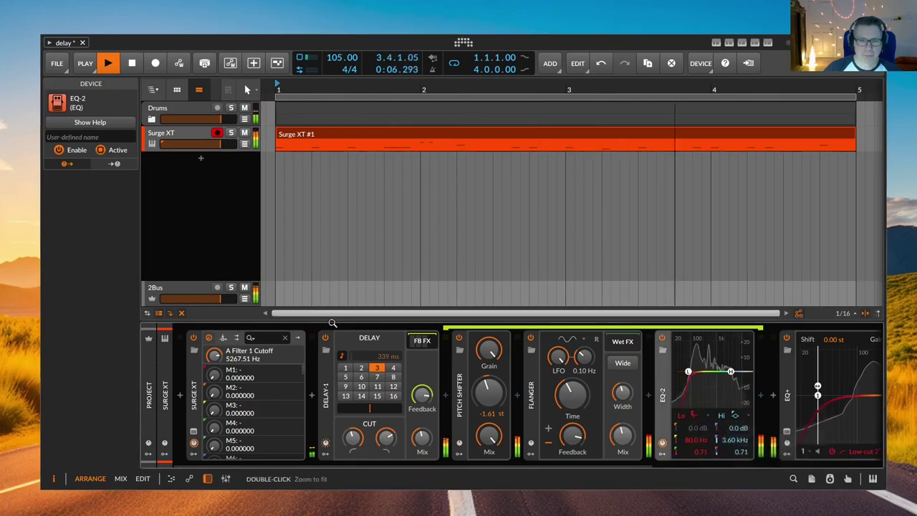
pyautogui.moveTo(698, 439); pyautogui.dragTo(696, 431)
pyautogui.click(696, 414)
pyautogui.click(707, 427)
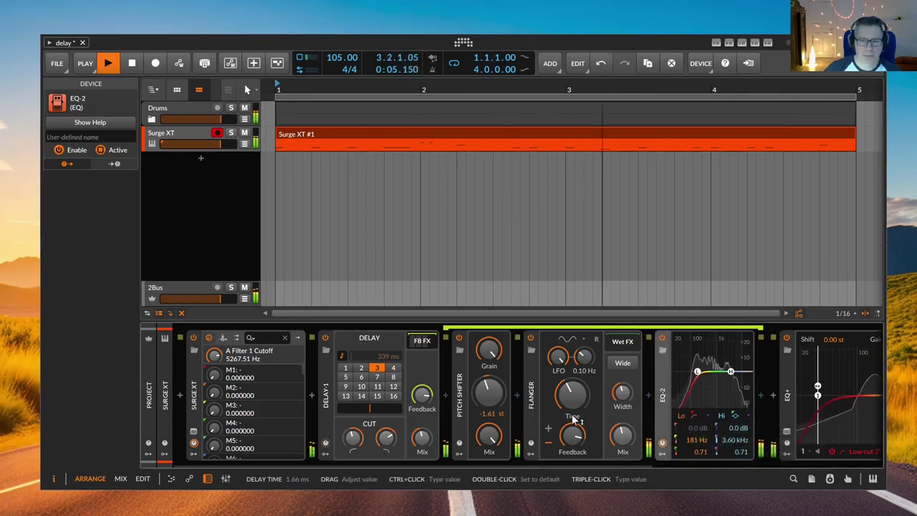
# Set the EQ-2's high band to about 587 Hz at -5.7 dB and adjust the Flanger's feedback to 85.9%.
pyautogui.moveTo(576, 434); pyautogui.dragTo(575, 437)
pyautogui.moveTo(729, 371); pyautogui.dragTo(706, 378)
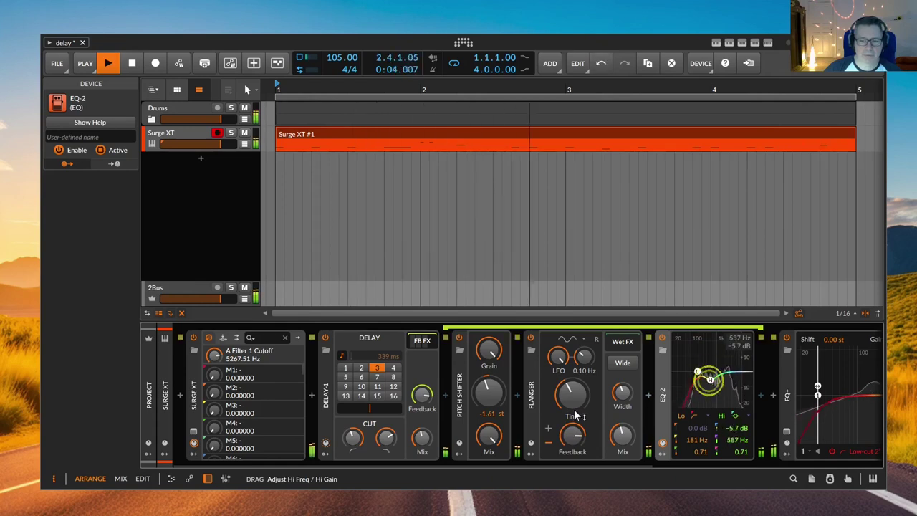
pyautogui.moveTo(565, 437); pyautogui.dragTo(563, 438)
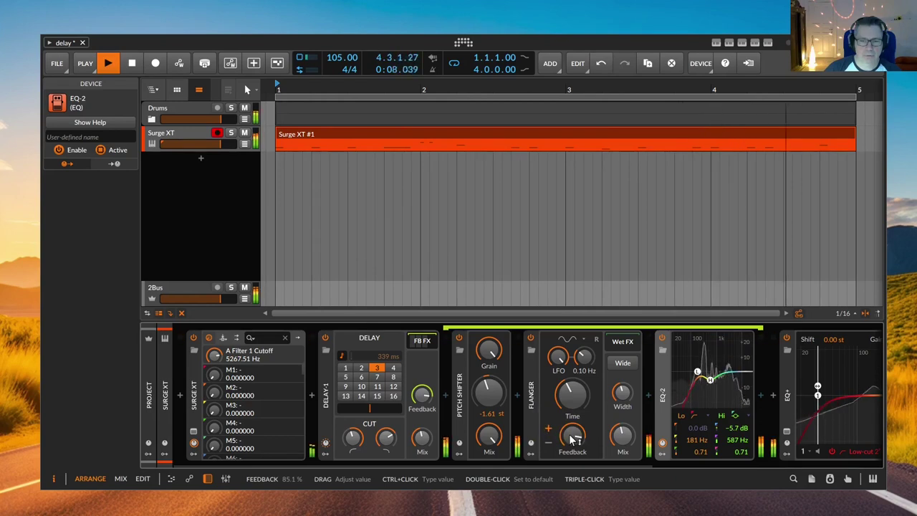
pyautogui.moveTo(564, 439); pyautogui.dragTo(564, 435)
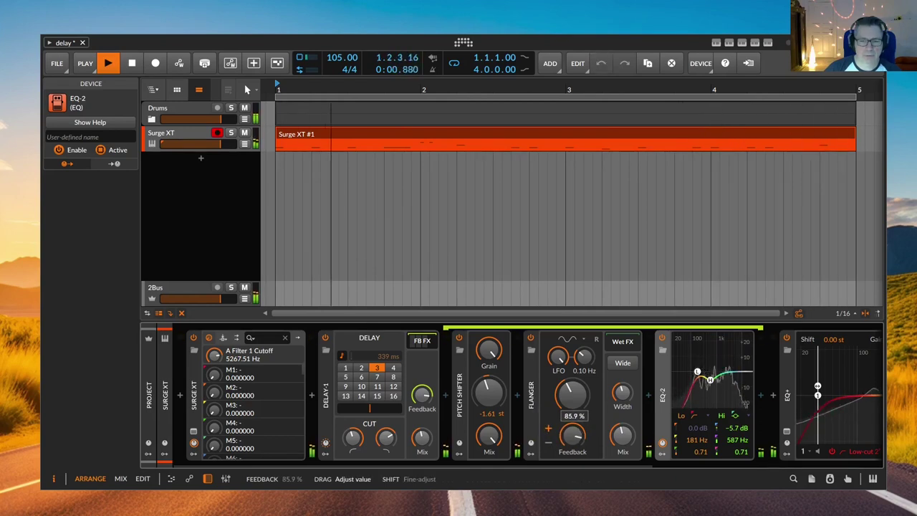